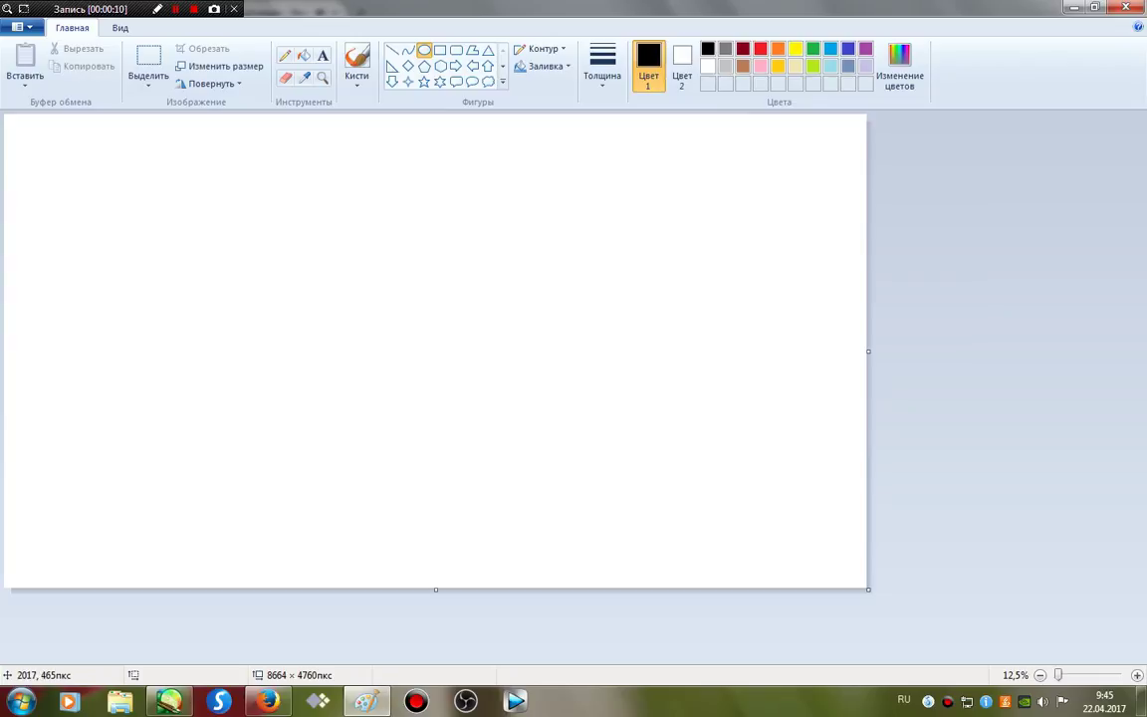
# Step: Draw a black ellipse about 2113 × 1985 px in the canvas's upper-left area as the head, with the thickest outline
pyautogui.moveTo(204, 159); pyautogui.dragTo(415, 358)
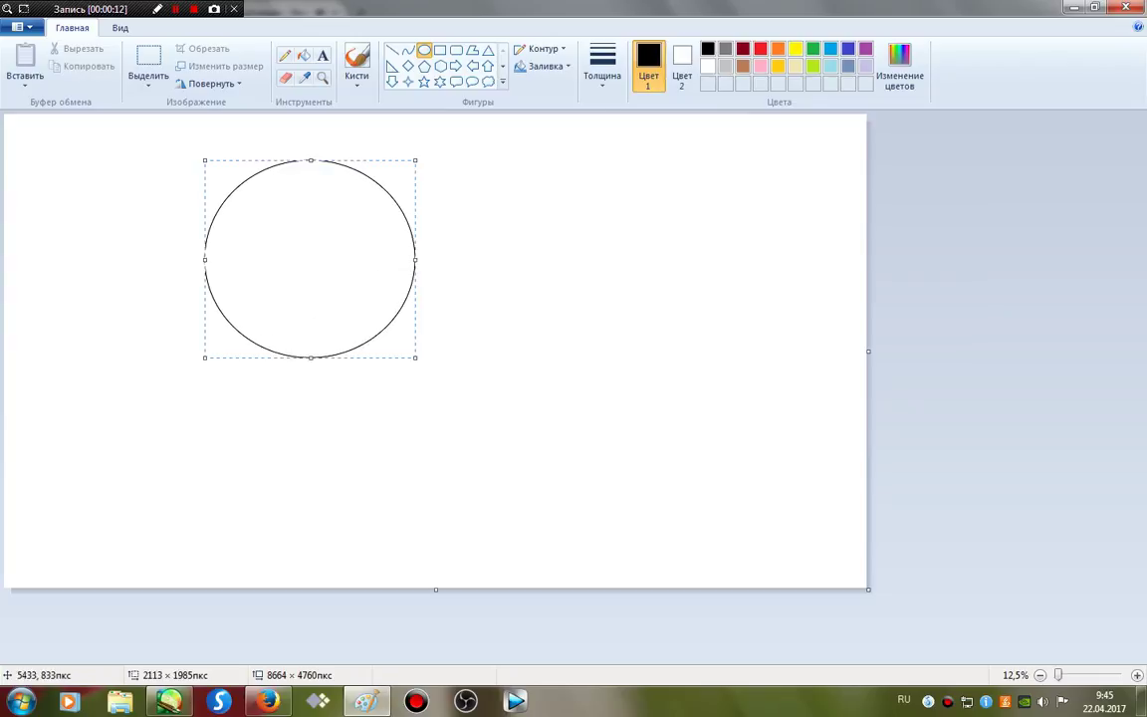
pyautogui.click(603, 67)
pyautogui.click(628, 206)
pyautogui.click(630, 213)
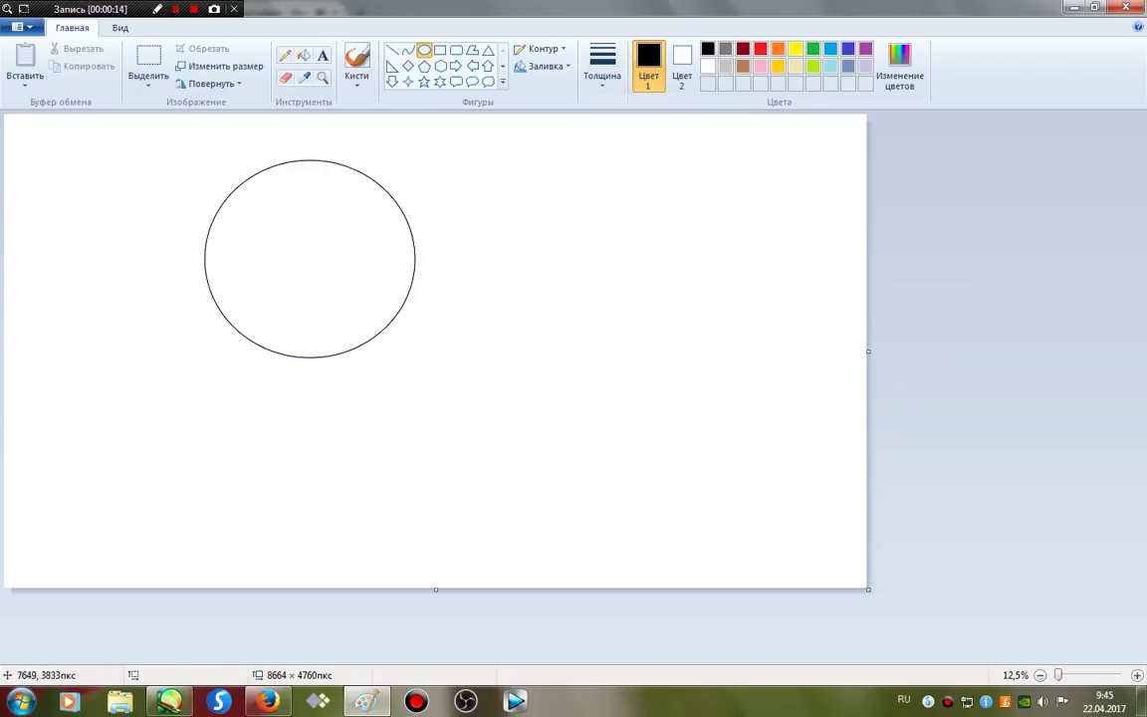
# Step: Draw a freehand hair outline around the head circle with the thickest black pencil, parted near the upper middle
pyautogui.click(1137, 676)
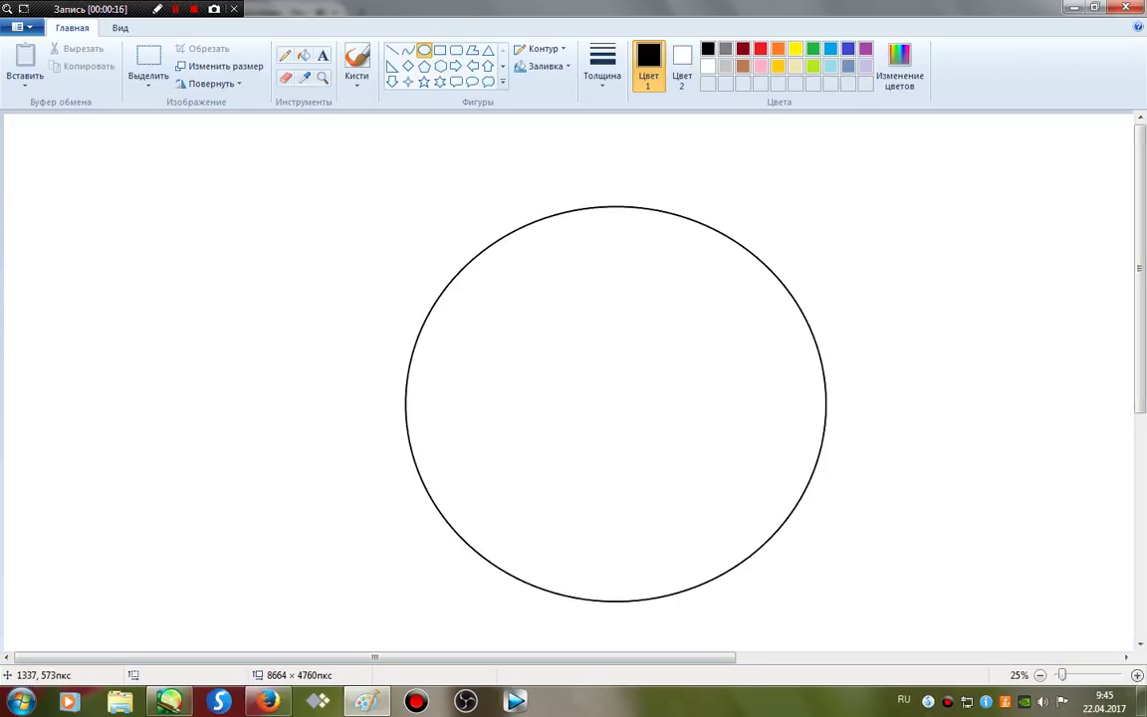
pyautogui.click(285, 54)
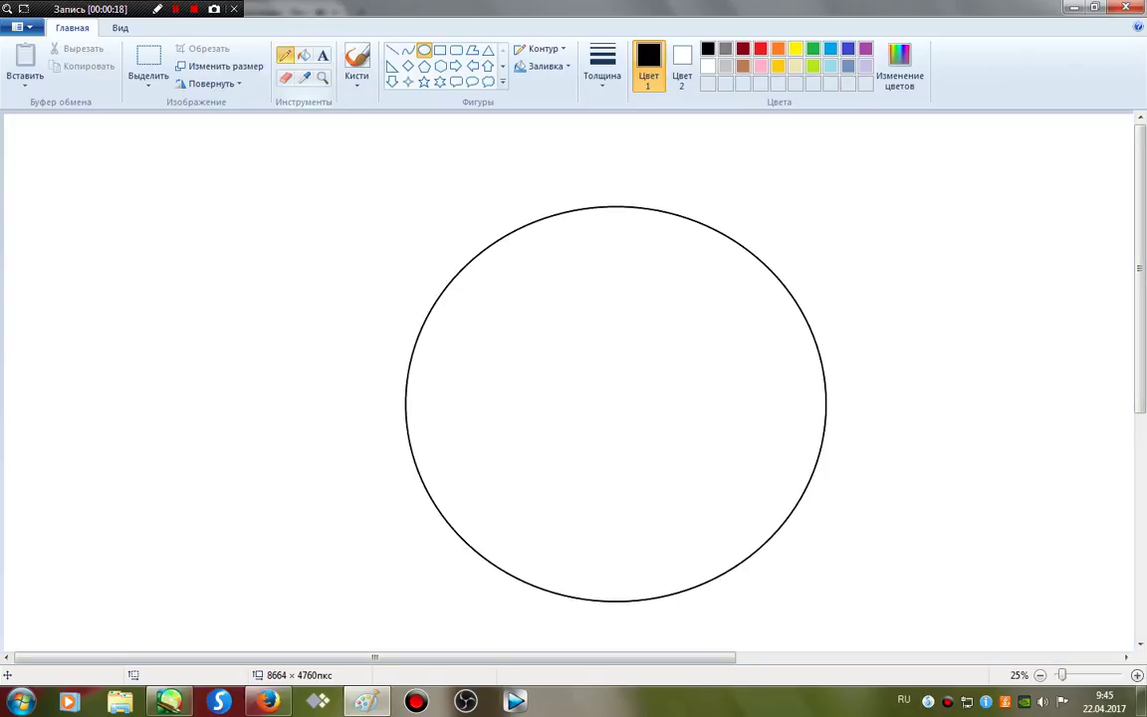
pyautogui.click(603, 72)
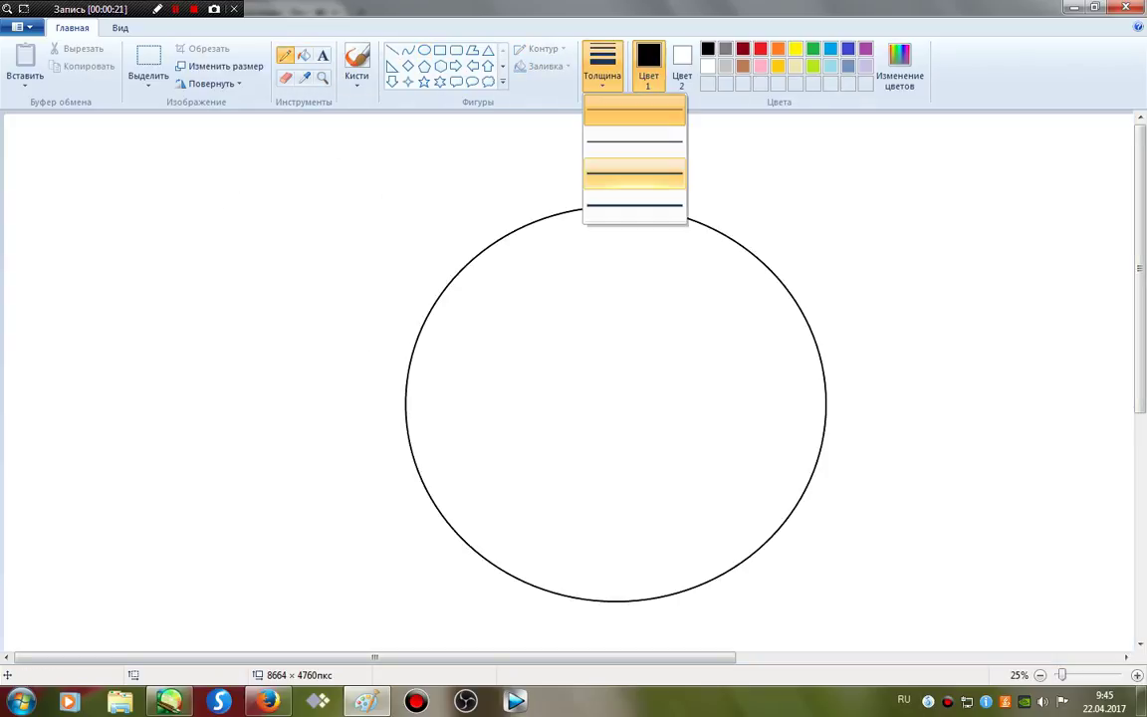
pyautogui.click(621, 201)
pyautogui.moveTo(587, 247)
pyautogui.mouseDown()
pyautogui.moveTo(465, 487)
pyautogui.moveTo(362, 504)
pyautogui.moveTo(377, 489)
pyautogui.moveTo(386, 326)
pyautogui.moveTo(445, 221)
pyautogui.moveTo(538, 159)
pyautogui.mouseUp()
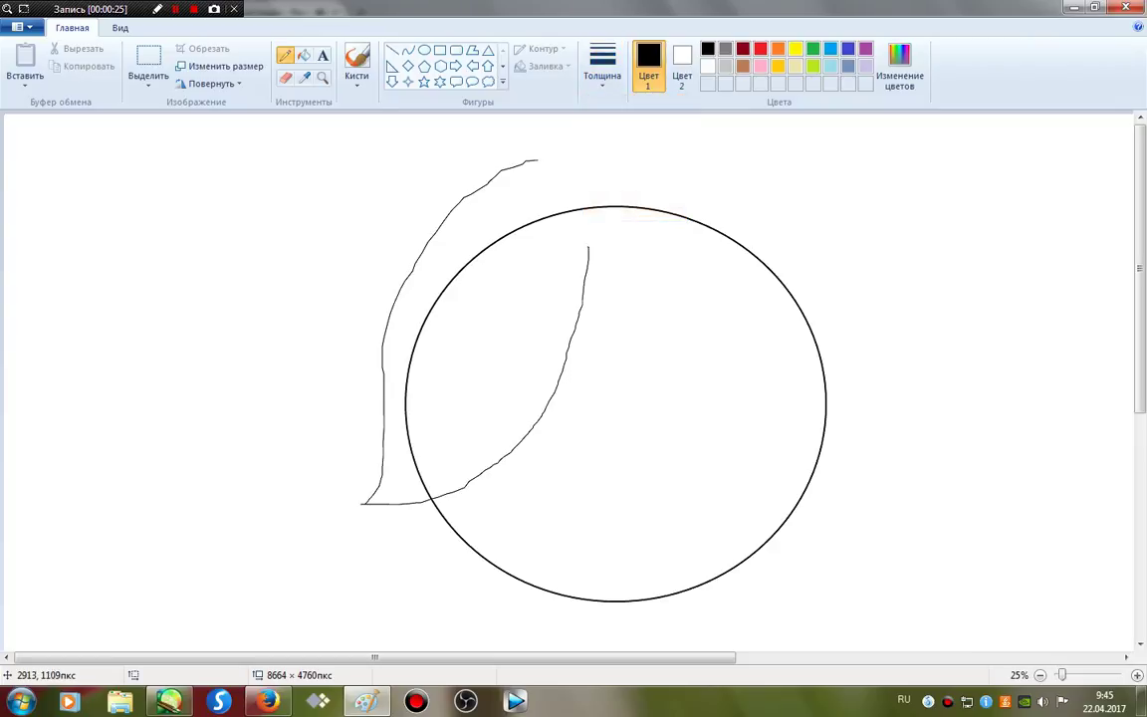
pyautogui.moveTo(578, 334)
pyautogui.mouseDown()
pyautogui.moveTo(833, 525)
pyautogui.moveTo(802, 543)
pyautogui.moveTo(843, 542)
pyautogui.moveTo(826, 279)
pyautogui.moveTo(548, 140)
pyautogui.moveTo(539, 154)
pyautogui.mouseUp()
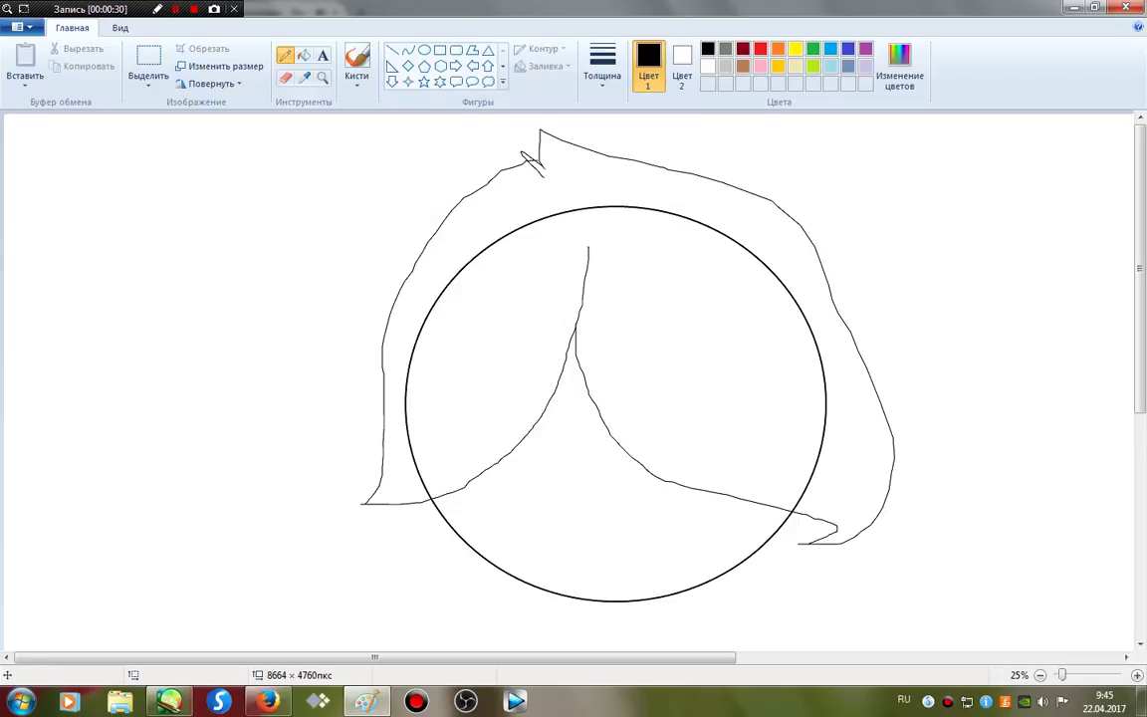
pyautogui.click(287, 78)
pyautogui.click(603, 65)
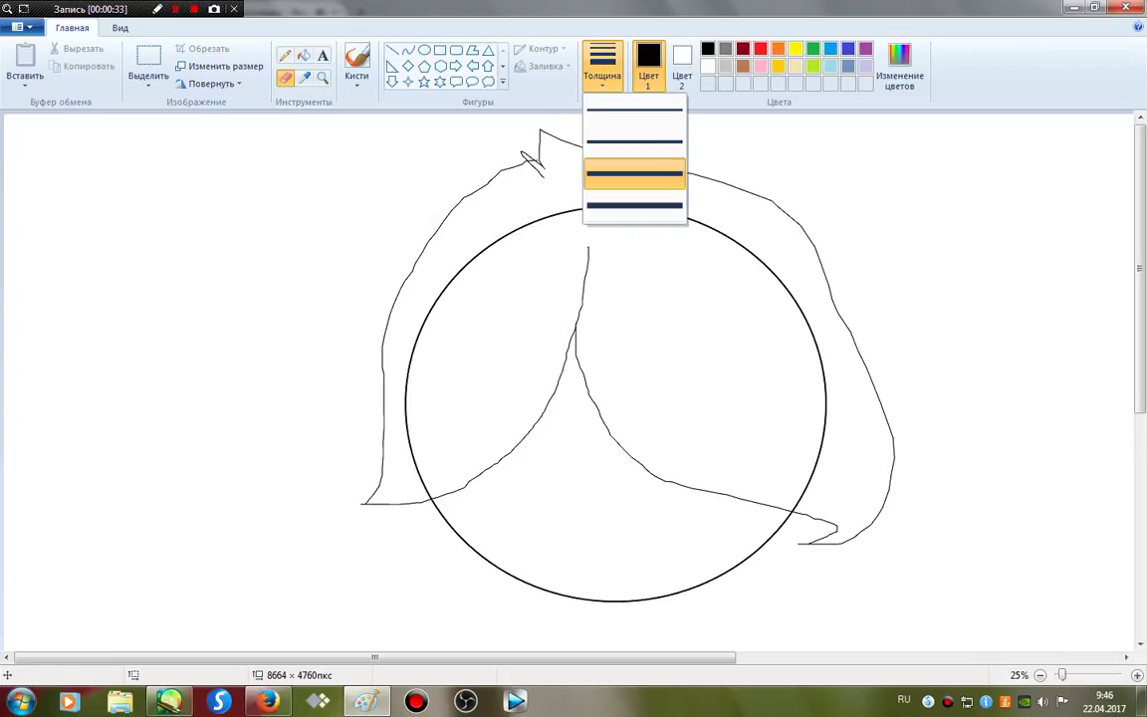
pyautogui.click(604, 171)
pyautogui.click(1138, 675)
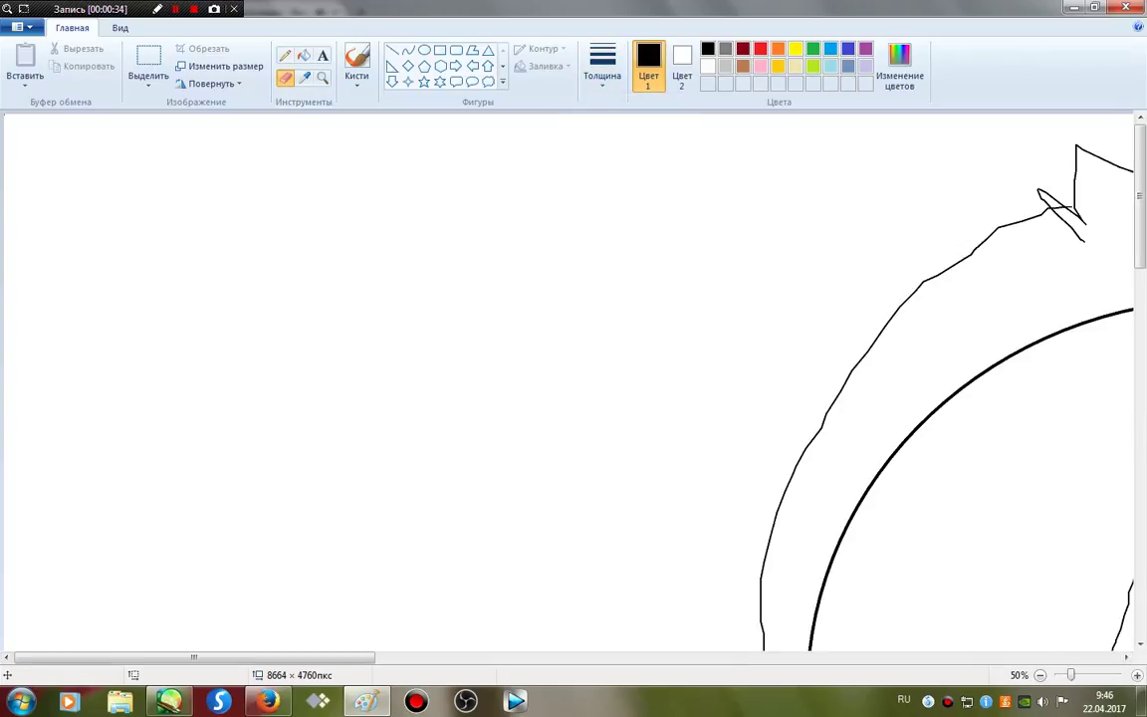
pyautogui.click(1137, 676)
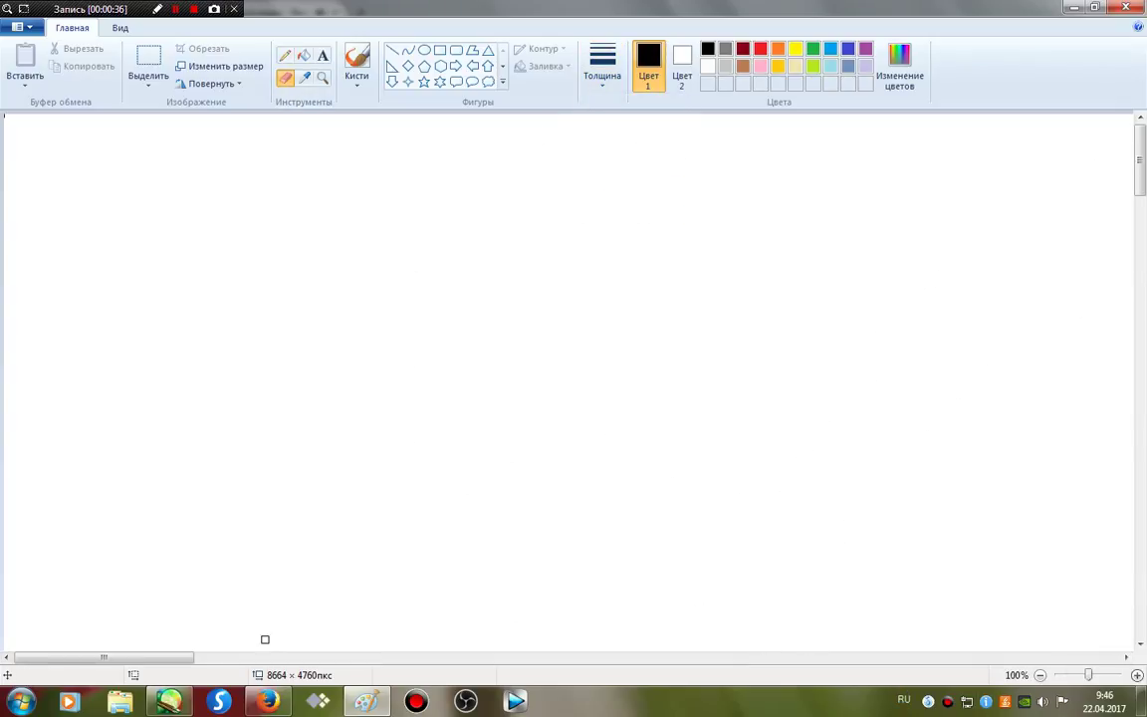
pyautogui.moveTo(104, 657); pyautogui.dragTo(340, 657)
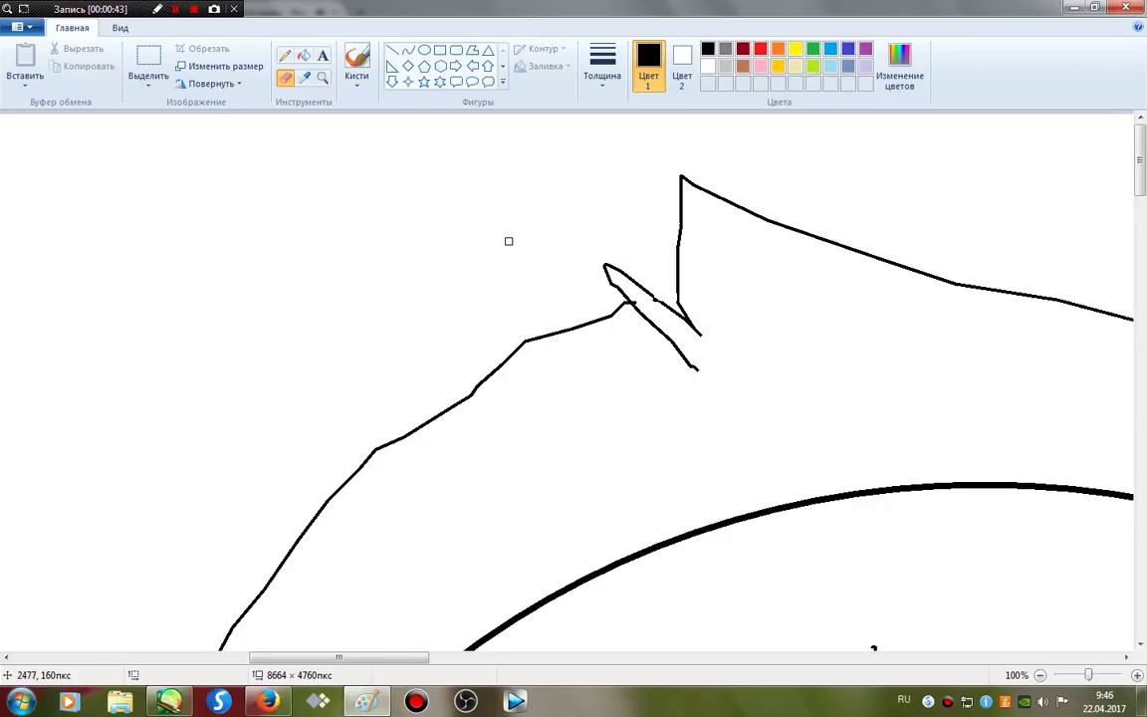
pyautogui.click(175, 9)
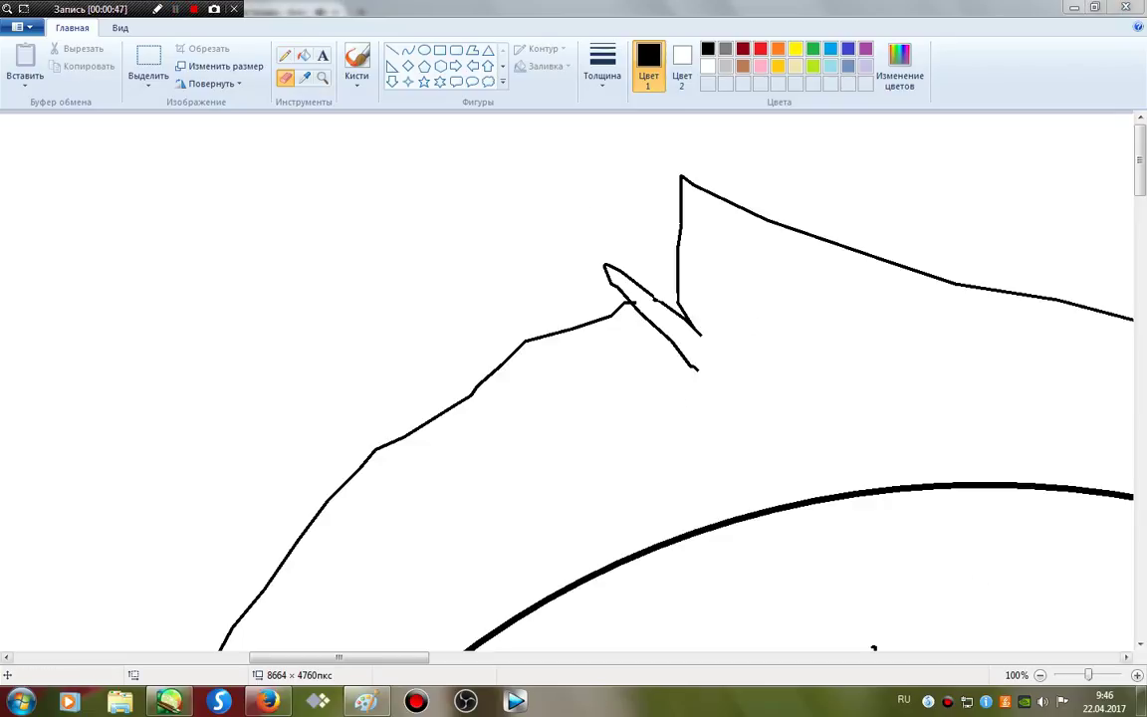
# Step: Undo both freehand hair strokes so only the head circle is left
pyautogui.click(1039, 675)
pyautogui.keyDown('ctrl'); pyautogui.scroll(-1, 1014, 593); pyautogui.keyUp('ctrl')
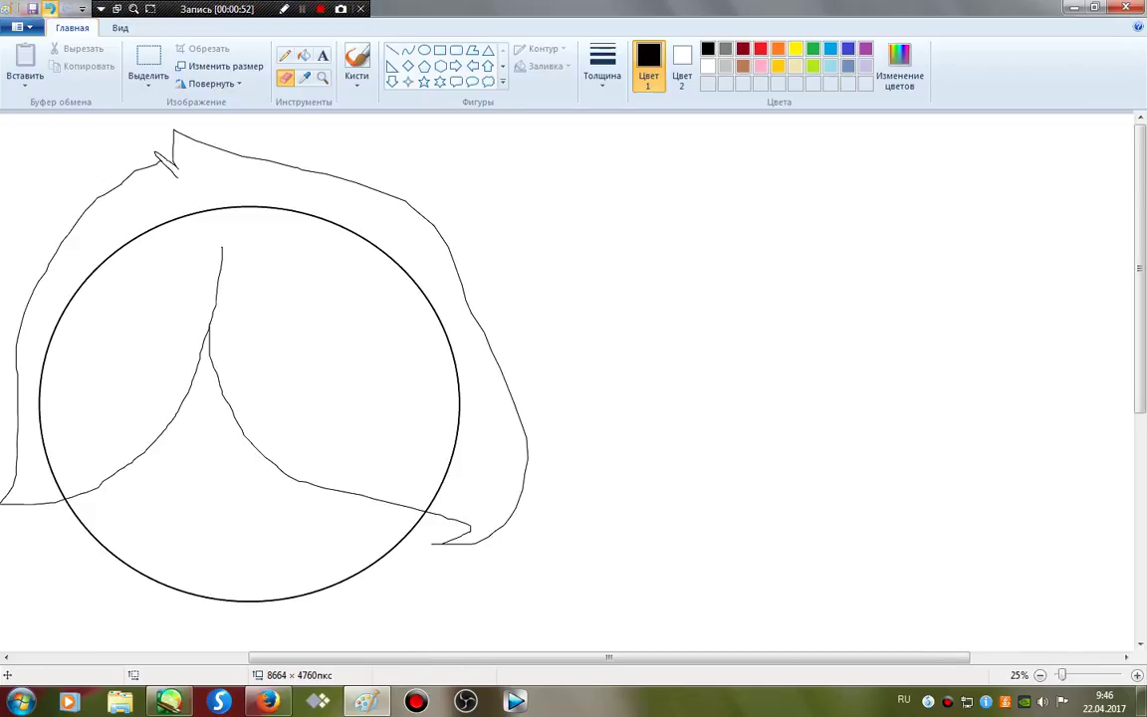
pyautogui.hotkey('ctrl', 'z')
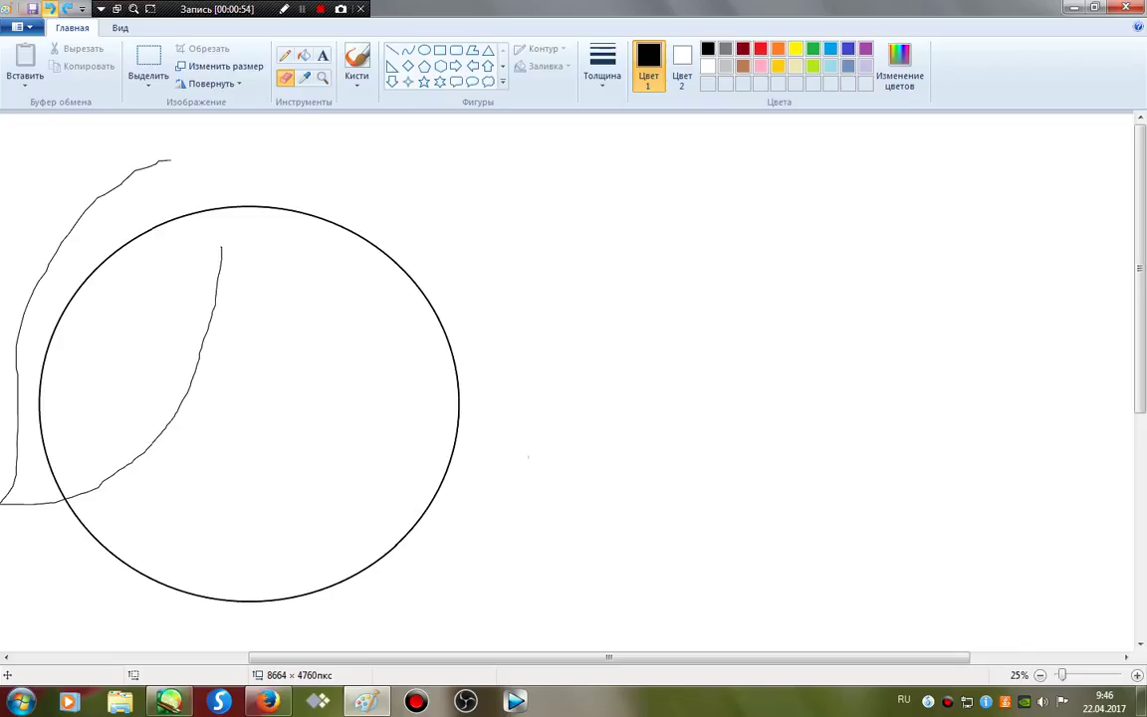
pyautogui.hotkey('ctrl', 'z')
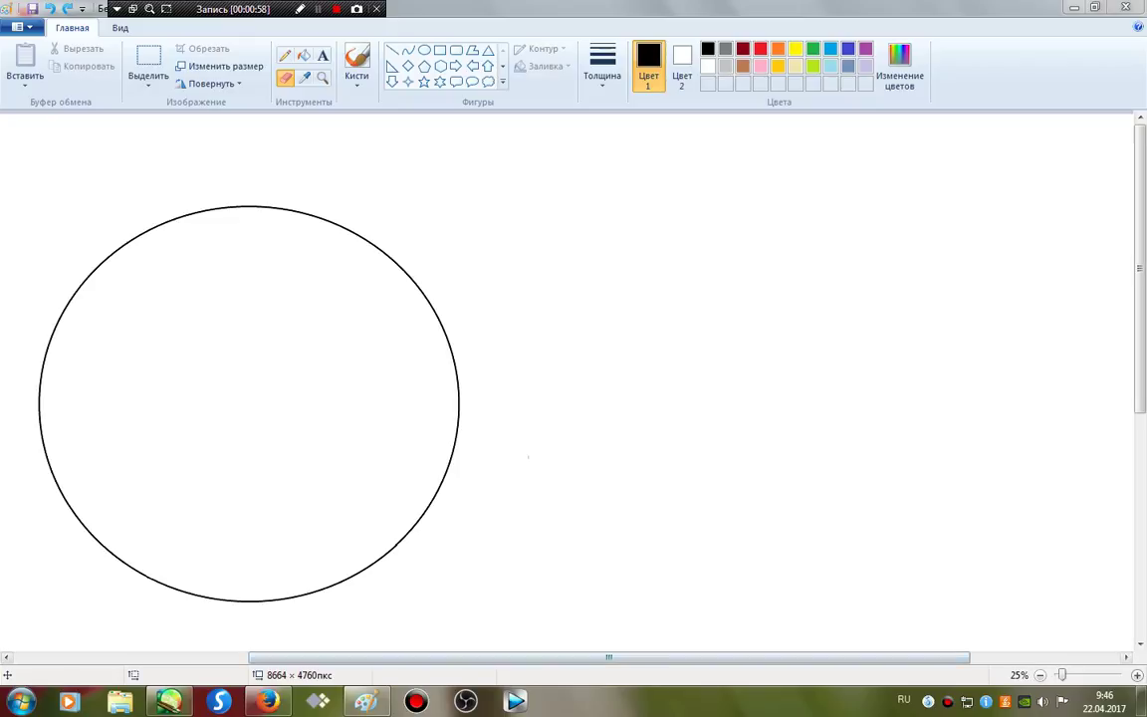
# Step: Choose a red pencil and shrink the canvas to 5880 × 3712 px
pyautogui.scroll(-1, 528, 457)
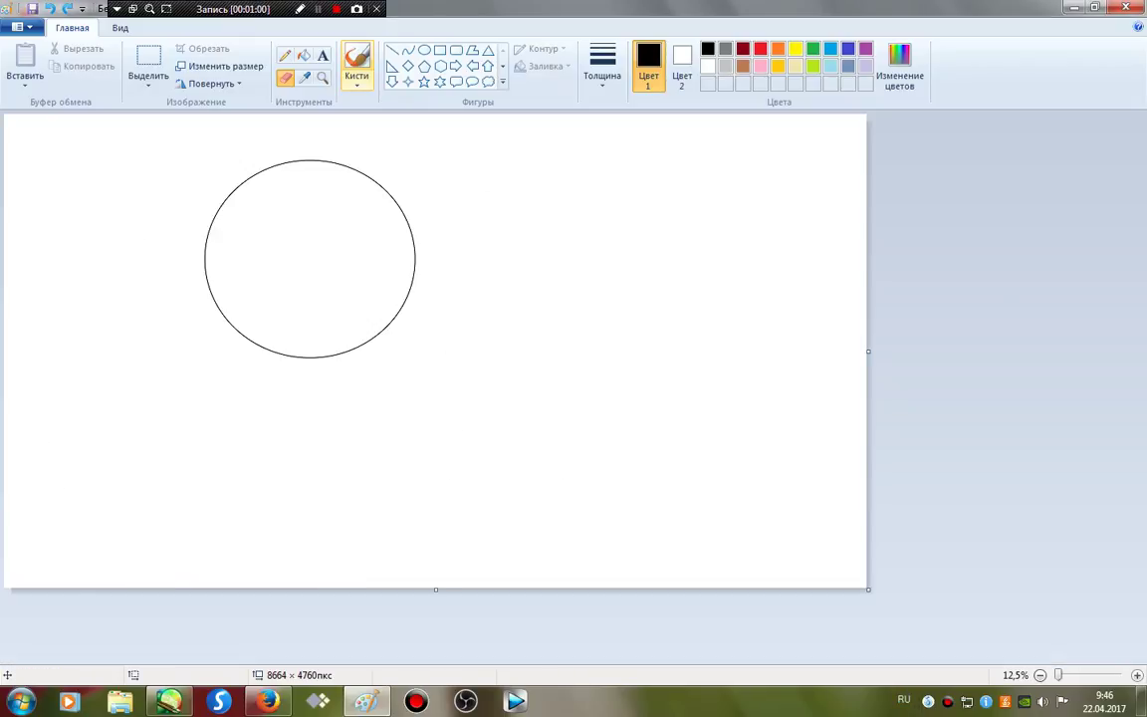
pyautogui.click(285, 54)
pyautogui.click(760, 49)
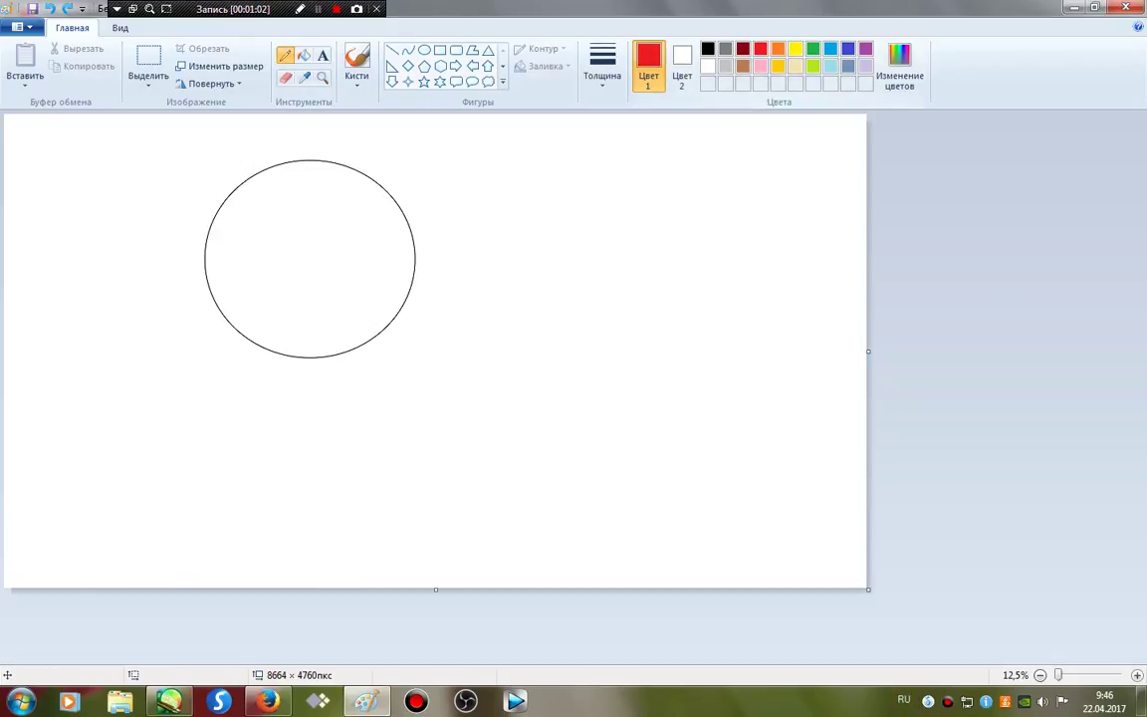
pyautogui.moveTo(868, 590); pyautogui.dragTo(589, 484)
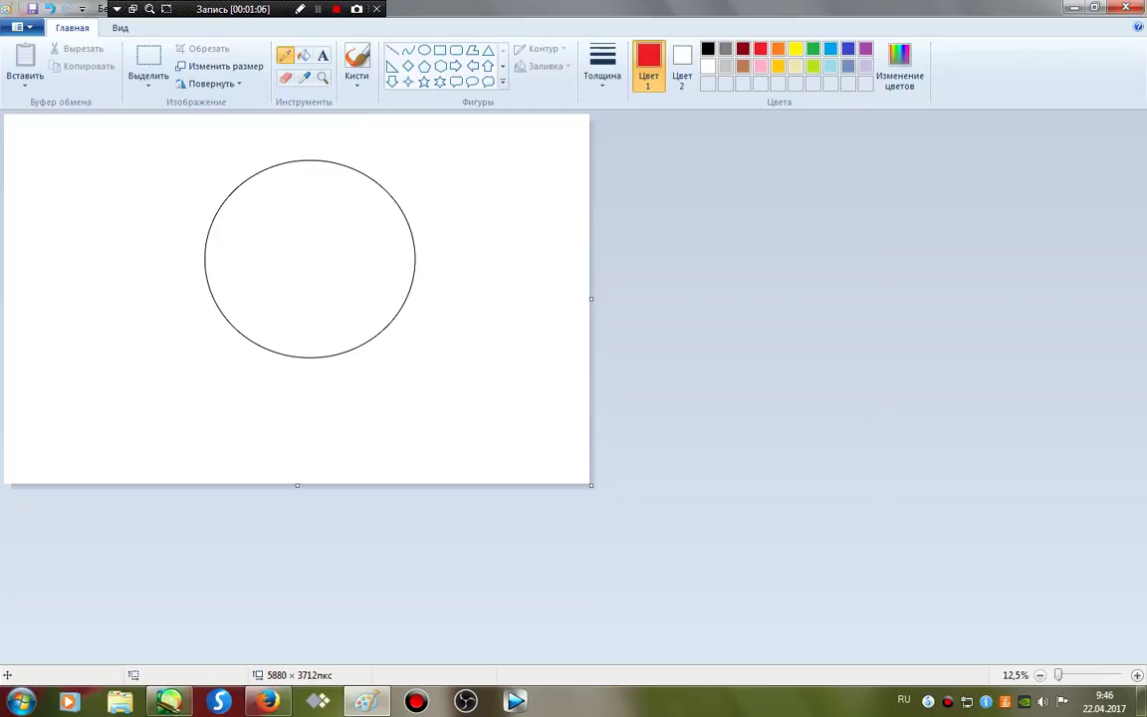
# Step: Draw a red freehand hair outline around the head circle, with a parting on the forehead and a small strand within the fringe
pyautogui.click(1137, 675)
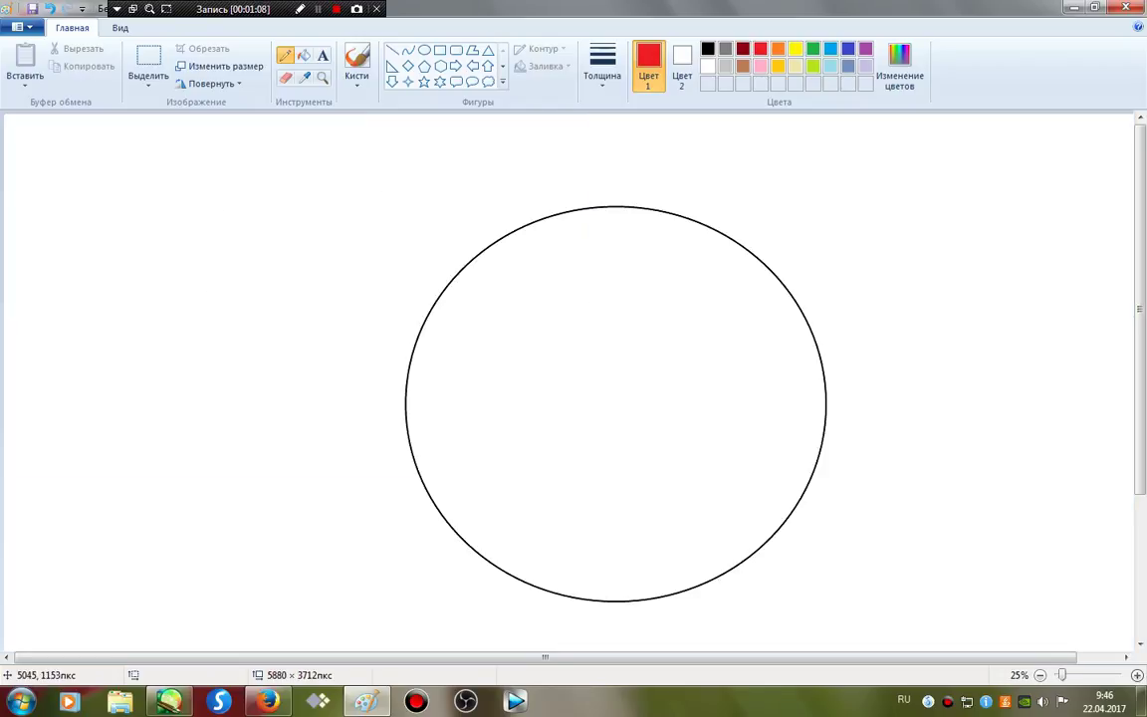
pyautogui.moveTo(1140, 326); pyautogui.dragTo(1140, 373)
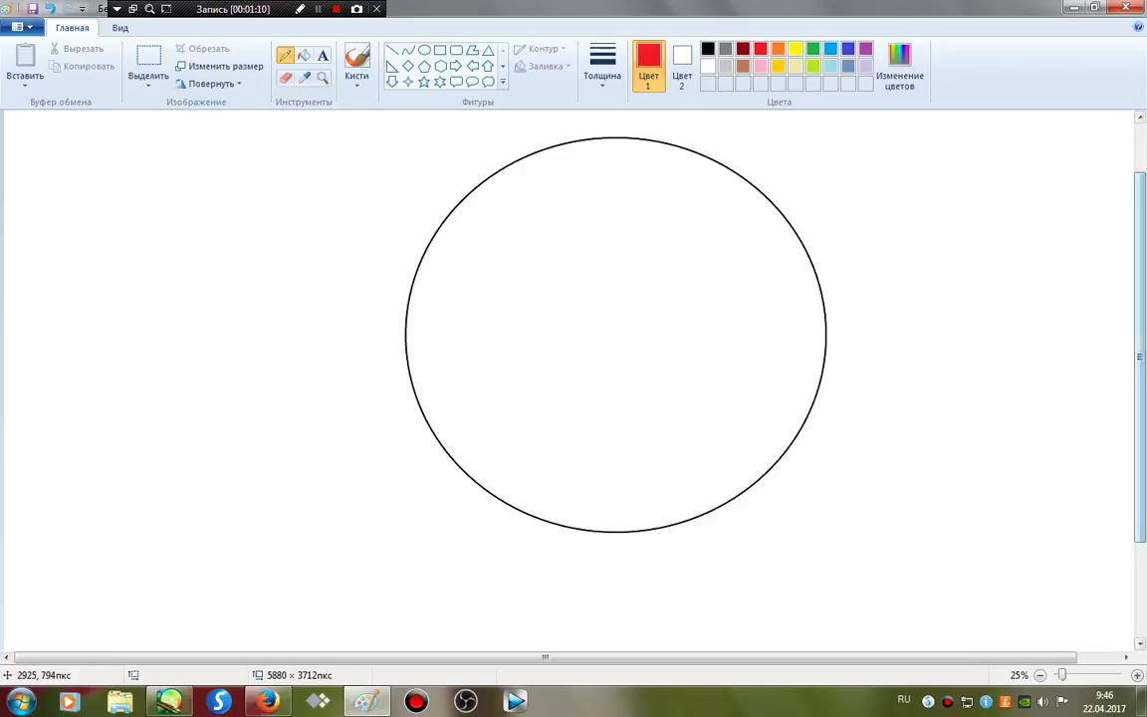
pyautogui.moveTo(568, 186)
pyautogui.mouseDown()
pyautogui.moveTo(543, 295)
pyautogui.moveTo(464, 437)
pyautogui.moveTo(383, 483)
pyautogui.moveTo(390, 460)
pyautogui.moveTo(363, 311)
pyautogui.moveTo(474, 127)
pyautogui.moveTo(503, 113)
pyautogui.mouseUp()
pyautogui.moveTo(553, 244); pyautogui.dragTo(720, 435)
pyautogui.moveTo(677, 369)
pyautogui.mouseDown()
pyautogui.moveTo(719, 435)
pyautogui.moveTo(794, 466)
pyautogui.moveTo(839, 448)
pyautogui.moveTo(742, 118)
pyautogui.moveTo(503, 114)
pyautogui.mouseUp()
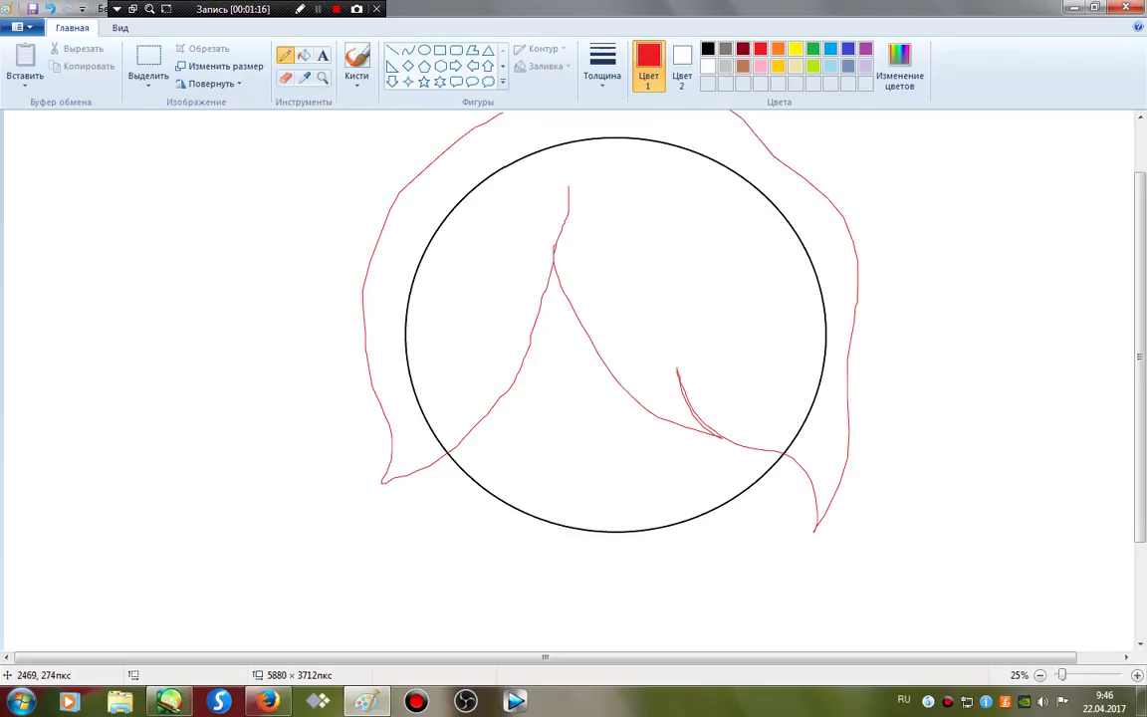
# Step: Remove the circle's arc inside the hair by filling that area with black and refilling it with white
pyautogui.click(304, 55)
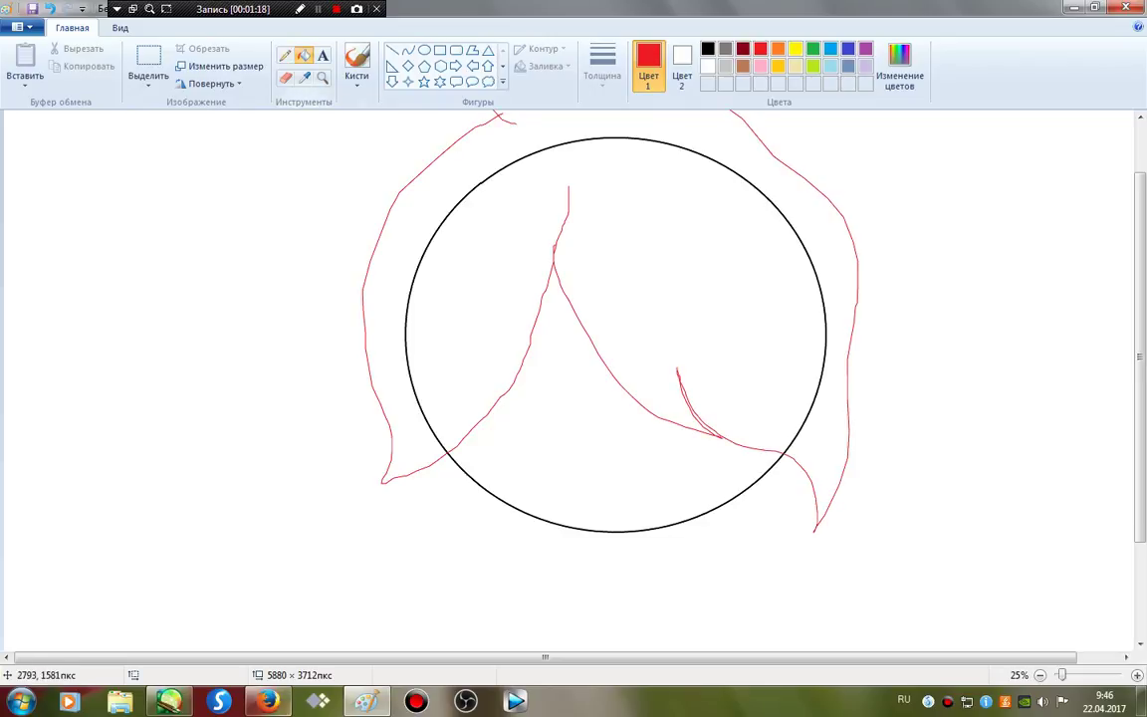
pyautogui.click(708, 47)
pyautogui.click(687, 267)
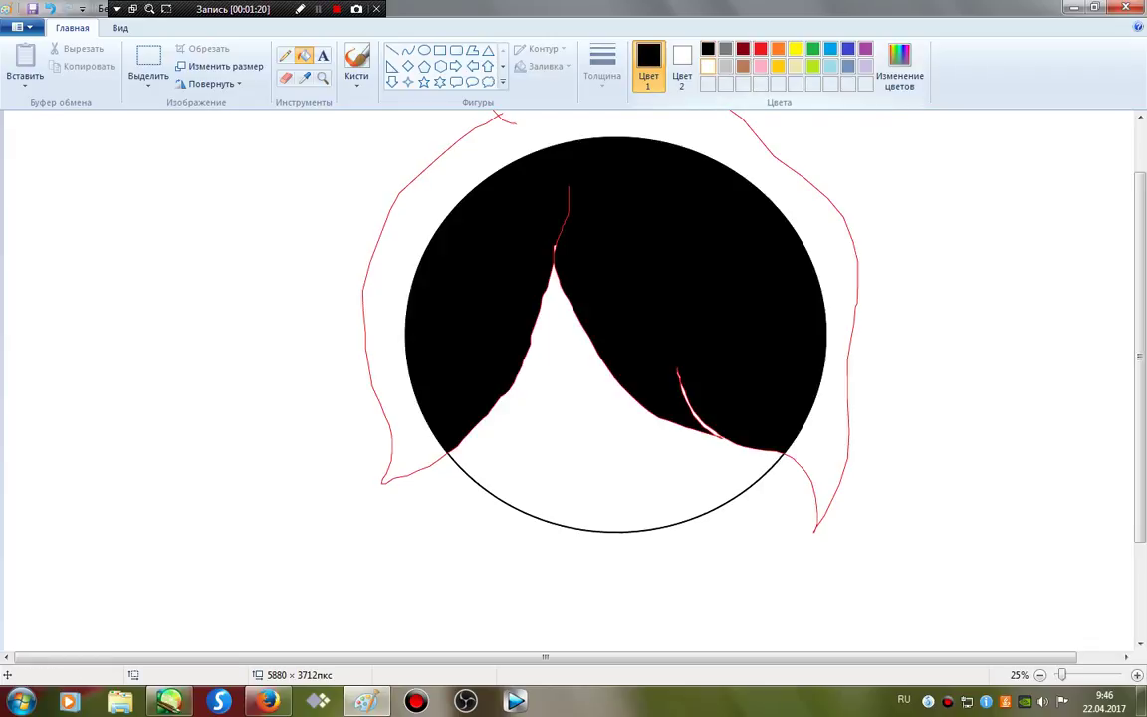
pyautogui.click(708, 65)
pyautogui.click(671, 227)
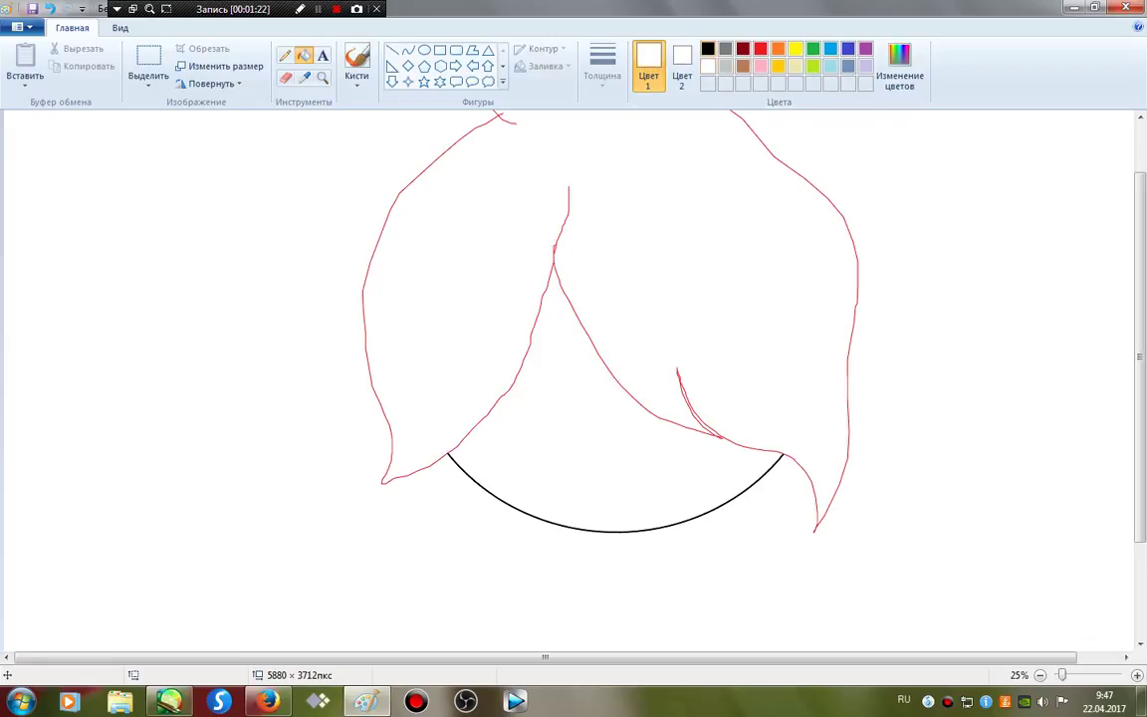
# Step: Recolour the red hair outline black with the fill tool
pyautogui.click(708, 47)
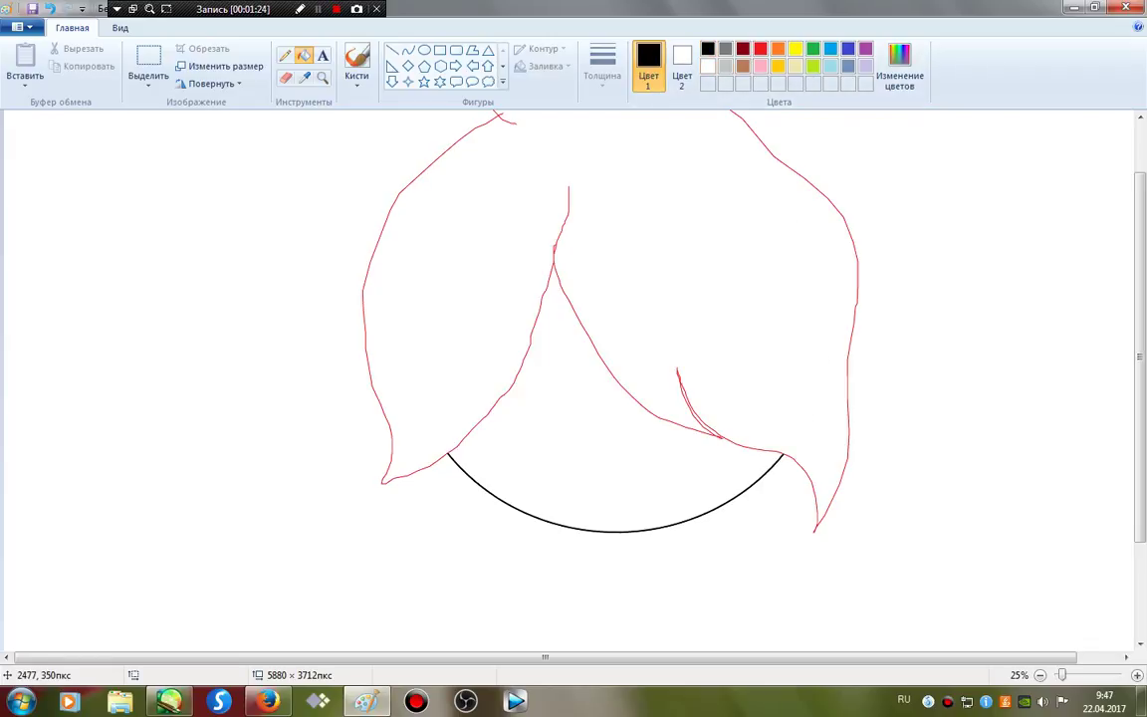
pyautogui.click(498, 115)
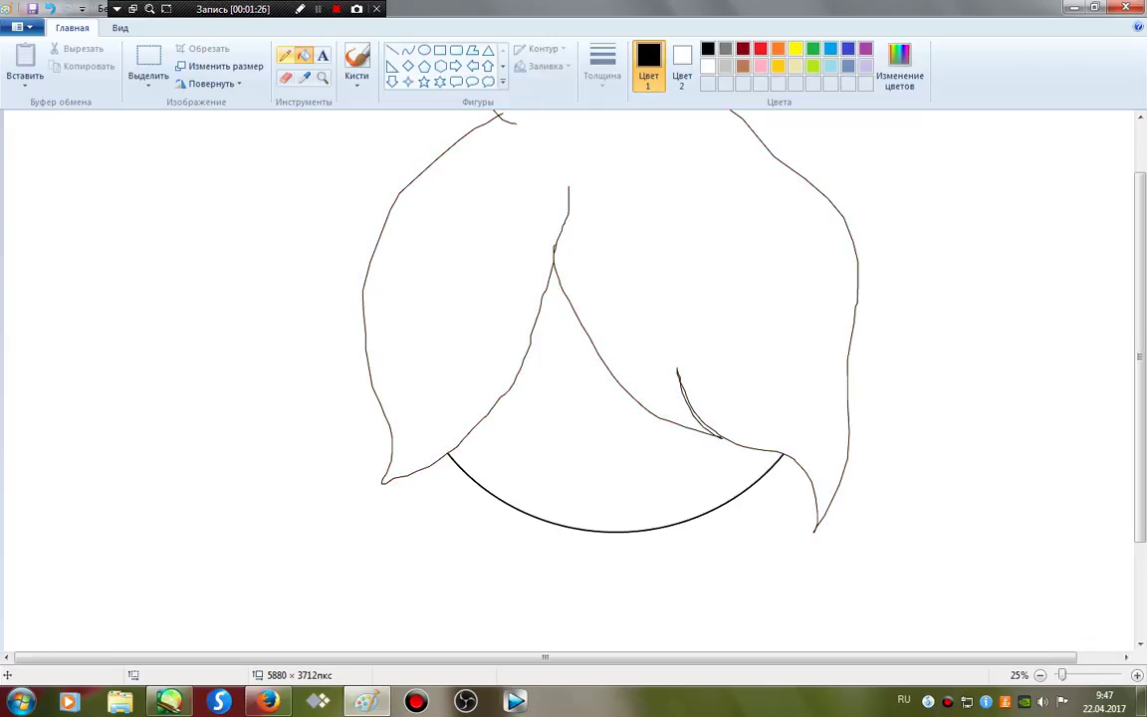
pyautogui.click(286, 56)
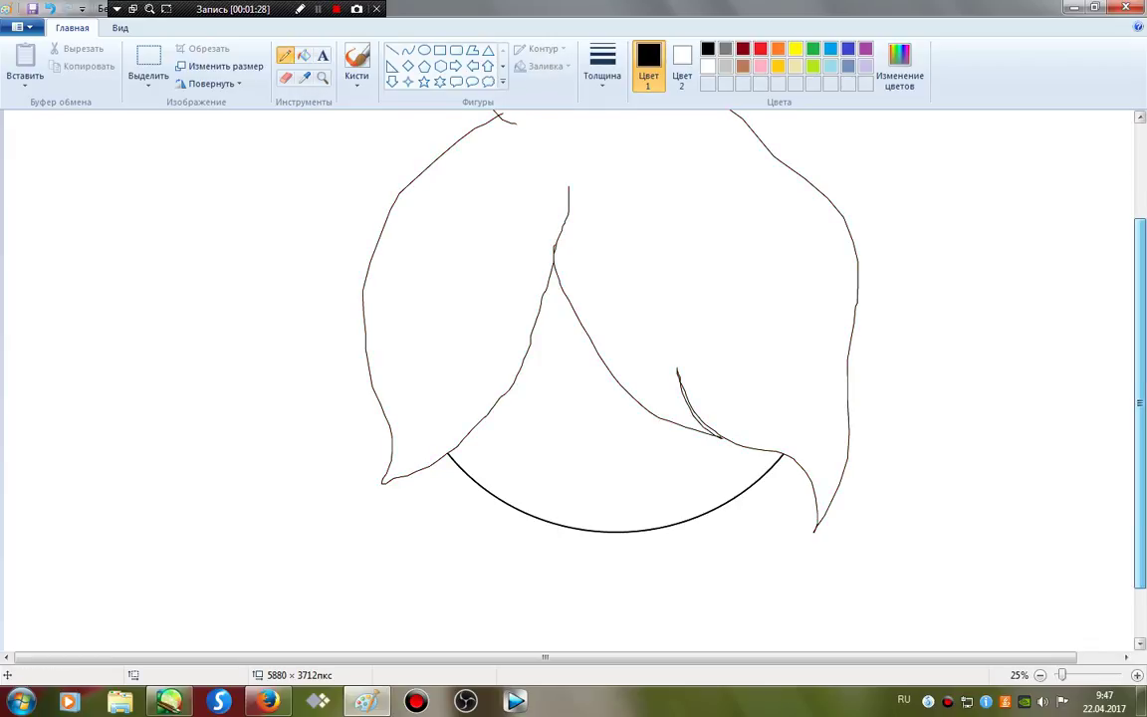
# Step: Draw an ellipse about 517 × 593 px on the face below the hair parting, overlapping the fringe, with a red outline
pyautogui.scroll(-2, 608, 378)
pyautogui.click(424, 50)
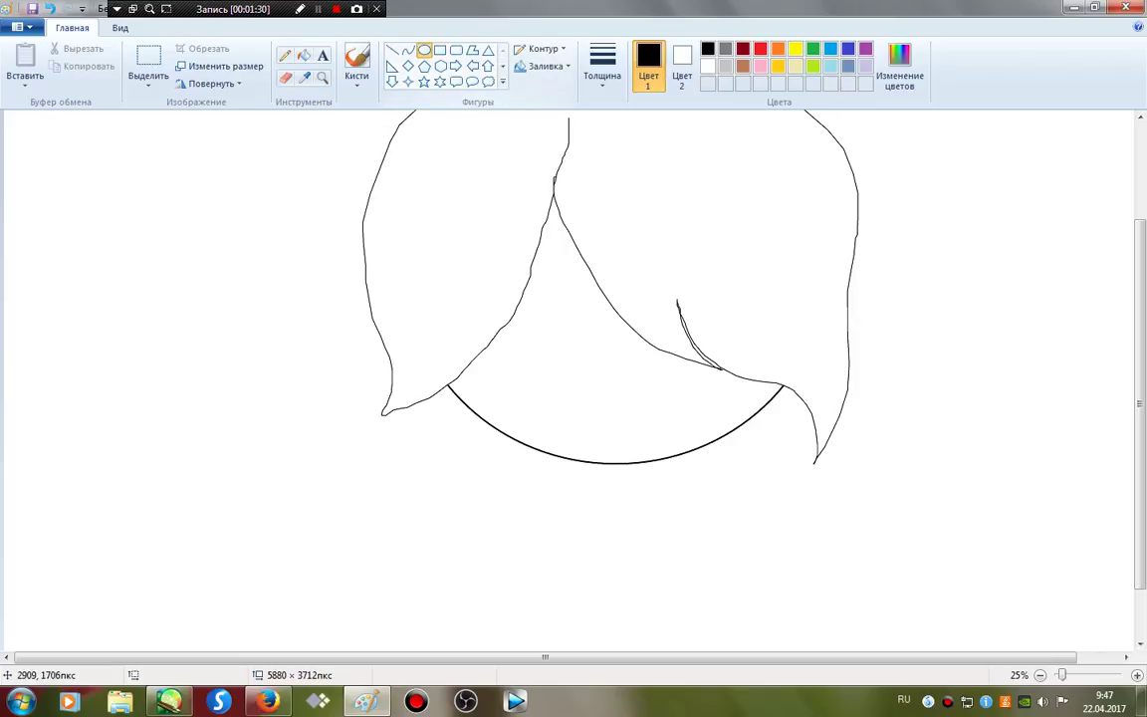
pyautogui.moveTo(537, 269); pyautogui.dragTo(644, 389)
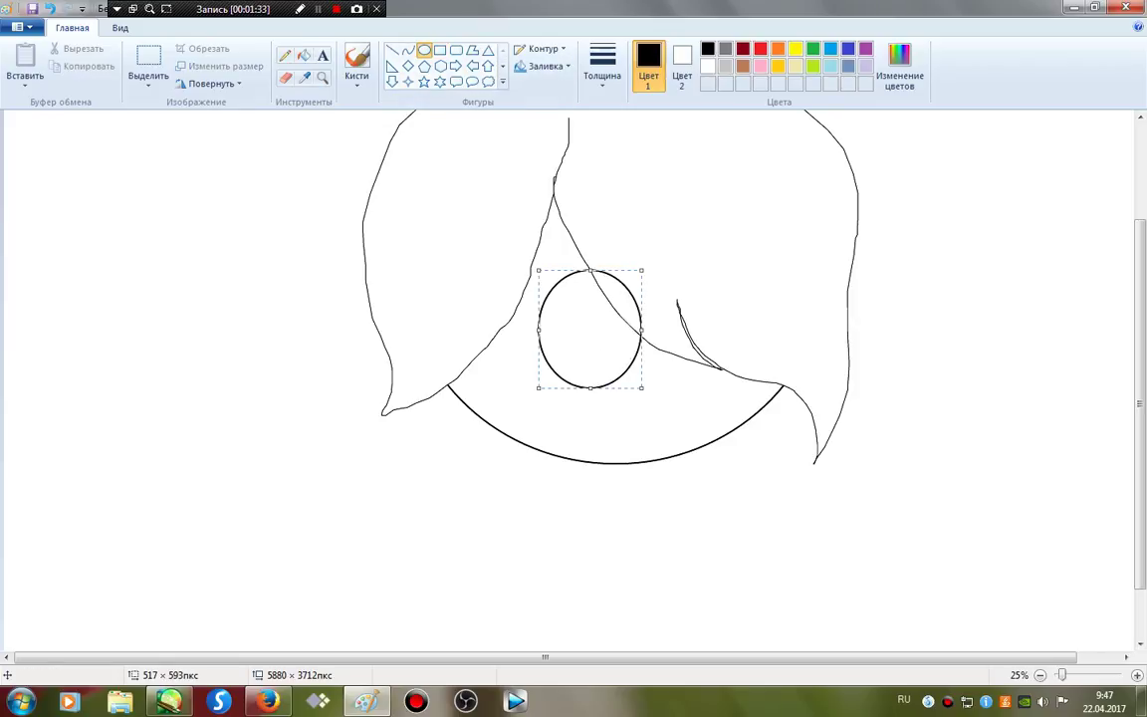
pyautogui.click(759, 49)
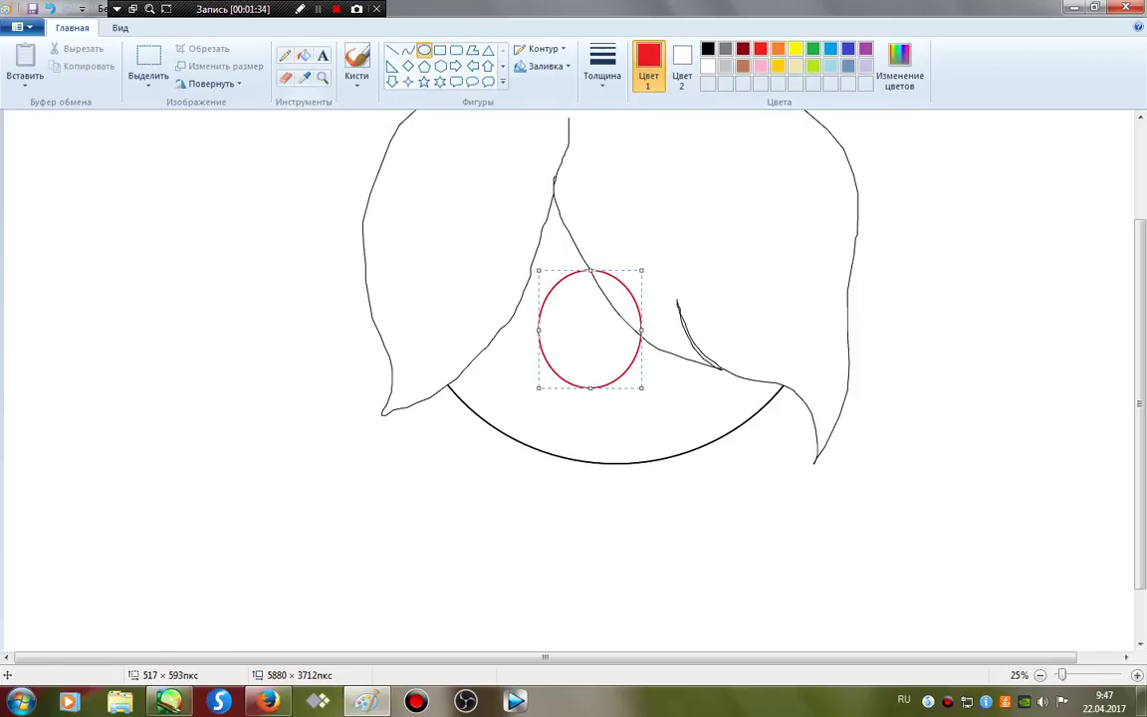
pyautogui.click(304, 55)
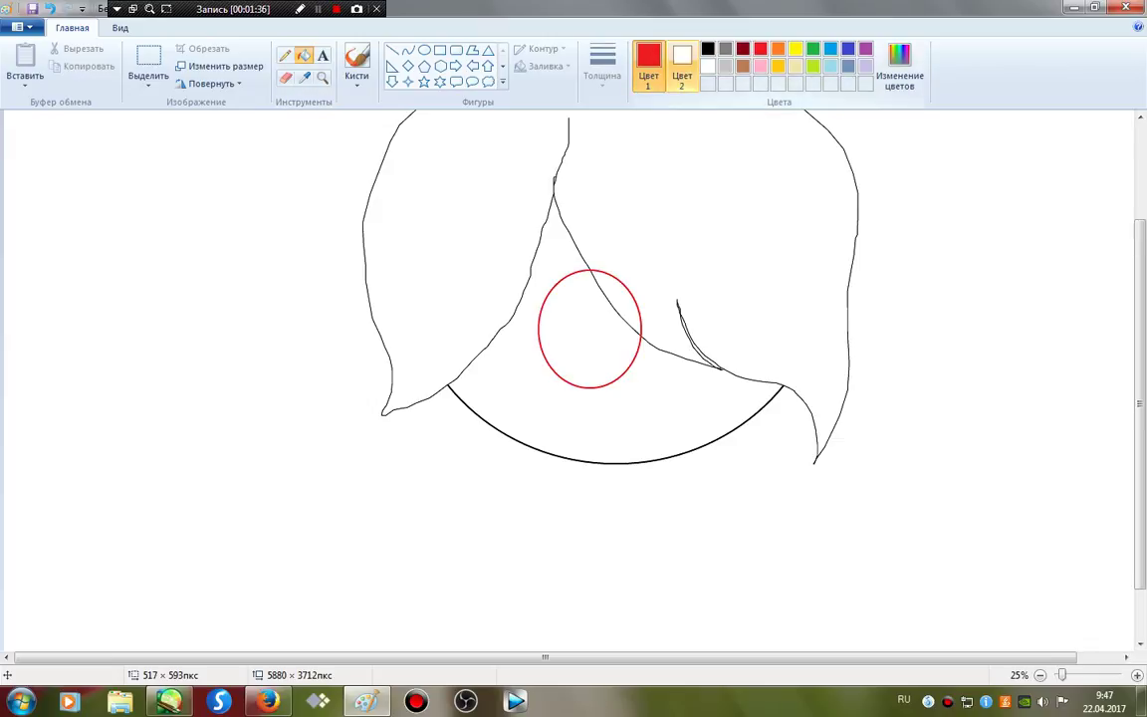
# Step: Try a short black pencil stroke where the hair line crosses the top of the red ellipse, and undo it
pyautogui.click(286, 56)
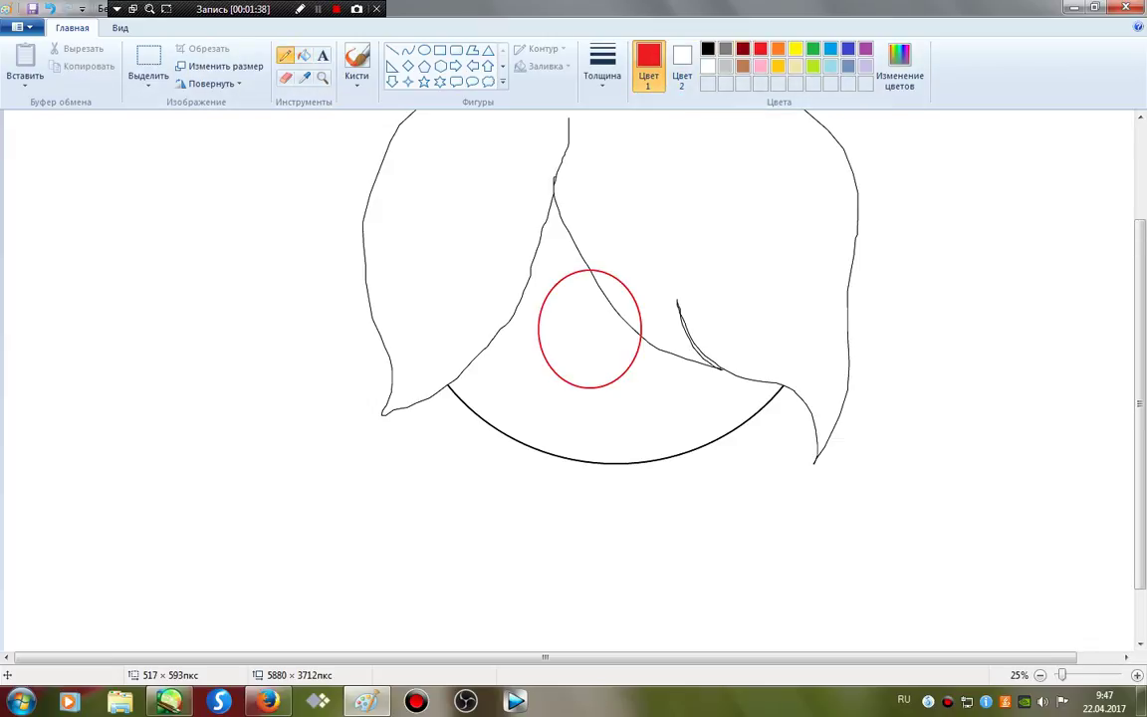
pyautogui.click(708, 49)
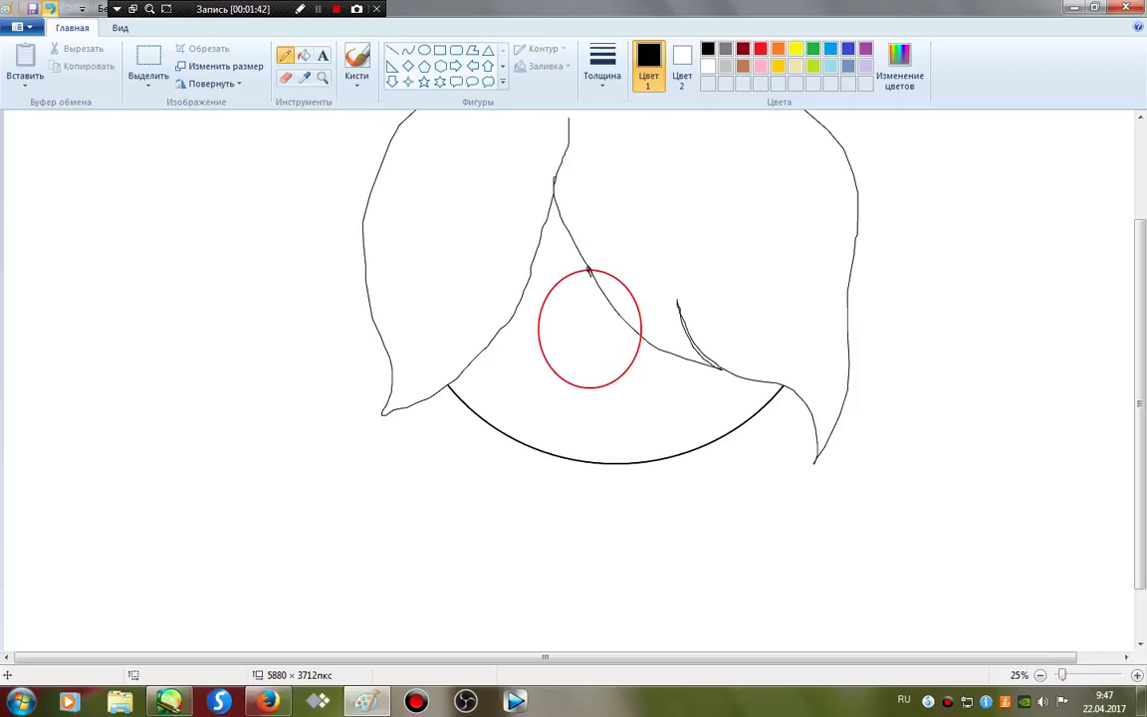
pyautogui.click(50, 9)
# Step: Fill the hair area outside the ellipse with red
pyautogui.click(305, 56)
pyautogui.click(761, 49)
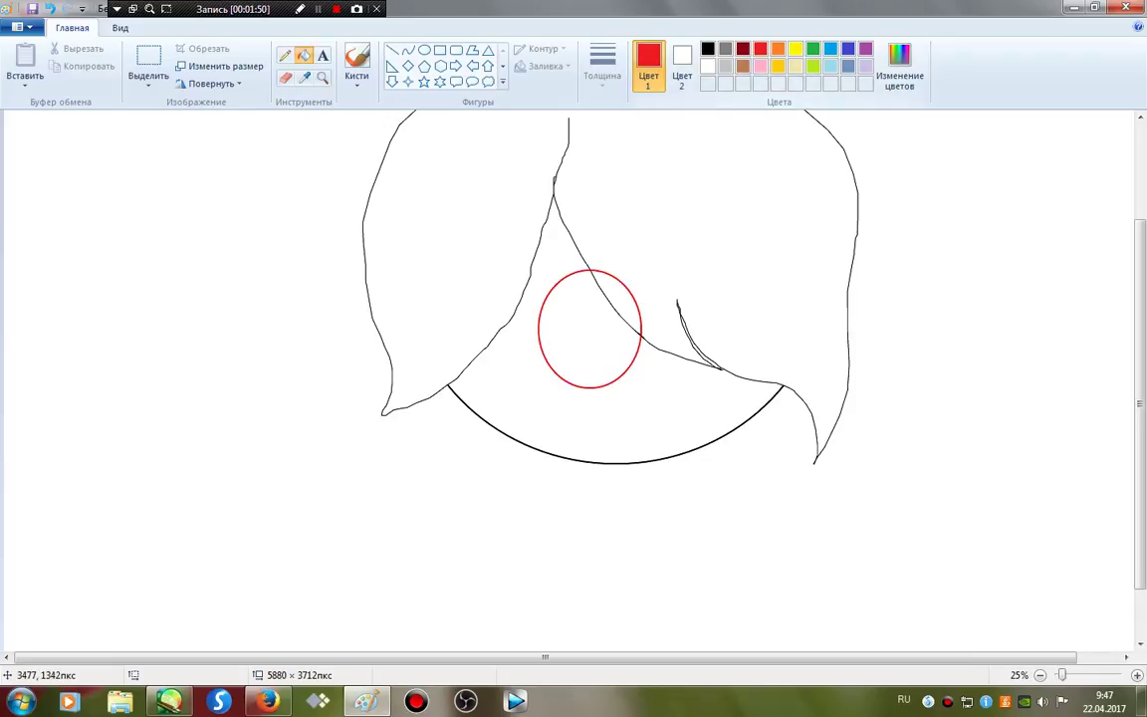
pyautogui.click(701, 277)
# Step: Try filling the red hair area with white, and undo that fill
pyautogui.click(707, 65)
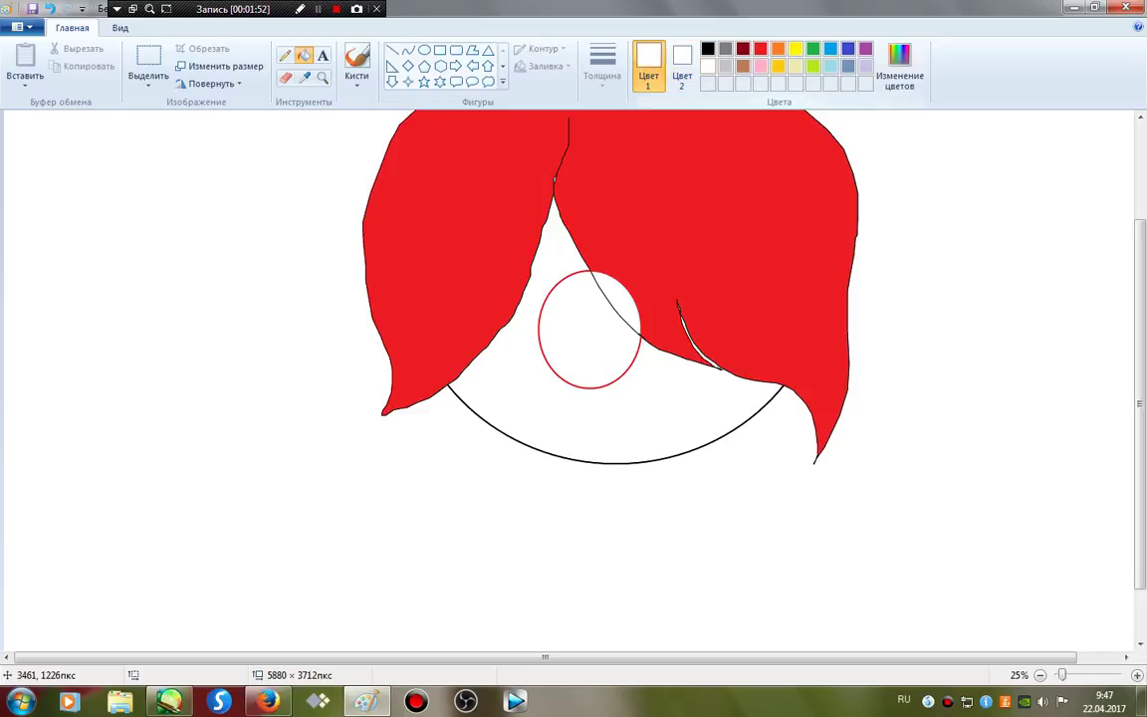
pyautogui.click(727, 187)
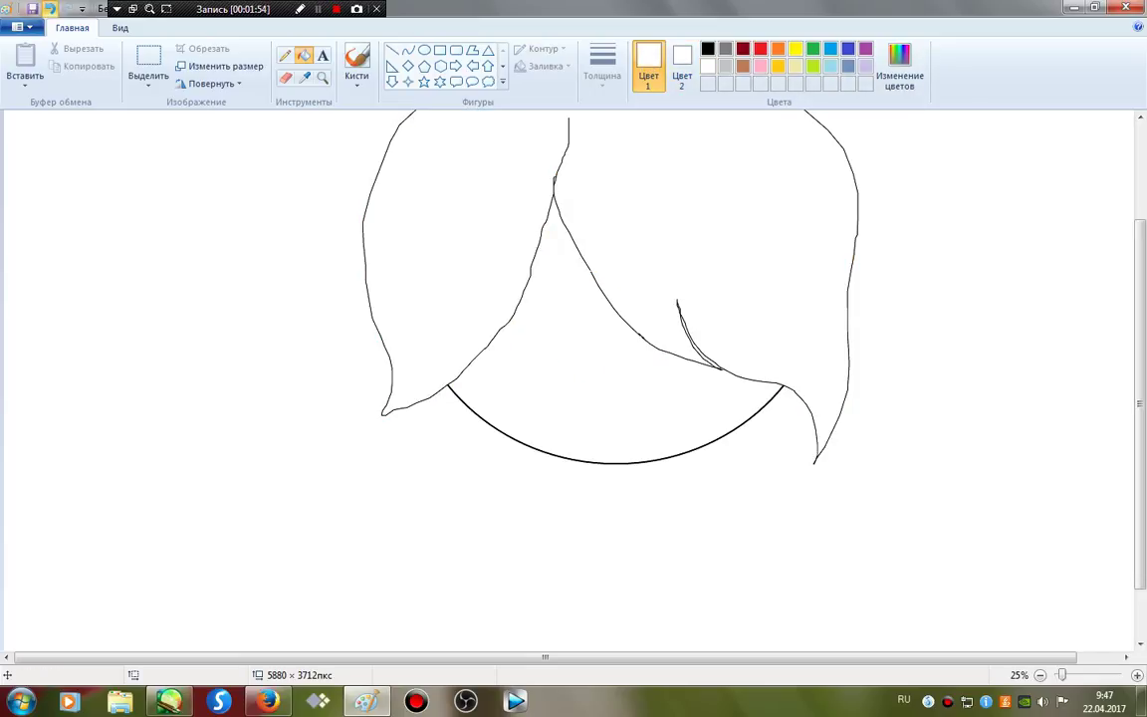
pyautogui.click(49, 8)
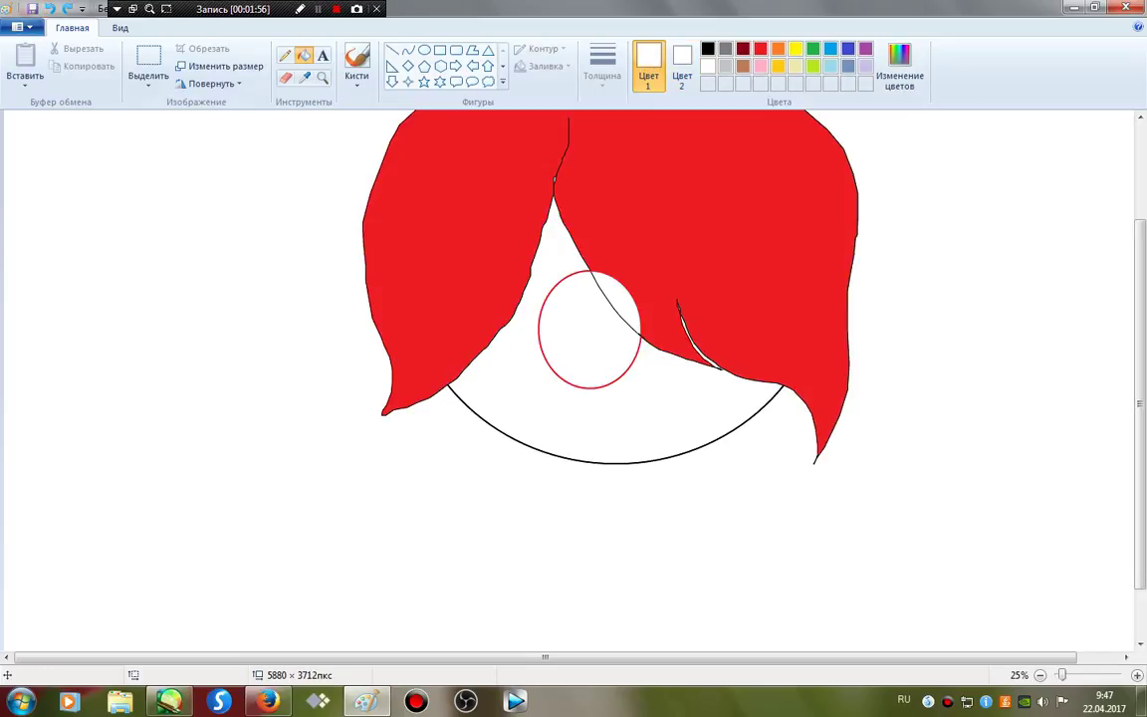
# Step: Close the gaps where the fringe line crosses the red ellipse with black pencil, and fill the red hair area with white
pyautogui.click(286, 56)
pyautogui.click(708, 48)
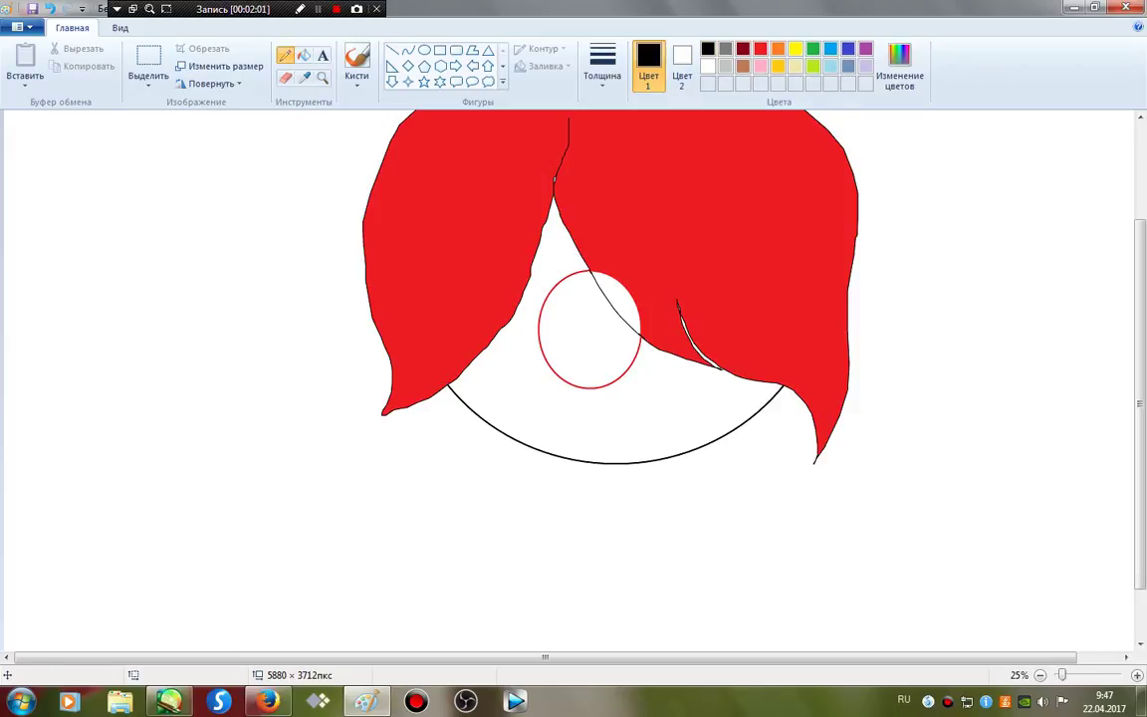
pyautogui.click(305, 56)
pyautogui.click(708, 66)
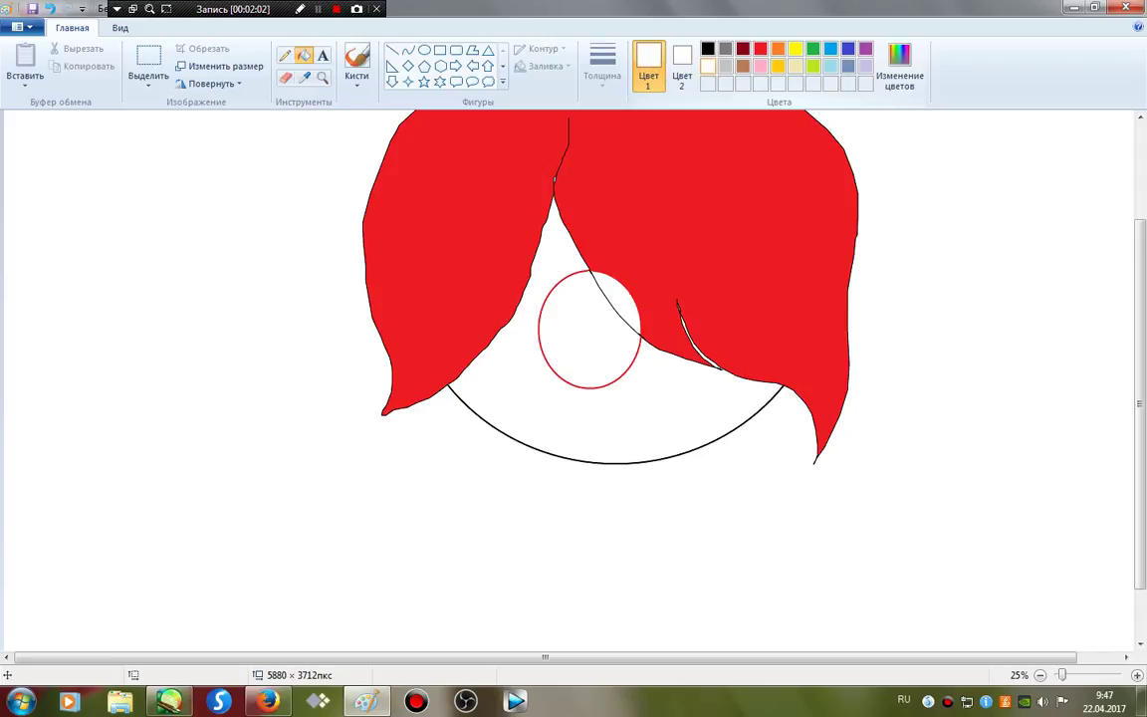
pyautogui.click(827, 160)
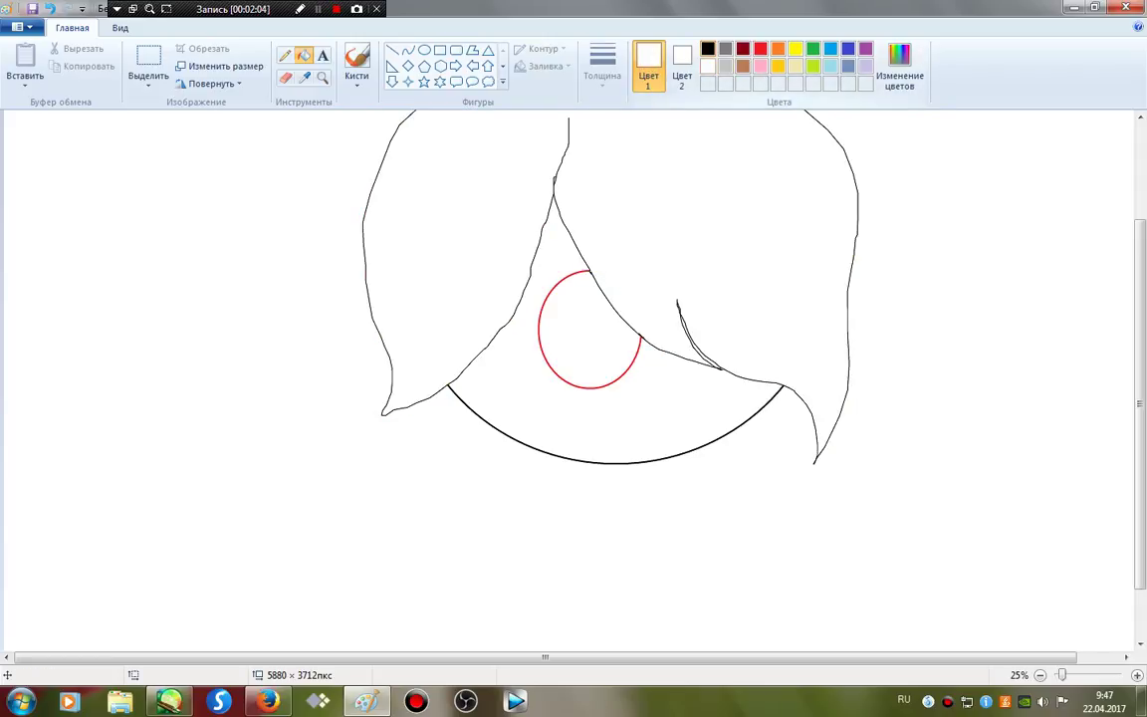
# Step: Try filling the eye and the face around it with black, undoing each fill
pyautogui.click(708, 49)
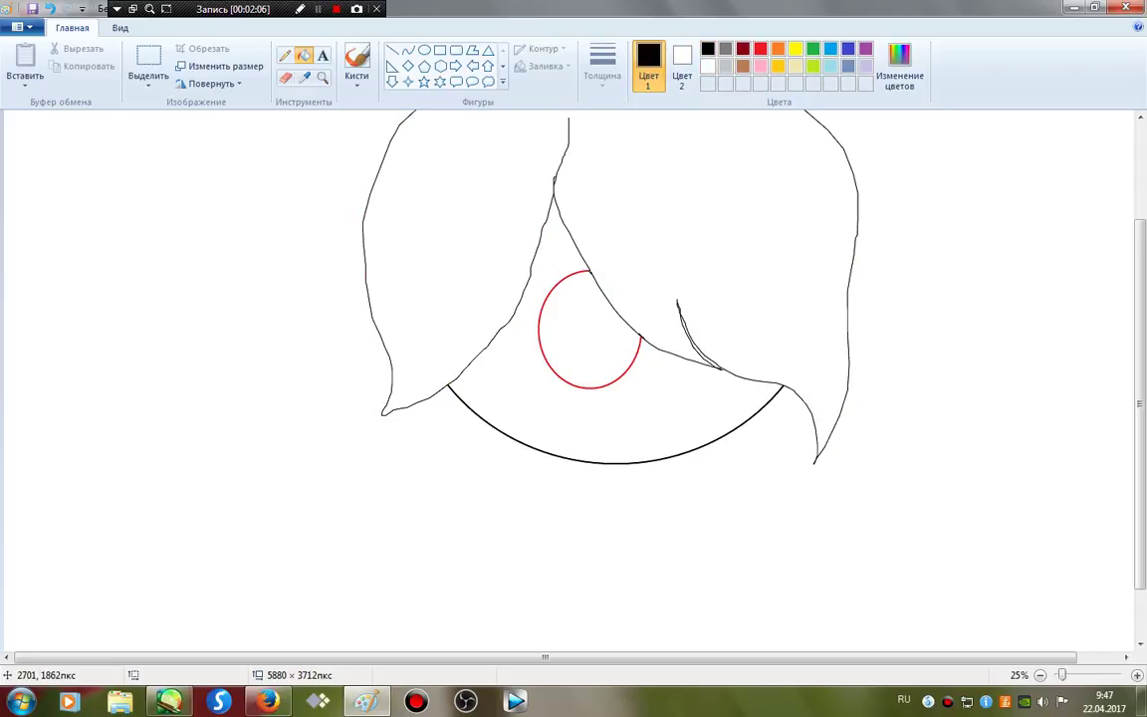
pyautogui.click(576, 334)
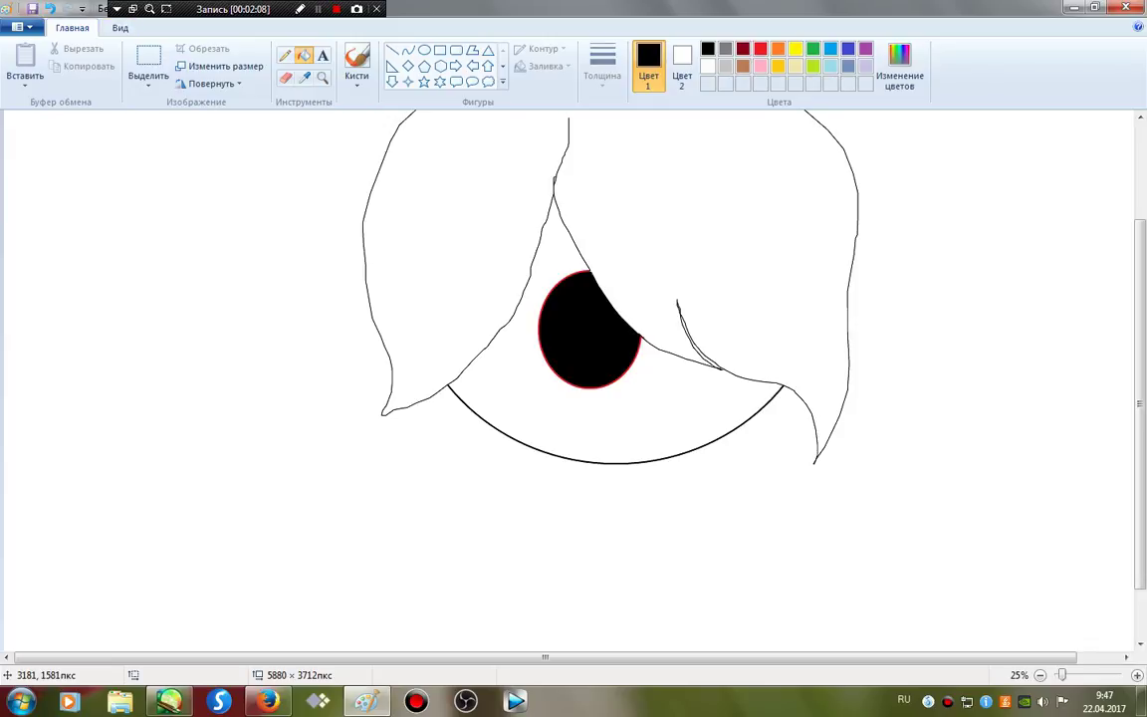
pyautogui.hotkey('ctrl', 'z')
pyautogui.click(577, 265)
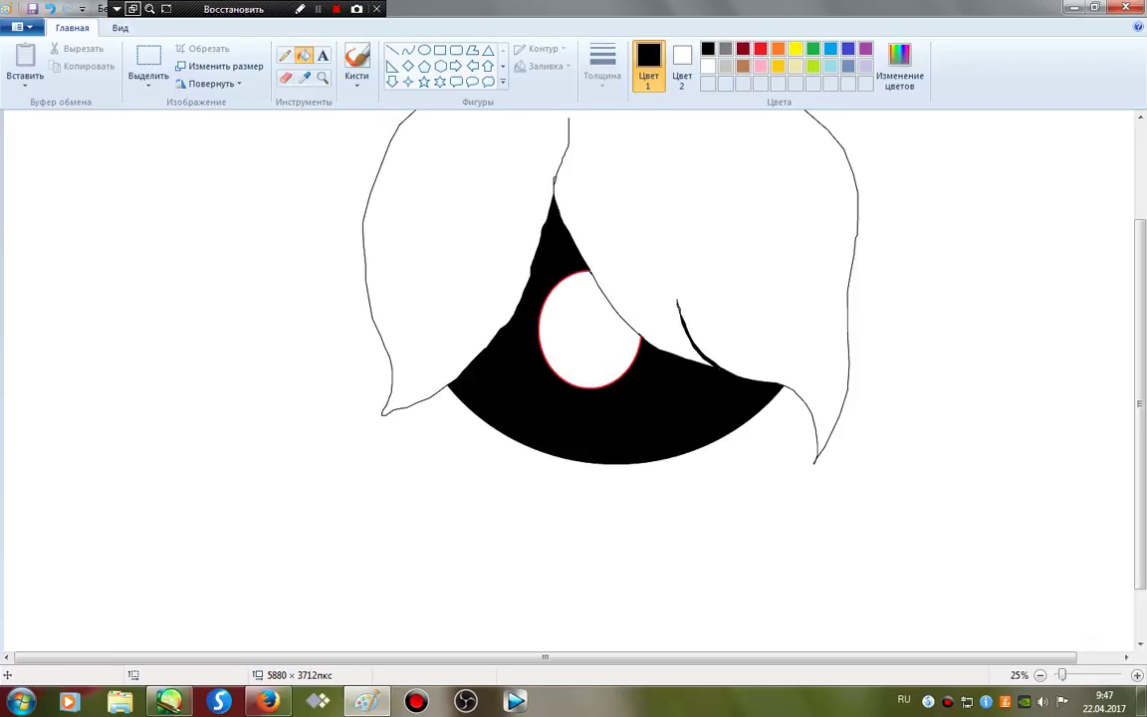
pyautogui.hotkey('ctrl', 'z')
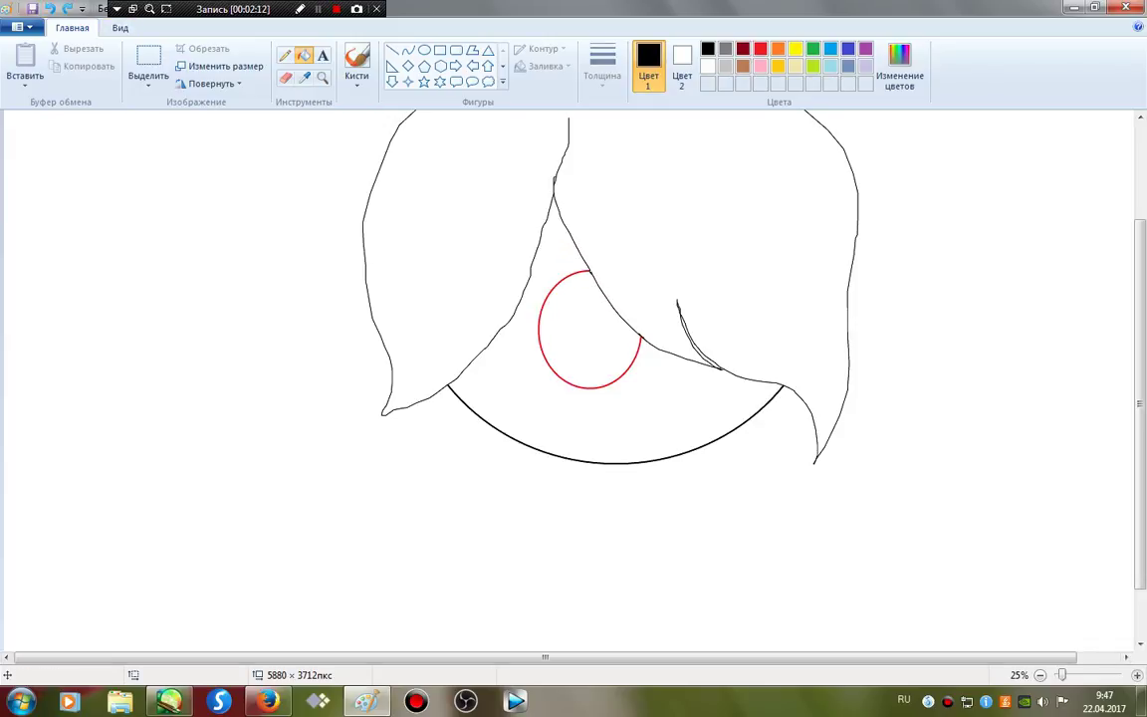
# Step: Recolour the eye's red outline black with the fill tool
pyautogui.click(1137, 676)
pyautogui.click(1093, 475)
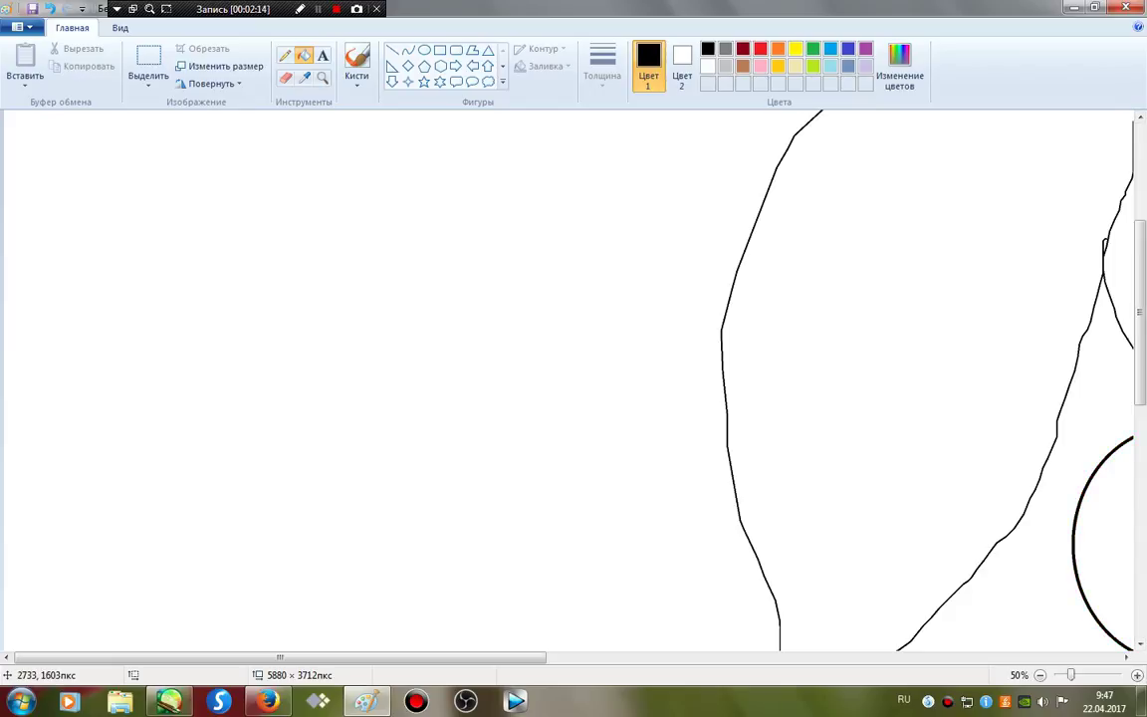
pyautogui.hotkey('ctrl', 'pagedown')
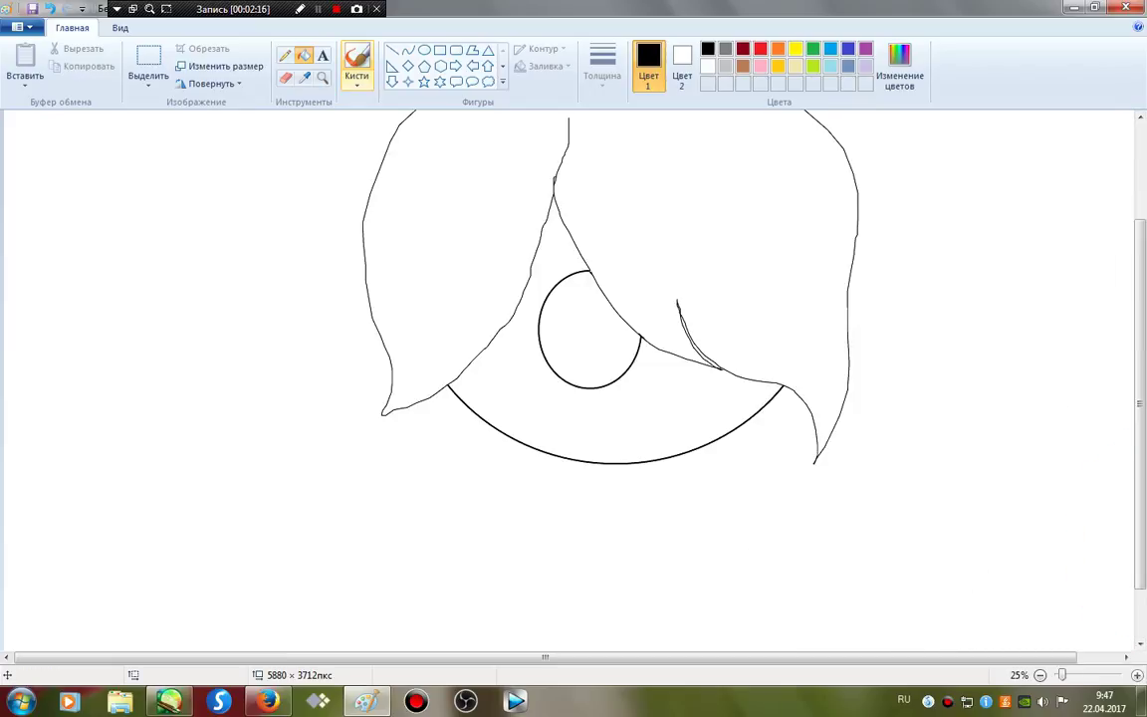
# Step: Draw a jagged eyelash shape along the eye's lower edge from the fringe with the pencil, and fill it black
pyautogui.click(284, 56)
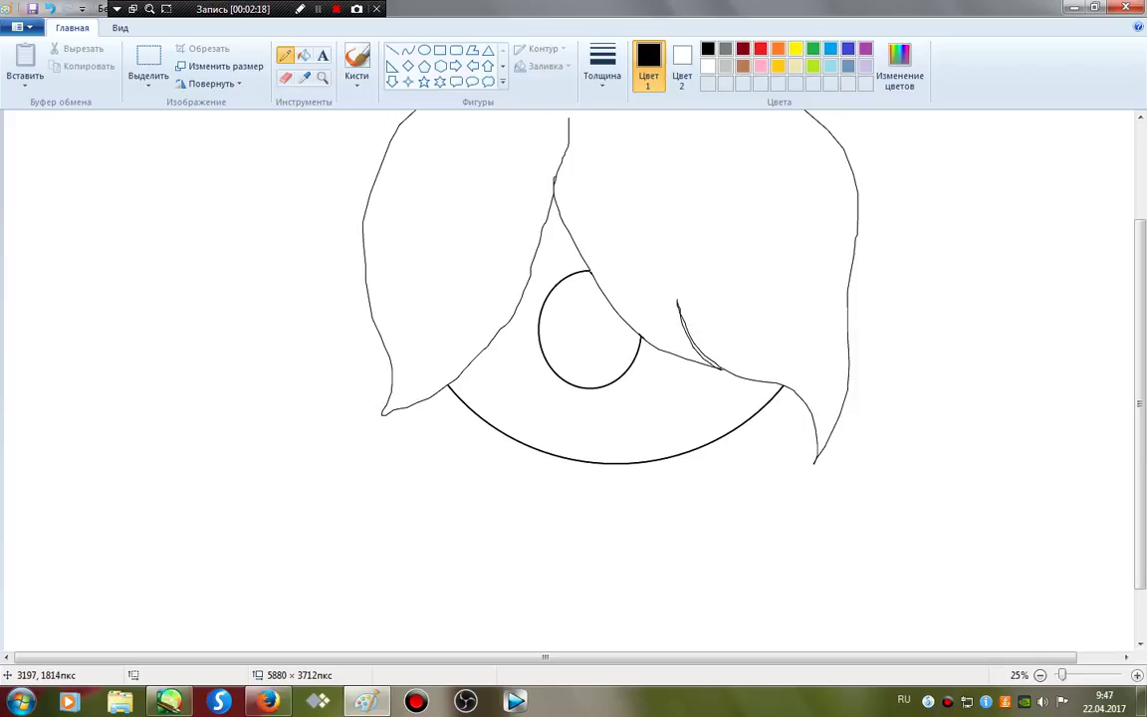
pyautogui.moveTo(638, 337)
pyautogui.mouseDown()
pyautogui.moveTo(661, 352)
pyautogui.moveTo(598, 389)
pyautogui.mouseUp()
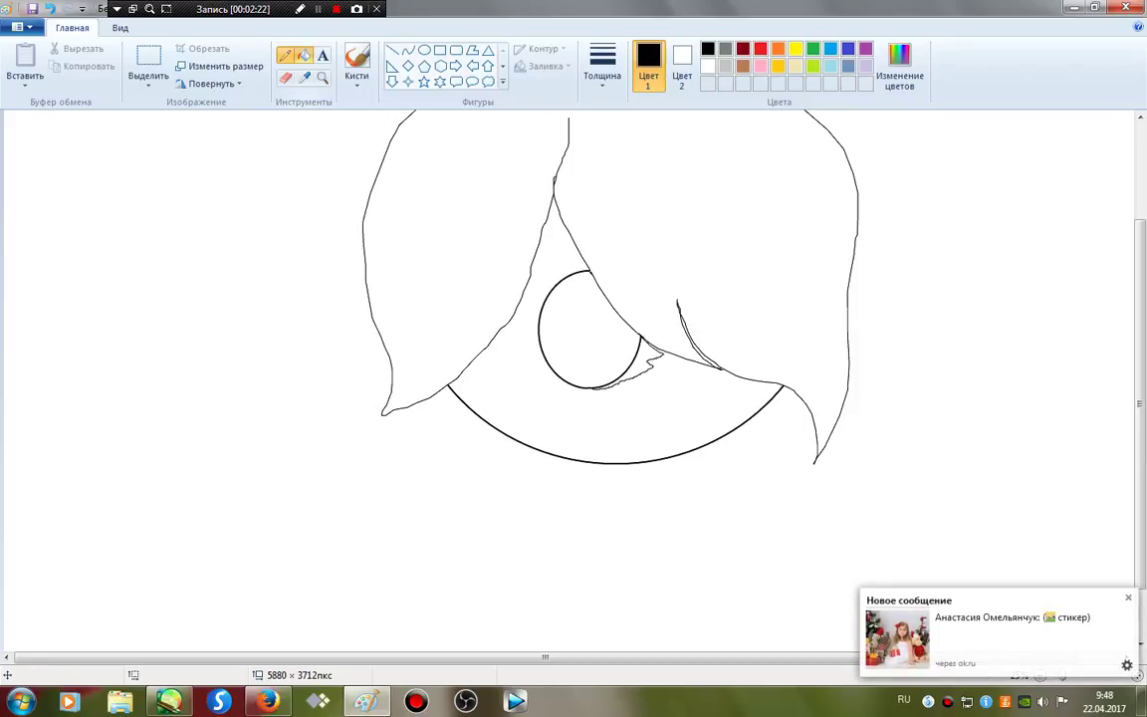
pyautogui.click(305, 56)
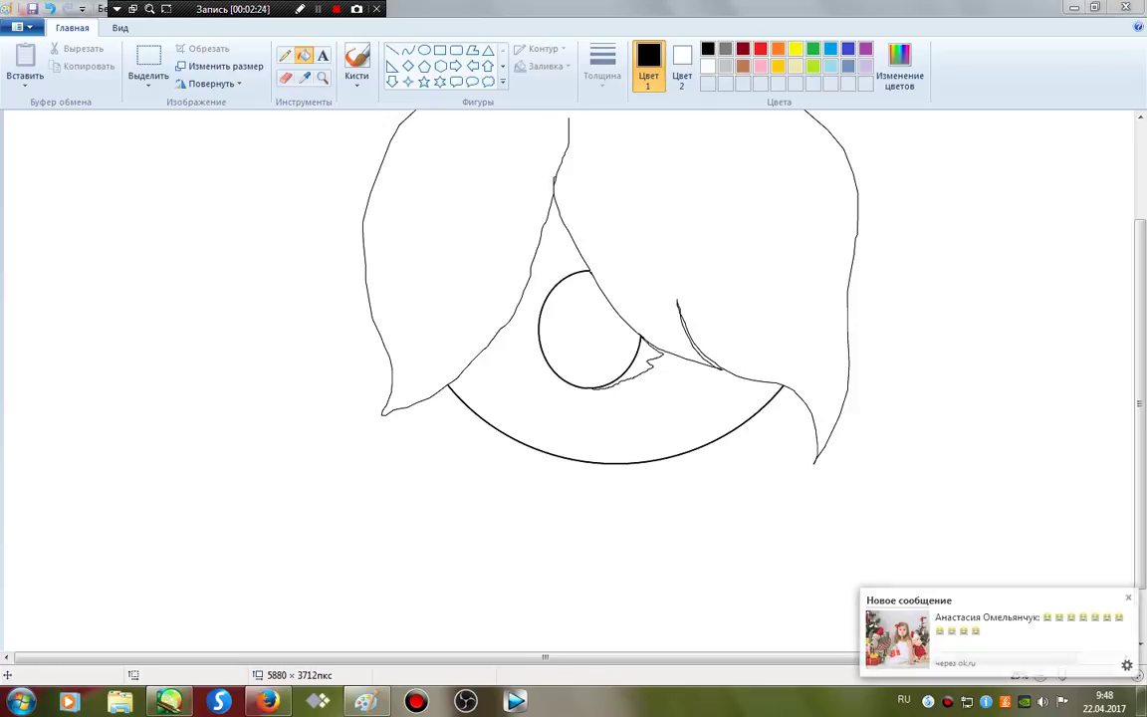
pyautogui.click(646, 359)
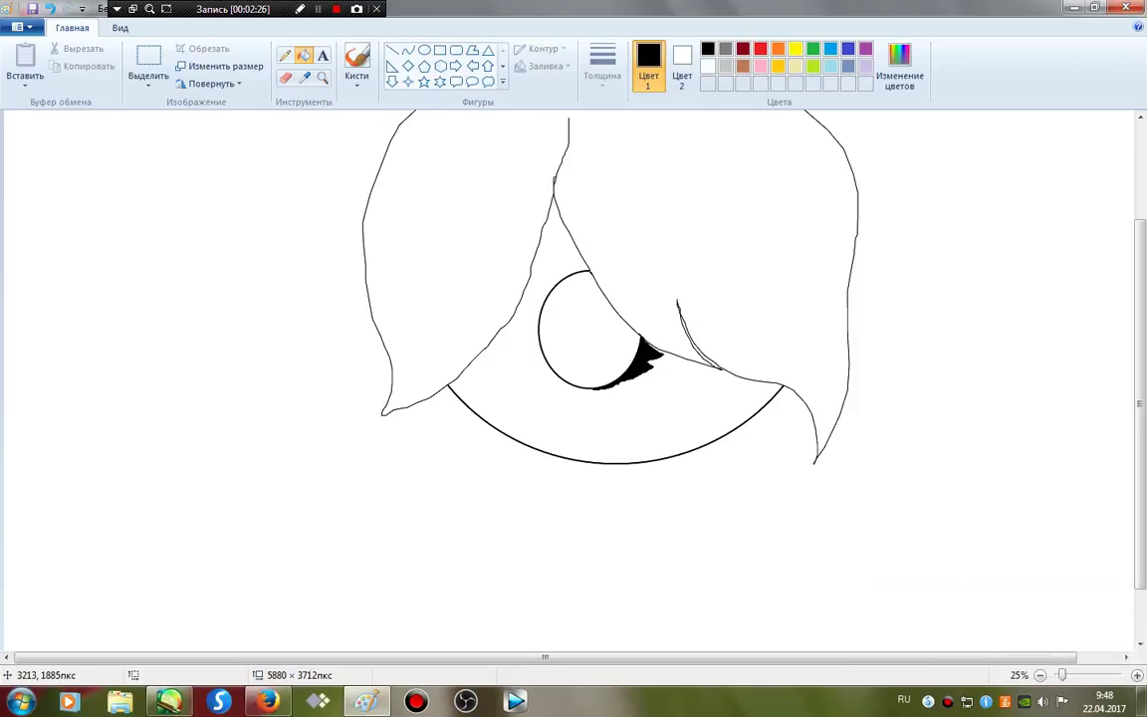
# Step: Pencil a curved brow above the eye and two curved inner lines inside it, and fill the inner pupil black
pyautogui.press('p')
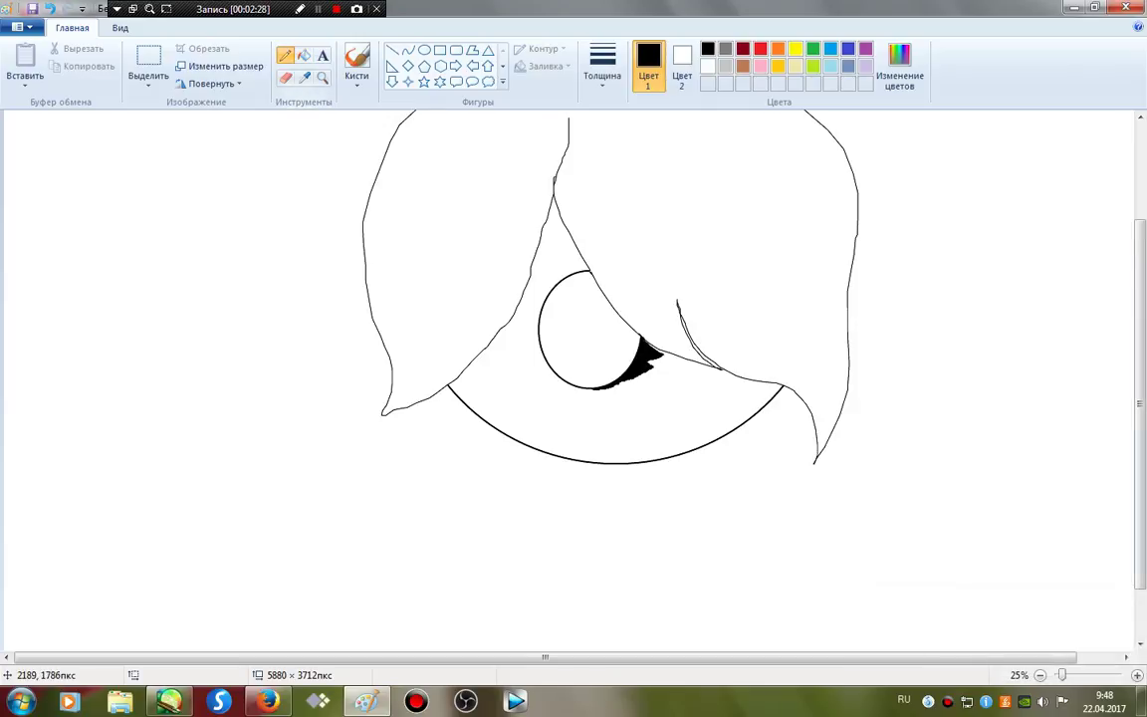
pyautogui.moveTo(622, 271); pyautogui.dragTo(535, 242)
pyautogui.moveTo(591, 270)
pyautogui.mouseDown()
pyautogui.moveTo(575, 350)
pyautogui.moveTo(551, 354)
pyautogui.moveTo(533, 336)
pyautogui.moveTo(608, 339)
pyautogui.moveTo(603, 277)
pyautogui.mouseUp()
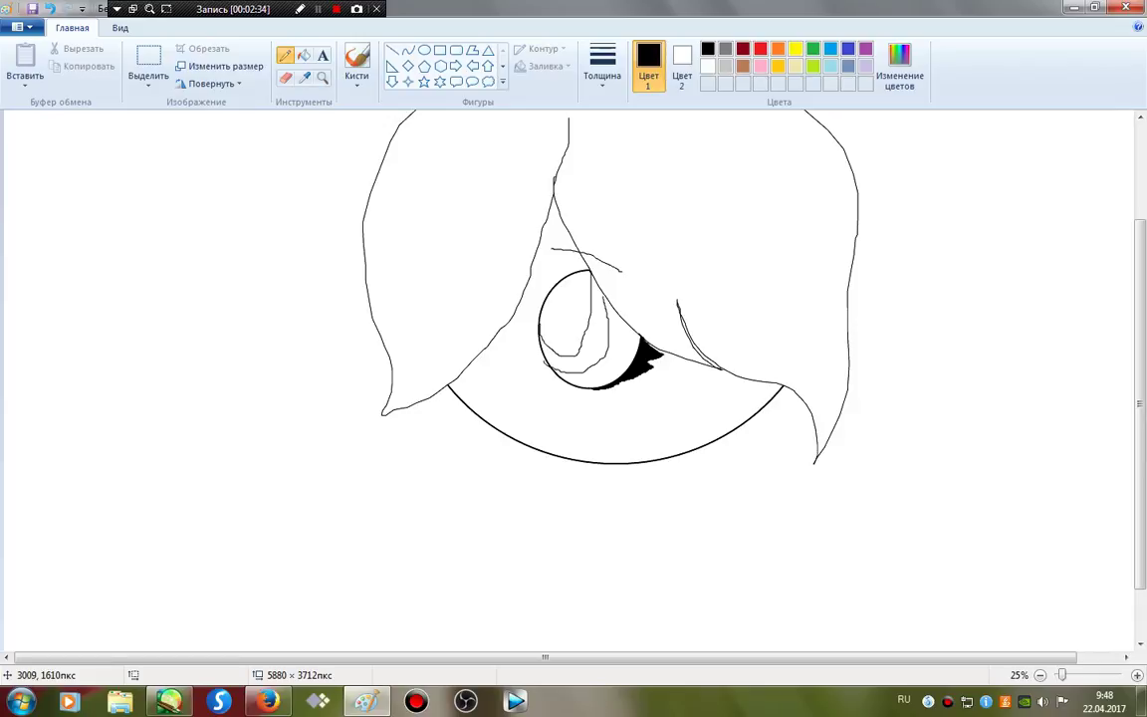
pyautogui.click(304, 55)
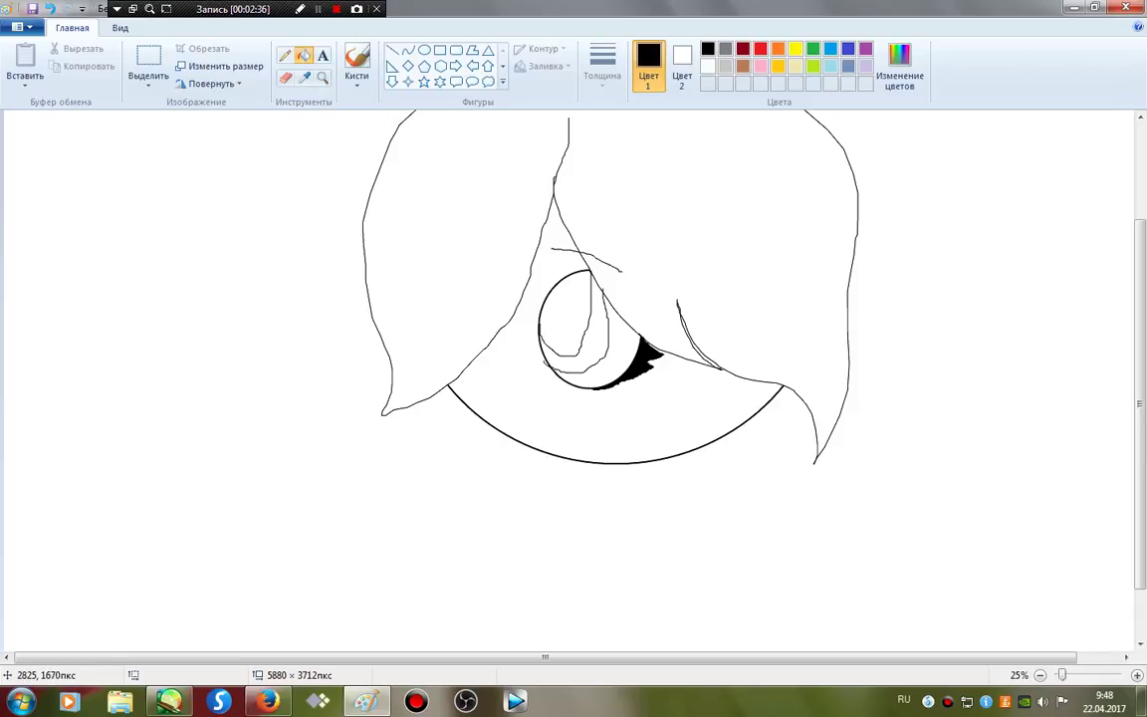
pyautogui.click(563, 310)
# Step: Pencil a small angled nose on the face beside the eye and a short curved mouth below the eye
pyautogui.click(286, 55)
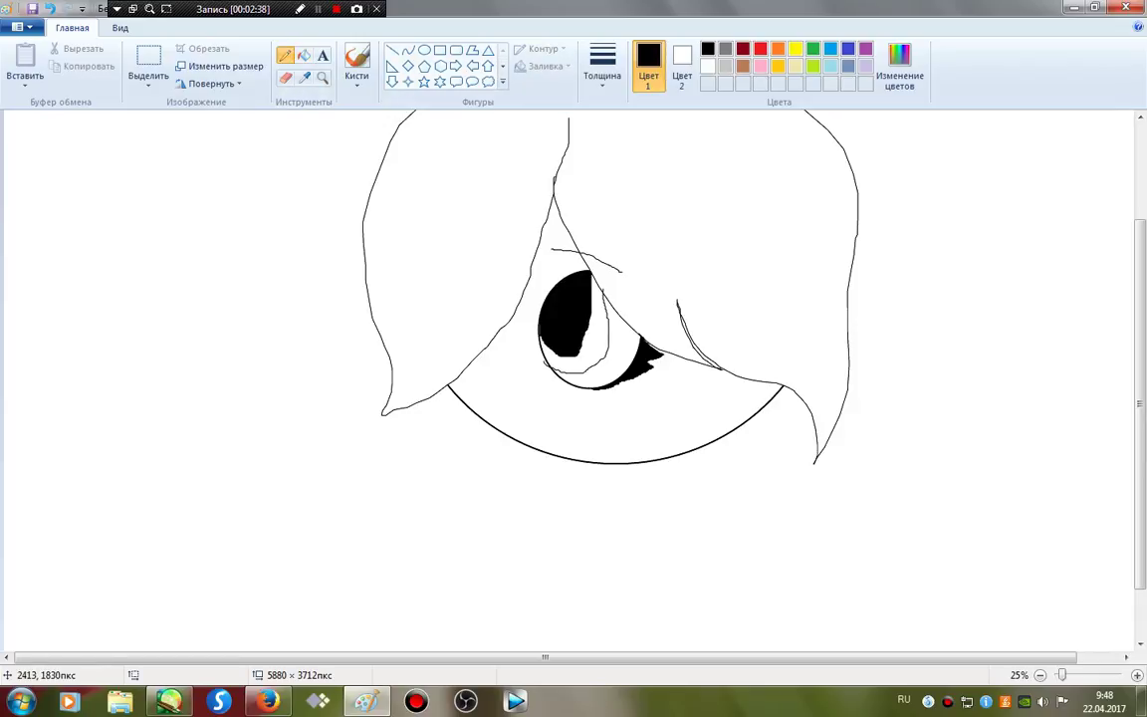
pyautogui.moveTo(503, 350); pyautogui.dragTo(491, 370)
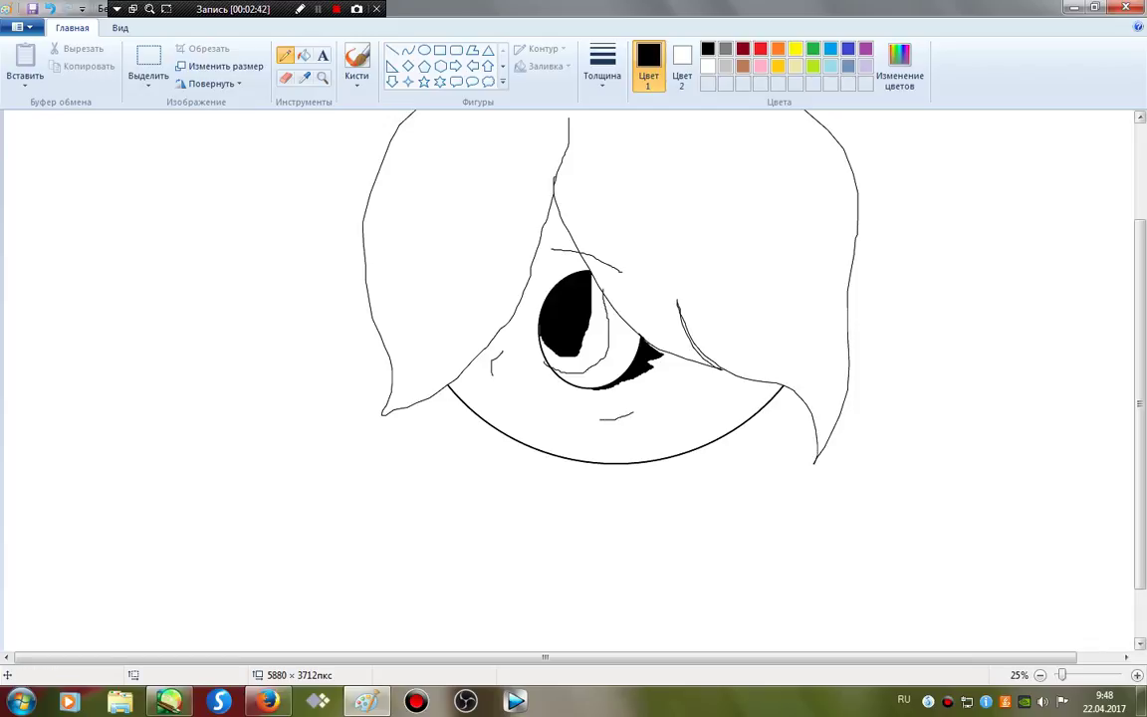
# Step: Pencil one side of the neck below the chin, with a shoulder and a bent arm ending in a fingered hand at the chest
pyautogui.scroll(-2, 588, 597)
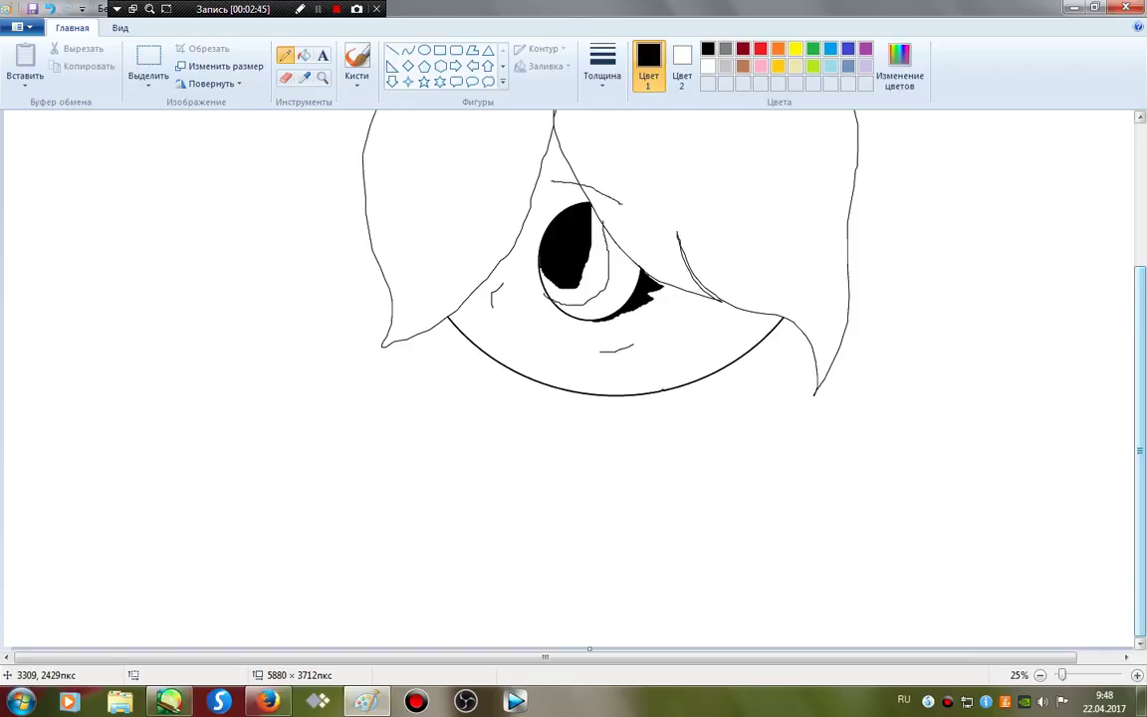
pyautogui.moveTo(663, 391); pyautogui.dragTo(659, 418)
pyautogui.moveTo(719, 446); pyautogui.dragTo(742, 478)
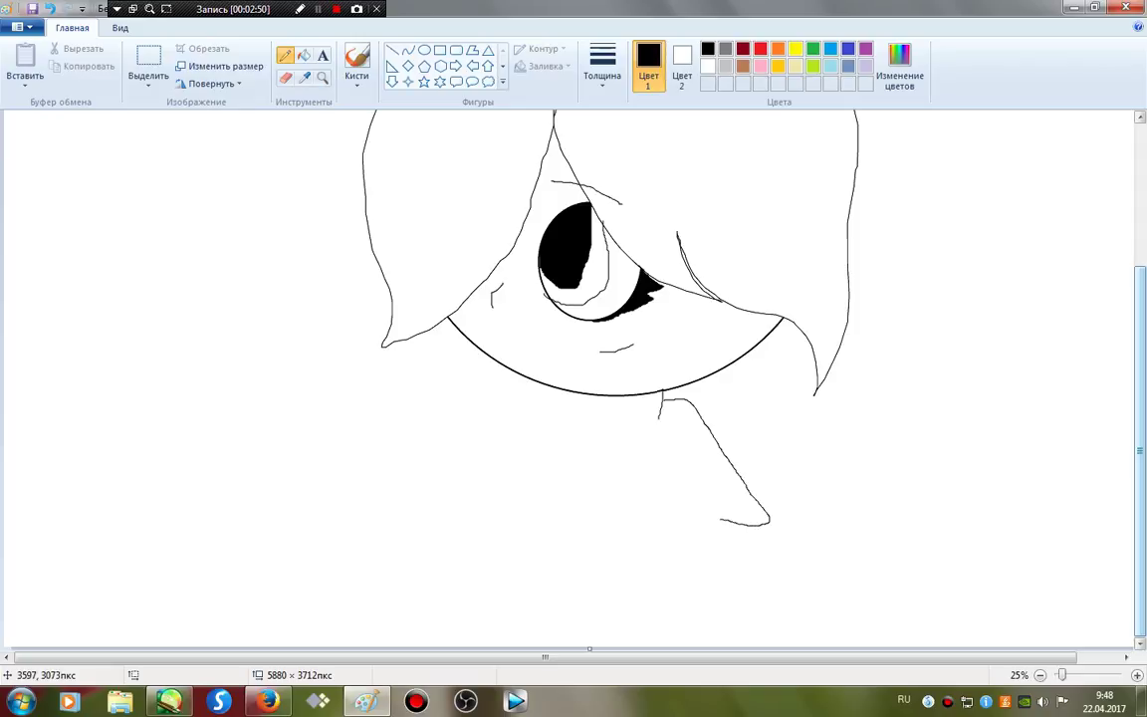
pyautogui.moveTo(720, 519); pyautogui.dragTo(674, 497)
pyautogui.moveTo(669, 449); pyautogui.dragTo(677, 453)
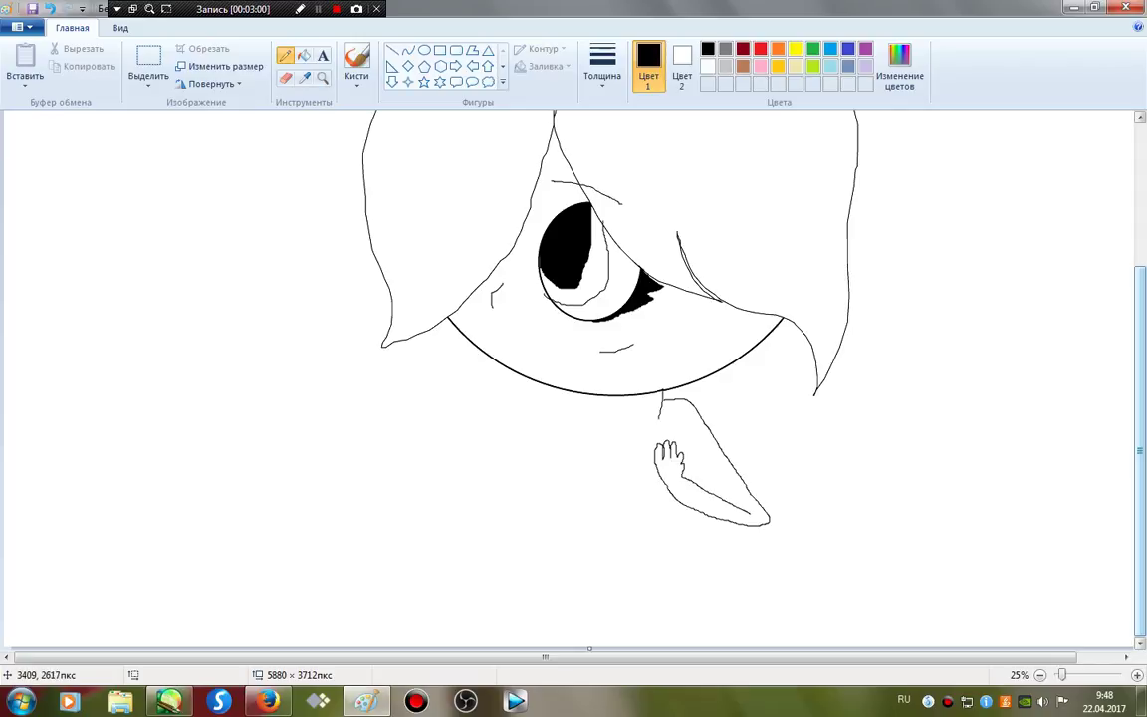
pyautogui.moveTo(677, 416); pyautogui.dragTo(705, 485)
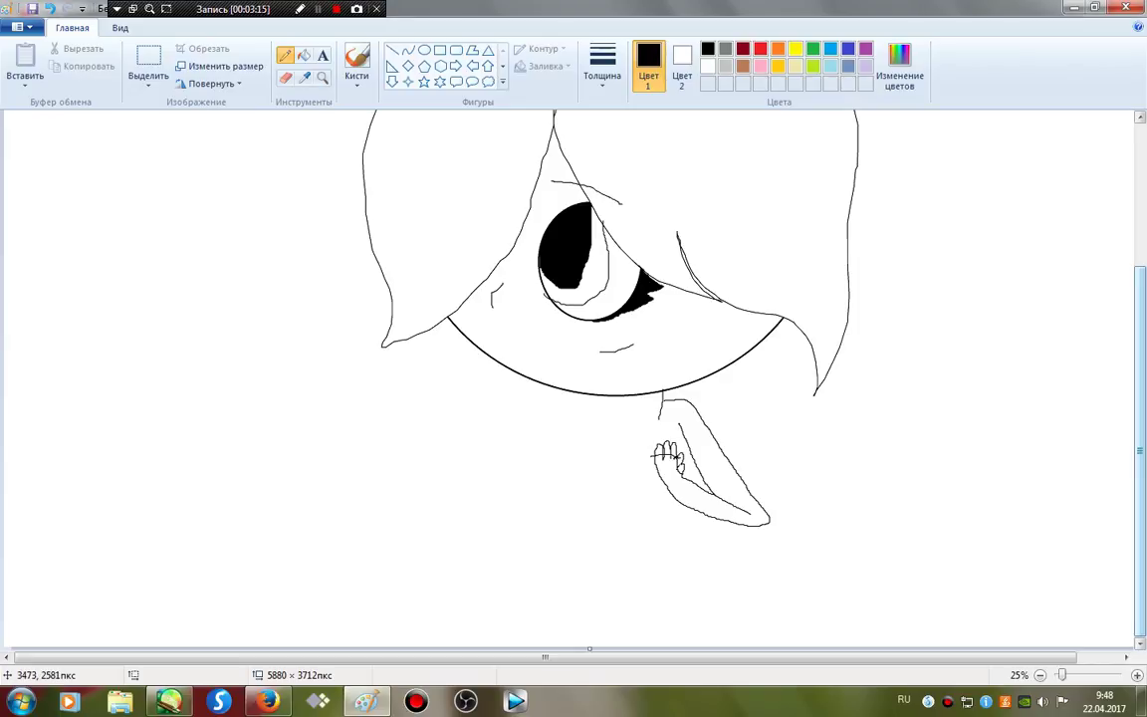
# Step: Pencil the neckline, the neck's other side and a second bent arm whose hand meets the first, undoing and redrawing the arm once
pyautogui.moveTo(661, 435); pyautogui.dragTo(587, 429)
pyautogui.moveTo(638, 394)
pyautogui.mouseDown()
pyautogui.moveTo(584, 433)
pyautogui.moveTo(586, 470)
pyautogui.moveTo(620, 487)
pyautogui.moveTo(667, 457)
pyautogui.mouseUp()
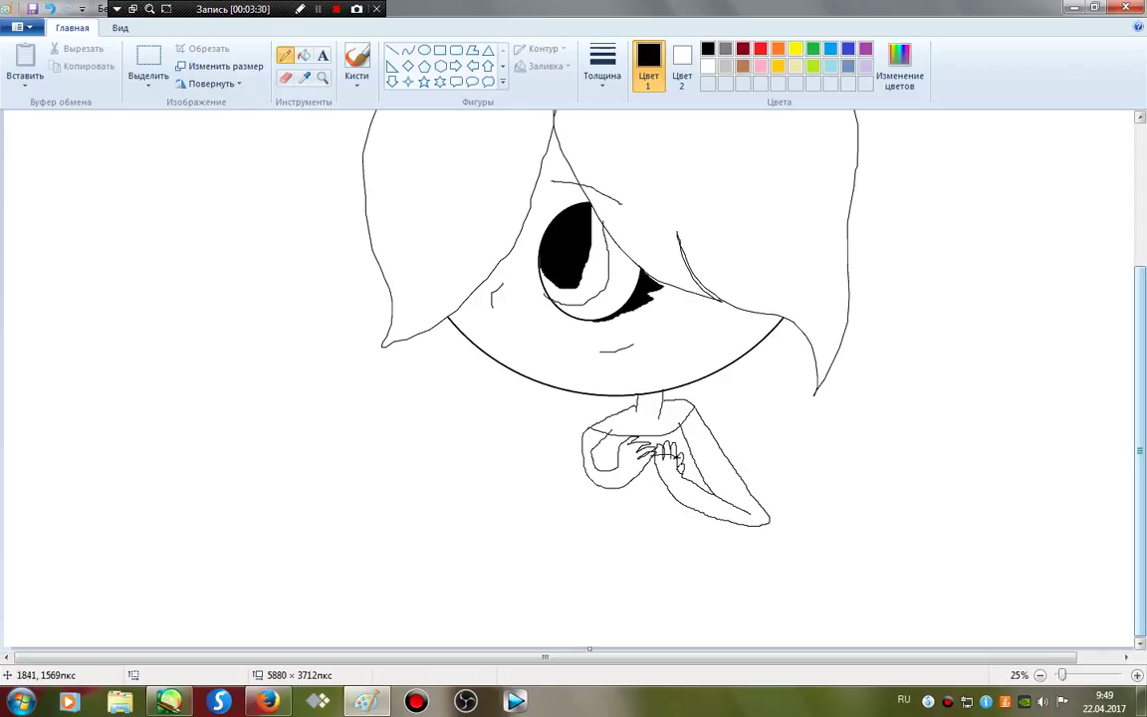
pyautogui.hotkey('ctrl', 'z')
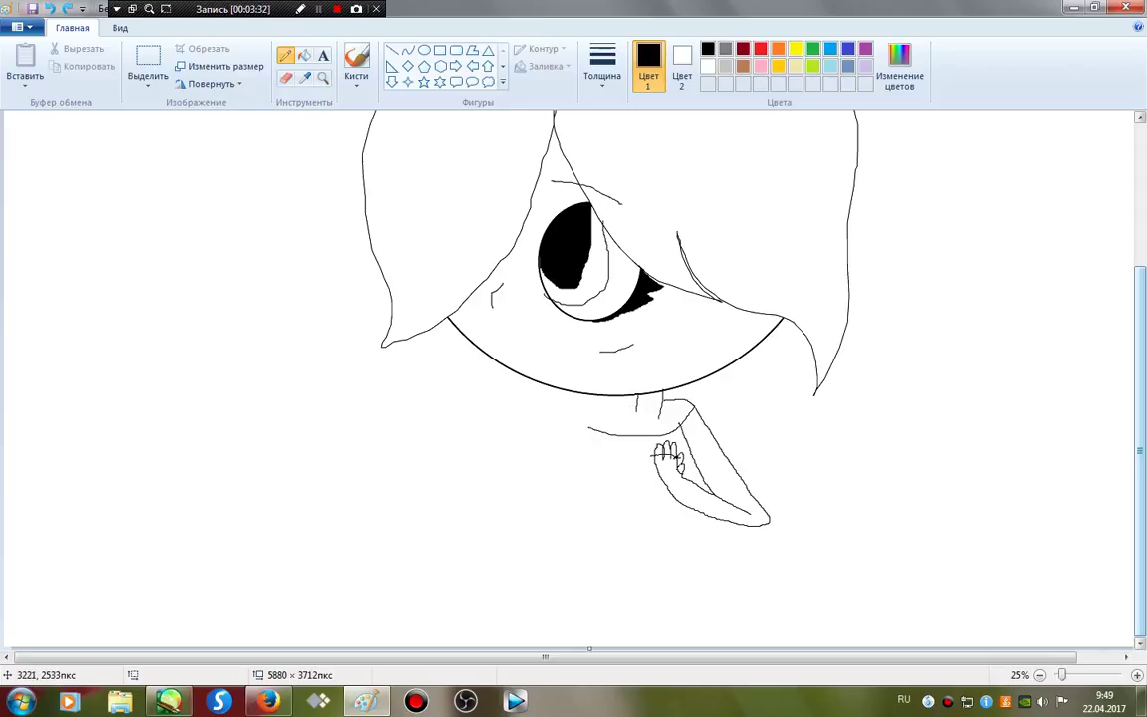
pyautogui.moveTo(637, 404)
pyautogui.mouseDown()
pyautogui.moveTo(592, 429)
pyautogui.moveTo(597, 476)
pyautogui.moveTo(603, 493)
pyautogui.moveTo(646, 482)
pyautogui.mouseUp()
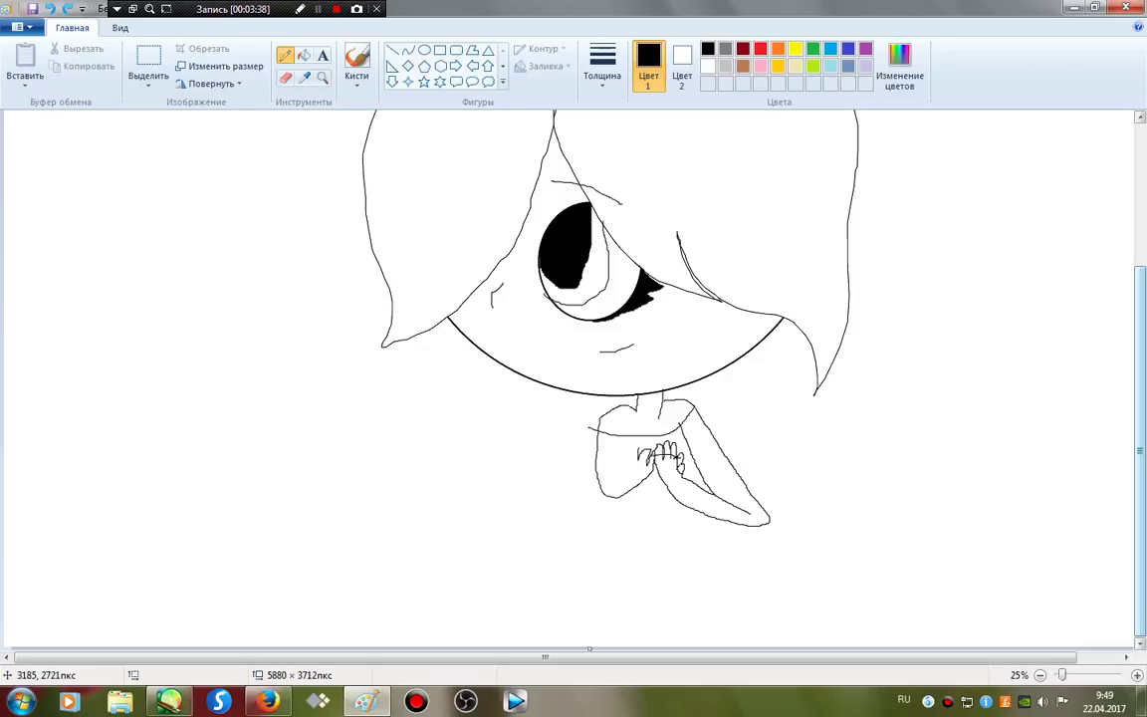
pyautogui.moveTo(628, 460); pyautogui.dragTo(611, 492)
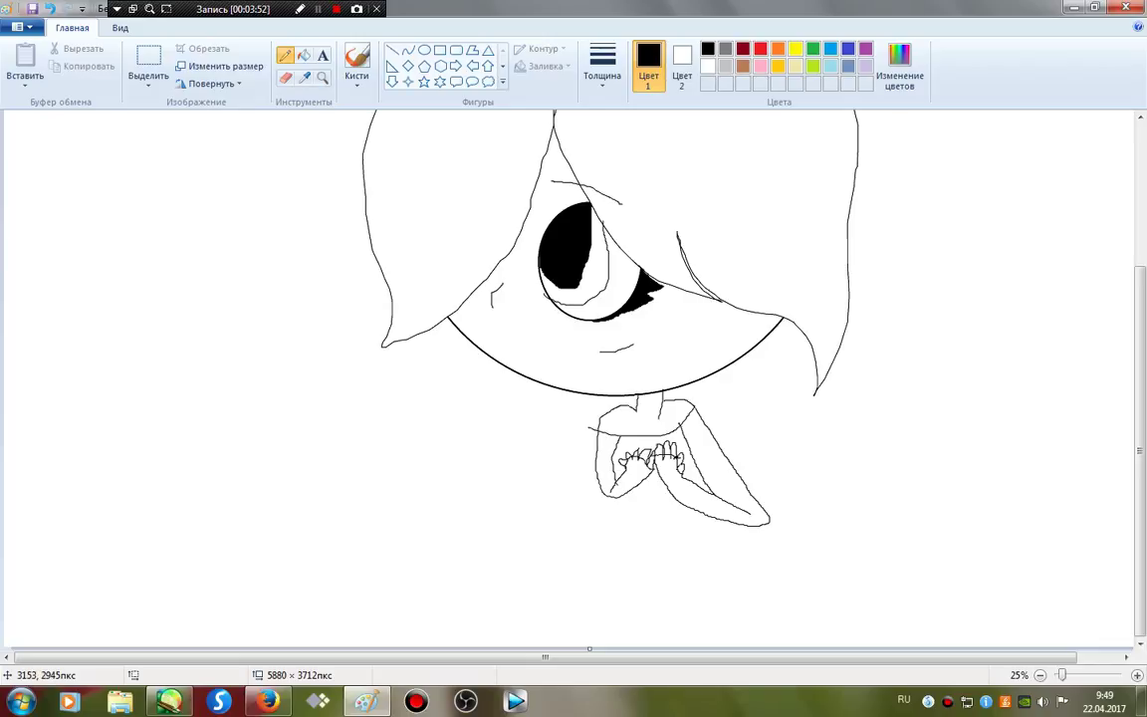
# Step: Outline a flared top with a curved hem and short lines under the hands, and draw two legs down to the canvas edge
pyautogui.moveTo(615, 500)
pyautogui.mouseDown()
pyautogui.moveTo(604, 543)
pyautogui.moveTo(638, 569)
pyautogui.moveTo(715, 560)
pyautogui.moveTo(710, 525)
pyautogui.mouseUp()
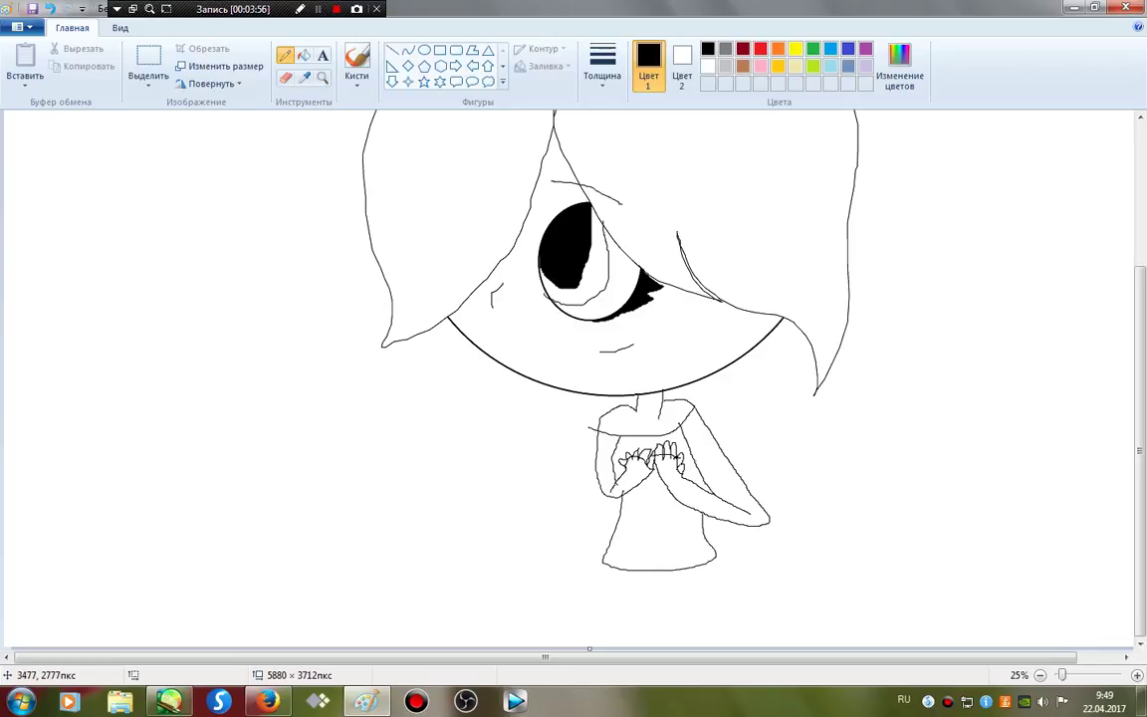
pyautogui.moveTo(626, 412); pyautogui.dragTo(631, 440)
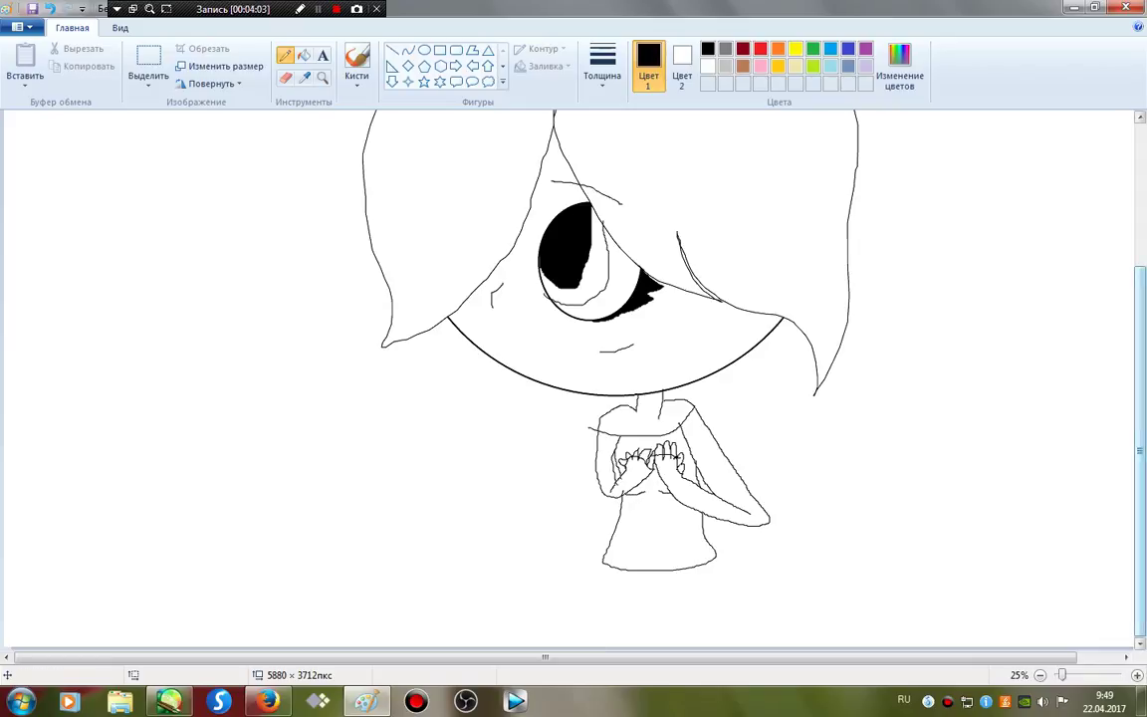
pyautogui.moveTo(604, 563); pyautogui.dragTo(597, 647)
pyautogui.moveTo(714, 566); pyautogui.dragTo(723, 648)
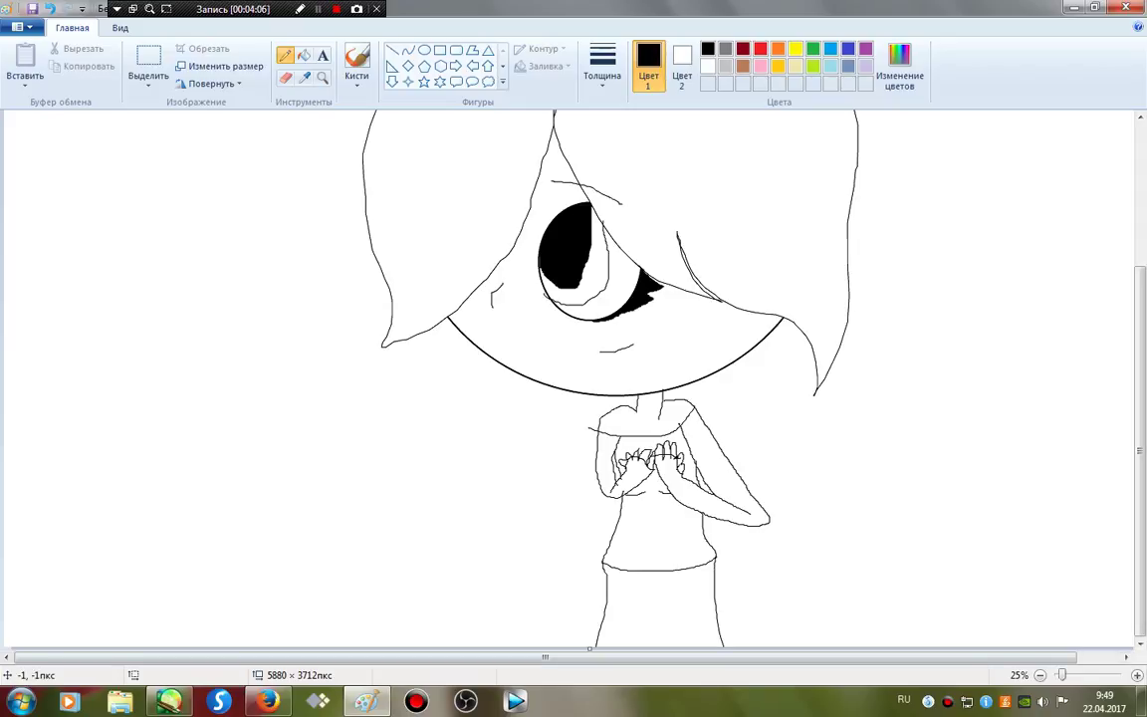
pyautogui.moveTo(647, 580)
pyautogui.mouseDown()
pyautogui.moveTo(658, 589)
pyautogui.moveTo(654, 647)
pyautogui.mouseUp()
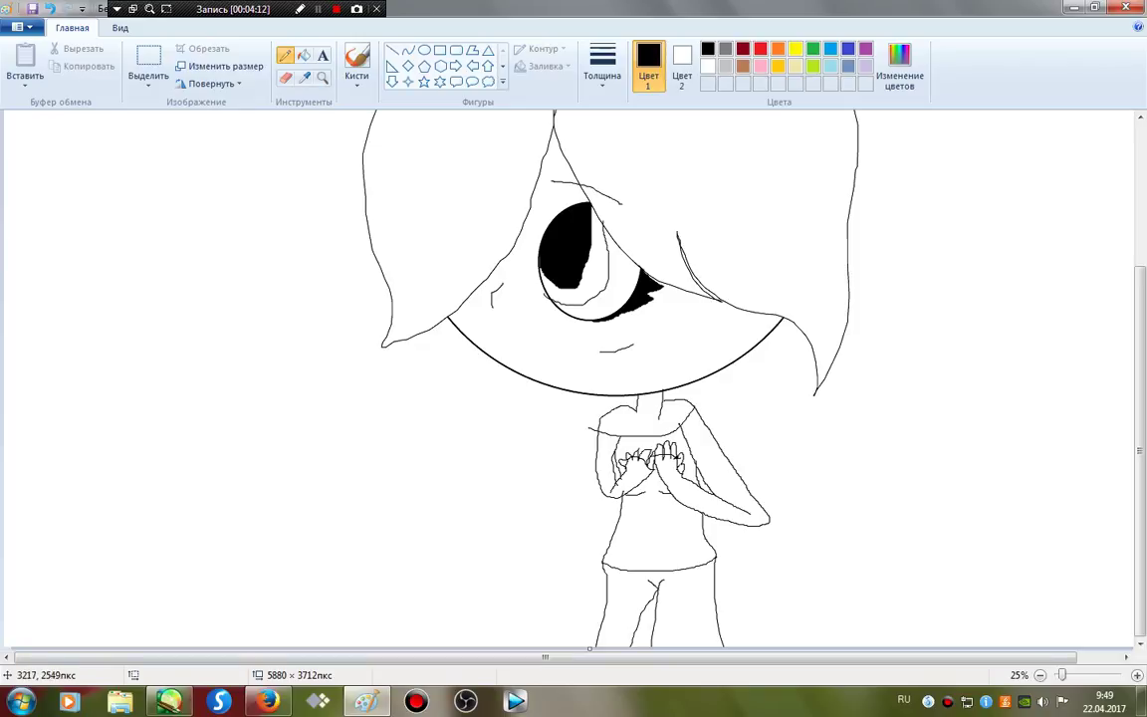
# Step: Pencil long back hair with pointed strands on both sides of the body, from the head down to the canvas edge
pyautogui.moveTo(444, 322)
pyautogui.mouseDown()
pyautogui.moveTo(450, 438)
pyautogui.moveTo(505, 448)
pyautogui.moveTo(590, 646)
pyautogui.mouseUp()
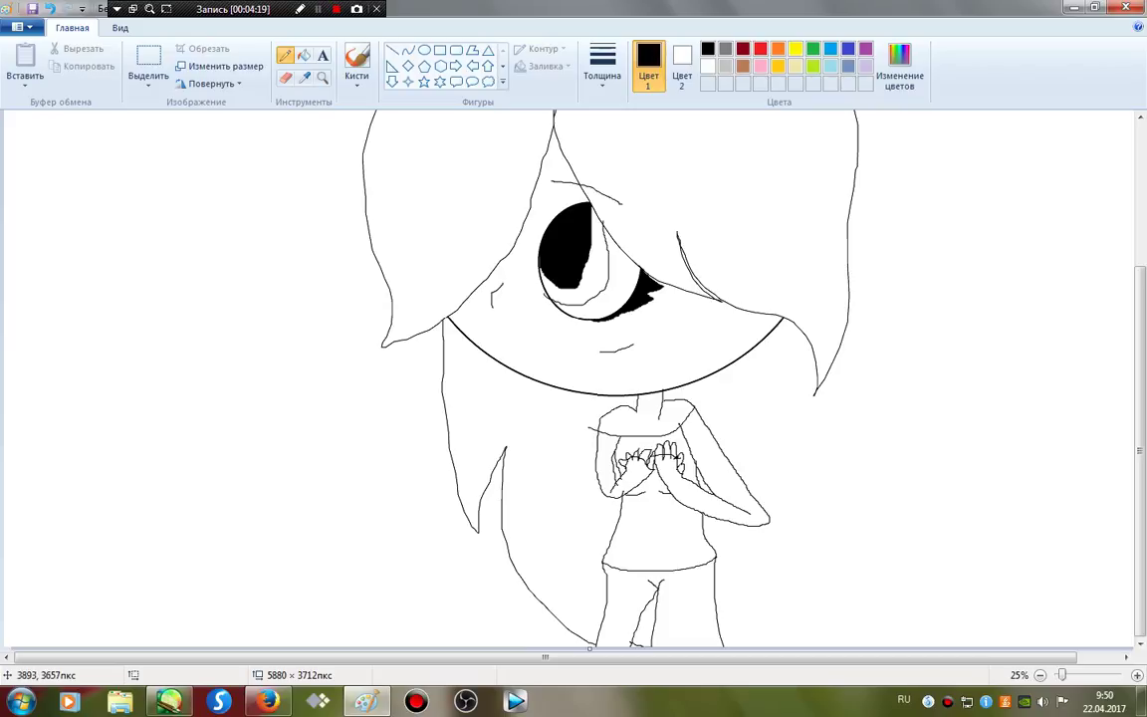
pyautogui.moveTo(716, 645)
pyautogui.mouseDown()
pyautogui.moveTo(747, 644)
pyautogui.moveTo(881, 491)
pyautogui.moveTo(846, 527)
pyautogui.moveTo(906, 365)
pyautogui.moveTo(845, 440)
pyautogui.moveTo(864, 252)
pyautogui.moveTo(849, 350)
pyautogui.moveTo(835, 357)
pyautogui.mouseUp()
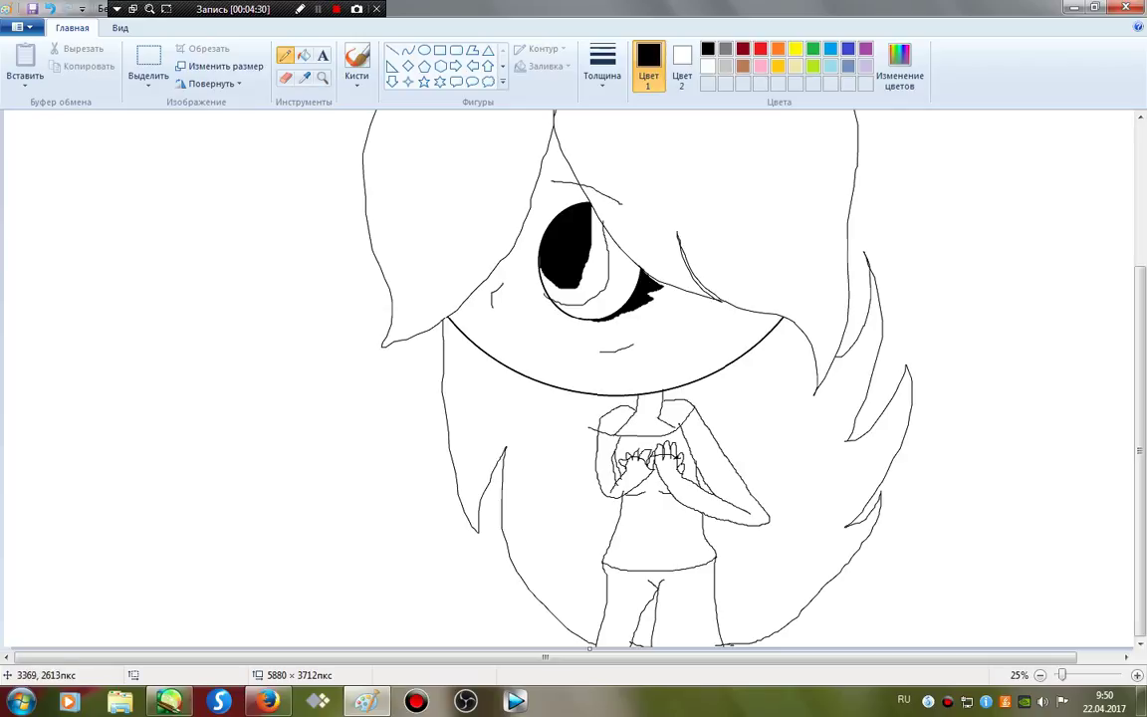
# Step: Retrace the neckline between the two shoulders with the black pencil to close its outline
pyautogui.moveTo(677, 429); pyautogui.dragTo(614, 435)
pyautogui.moveTo(595, 391); pyautogui.dragTo(559, 392)
# Step: Fill the front hair, the back hair on both sides of the body and the gap between the legs with purple
pyautogui.click(304, 55)
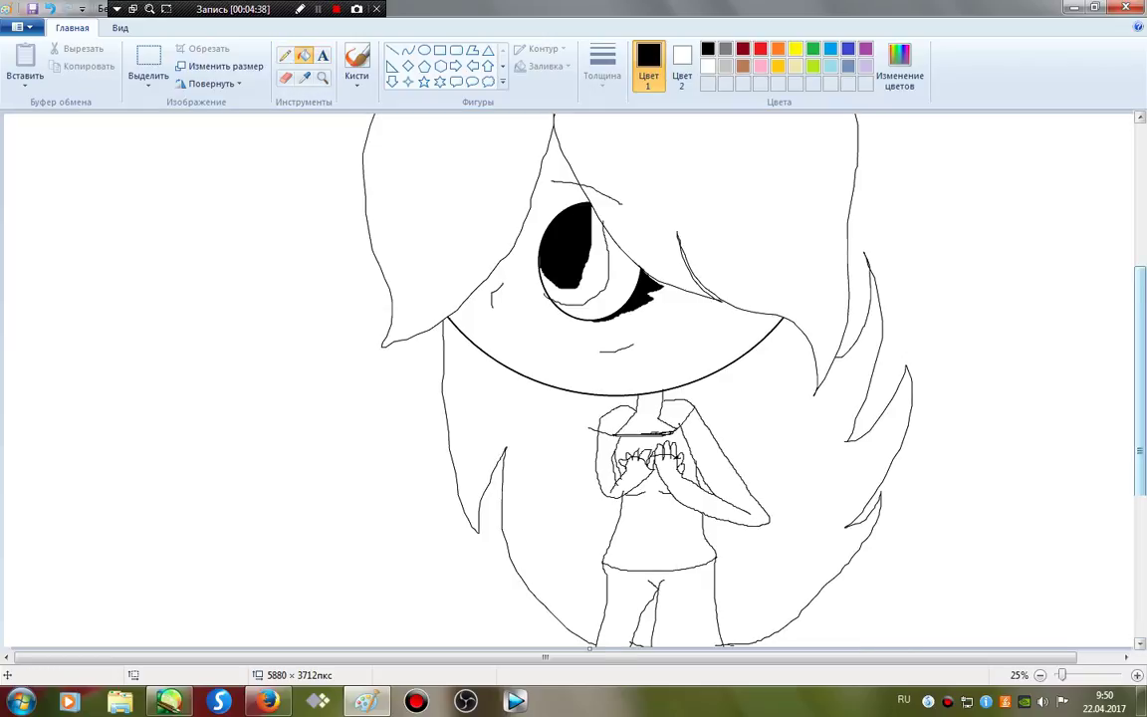
pyautogui.scroll(4, 568, 379)
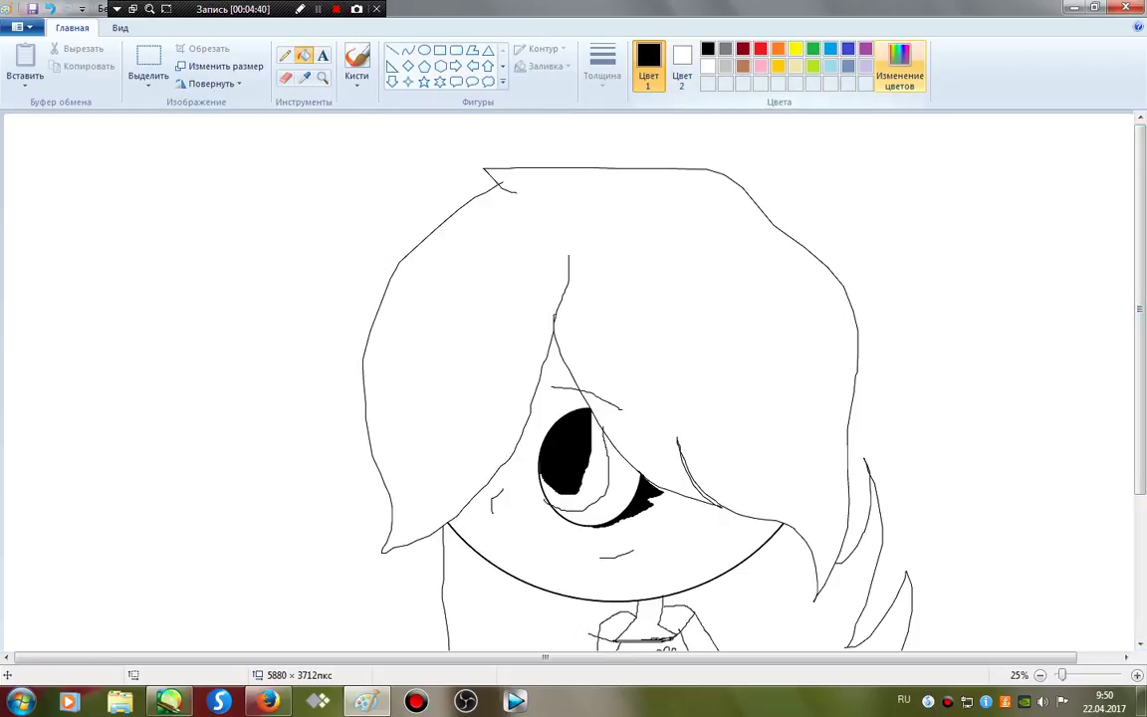
pyautogui.click(866, 48)
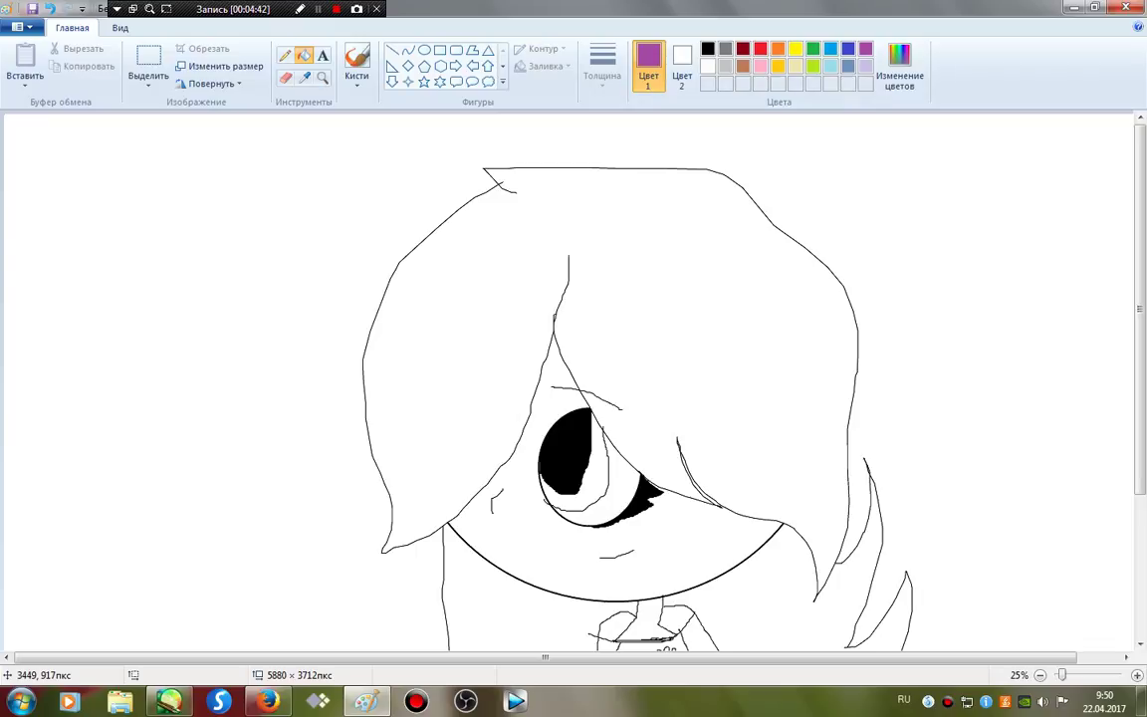
pyautogui.click(696, 343)
pyautogui.scroll(-4, 1140, 349)
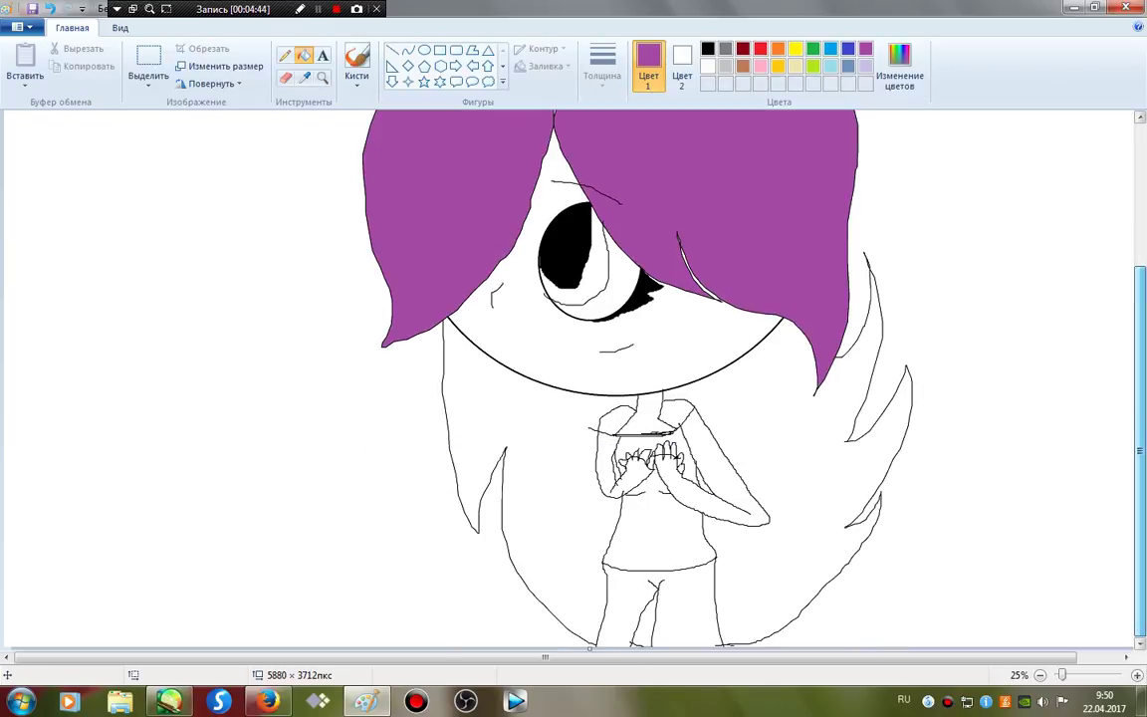
pyautogui.click(528, 468)
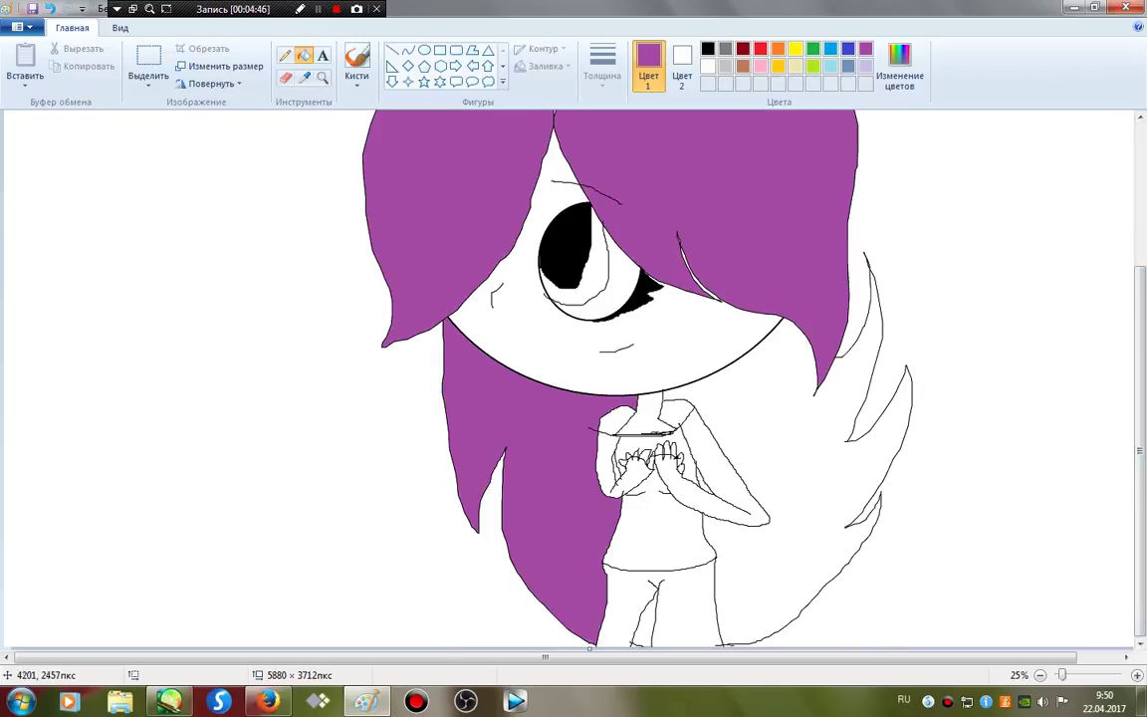
pyautogui.click(786, 448)
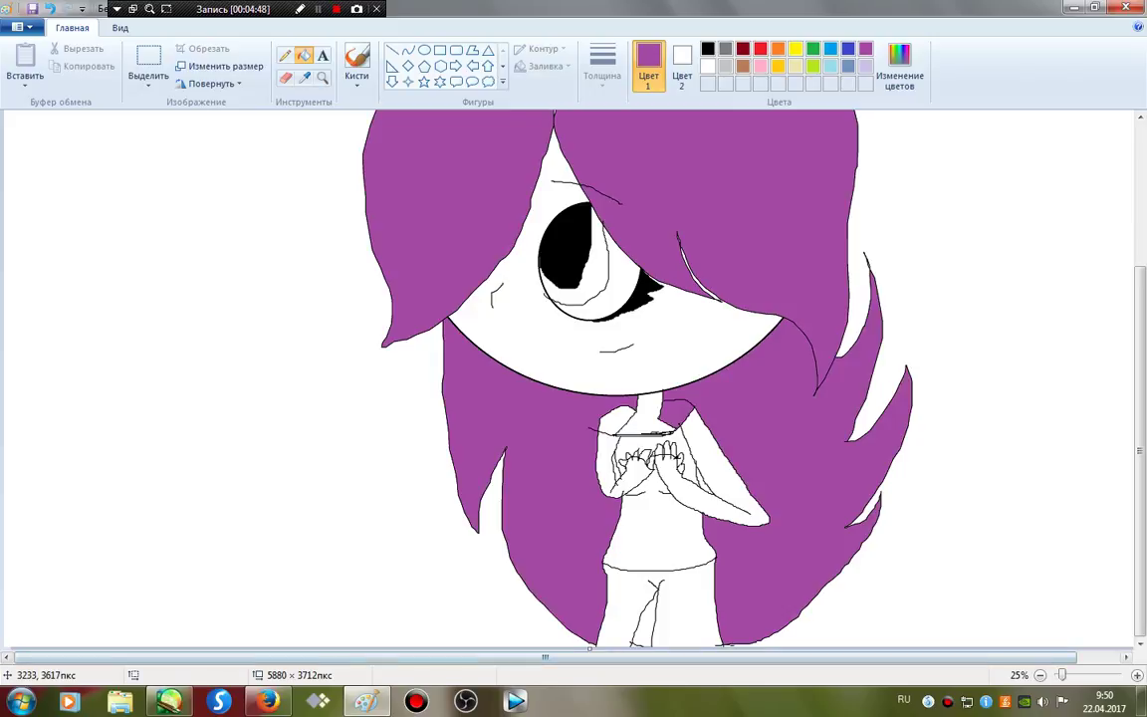
pyautogui.click(646, 613)
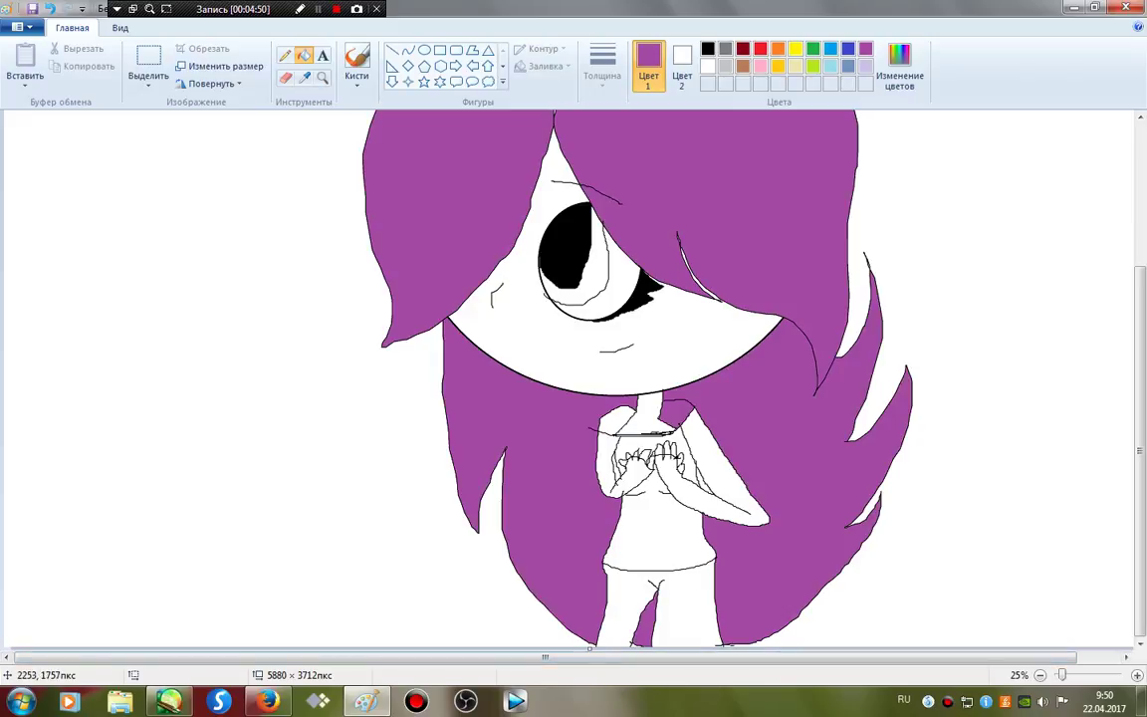
# Step: Fill the purple-flooded shoulder beside the neck with white
pyautogui.click(284, 54)
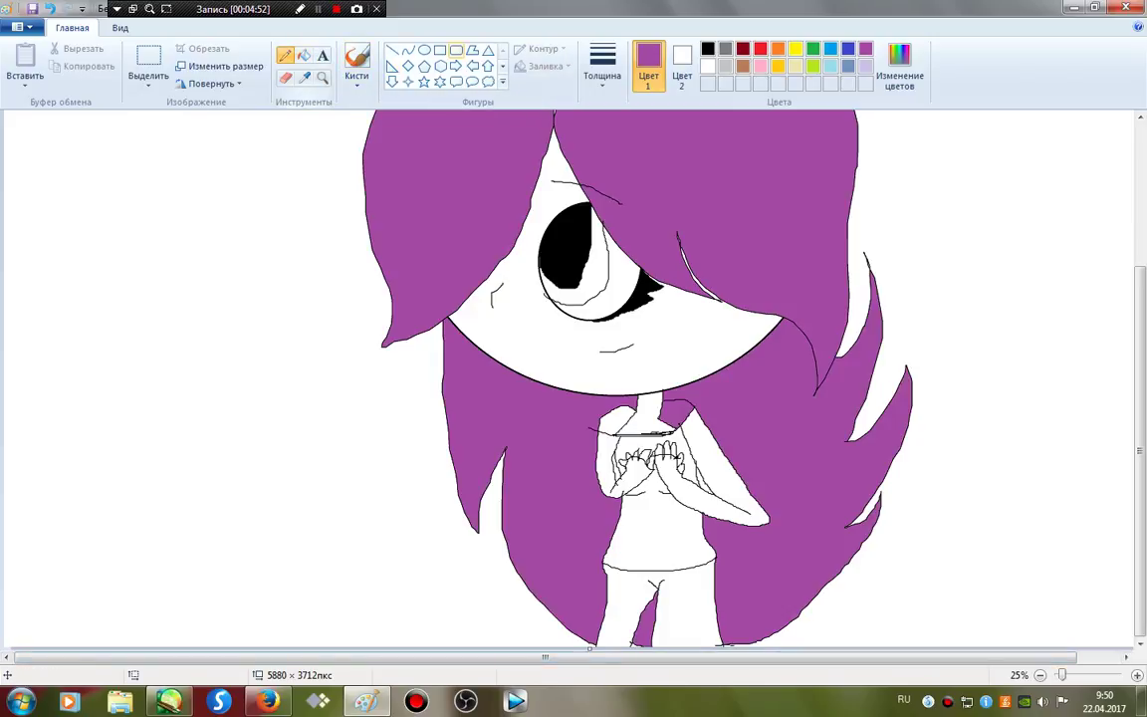
pyautogui.click(707, 48)
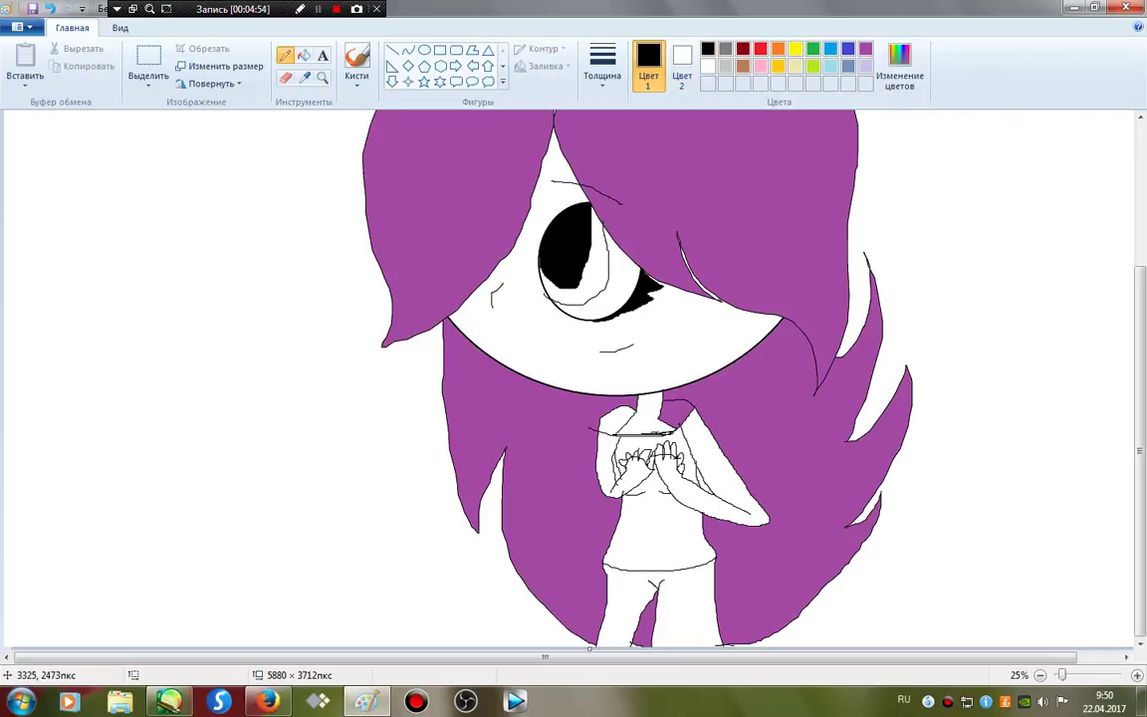
pyautogui.click(303, 55)
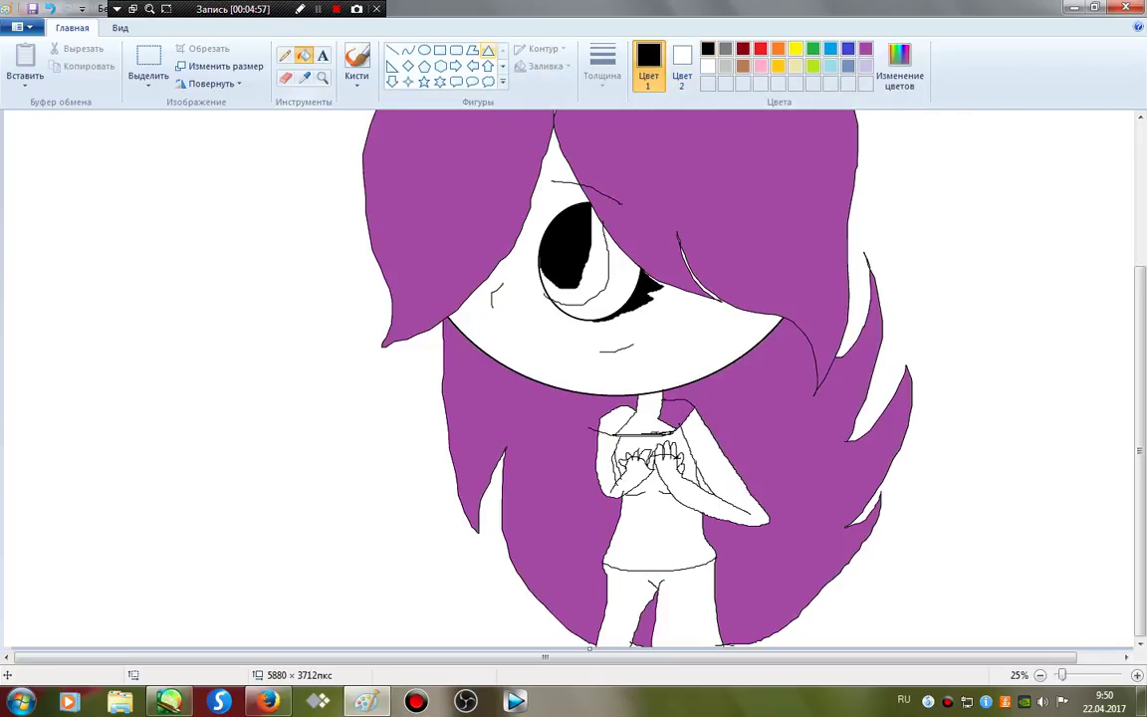
pyautogui.click(708, 65)
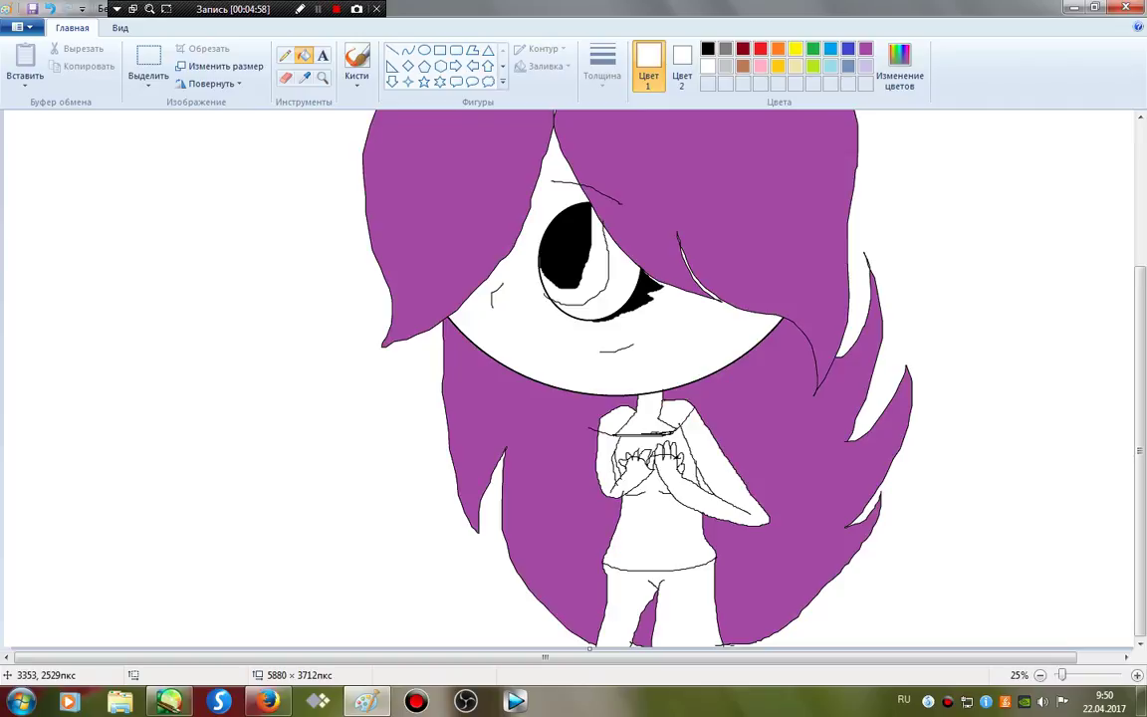
# Step: Create a custom light beige skin colour and fill the face, neck and both shoulders with it
pyautogui.click(899, 67)
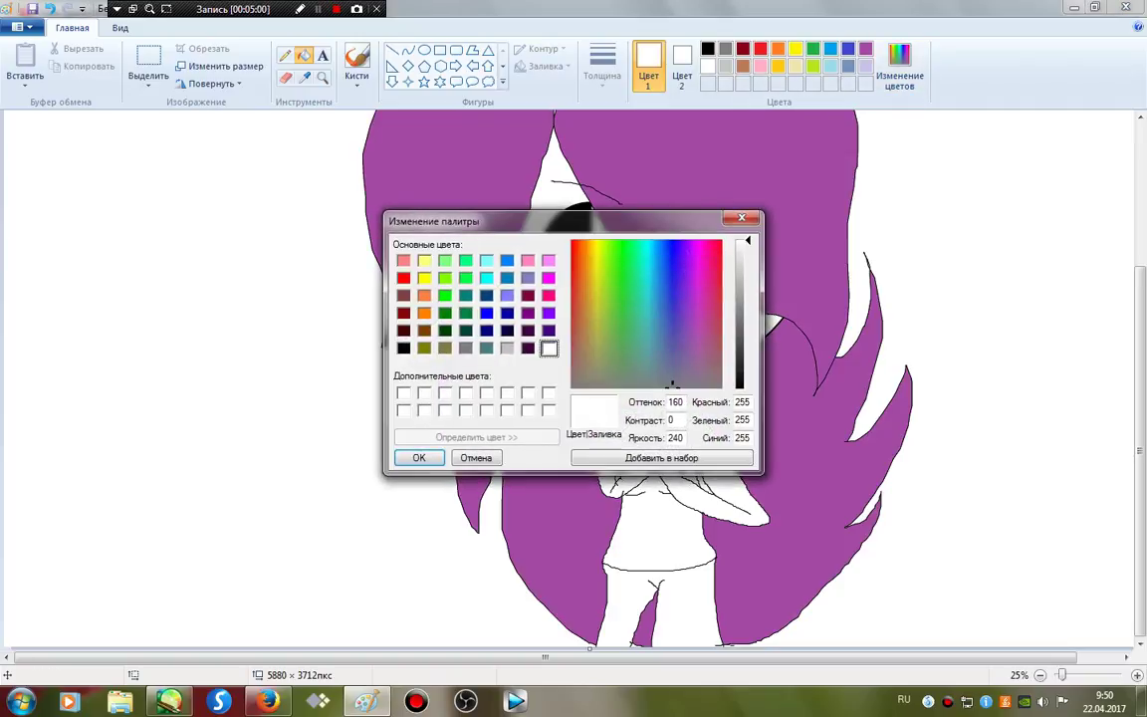
pyautogui.moveTo(587, 249); pyautogui.dragTo(589, 241)
pyautogui.moveTo(747, 241); pyautogui.dragTo(747, 261)
pyautogui.click(420, 457)
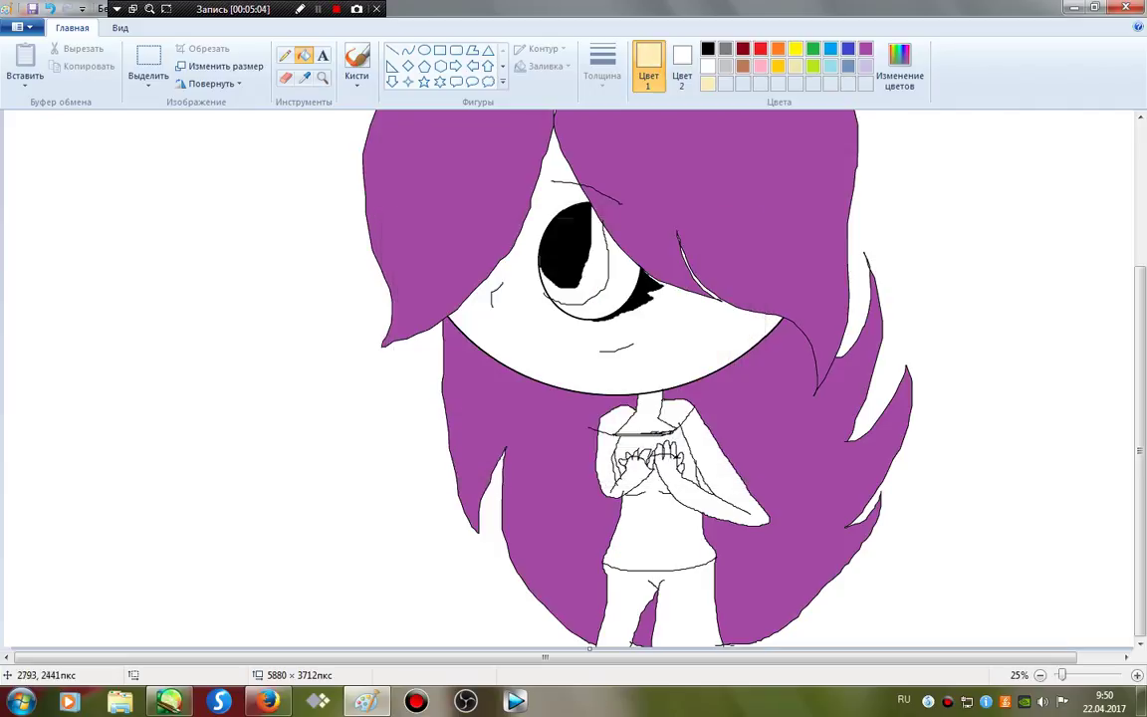
pyautogui.click(590, 354)
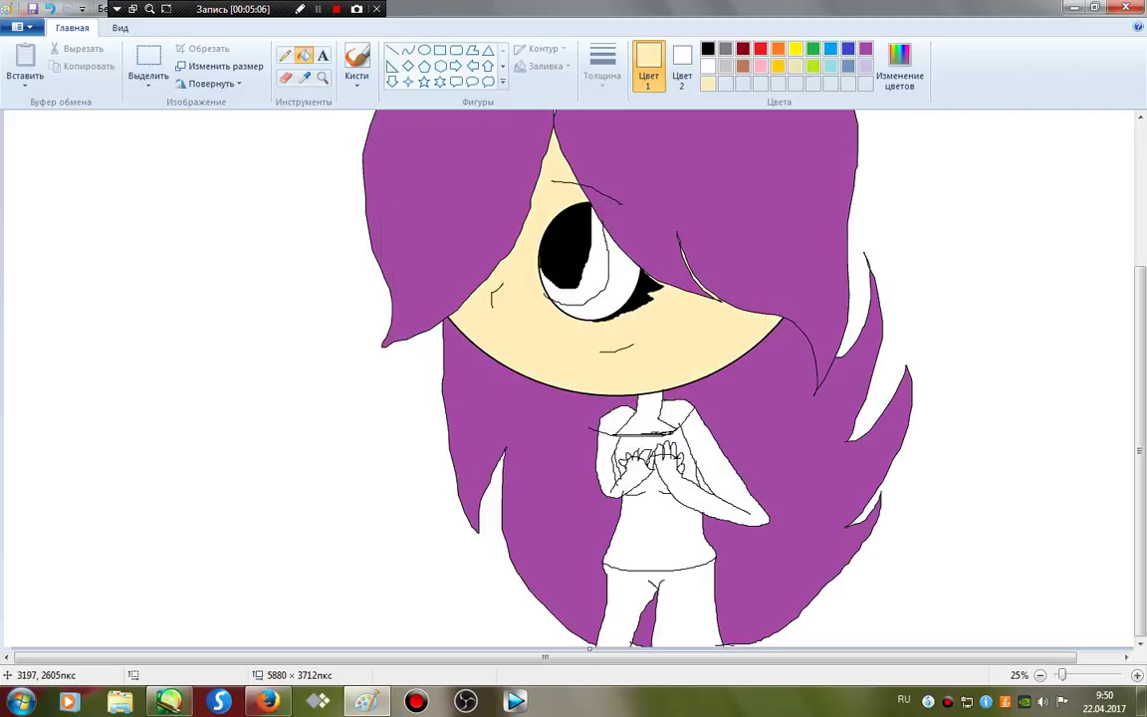
pyautogui.click(652, 422)
pyautogui.click(617, 420)
pyautogui.click(678, 412)
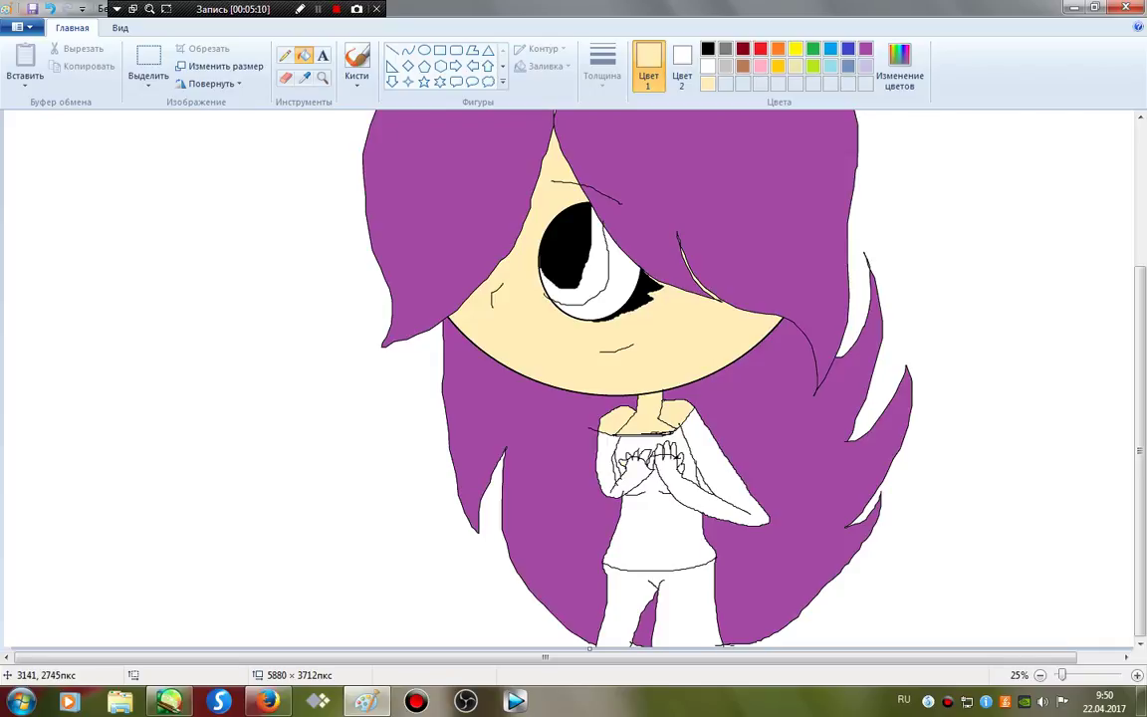
# Step: Fill the fingers of both hands with light beige, undoing a fill on the outlines, and fill the gap inside the narrower bent arm with purple
pyautogui.click(636, 457)
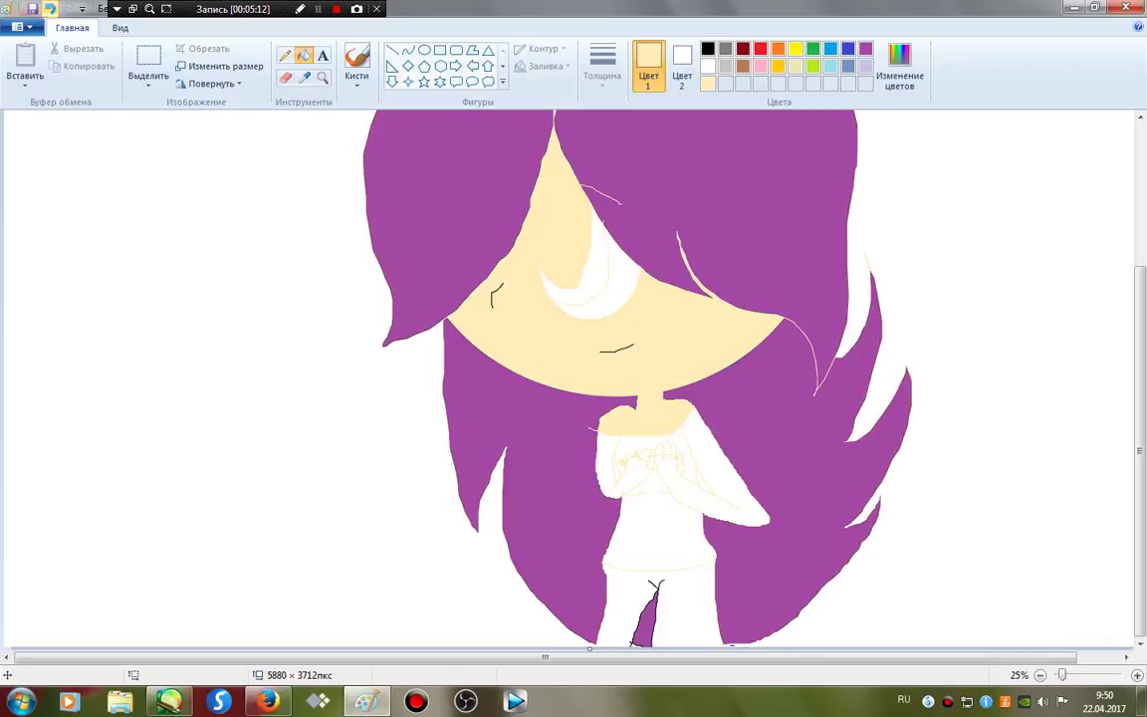
pyautogui.hotkey('ctrl', 'y')
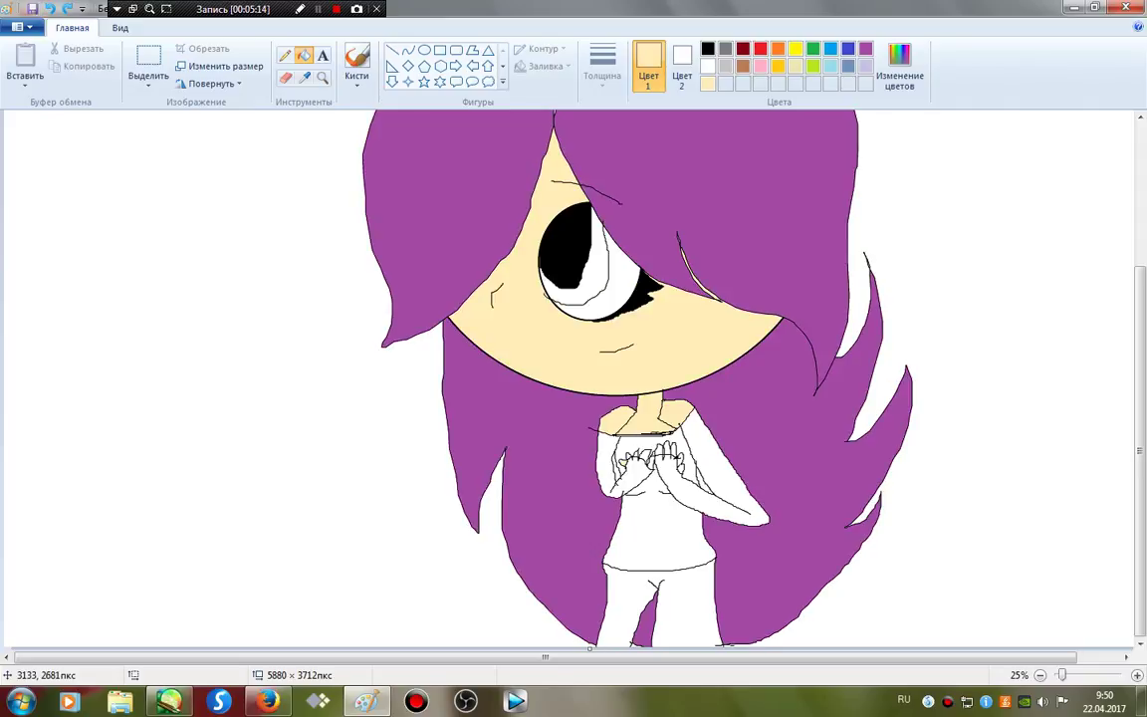
pyautogui.click(1137, 676)
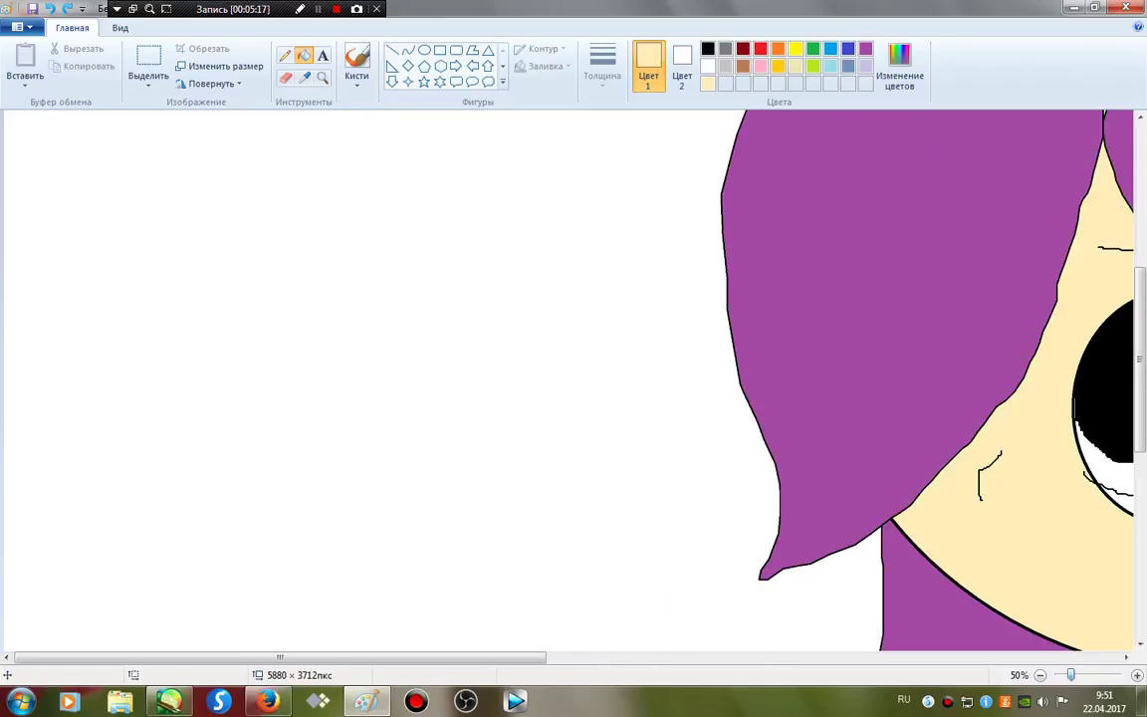
pyautogui.moveTo(399, 658); pyautogui.dragTo(736, 657)
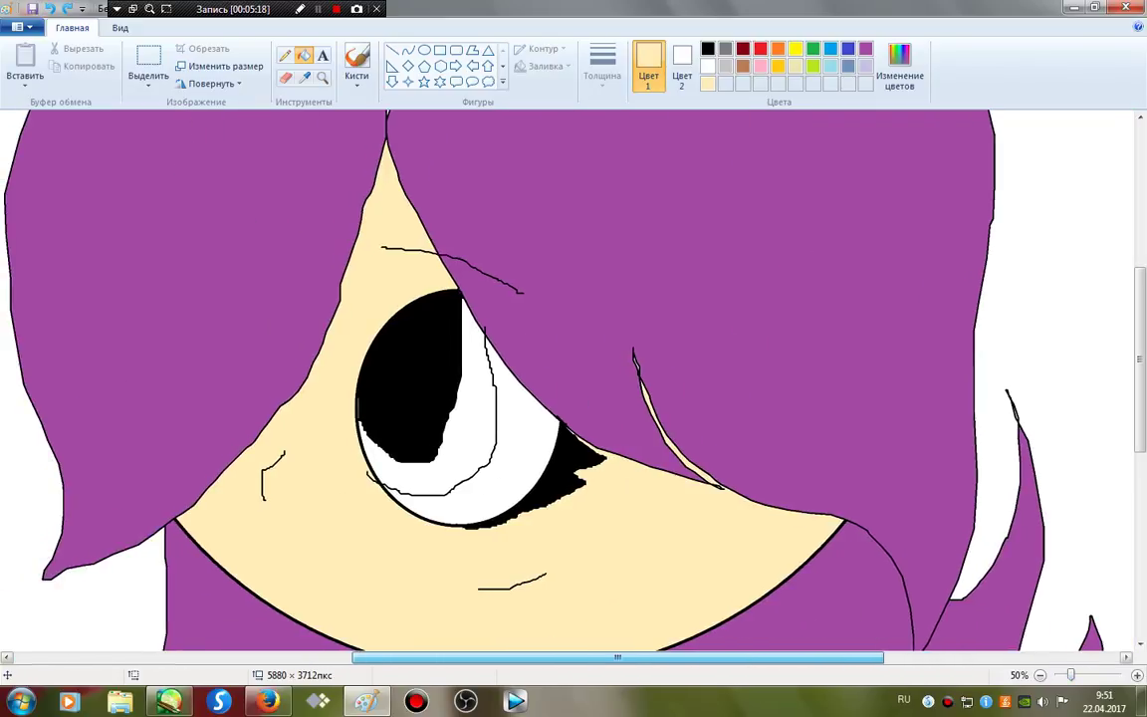
pyautogui.moveTo(1140, 360); pyautogui.dragTo(1140, 511)
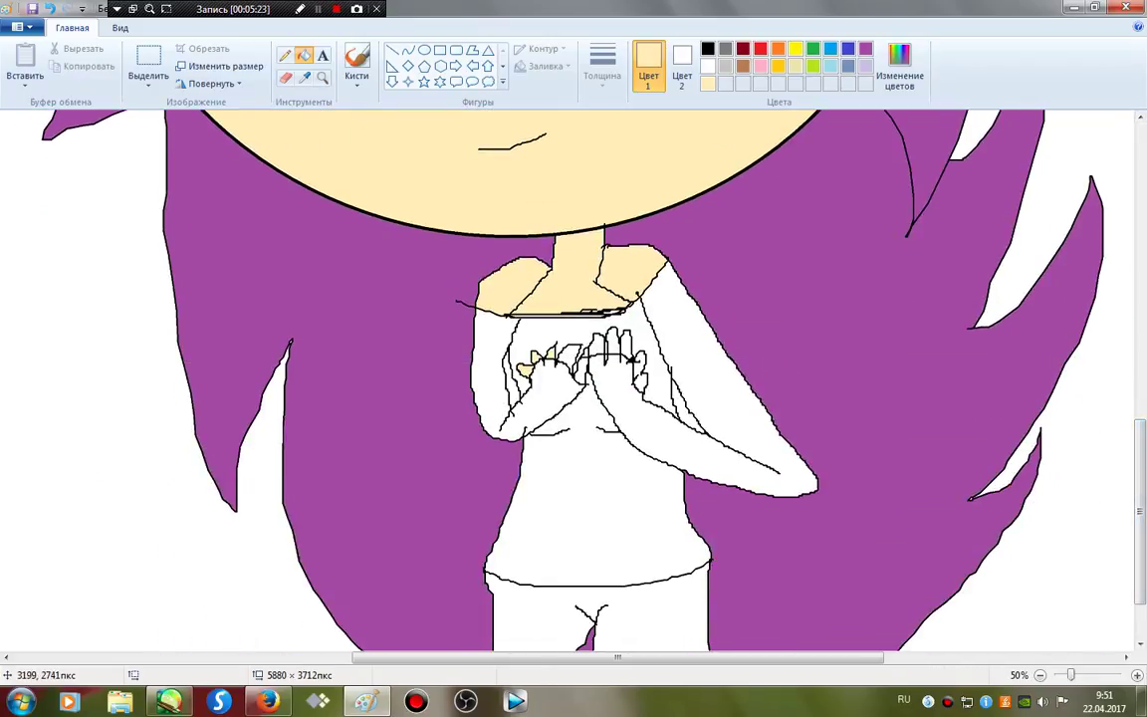
pyautogui.click(569, 358)
pyautogui.click(580, 368)
pyautogui.click(597, 347)
pyautogui.click(612, 345)
pyautogui.click(626, 347)
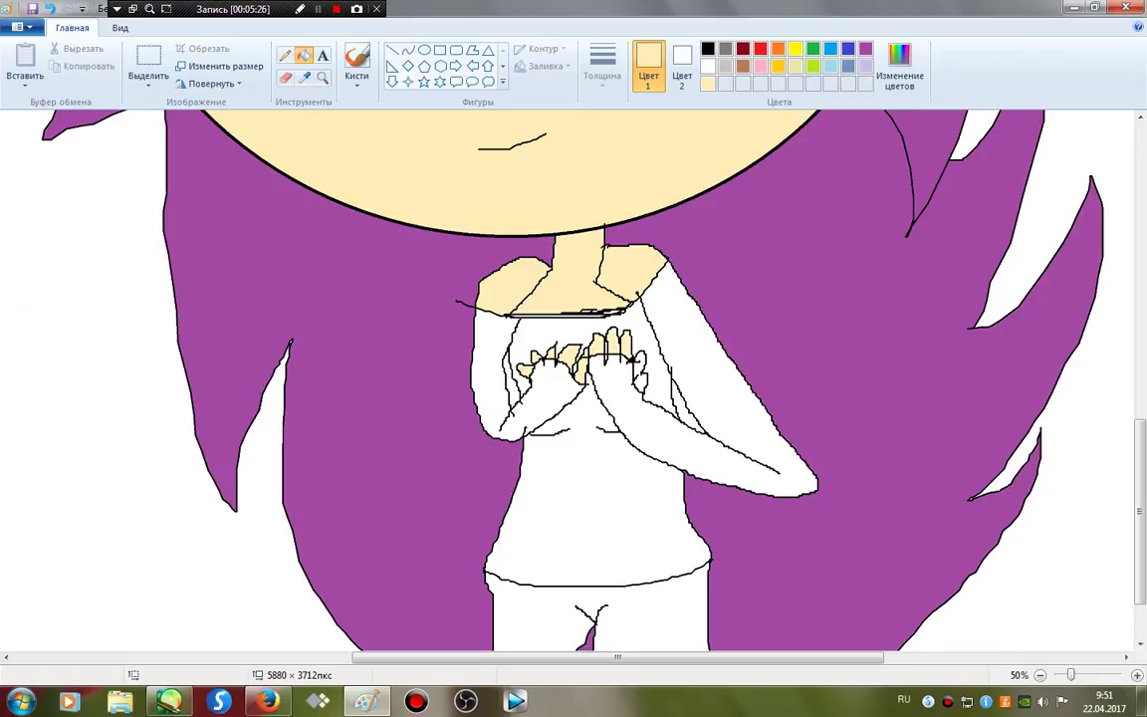
pyautogui.click(640, 366)
pyautogui.click(865, 49)
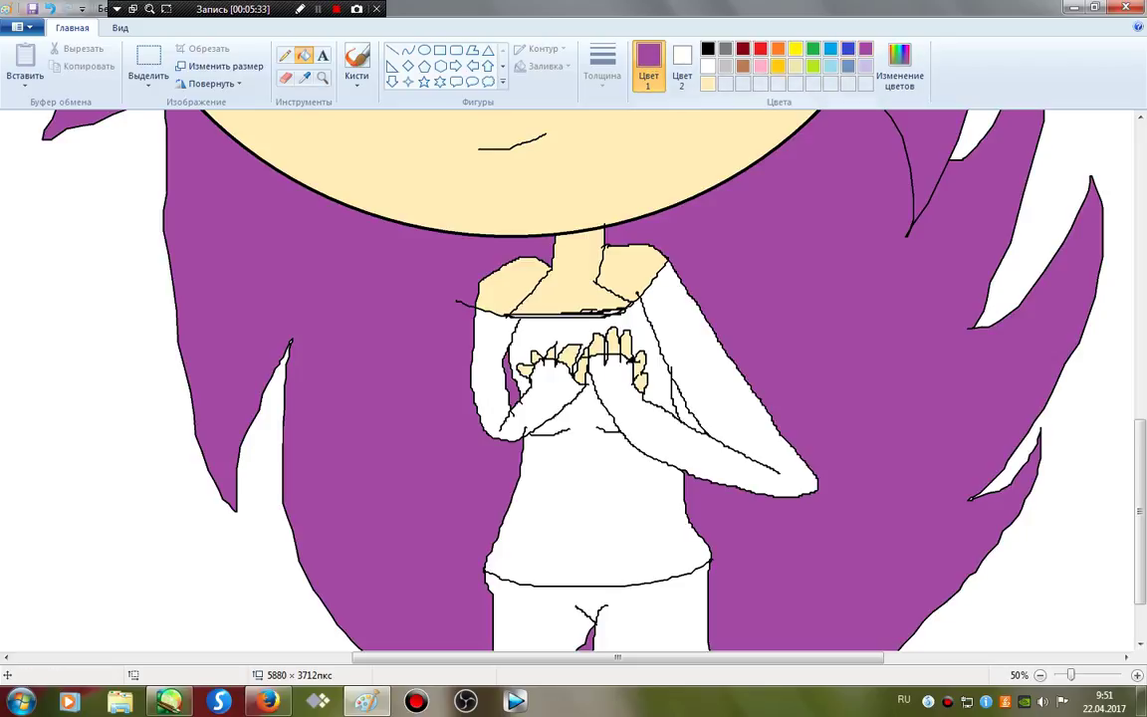
# Step: Fill both sleeves and all parts of the top with orange
pyautogui.click(778, 49)
pyautogui.click(687, 358)
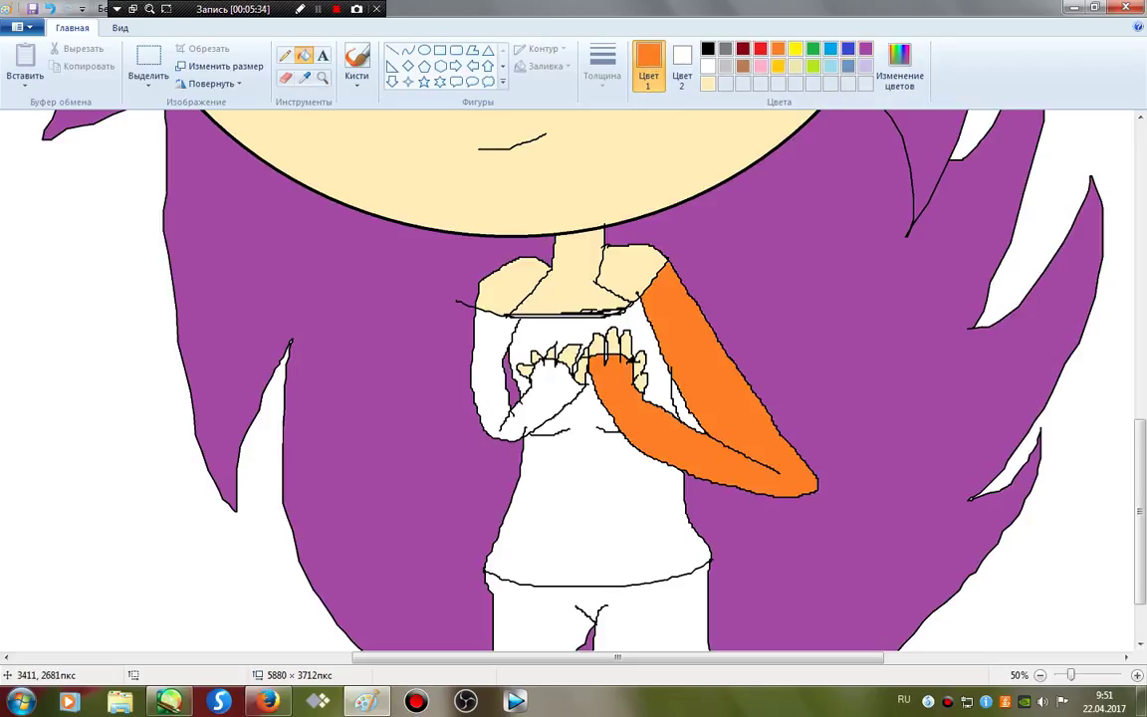
pyautogui.click(493, 383)
pyautogui.click(589, 485)
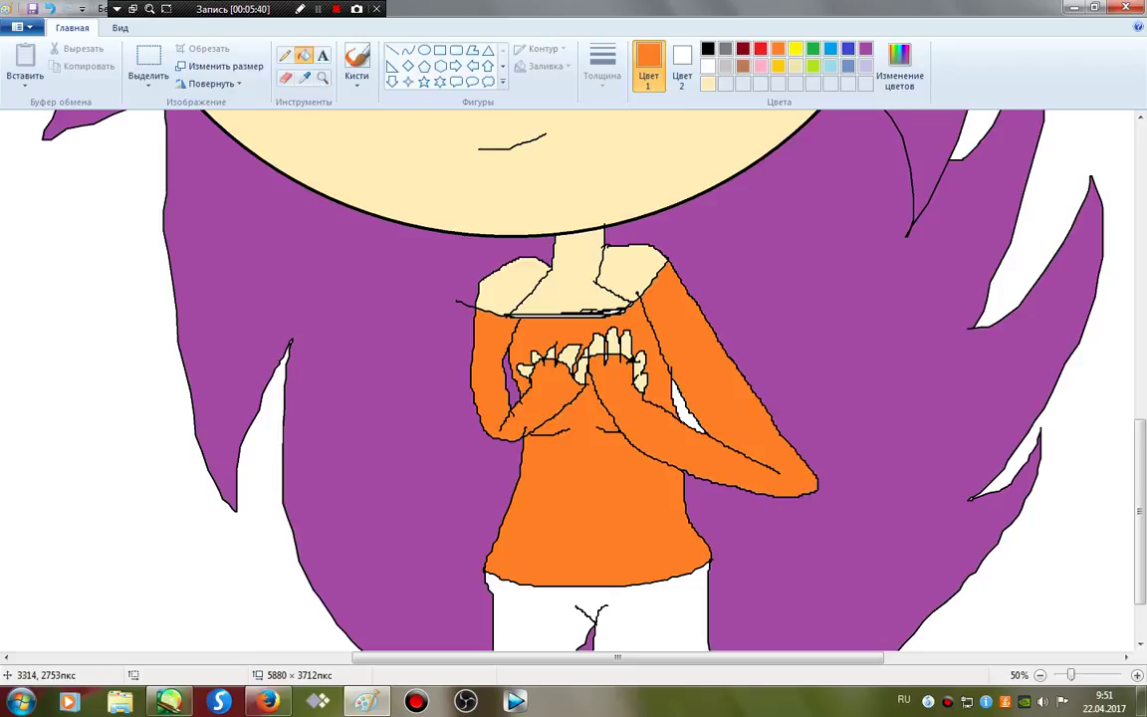
# Step: Fill the gap inside the wider bent arm with purple and the trousers with indigo
pyautogui.click(865, 49)
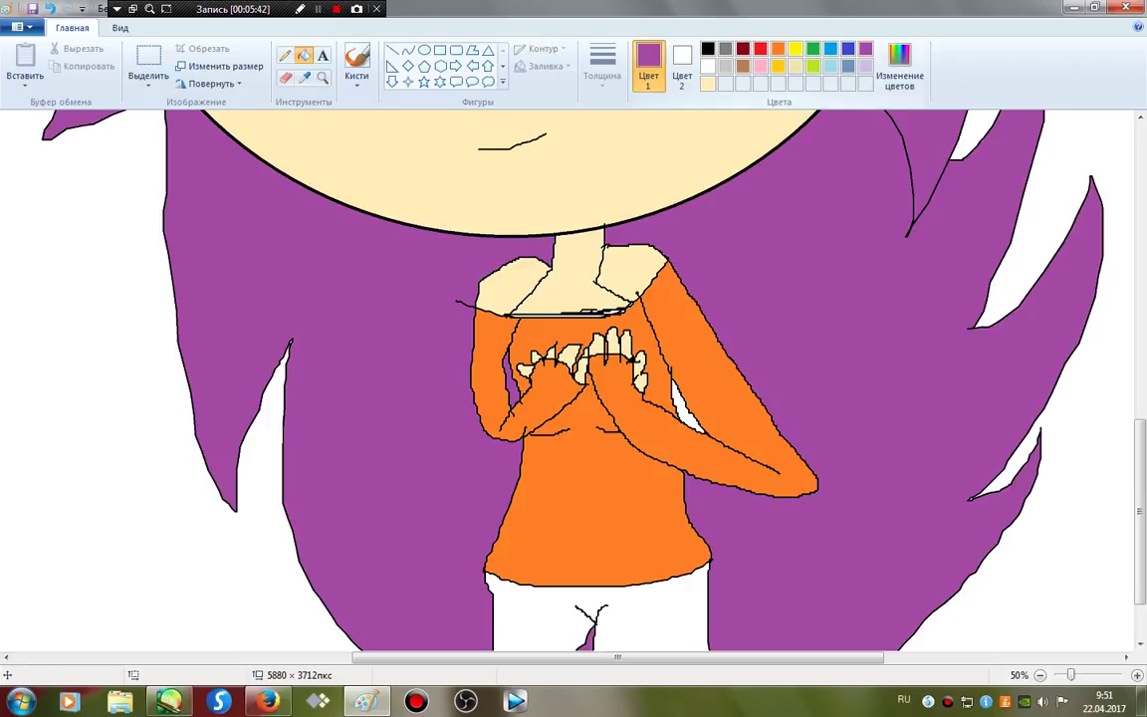
pyautogui.click(847, 47)
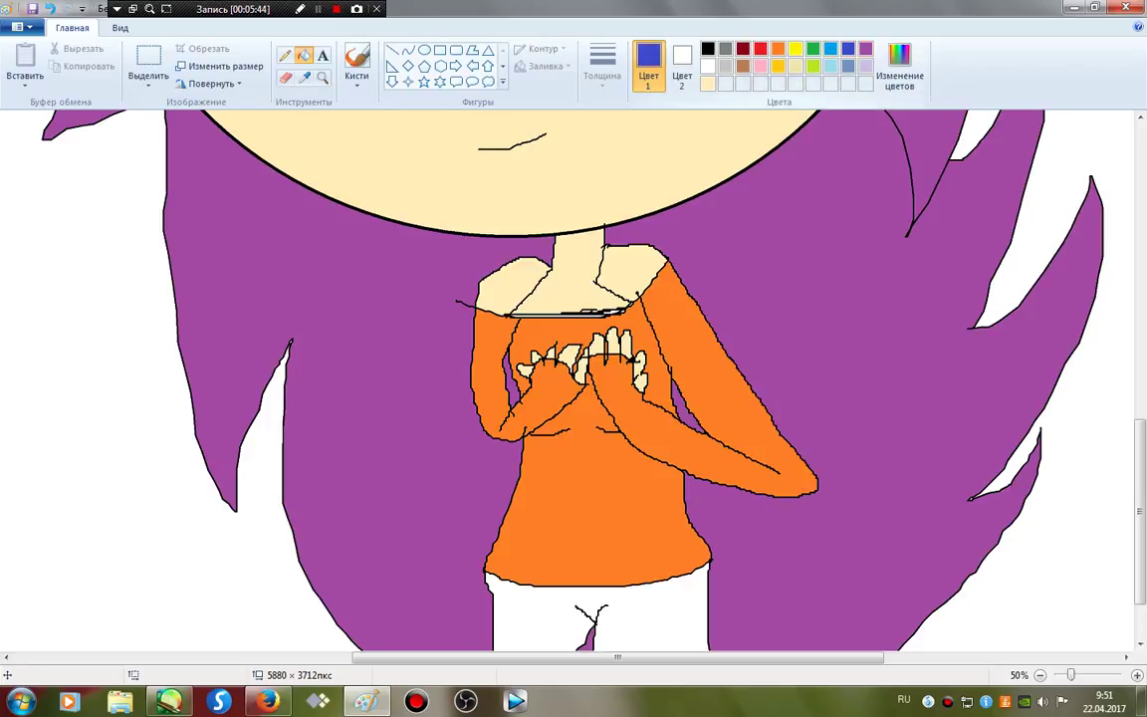
pyautogui.click(657, 622)
pyautogui.scroll(-2, 657, 598)
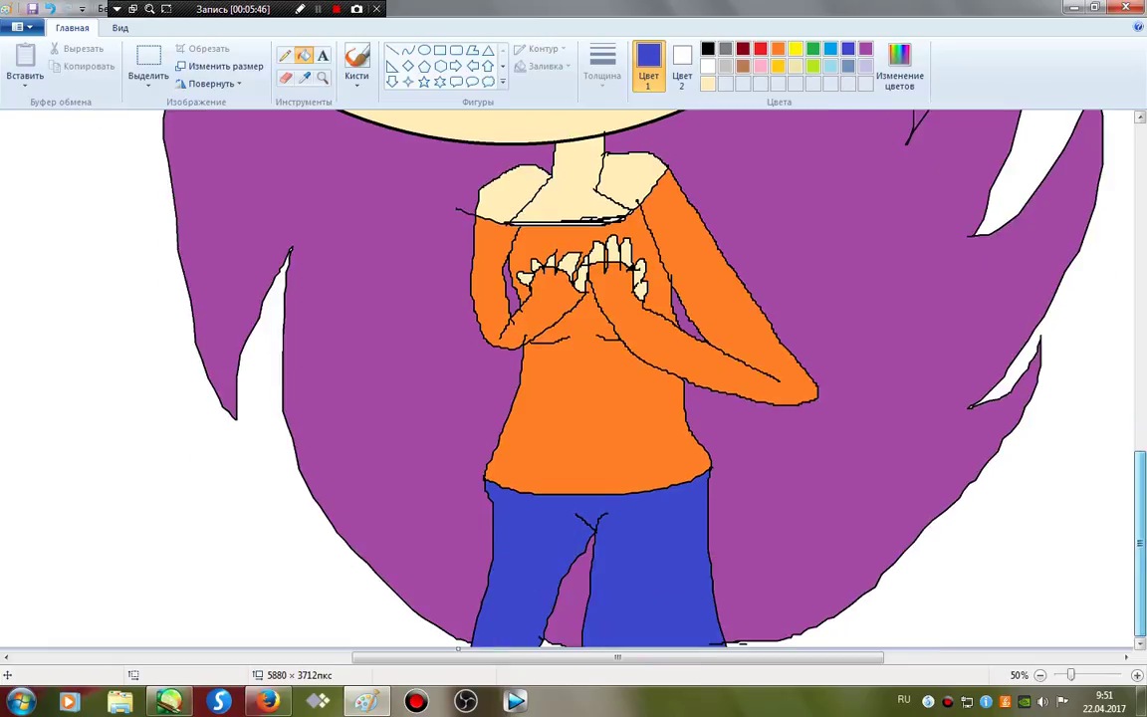
# Step: Recolour the whole top and both sleeves turquoise blue
pyautogui.click(831, 47)
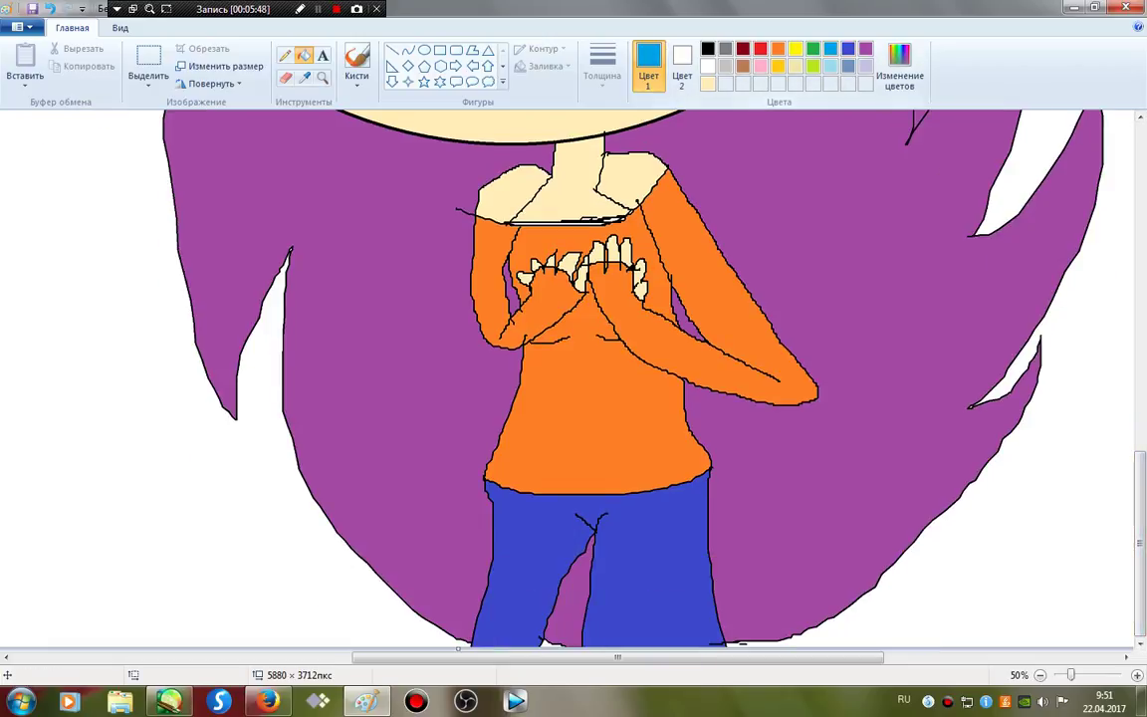
pyautogui.click(597, 419)
pyautogui.click(651, 329)
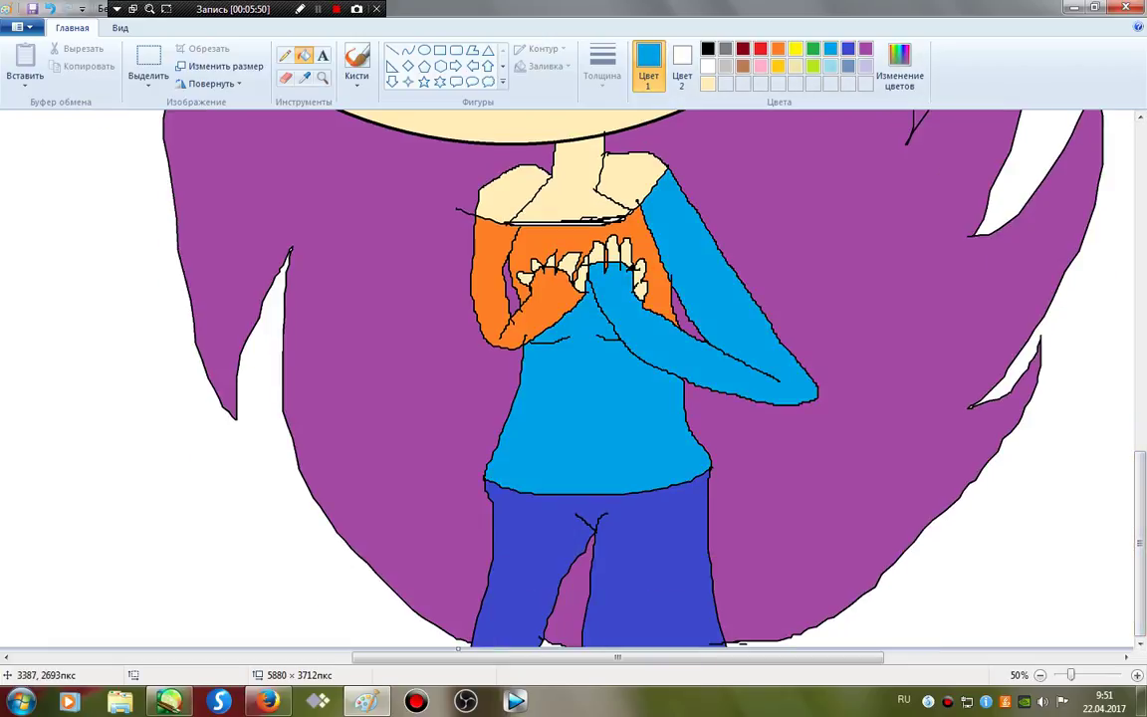
pyautogui.click(612, 231)
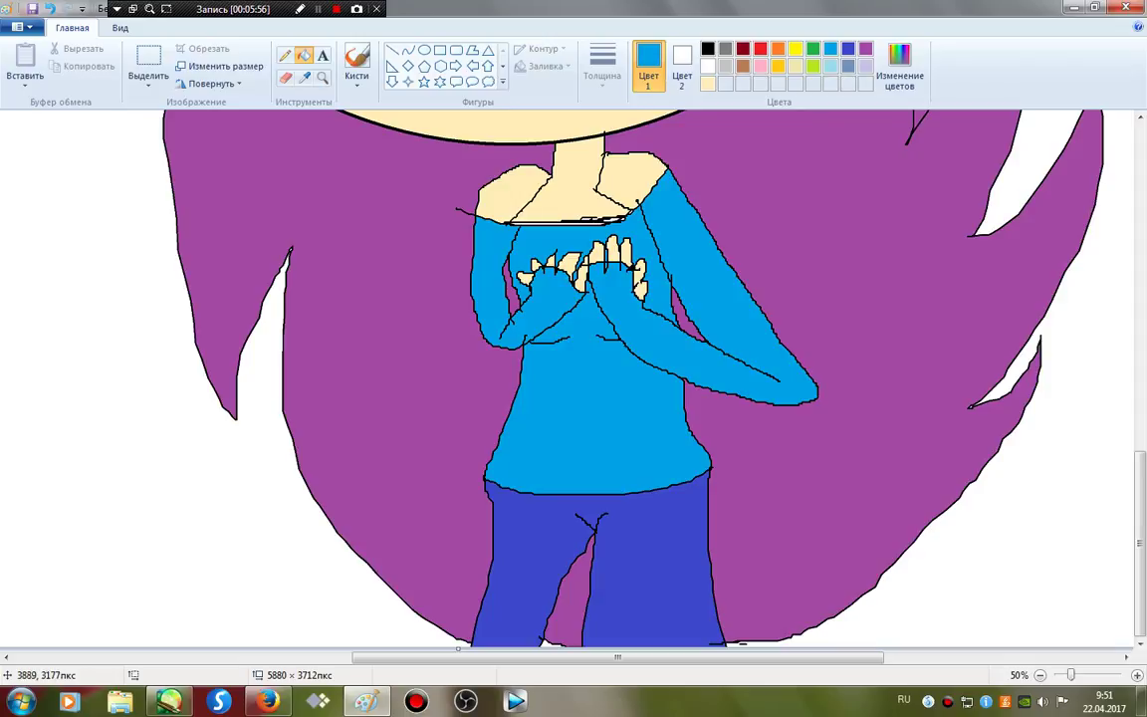
# Step: Fill the iris area around the black pupil with red
pyautogui.click(1041, 675)
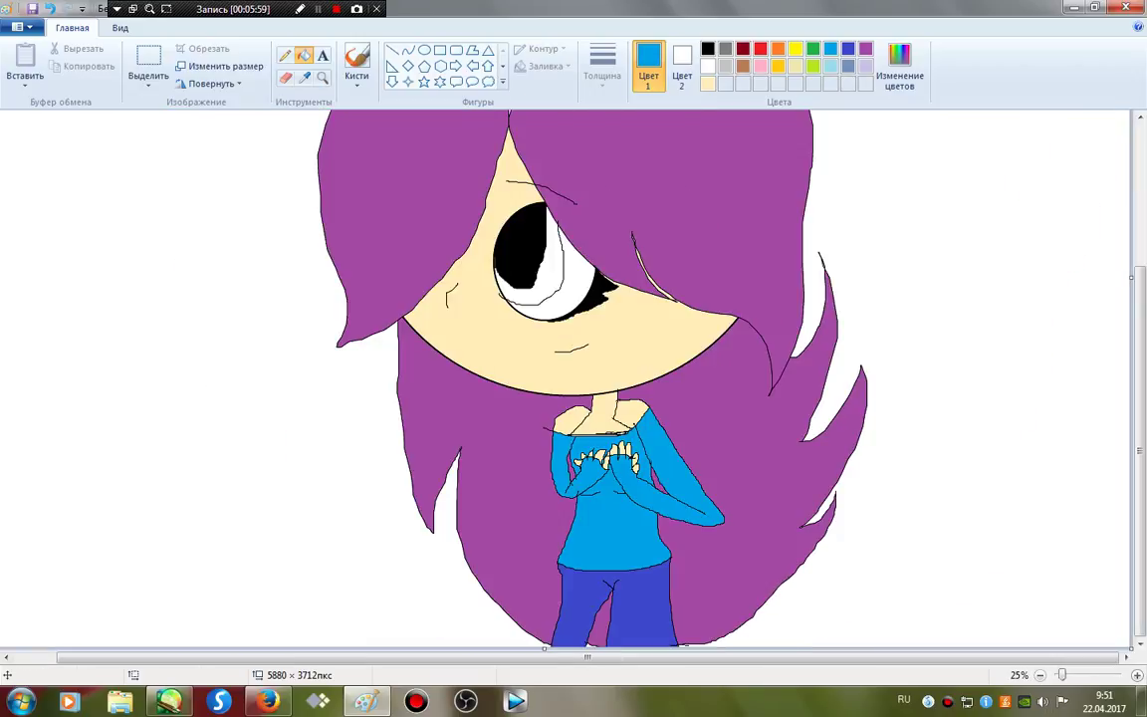
pyautogui.click(761, 49)
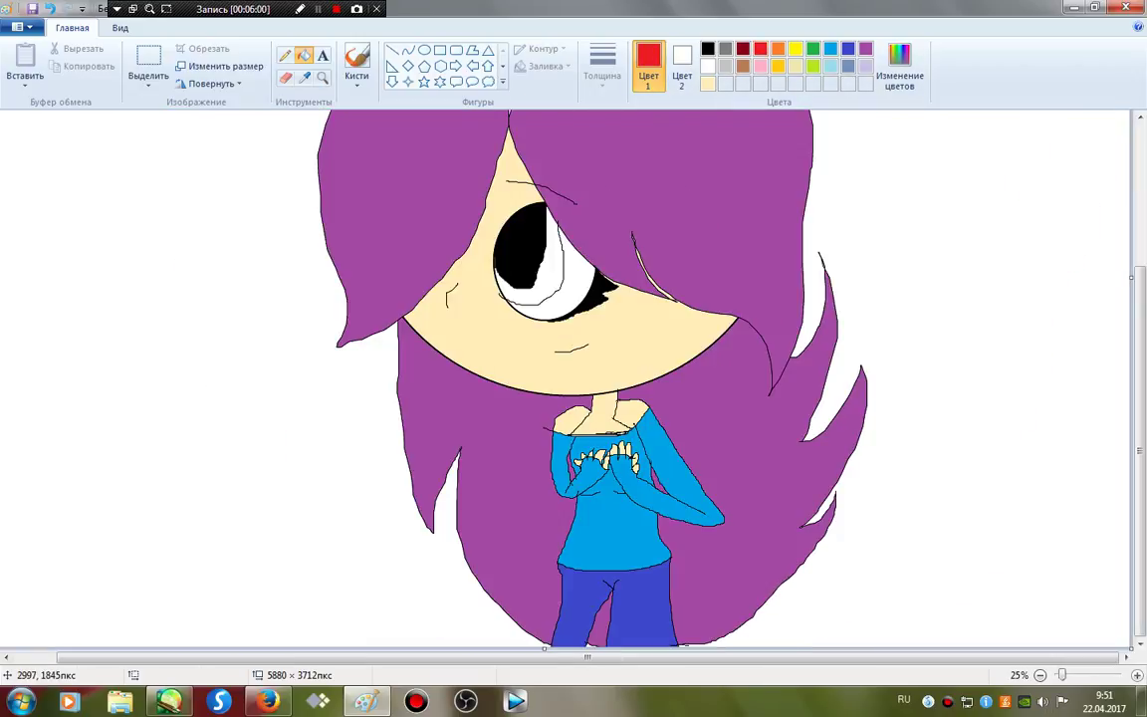
pyautogui.click(548, 261)
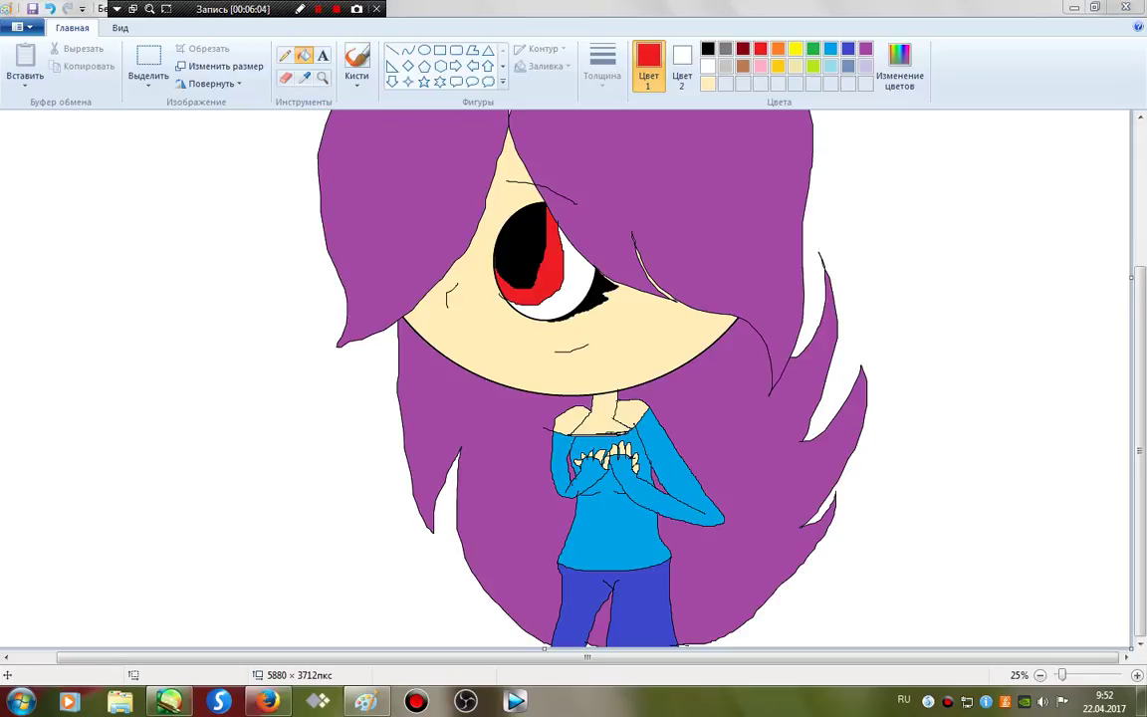
# Step: Start saving the picture as a BMP in the Видео library and clear the suggested file name
pyautogui.click(22, 27)
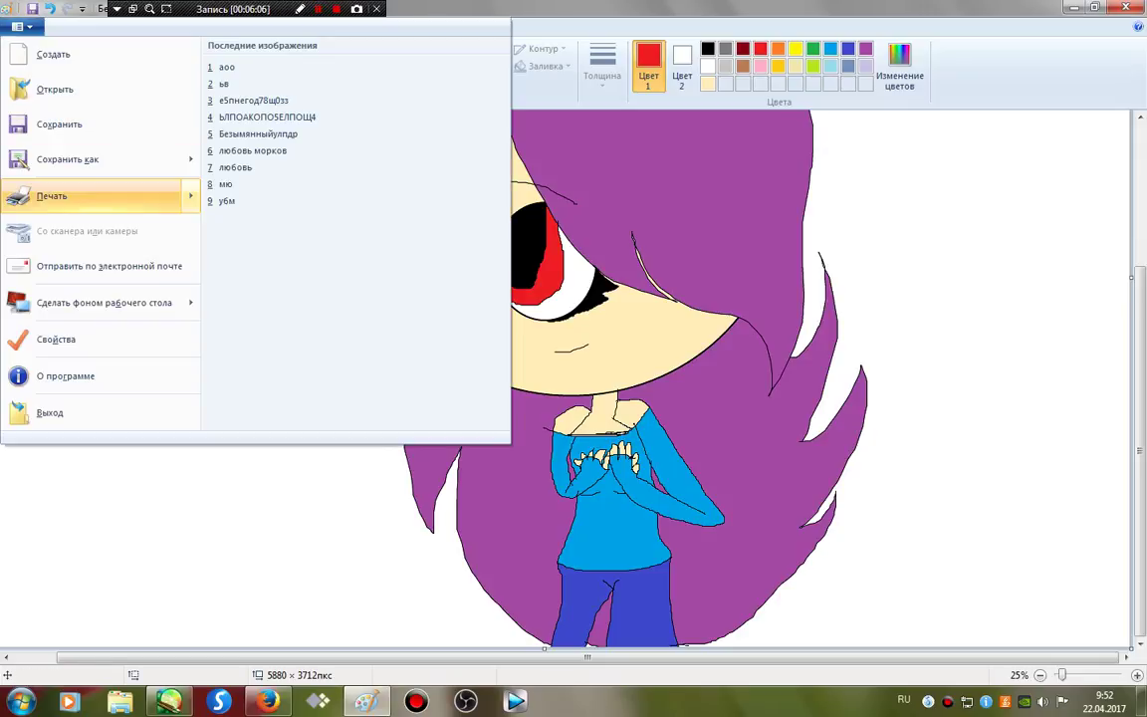
pyautogui.moveTo(68, 160)
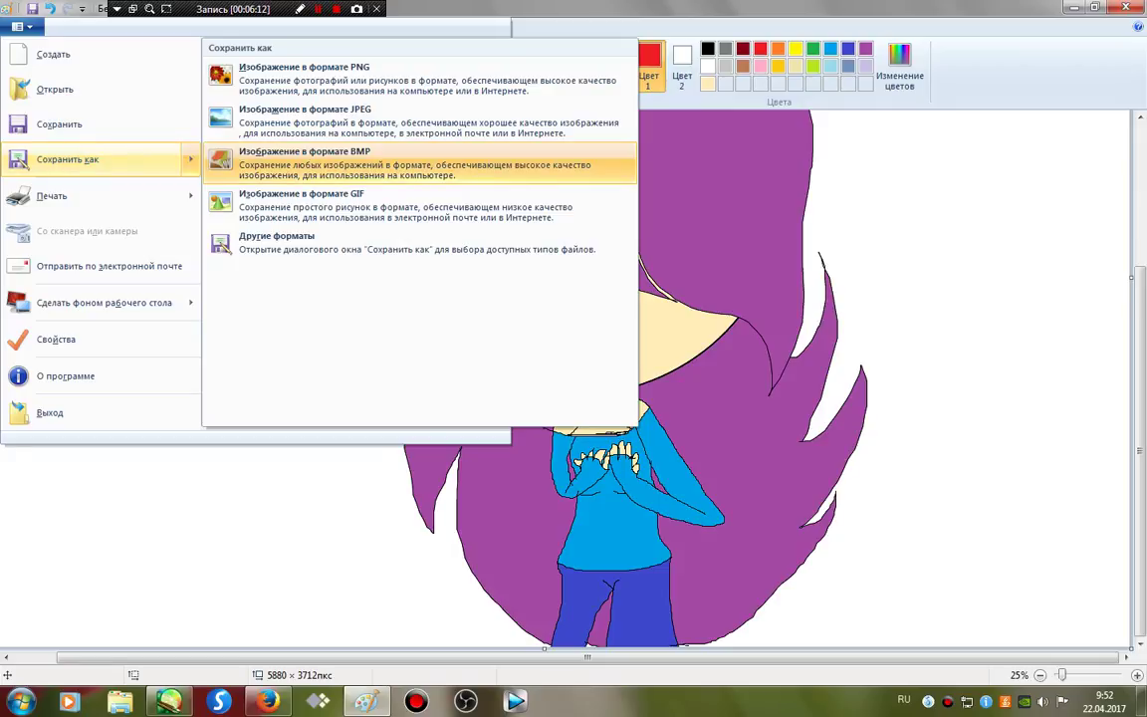
pyautogui.click(304, 159)
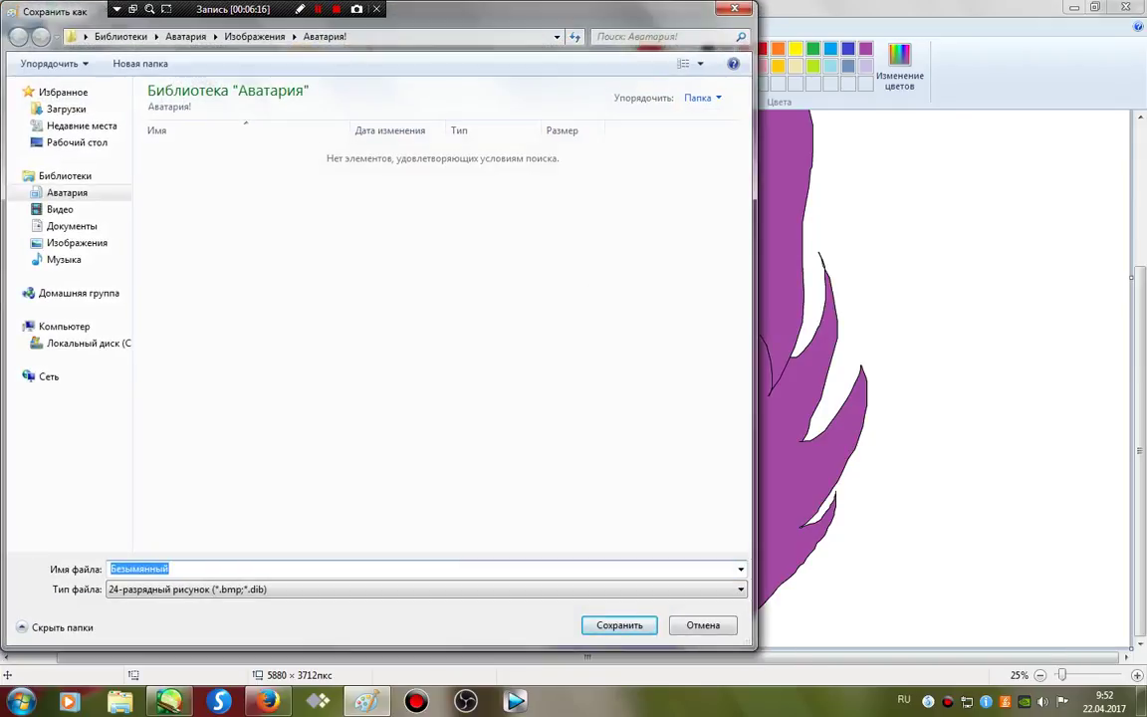
pyautogui.click(59, 209)
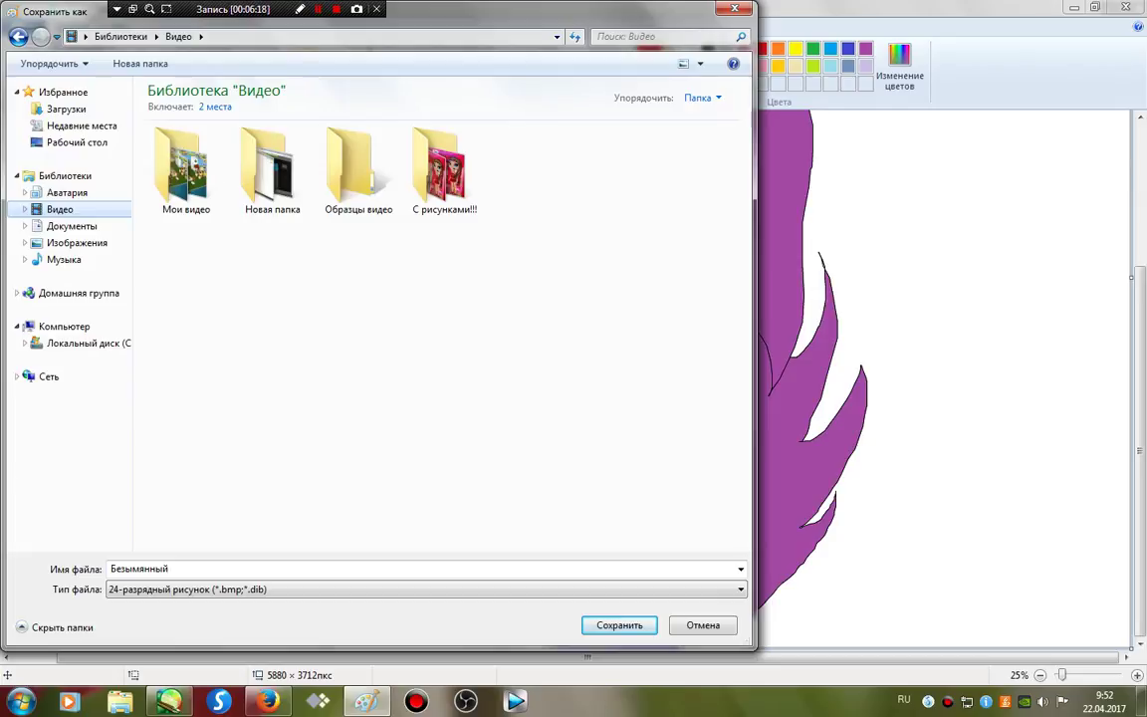
pyautogui.click(139, 568)
pyautogui.press('BackSpace')
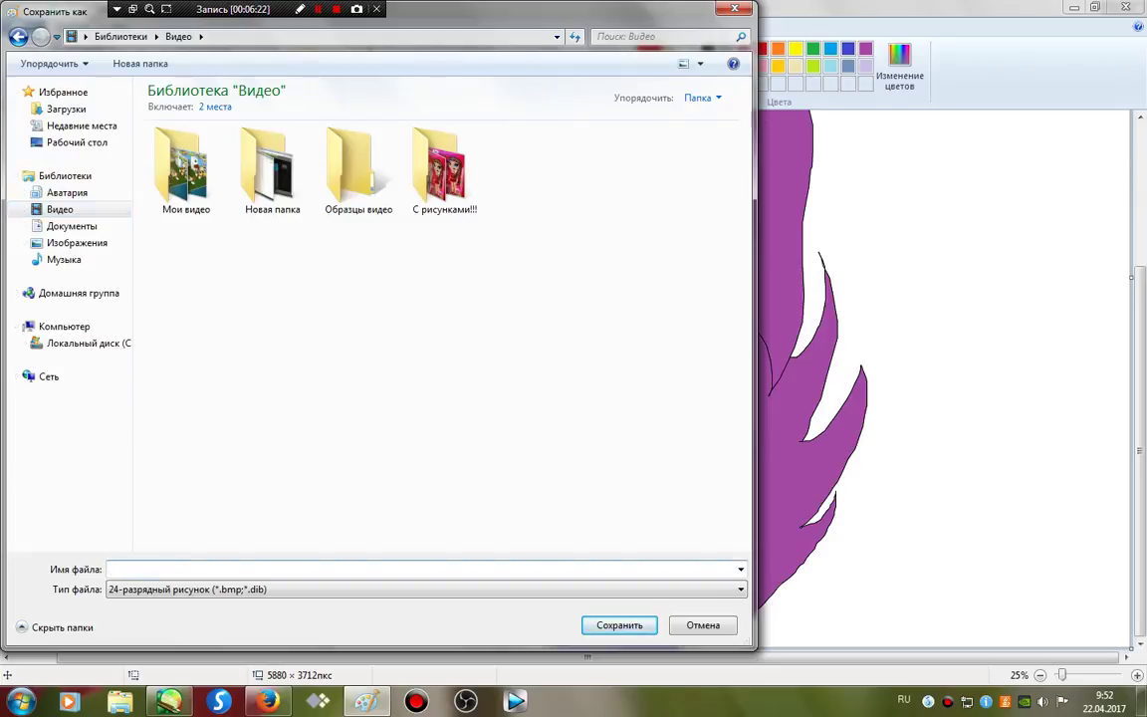
# Step: Create a folder named "Мои Творчевства)))" in the Видео library and open it as the save location
pyautogui.rightClick(505, 179)
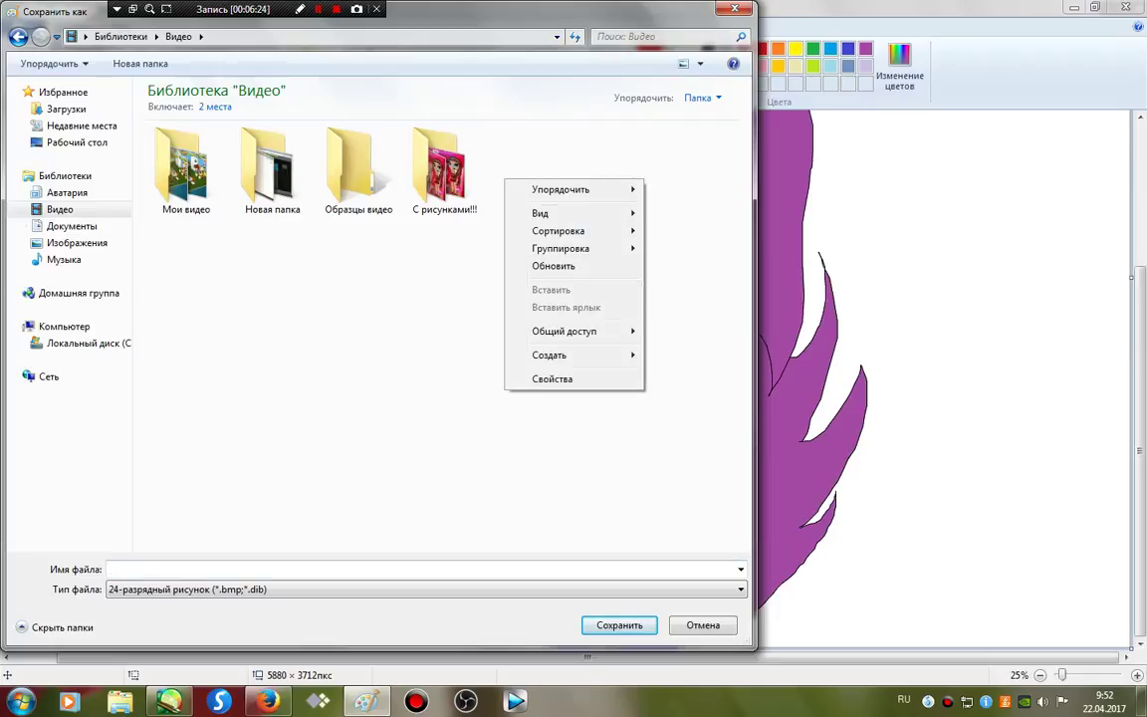
pyautogui.moveTo(573, 355)
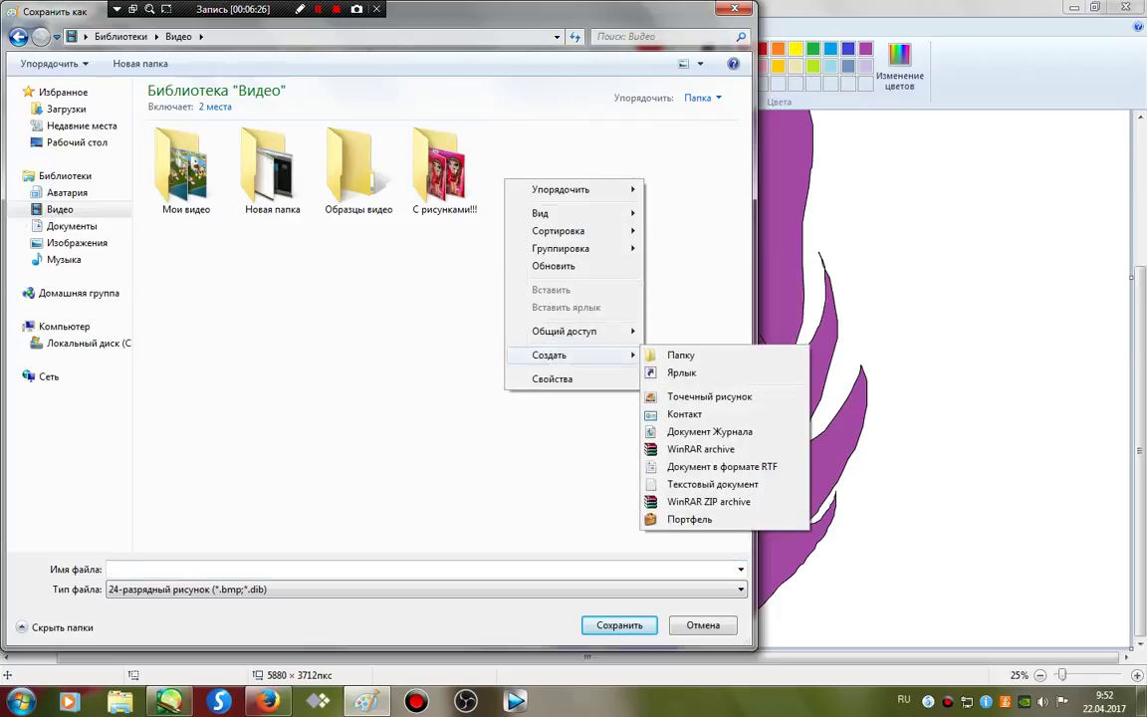
pyautogui.click(681, 355)
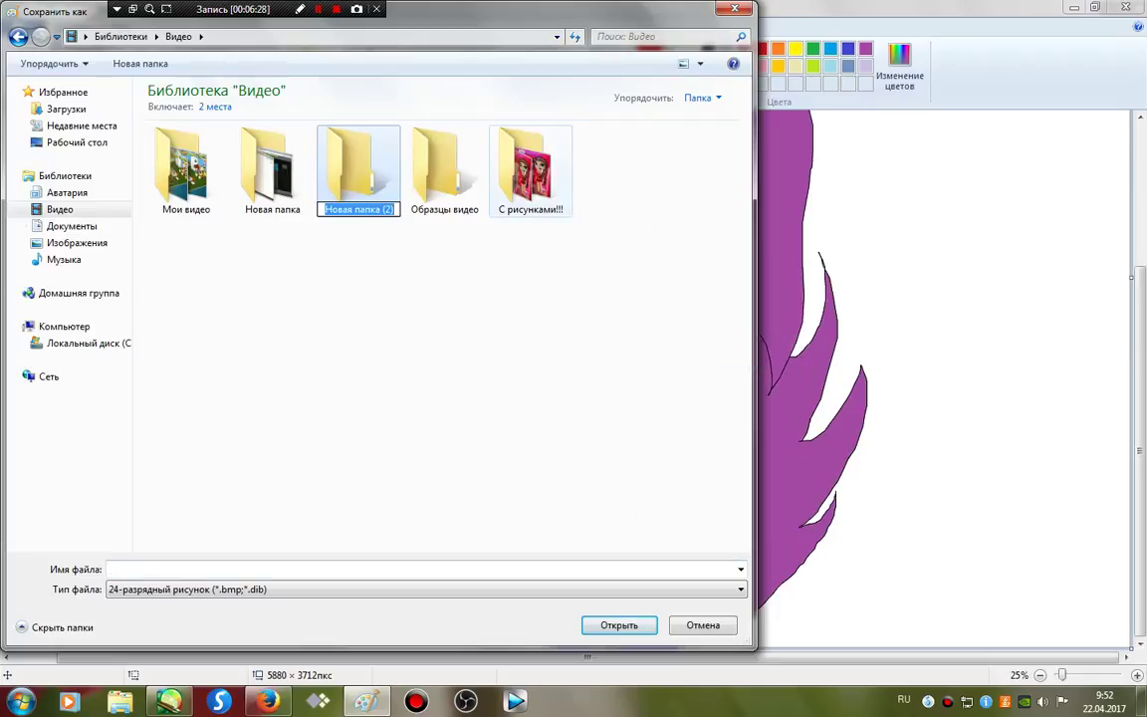
pyautogui.press('BackSpace')
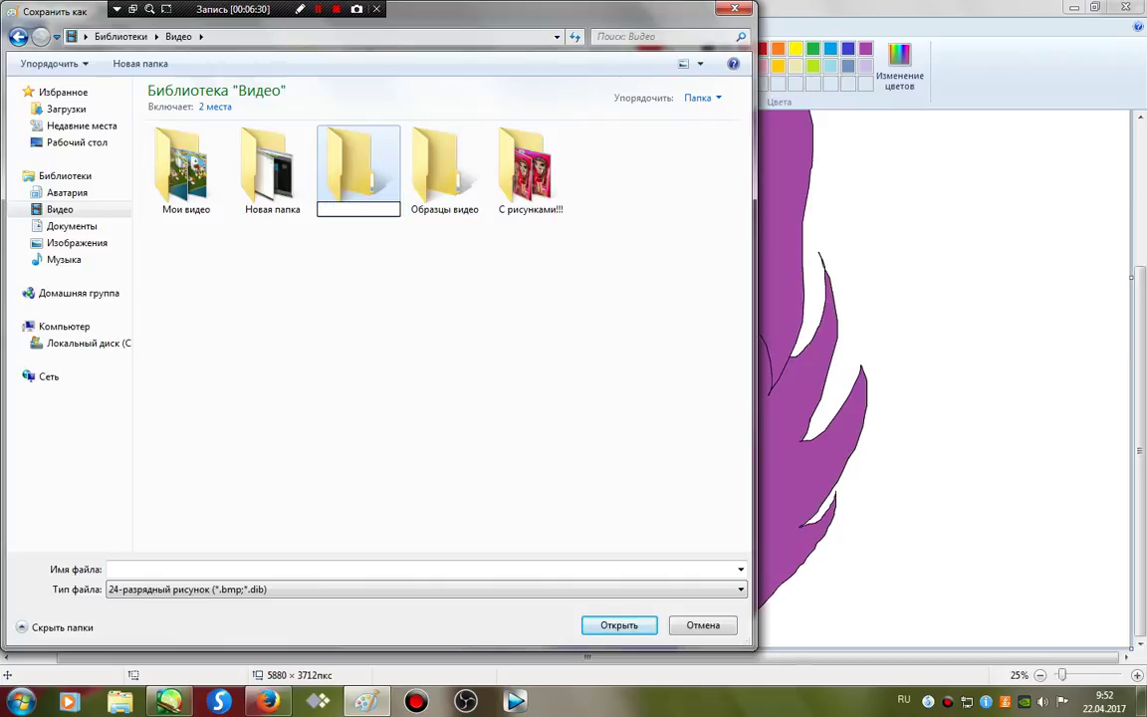
pyautogui.write('М')
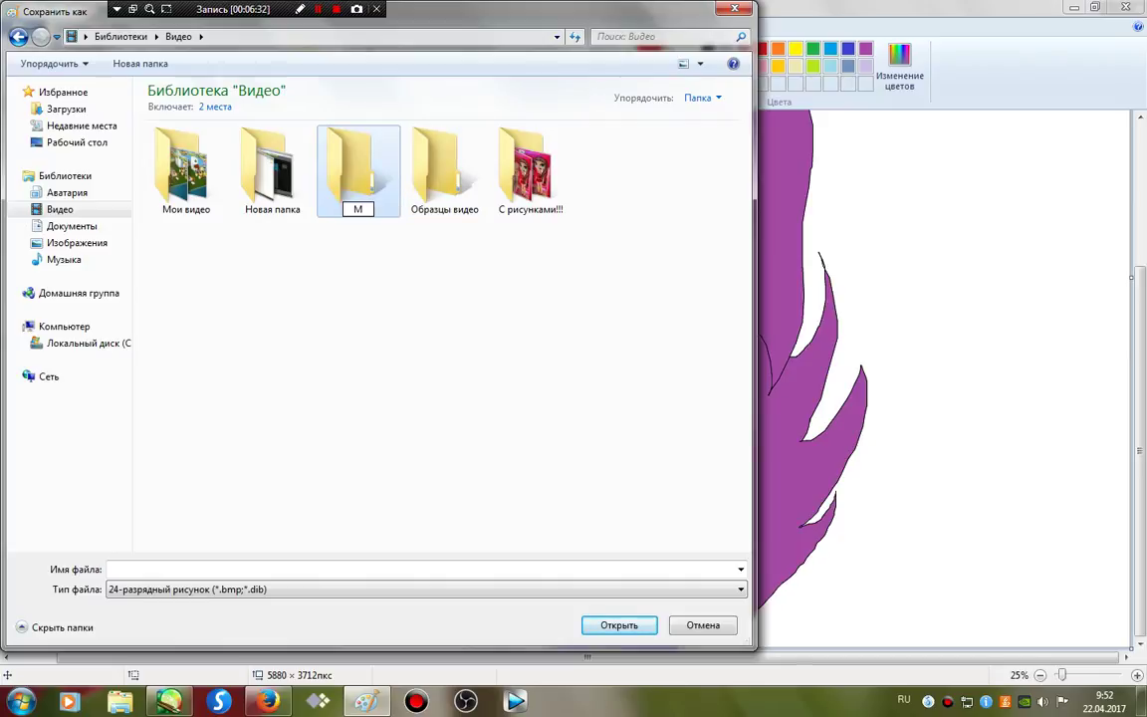
pyautogui.write('ои Творче')
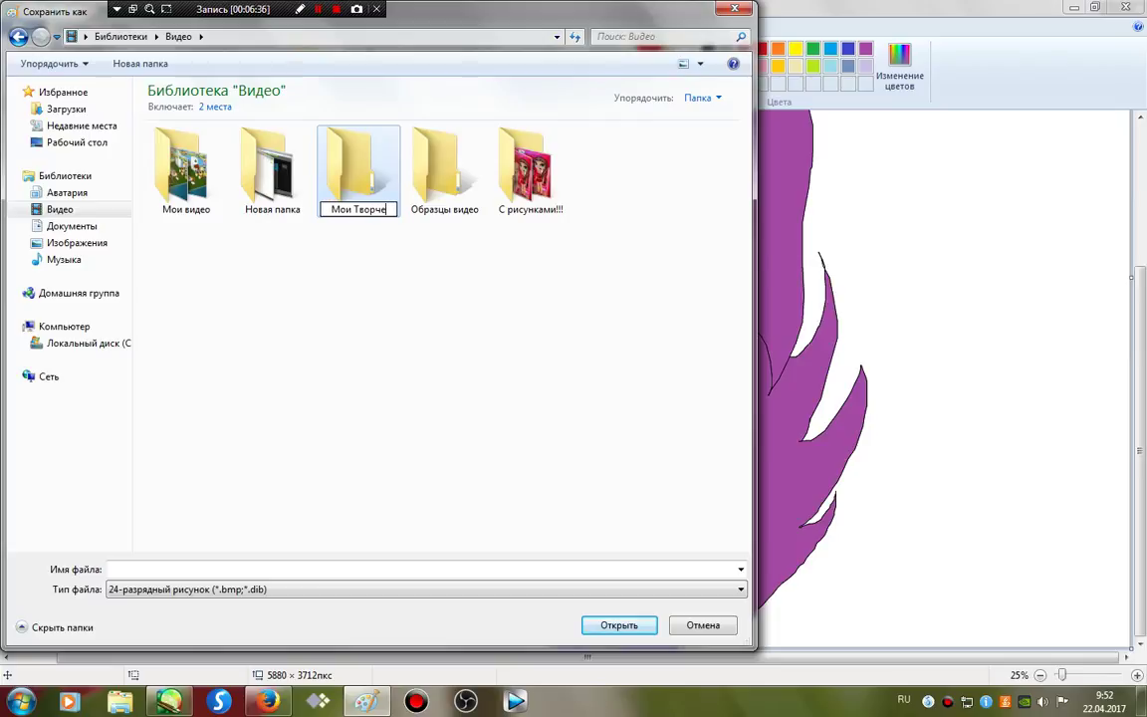
pyautogui.write('вства)))')
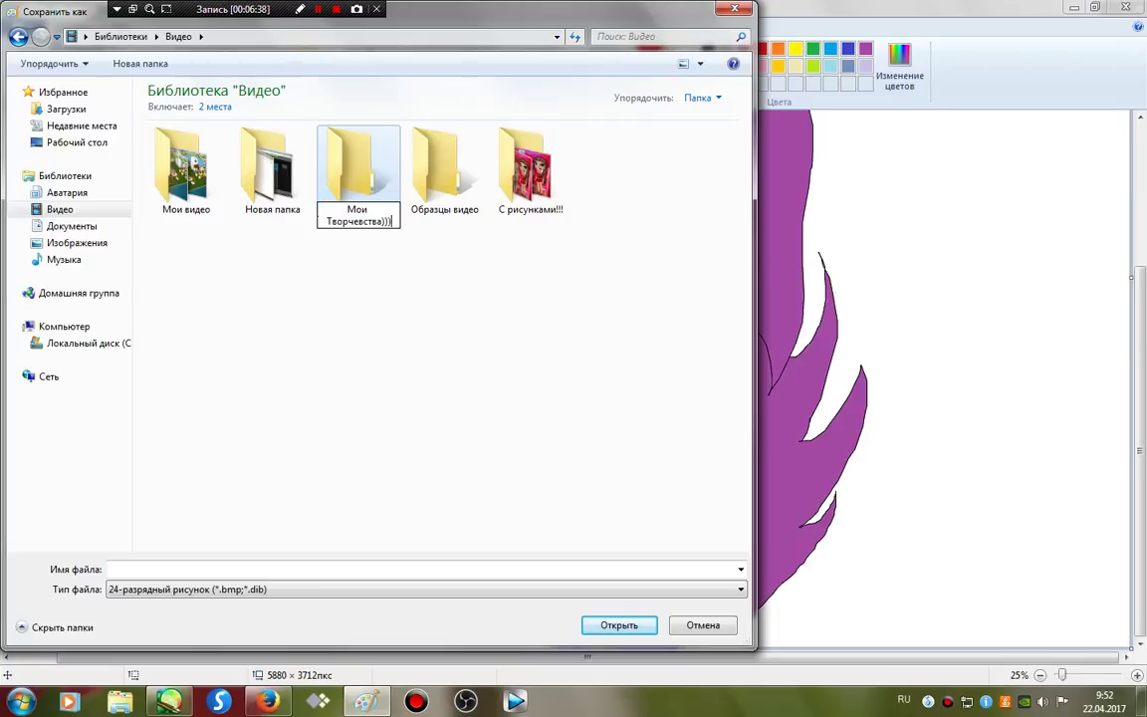
pyautogui.press('Return')
pyautogui.press('Return')
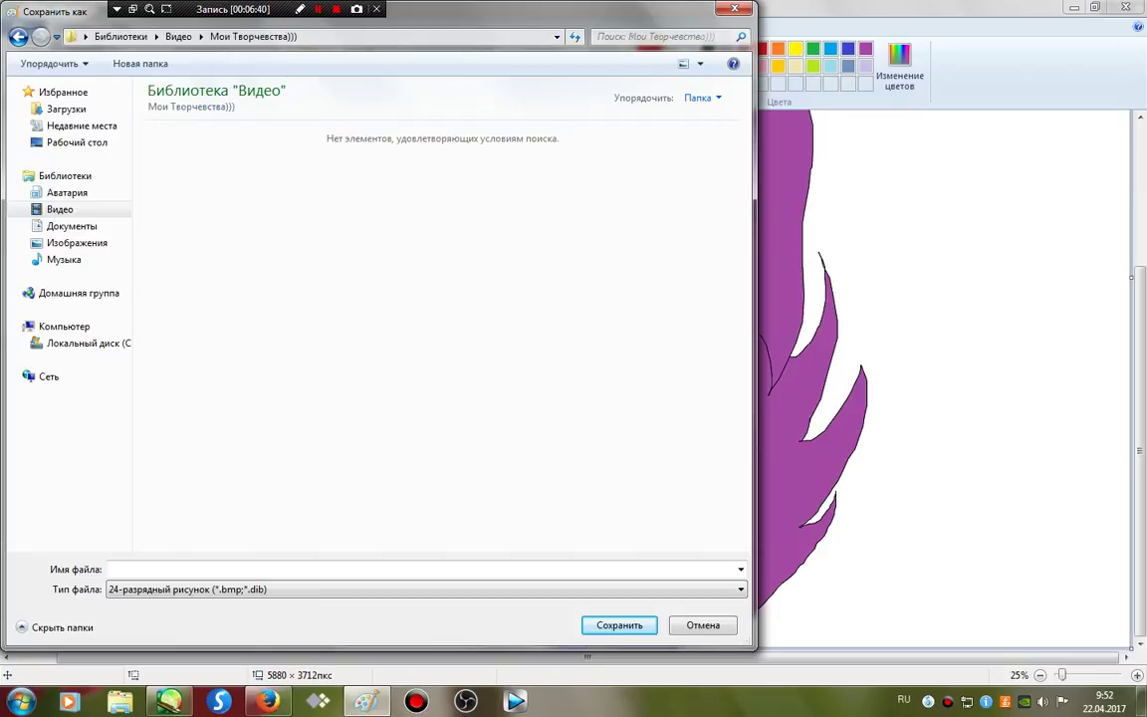
# Step: Name the picture "Девочка" and save it in the new folder
pyautogui.click(299, 570)
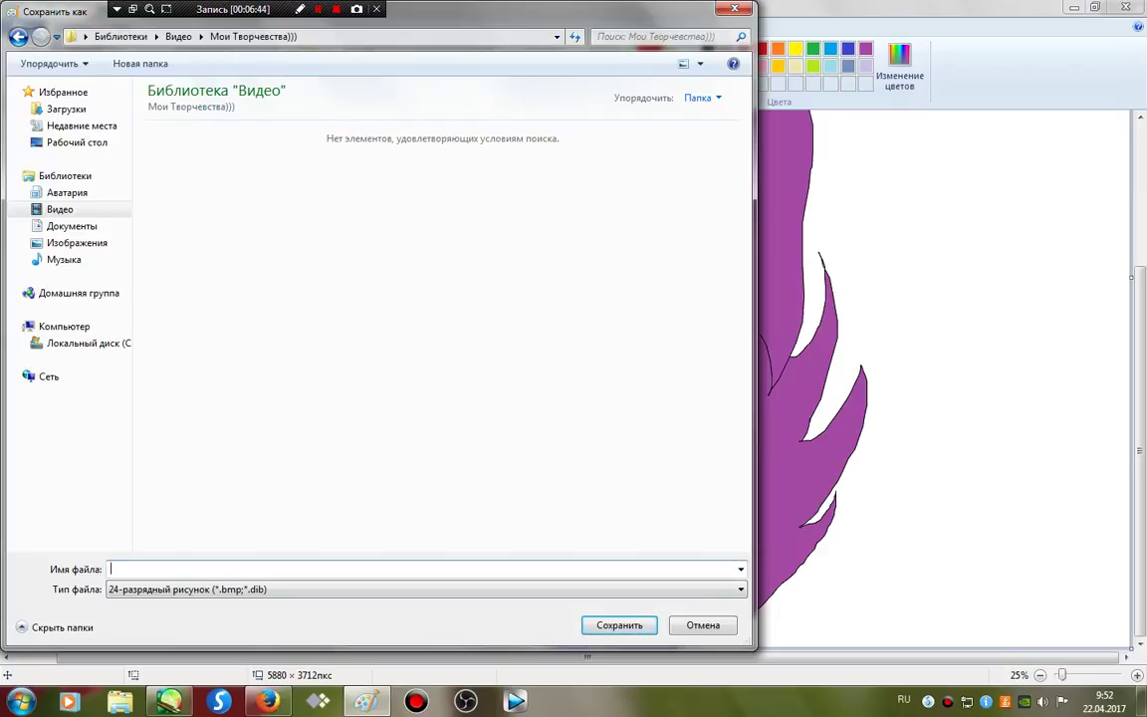
pyautogui.write('Девочка')
pyautogui.press('Return')
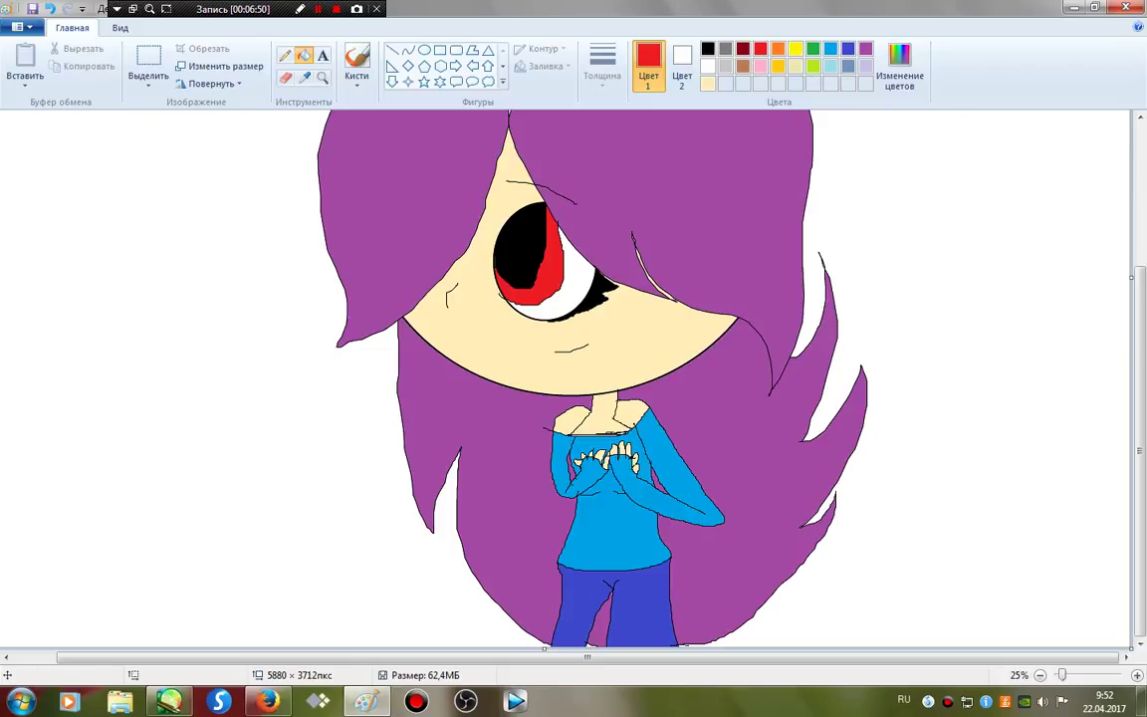
# Step: Switch to PaintTool SAI and open Девочка.bmp from the "Мои Творчевства)))" folder in the Видео library
pyautogui.click(170, 702)
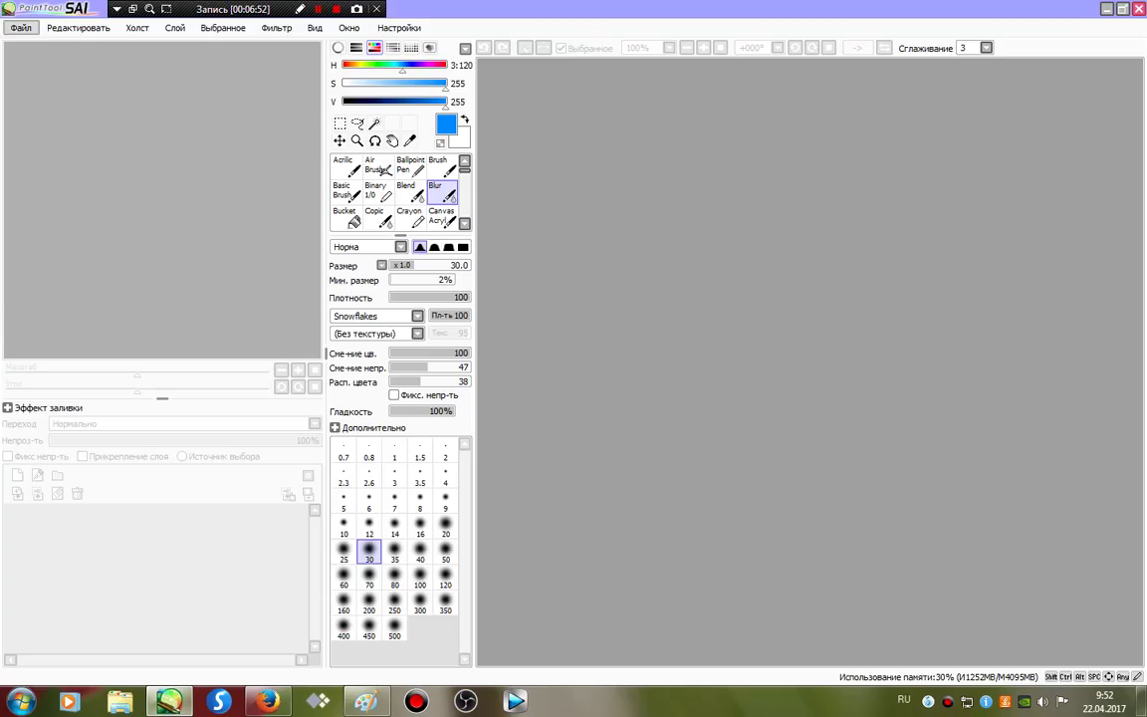
pyautogui.click(20, 27)
pyautogui.click(40, 60)
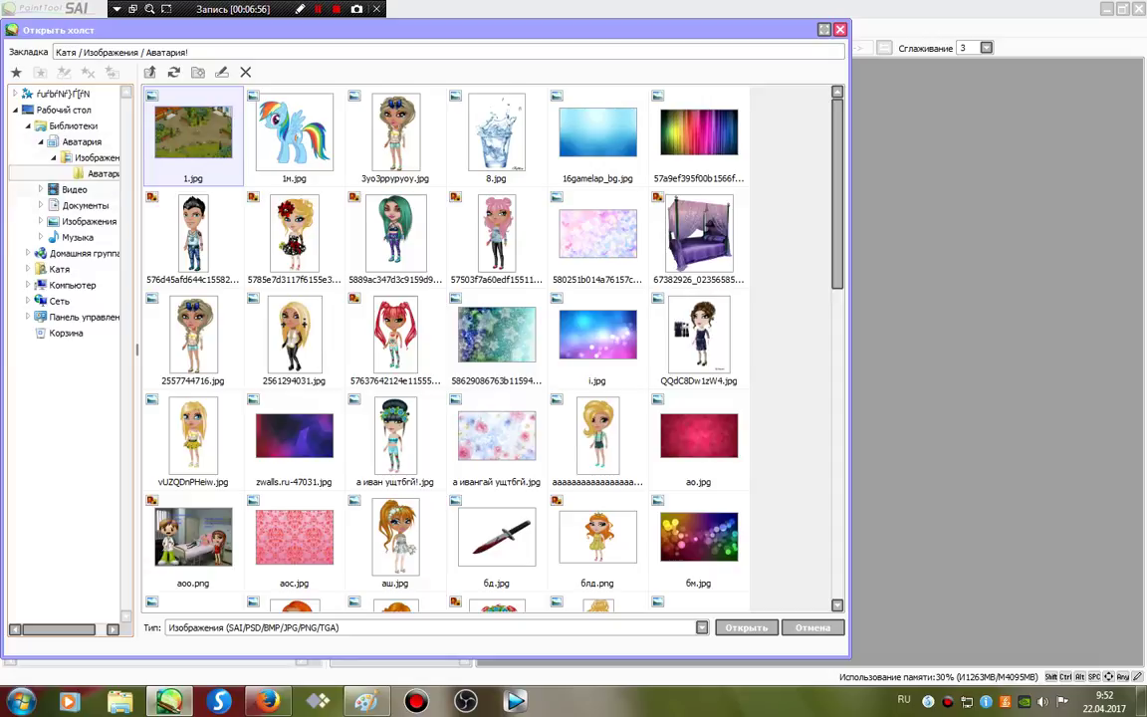
pyautogui.click(74, 190)
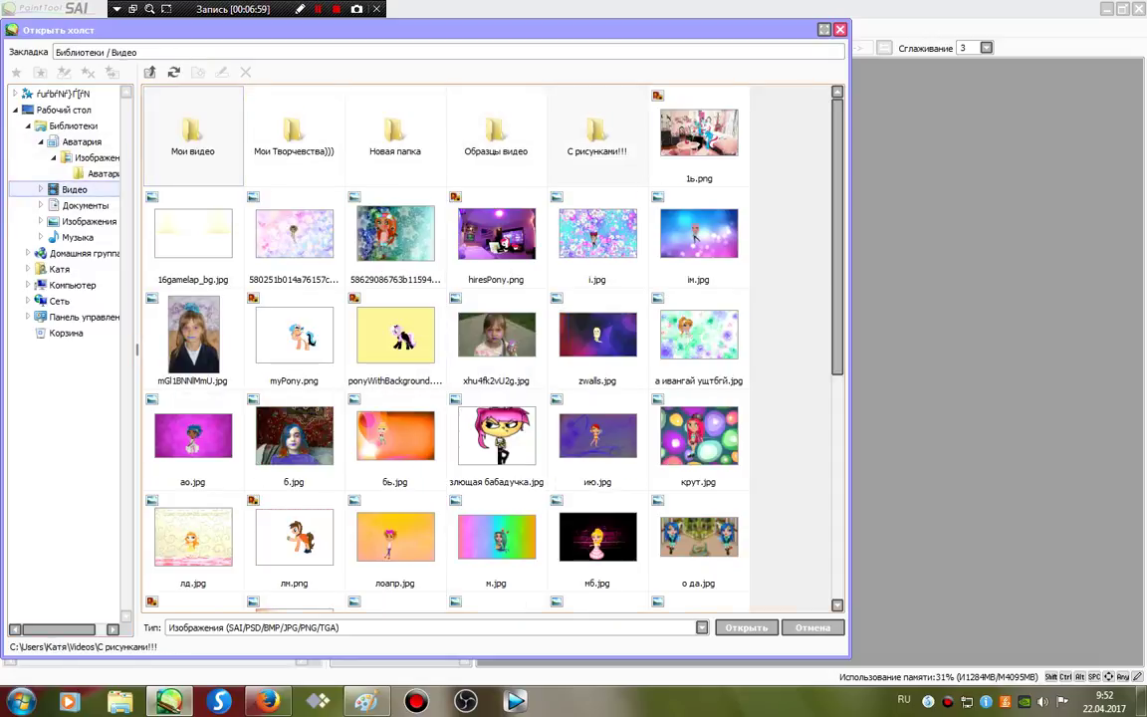
pyautogui.doubleClick(294, 129)
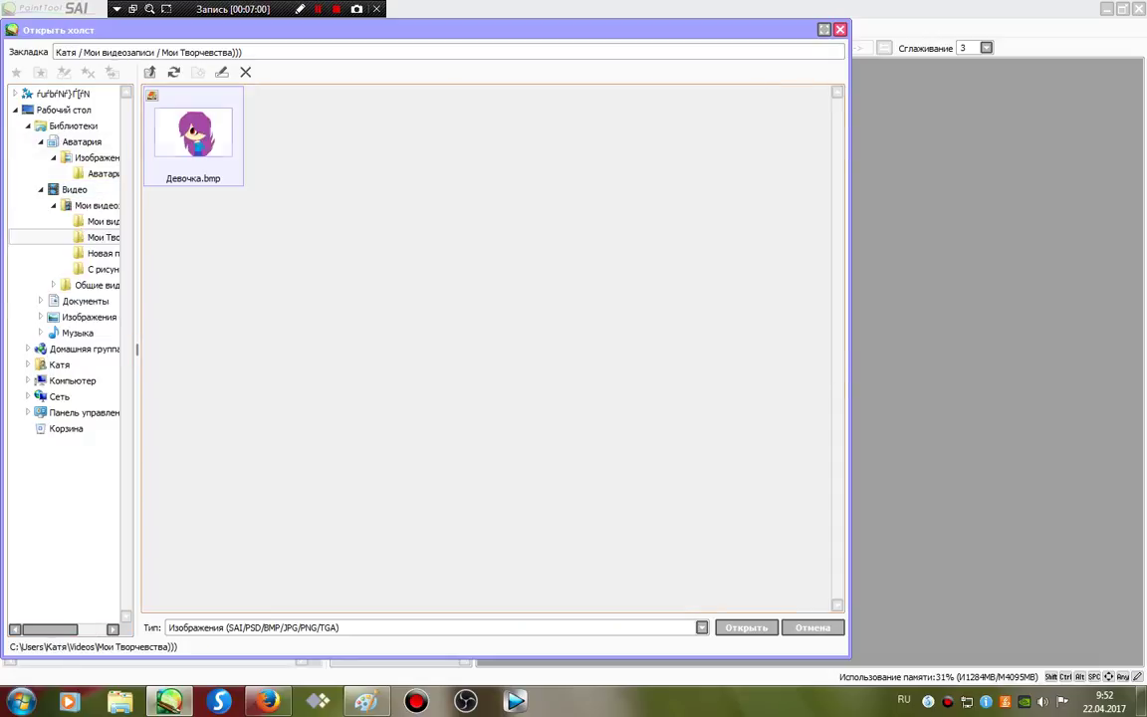
pyautogui.doubleClick(192, 134)
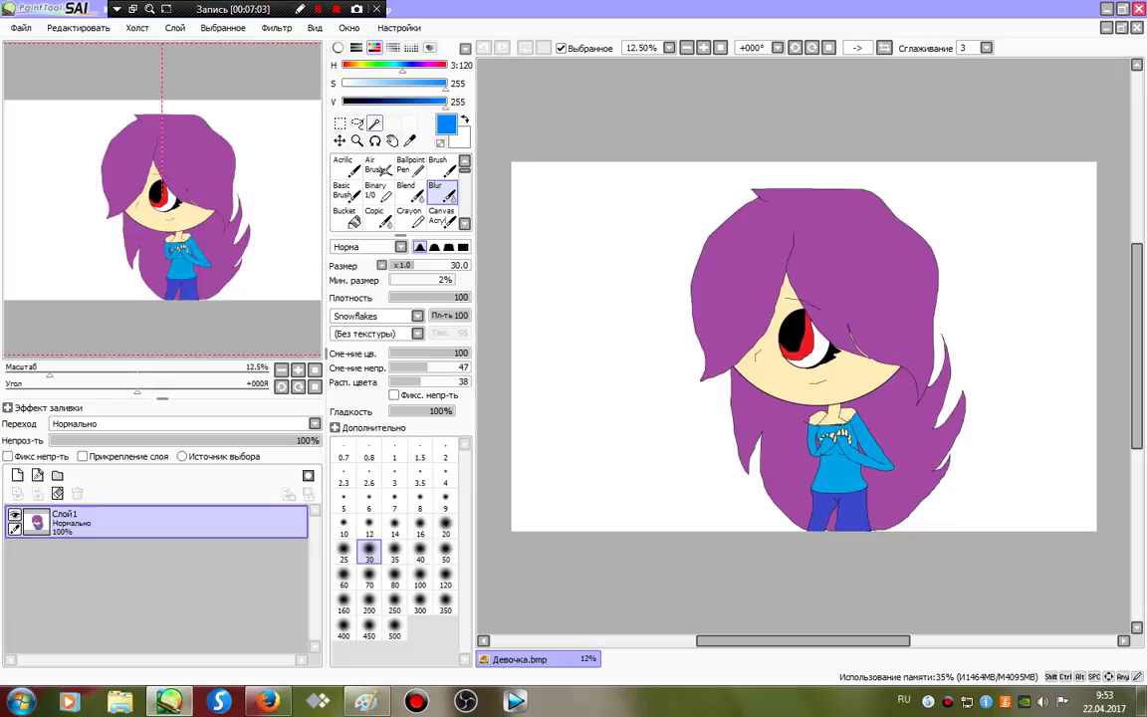
# Step: Select the front and back hair with the Magic Wand, including the small gaps beside the arms and between the legs
pyautogui.click(375, 123)
pyautogui.click(841, 254)
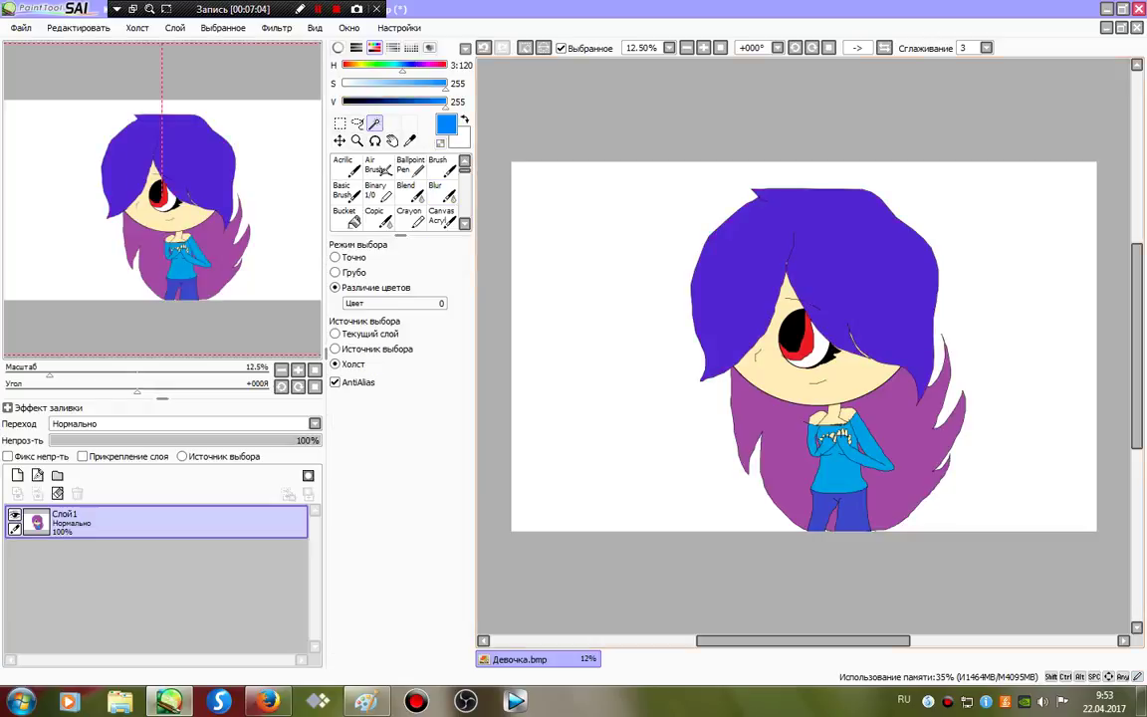
pyautogui.click(899, 439)
pyautogui.click(781, 443)
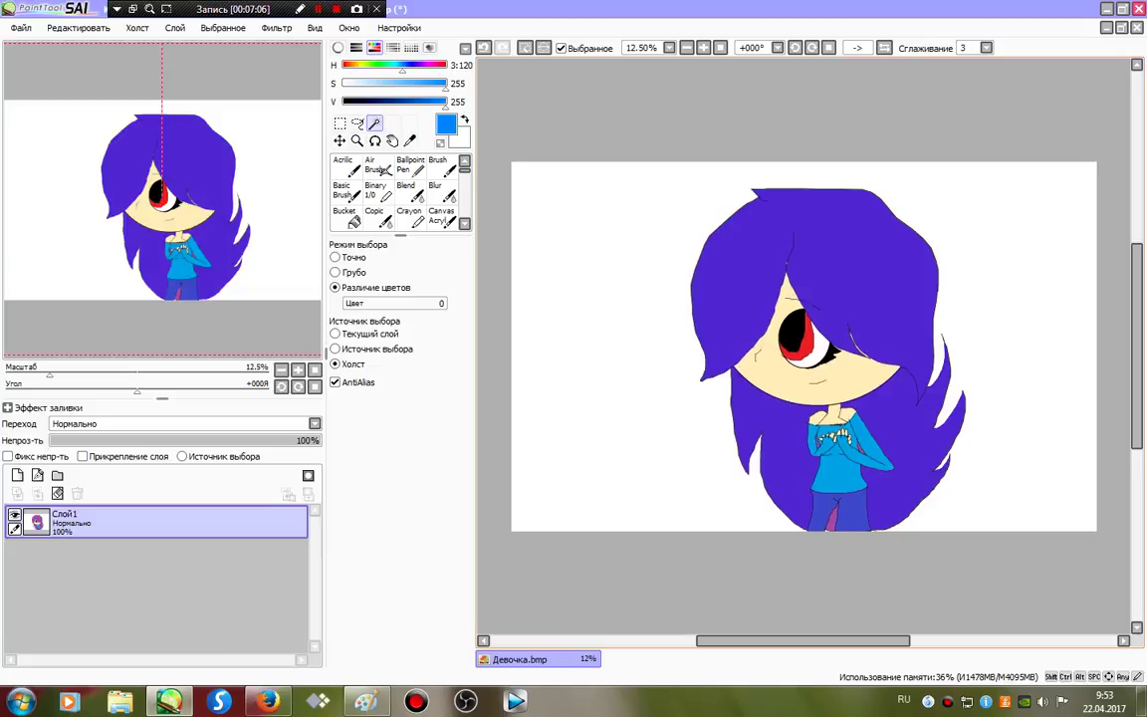
pyautogui.click(704, 48)
pyautogui.click(704, 47)
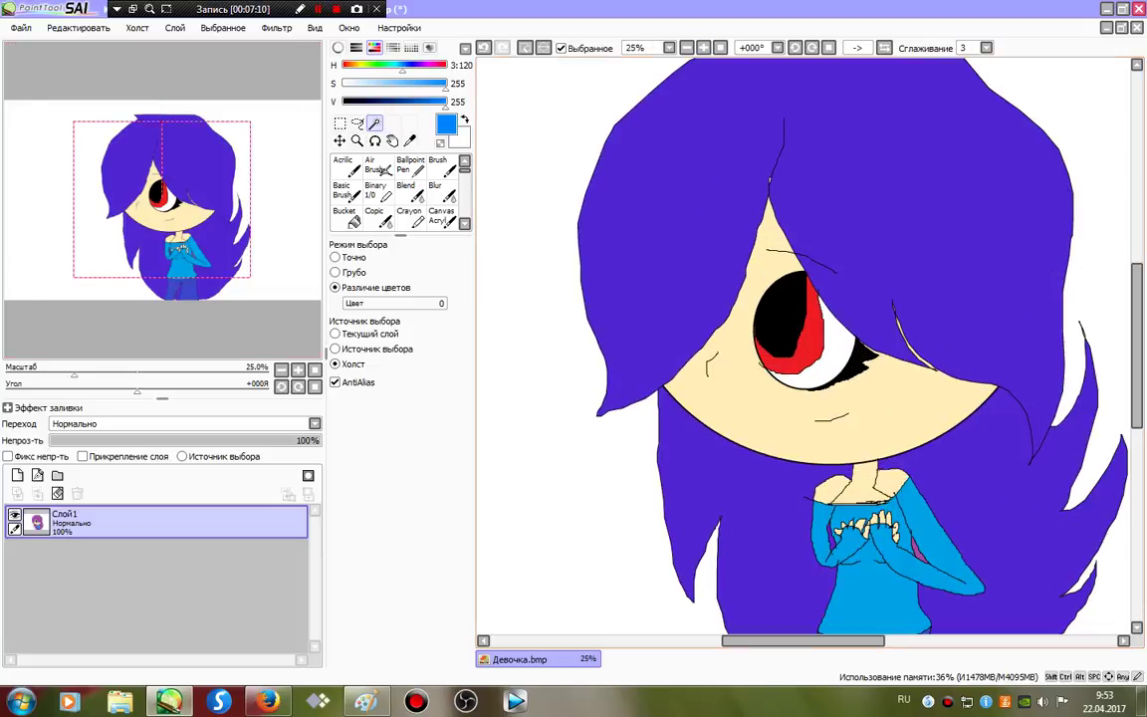
pyautogui.click(687, 48)
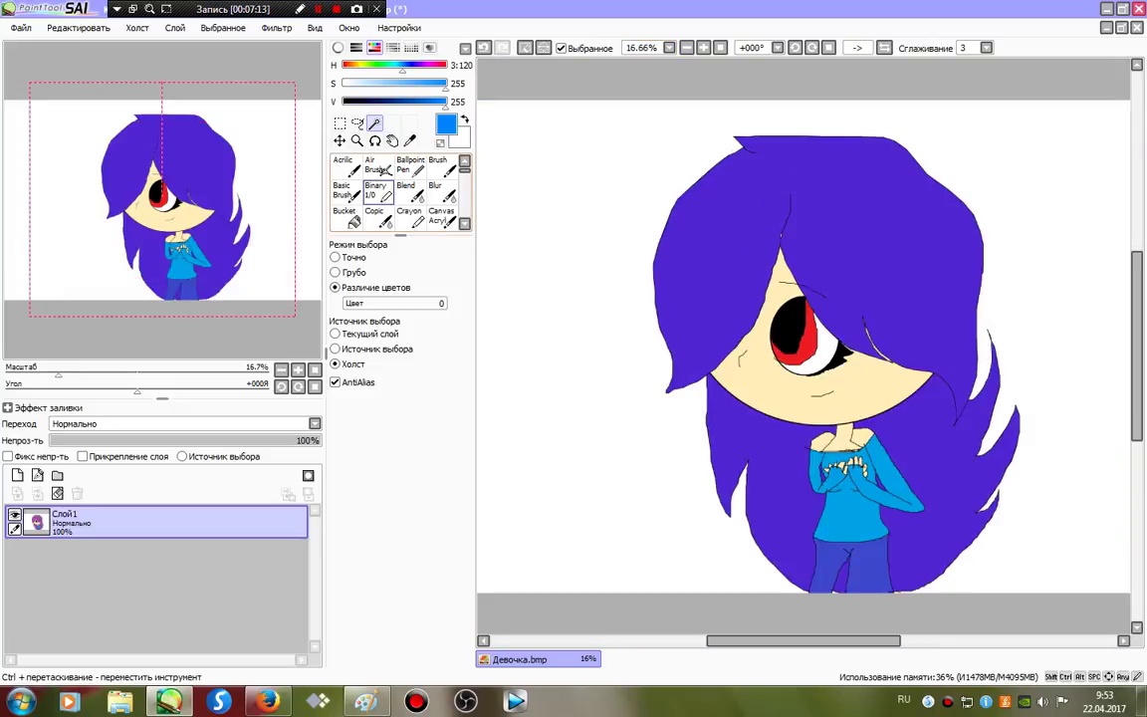
# Step: Set up the Binary brush at size 70 with the purple sampled from the hair
pyautogui.click(378, 191)
pyautogui.rightClick(732, 289)
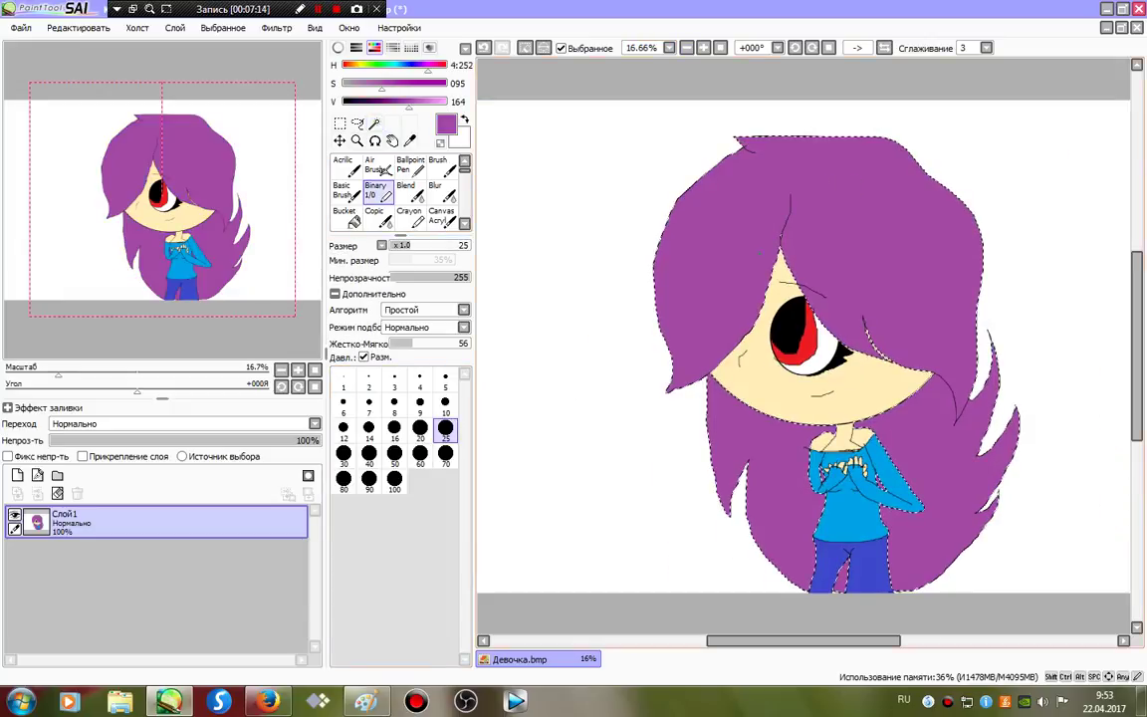
pyautogui.click(445, 453)
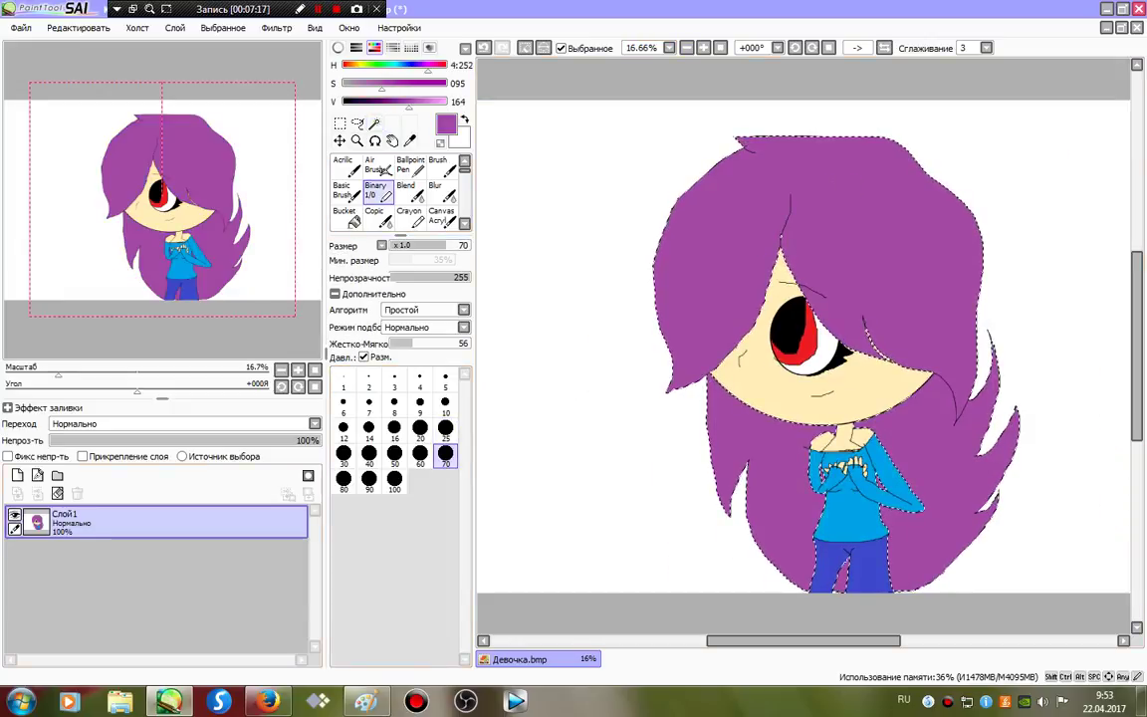
# Step: Add a new layer below the drawing layer and darken the purple brush colour to a V value of 120
pyautogui.click(17, 475)
pyautogui.moveTo(139, 523); pyautogui.dragTo(139, 567)
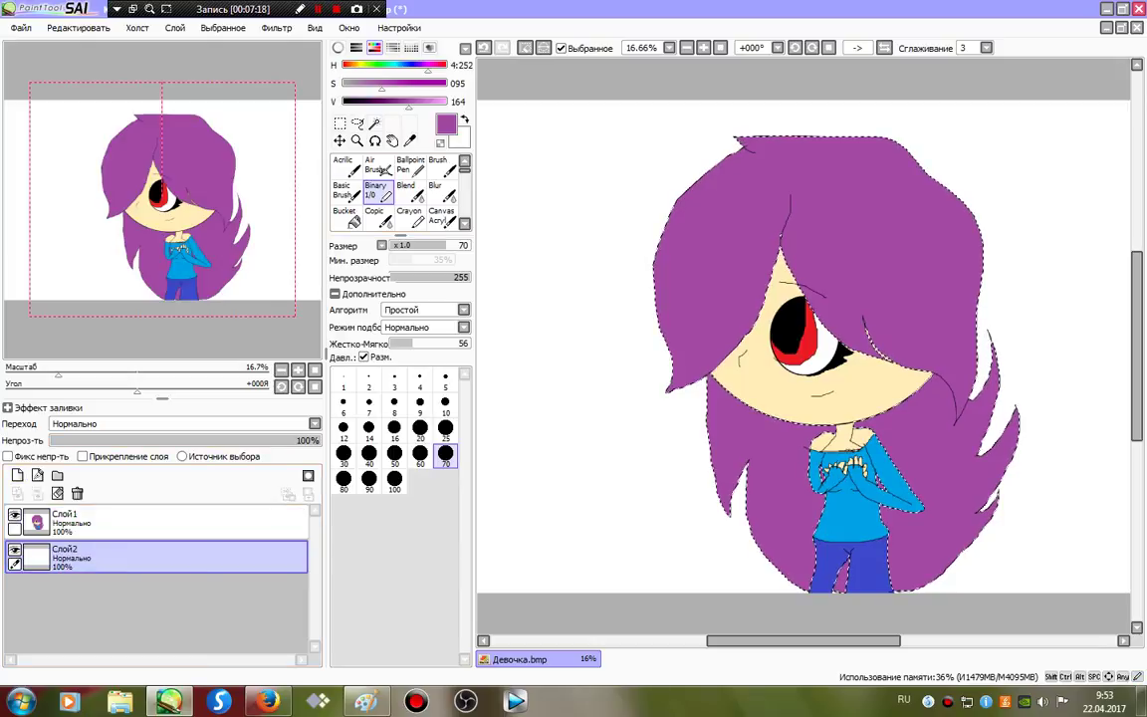
pyautogui.click(392, 101)
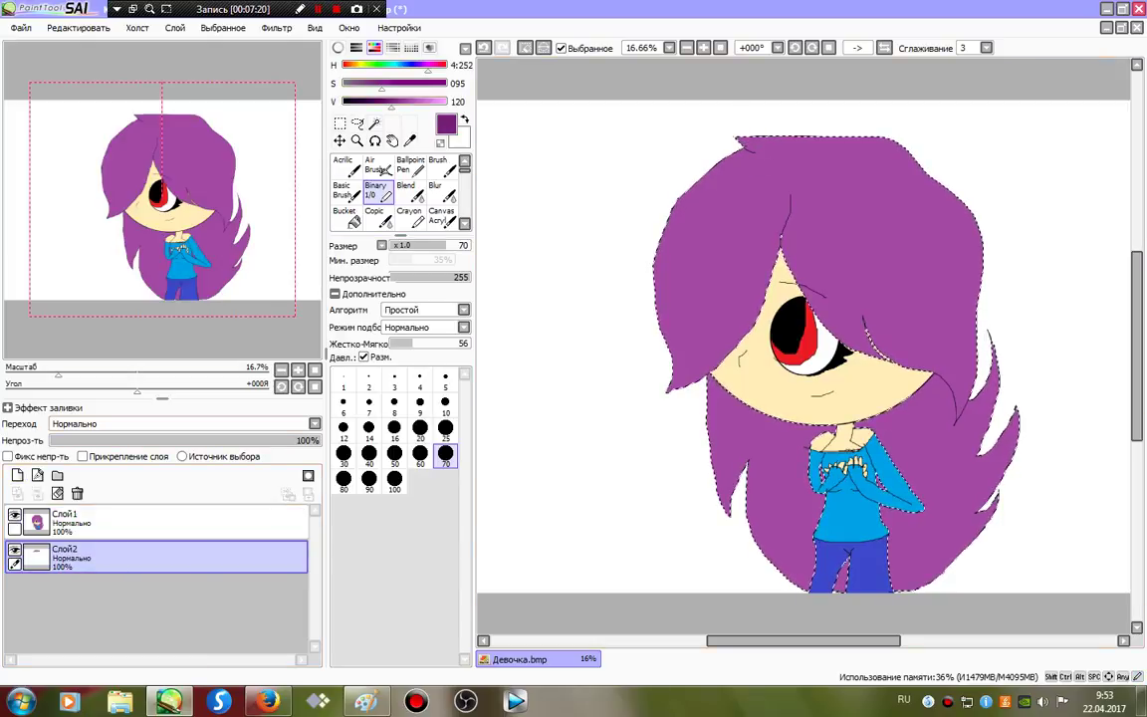
pyautogui.moveTo(100, 556); pyautogui.dragTo(100, 519)
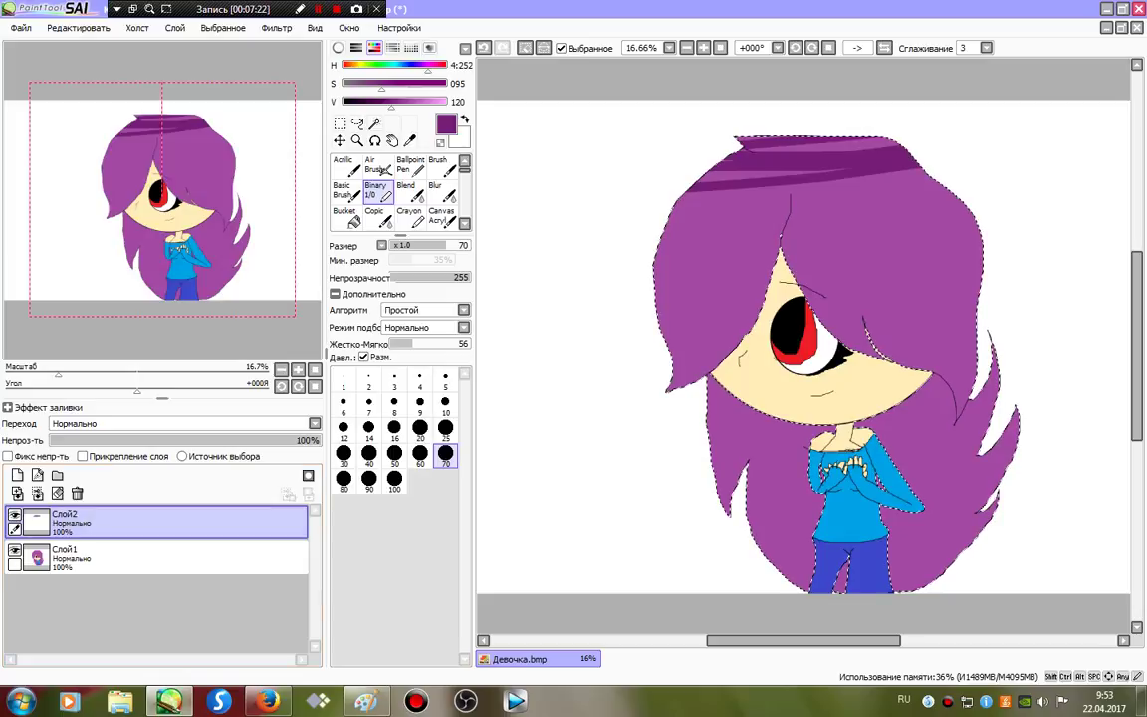
pyautogui.click(484, 48)
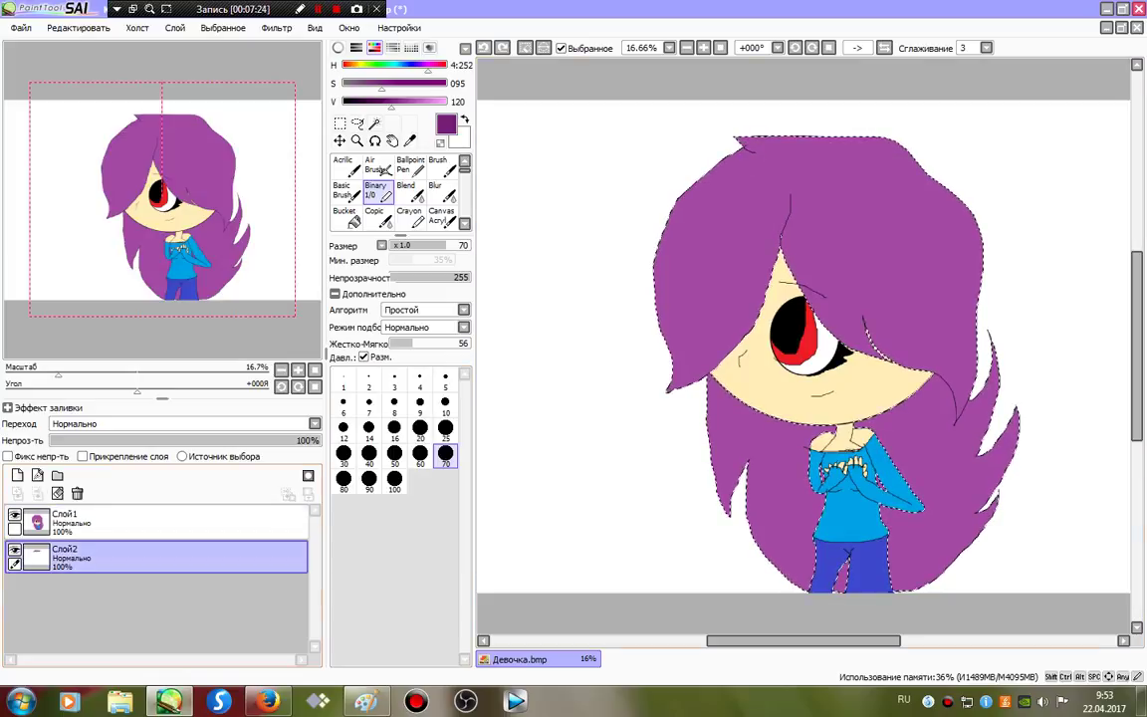
pyautogui.click(484, 48)
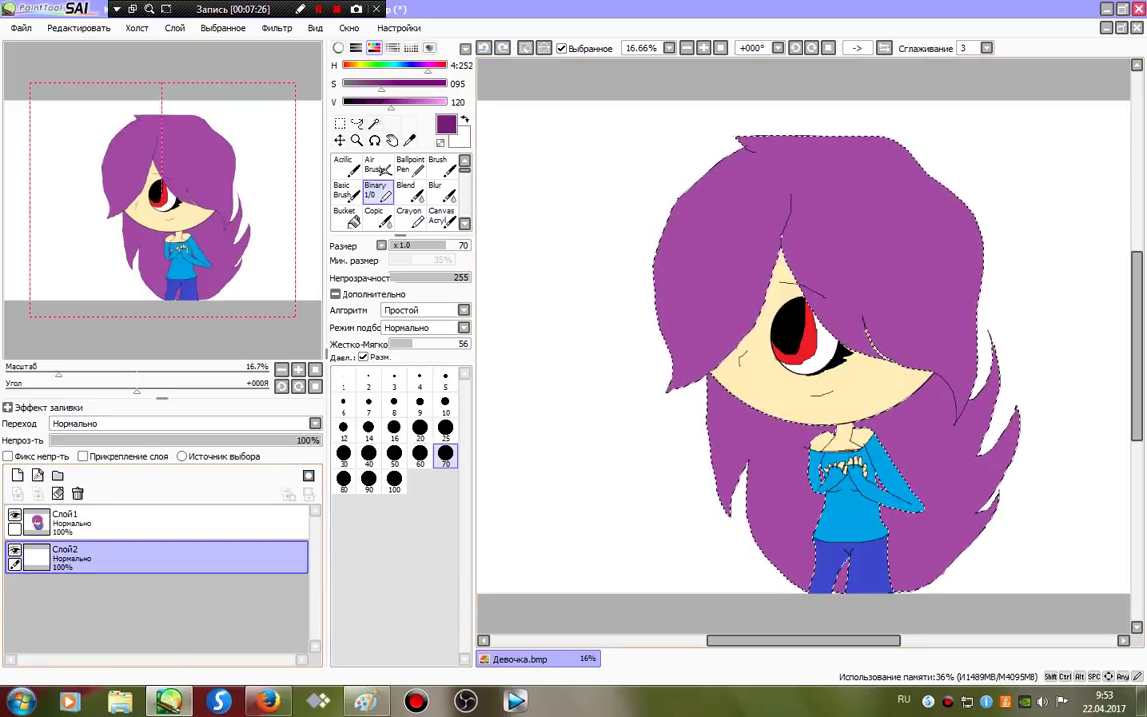
# Step: Move the empty layer above the drawing and paint dark purple shading along the crown, the parting and the inner edge of the fringe
pyautogui.moveTo(100, 555); pyautogui.dragTo(99, 519)
pyautogui.moveTo(777, 181)
pyautogui.mouseDown()
pyautogui.moveTo(739, 132)
pyautogui.moveTo(885, 155)
pyautogui.moveTo(867, 149)
pyautogui.moveTo(923, 144)
pyautogui.mouseUp()
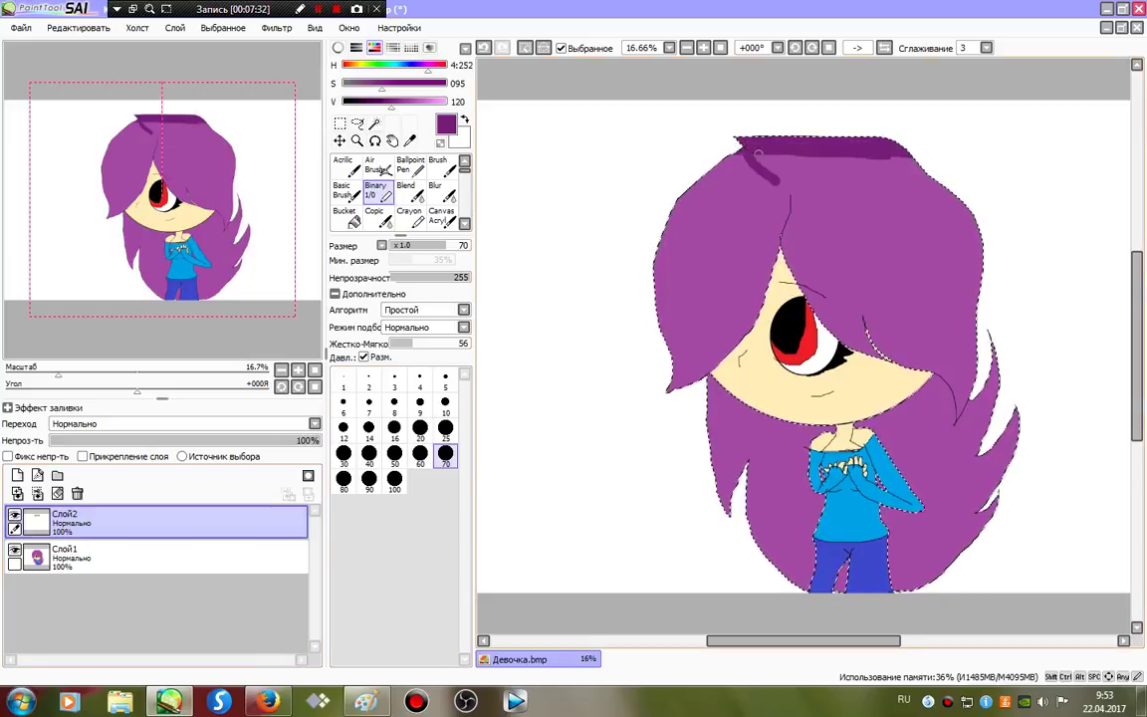
pyautogui.moveTo(797, 187)
pyautogui.mouseDown()
pyautogui.moveTo(786, 234)
pyautogui.moveTo(709, 366)
pyautogui.mouseUp()
pyautogui.moveTo(781, 239)
pyautogui.mouseDown()
pyautogui.moveTo(674, 381)
pyautogui.moveTo(797, 274)
pyautogui.mouseUp()
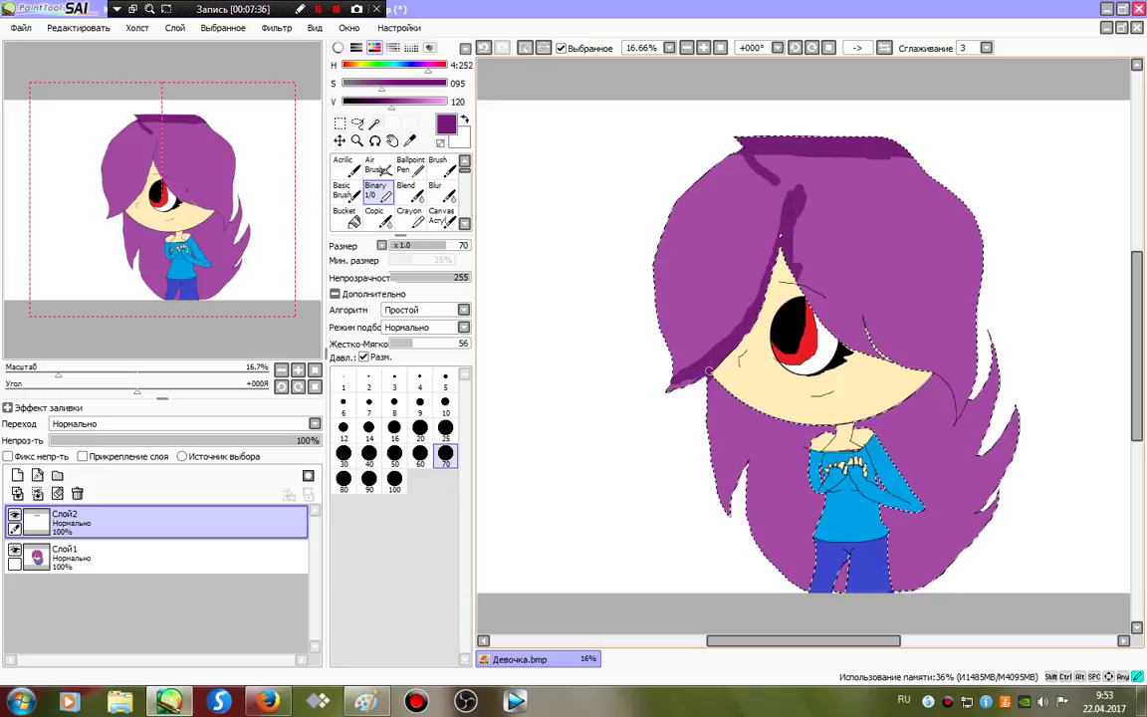
# Step: Hide the selection outline and touch up the dark shading at the fringe's pointed tip with a size 25 brush
pyautogui.hotkey('ctrl', 'd')
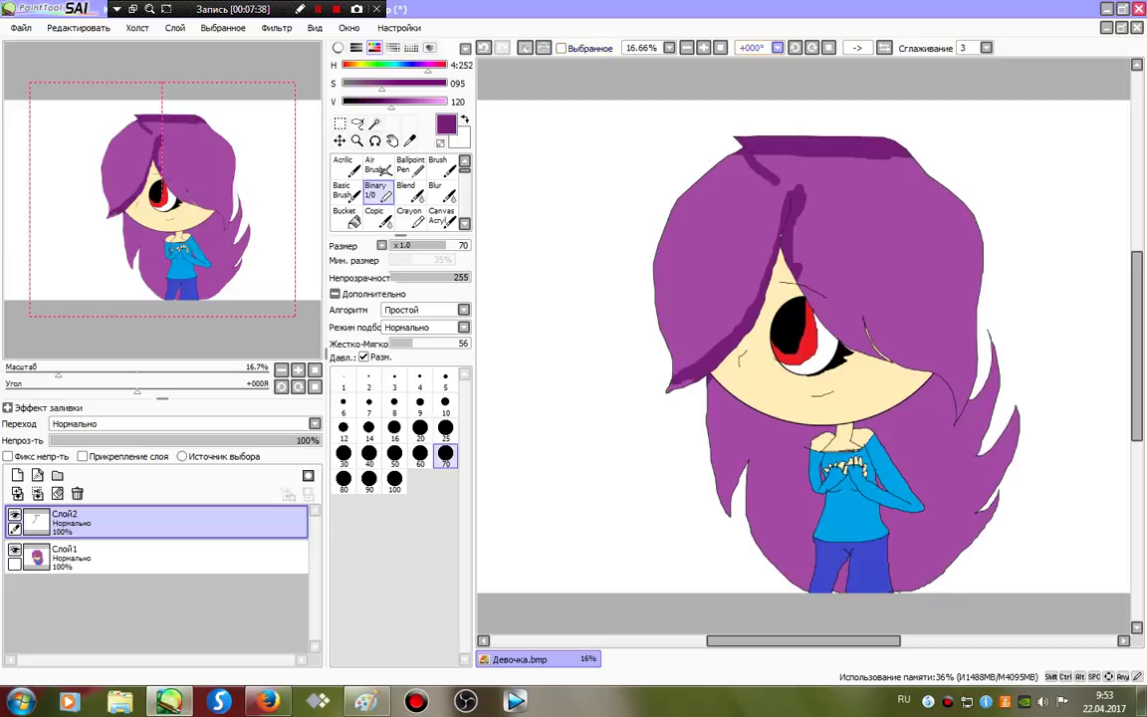
pyautogui.click(703, 48)
pyautogui.click(445, 429)
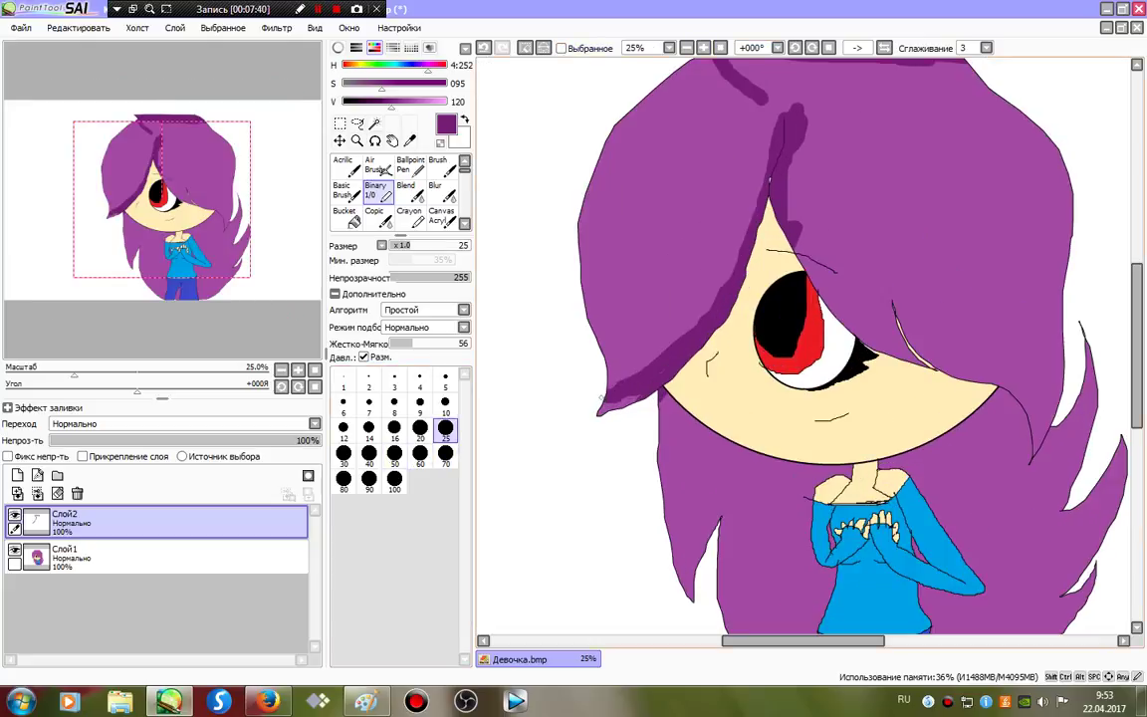
# Step: Paint size 70 dark purple shading on the back hair under the chin, around the arms and body, and between the legs
pyautogui.click(445, 453)
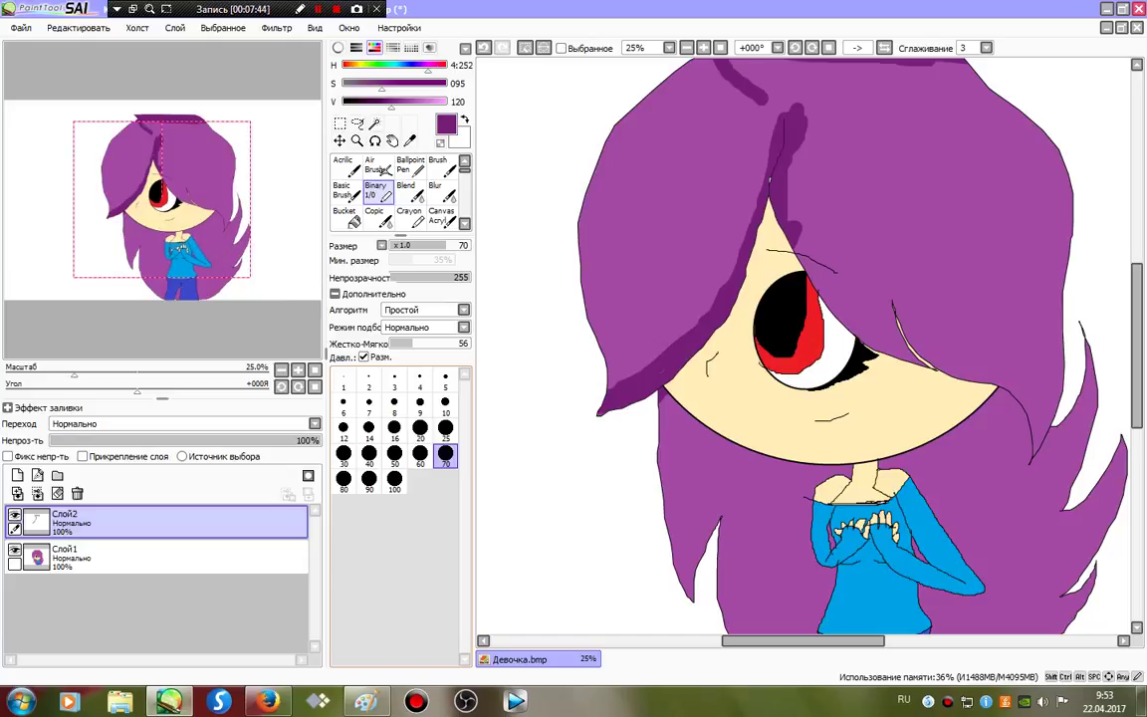
pyautogui.moveTo(654, 429); pyautogui.dragTo(711, 415)
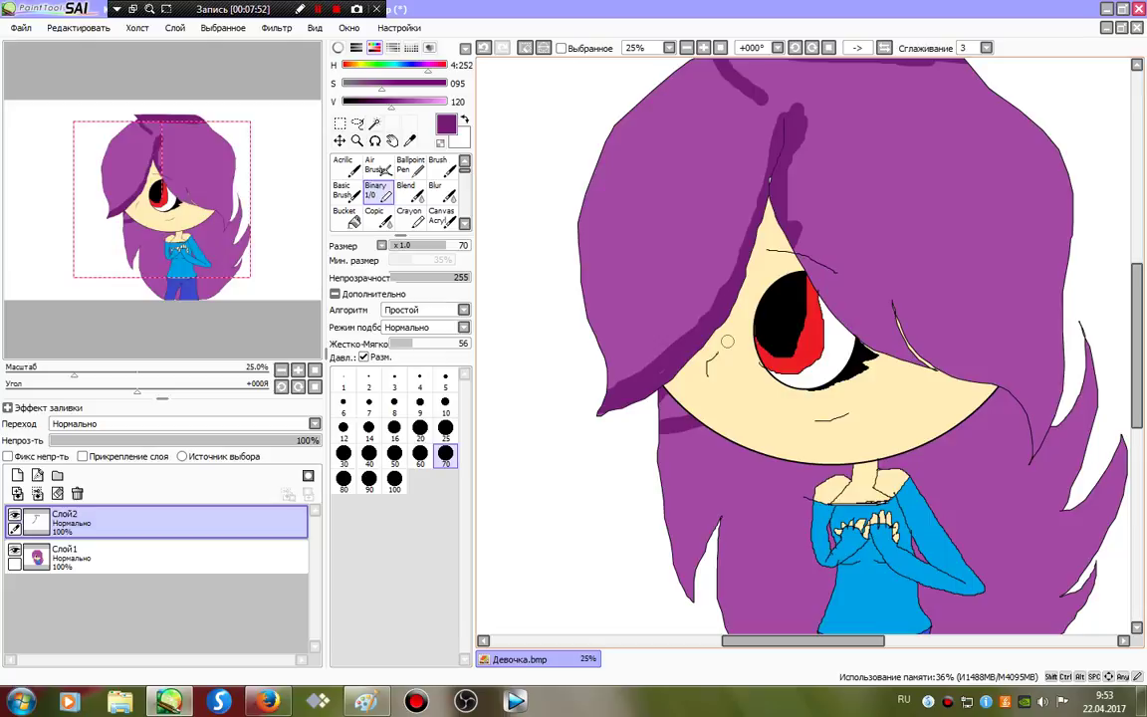
pyautogui.moveTo(666, 396)
pyautogui.mouseDown()
pyautogui.moveTo(680, 423)
pyautogui.moveTo(711, 438)
pyautogui.moveTo(817, 464)
pyautogui.moveTo(805, 535)
pyautogui.moveTo(830, 567)
pyautogui.mouseUp()
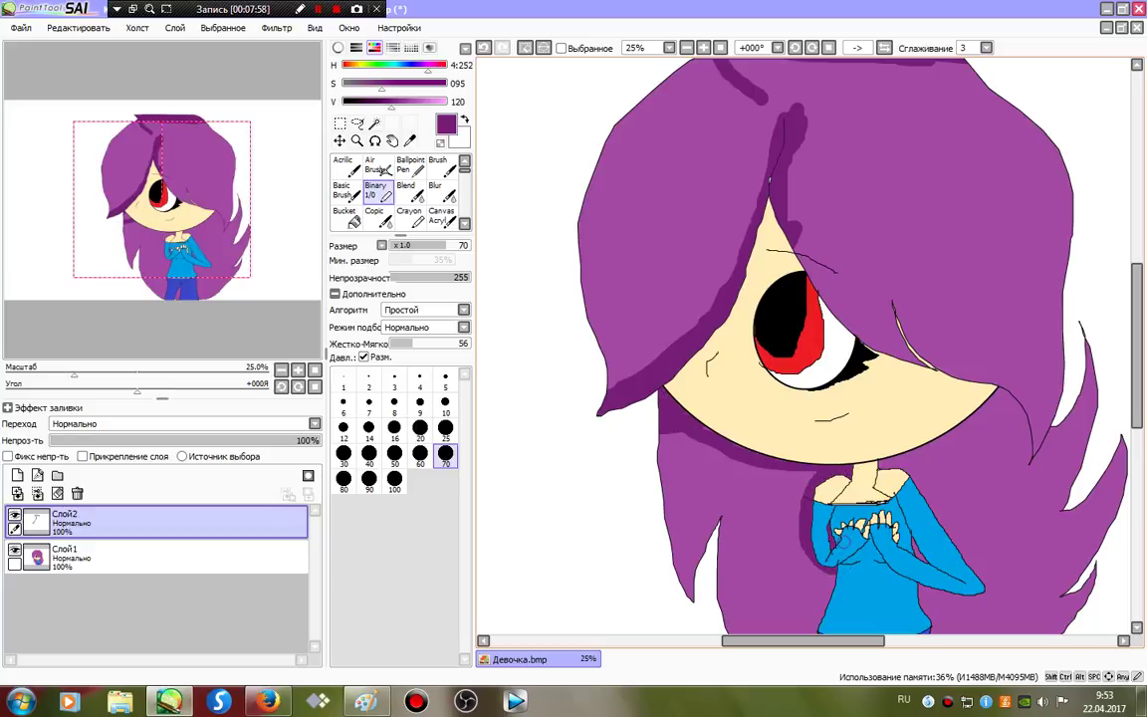
pyautogui.scroll(-3, 531, 408)
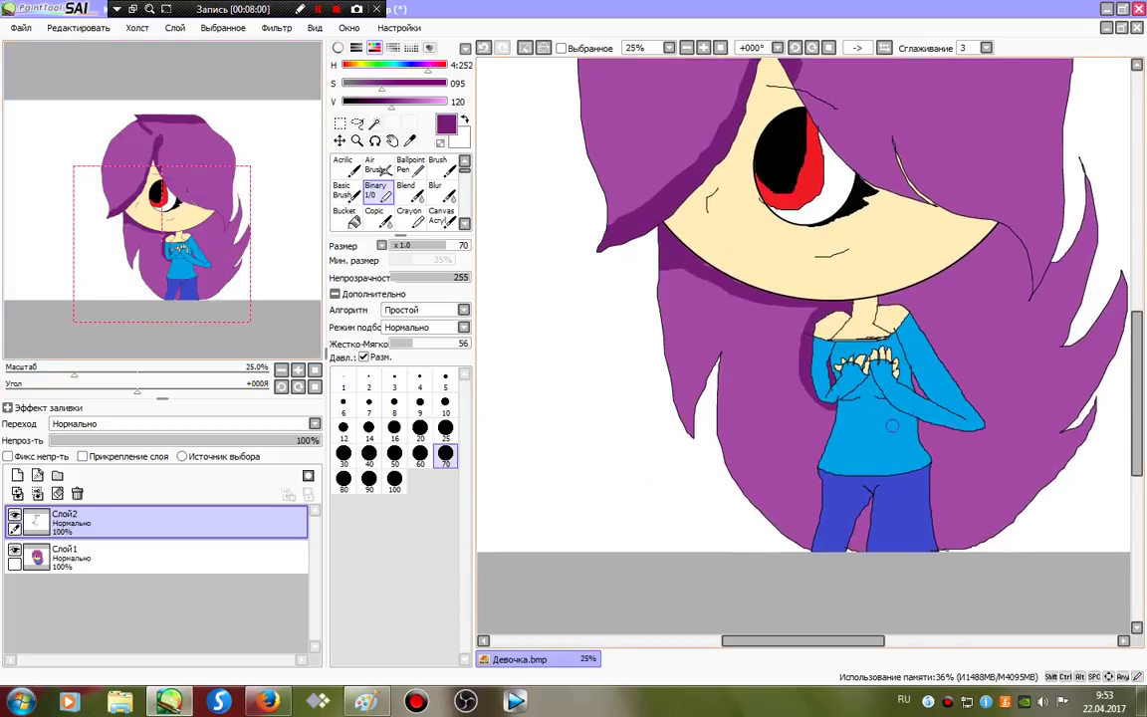
pyautogui.moveTo(841, 411)
pyautogui.mouseDown()
pyautogui.moveTo(821, 465)
pyautogui.moveTo(828, 499)
pyautogui.moveTo(800, 572)
pyautogui.moveTo(814, 468)
pyautogui.mouseUp()
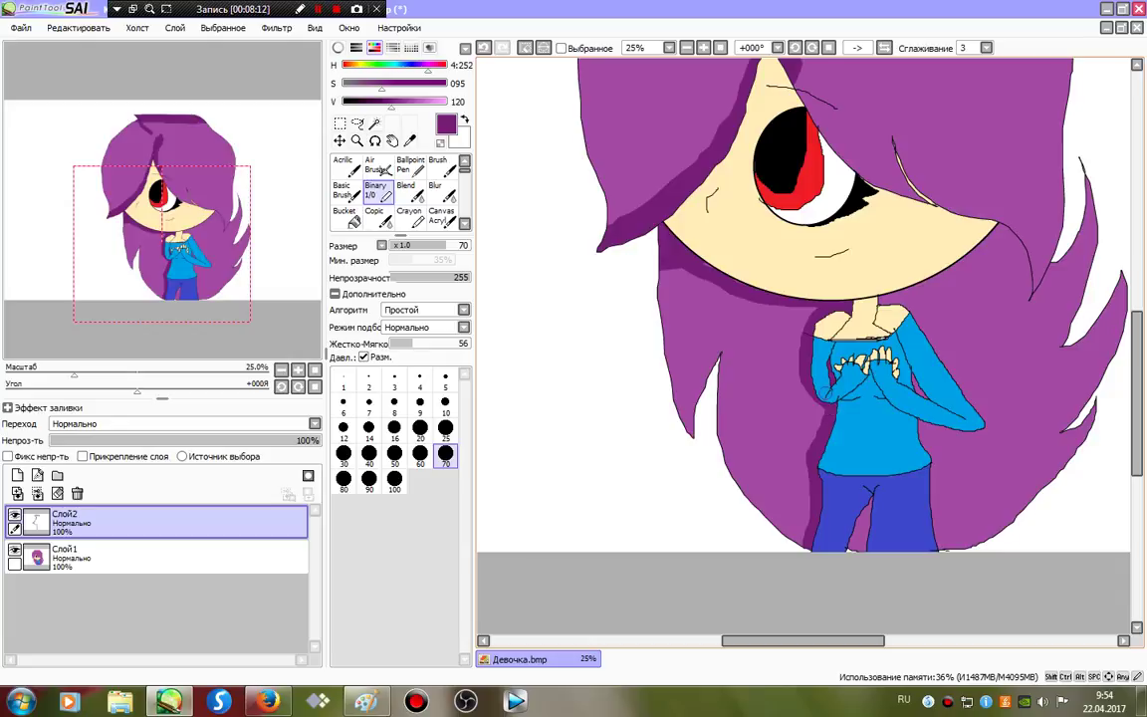
pyautogui.moveTo(879, 299)
pyautogui.mouseDown()
pyautogui.moveTo(920, 316)
pyautogui.moveTo(978, 412)
pyautogui.moveTo(953, 433)
pyautogui.moveTo(903, 419)
pyautogui.mouseUp()
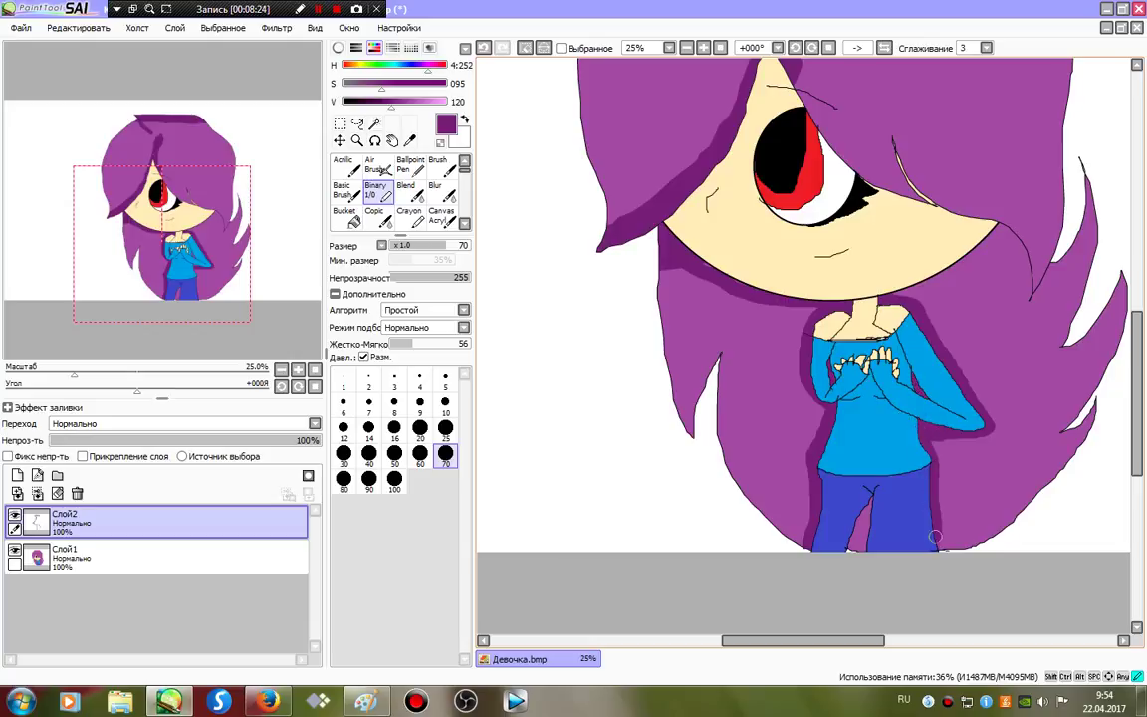
pyautogui.moveTo(874, 498); pyautogui.dragTo(868, 535)
pyautogui.hotkey('ctrl', 'z')
# Step: Set up the Blur brush with the simple circle shape (Простой круг) and size 120
pyautogui.moveTo(162, 244); pyautogui.dragTo(170, 225)
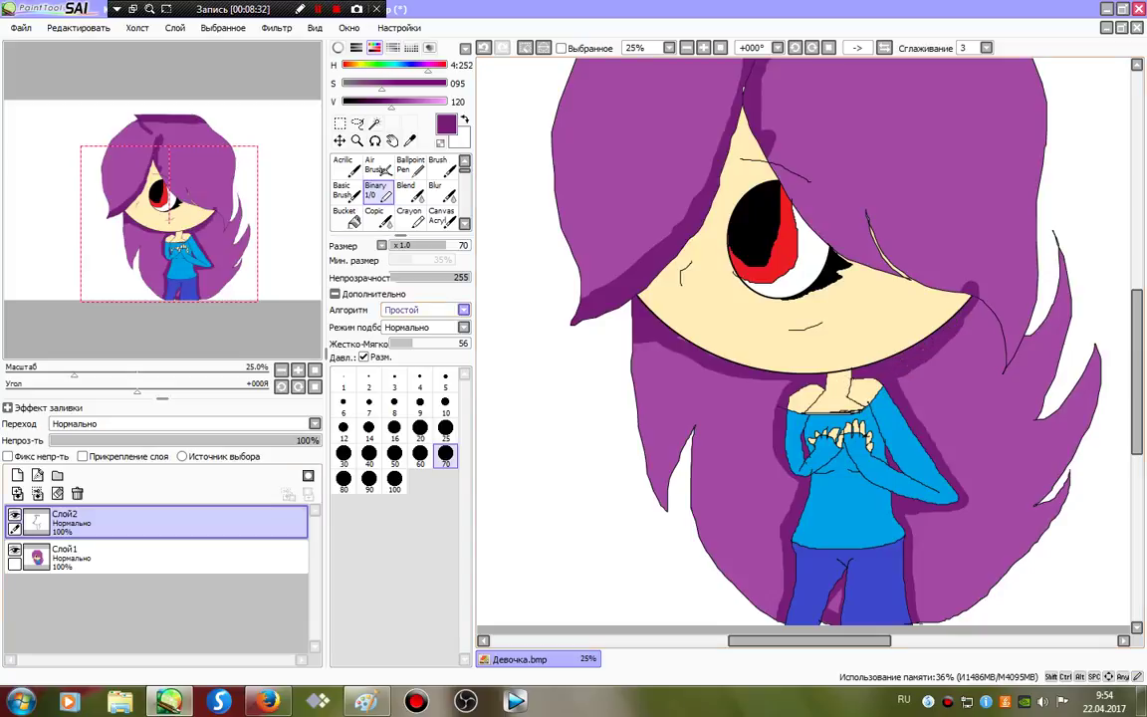
pyautogui.click(437, 191)
pyautogui.click(445, 523)
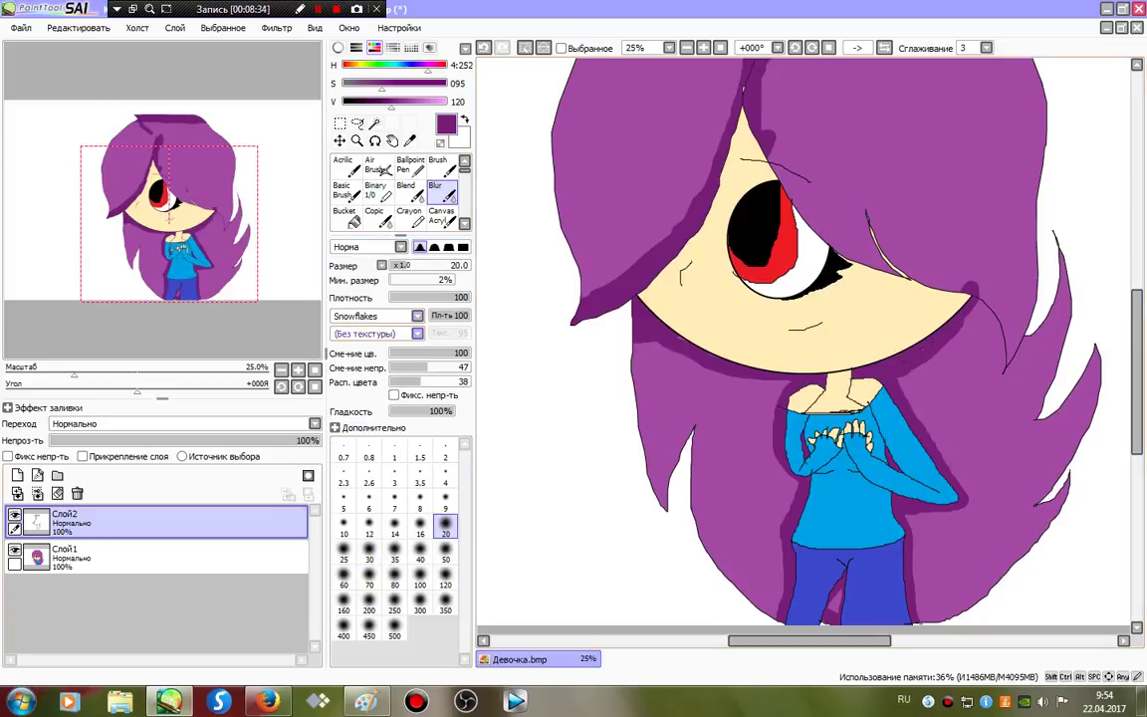
pyautogui.click(417, 315)
pyautogui.moveTo(417, 568); pyautogui.dragTo(418, 378)
pyautogui.click(368, 331)
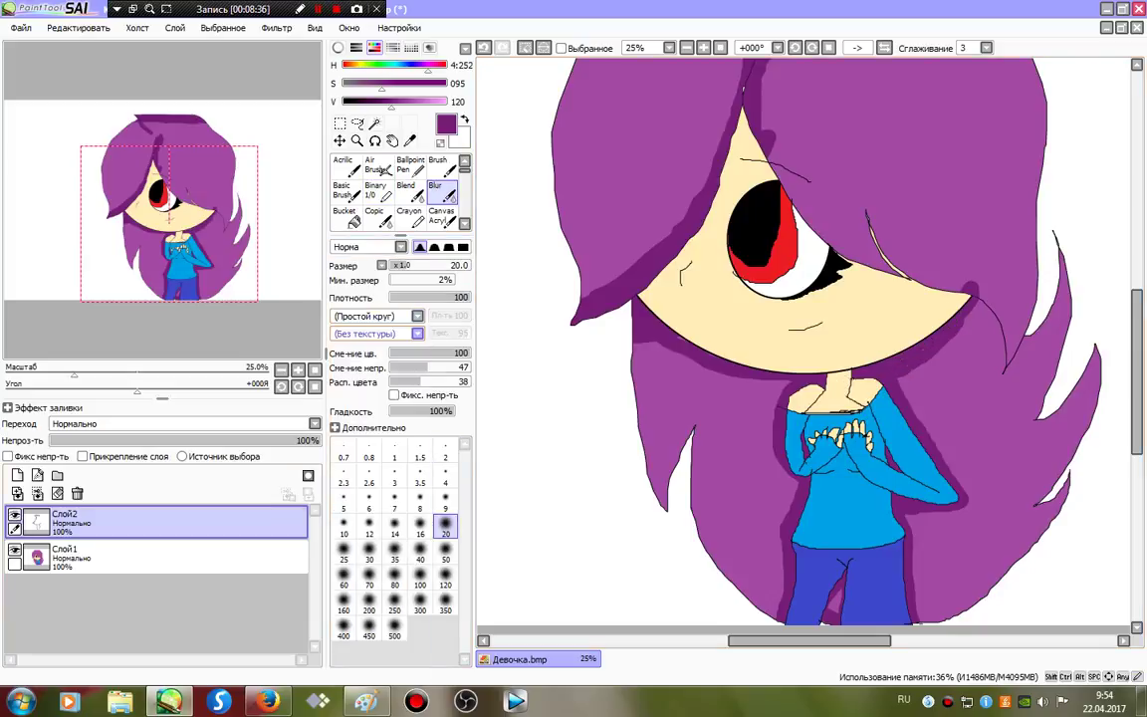
pyautogui.click(445, 554)
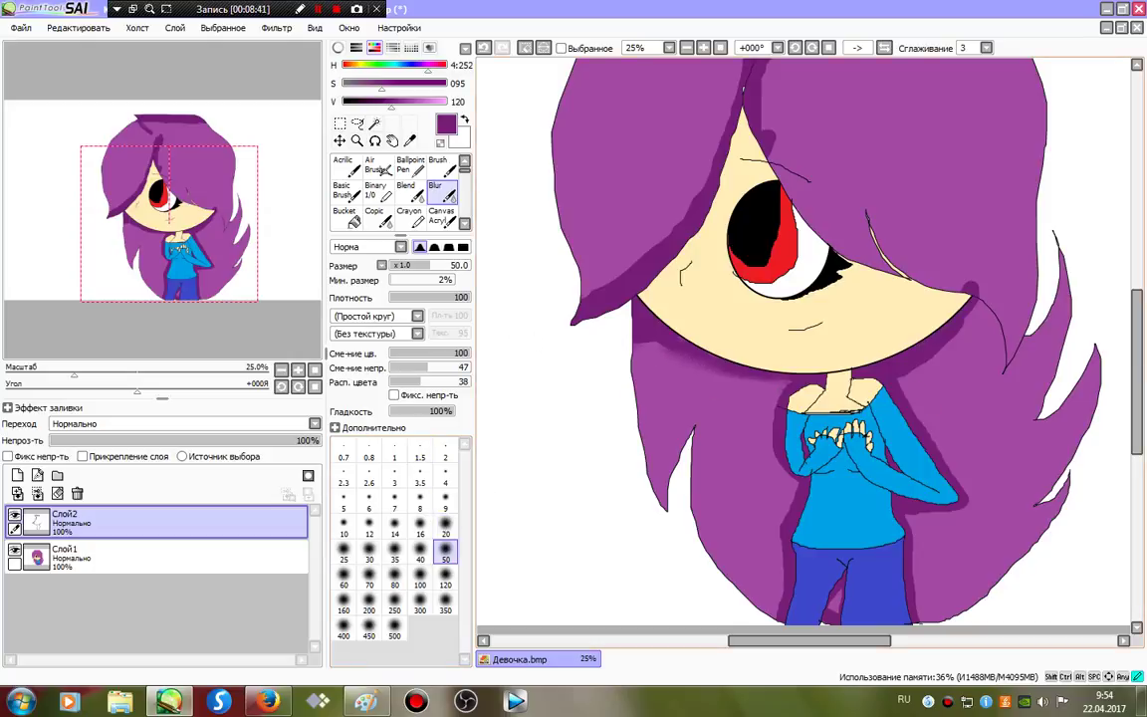
pyautogui.click(446, 576)
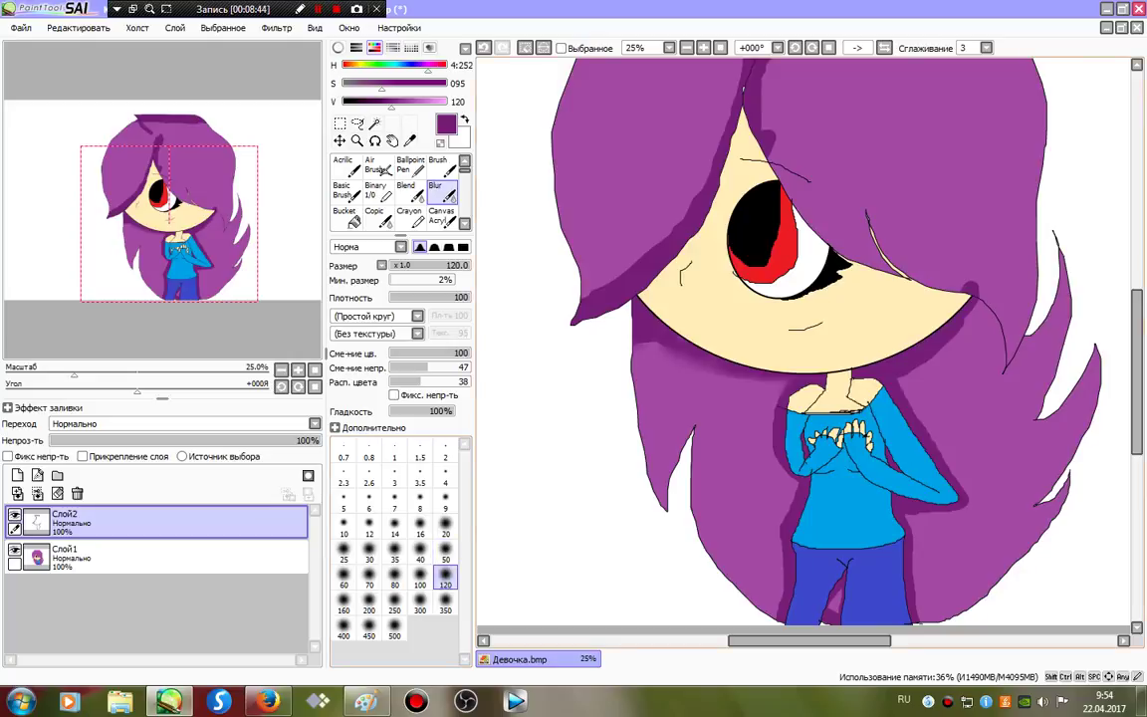
# Step: Blur the dark shading on the back hair under the chin, around the arms and body, and between the legs
pyautogui.moveTo(643, 331)
pyautogui.mouseDown()
pyautogui.moveTo(747, 345)
pyautogui.moveTo(580, 329)
pyautogui.moveTo(918, 368)
pyautogui.moveTo(733, 370)
pyautogui.moveTo(889, 424)
pyautogui.moveTo(913, 412)
pyautogui.moveTo(815, 381)
pyautogui.moveTo(781, 449)
pyautogui.moveTo(775, 437)
pyautogui.moveTo(808, 565)
pyautogui.mouseUp()
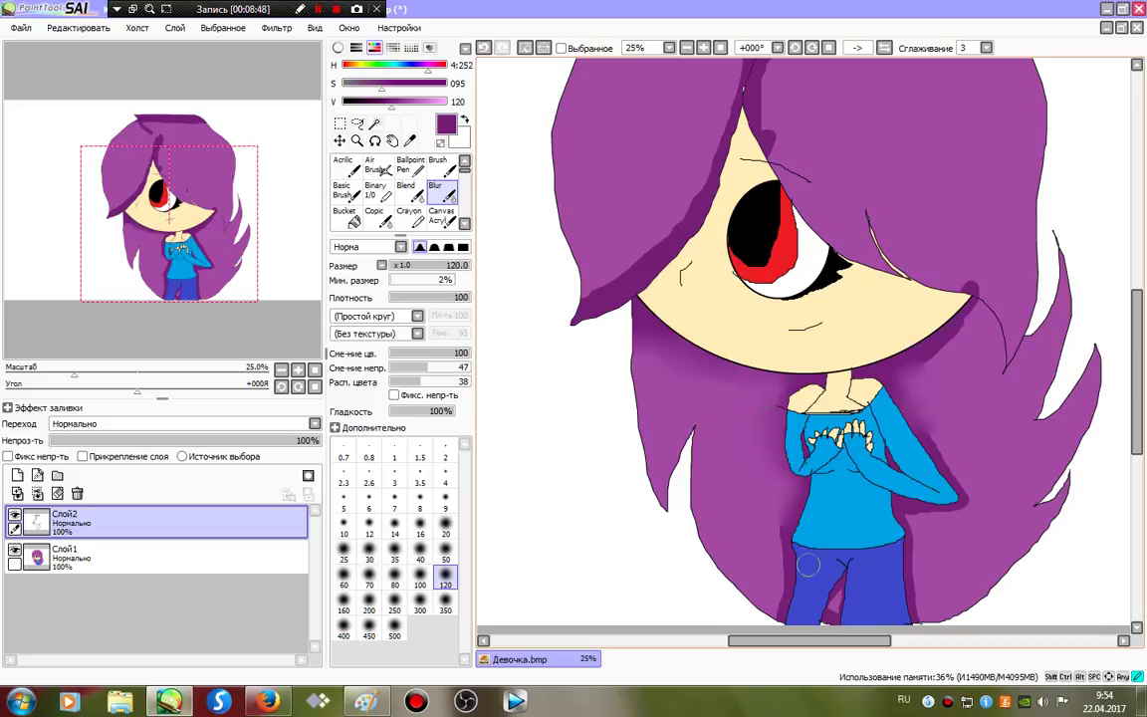
pyautogui.moveTo(782, 617)
pyautogui.mouseDown()
pyautogui.moveTo(826, 561)
pyautogui.moveTo(781, 532)
pyautogui.mouseUp()
pyautogui.moveTo(836, 610); pyautogui.dragTo(828, 595)
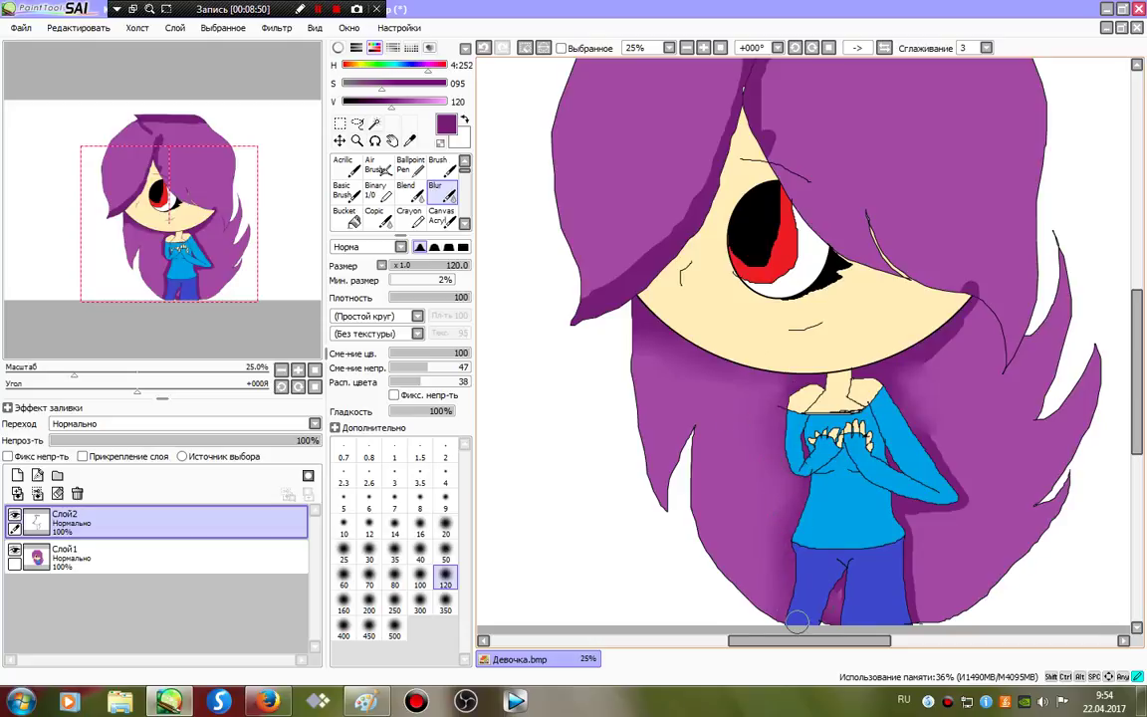
pyautogui.moveTo(917, 594)
pyautogui.mouseDown()
pyautogui.moveTo(907, 505)
pyautogui.moveTo(880, 517)
pyautogui.moveTo(905, 498)
pyautogui.moveTo(862, 500)
pyautogui.moveTo(942, 510)
pyautogui.moveTo(929, 448)
pyautogui.mouseUp()
pyautogui.moveTo(960, 326)
pyautogui.mouseDown()
pyautogui.moveTo(944, 339)
pyautogui.moveTo(973, 286)
pyautogui.mouseUp()
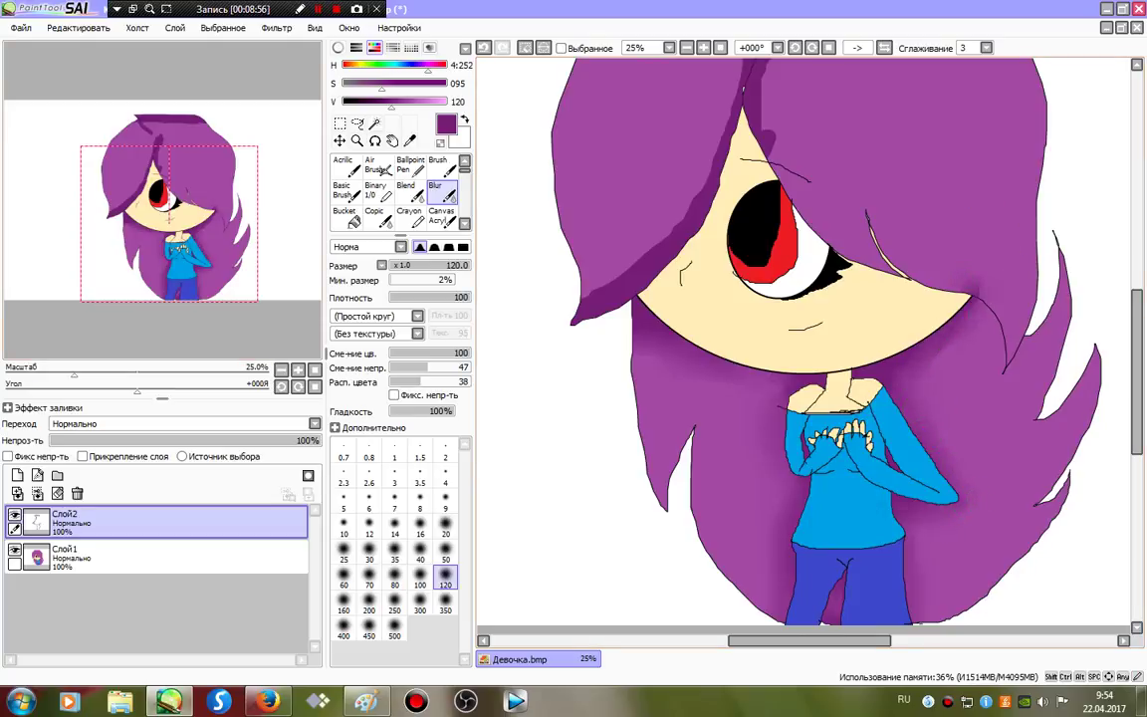
pyautogui.moveTo(943, 380); pyautogui.dragTo(958, 486)
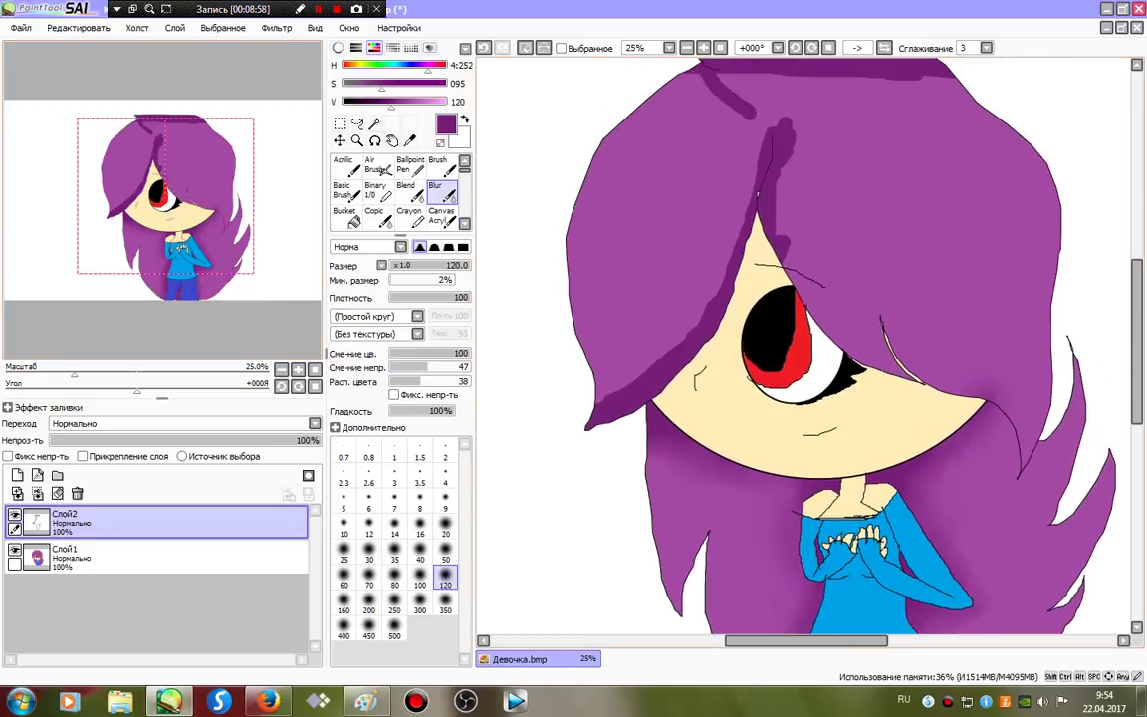
# Step: Blur the dark shading along the parting, the inner edge of the fringe and the crown
pyautogui.moveTo(793, 186)
pyautogui.mouseDown()
pyautogui.moveTo(766, 323)
pyautogui.moveTo(734, 233)
pyautogui.moveTo(726, 310)
pyautogui.moveTo(737, 303)
pyautogui.moveTo(782, 115)
pyautogui.mouseUp()
pyautogui.moveTo(717, 301)
pyautogui.mouseDown()
pyautogui.moveTo(679, 345)
pyautogui.moveTo(608, 391)
pyautogui.mouseUp()
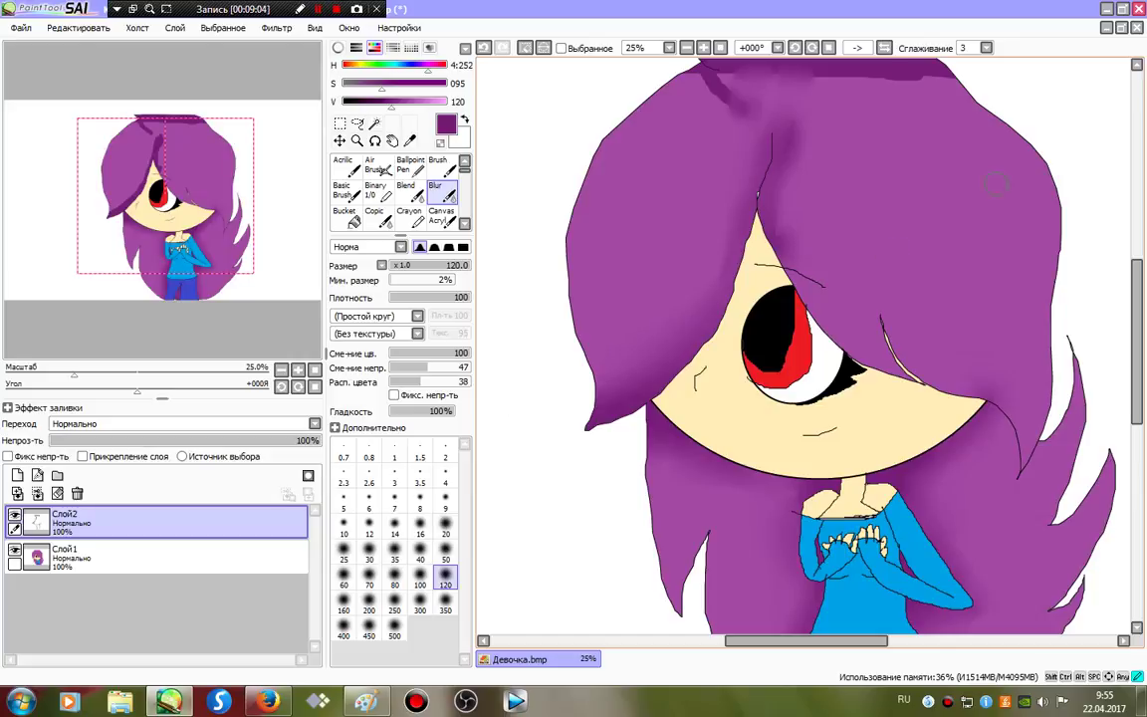
pyautogui.moveTo(837, 72); pyautogui.dragTo(828, 139)
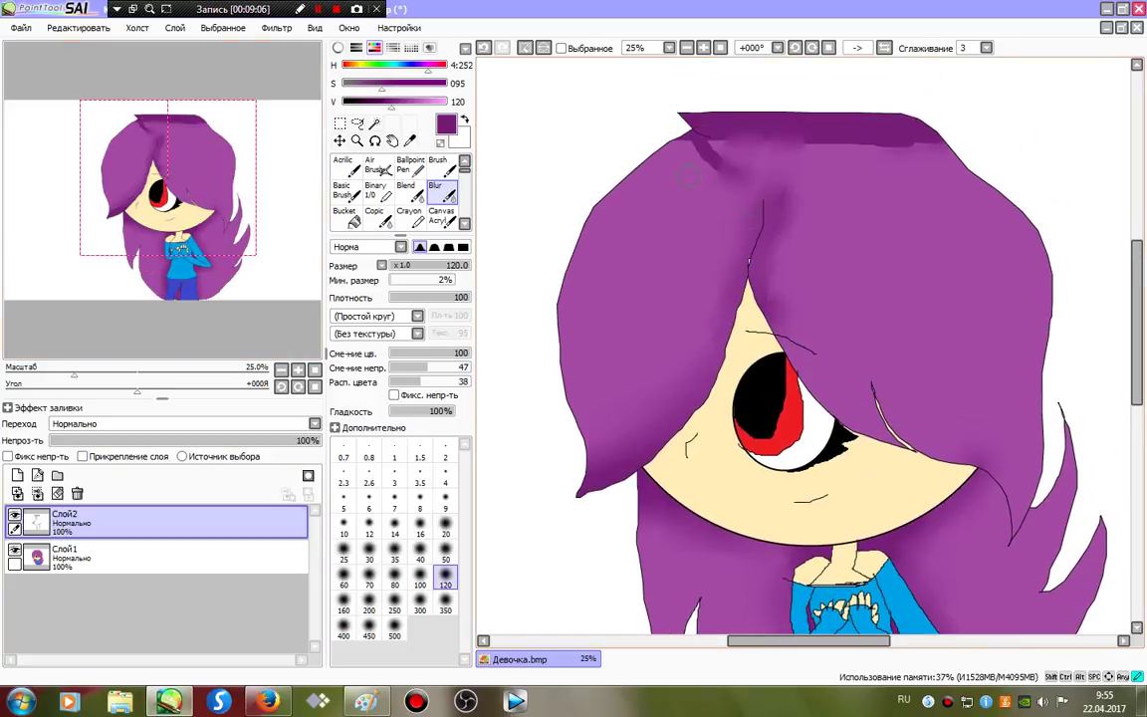
pyautogui.moveTo(688, 177); pyautogui.dragTo(931, 101)
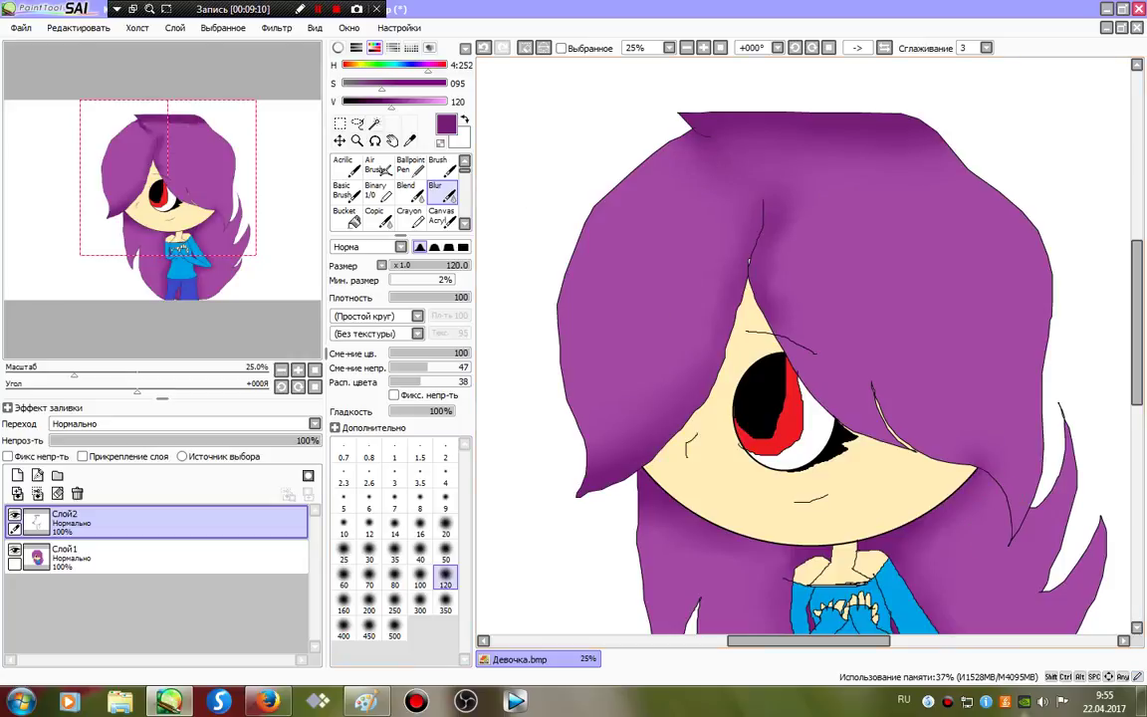
pyautogui.click(1043, 702)
pyautogui.moveTo(1036, 529); pyautogui.dragTo(1035, 511)
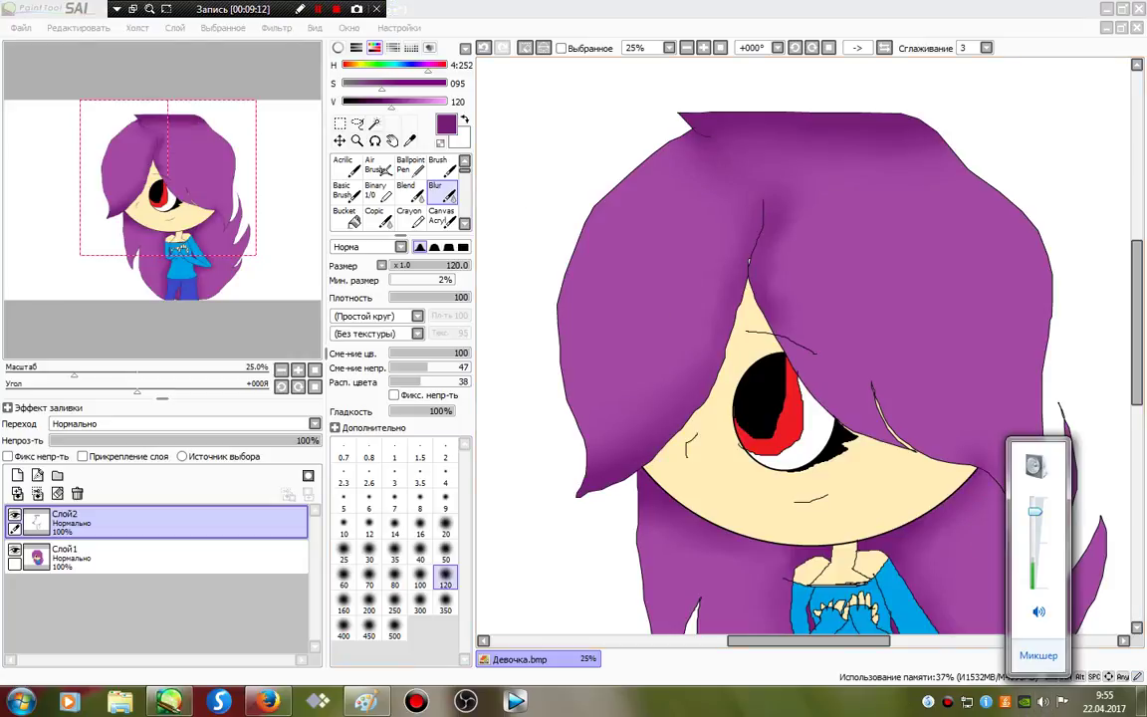
pyautogui.click(1042, 702)
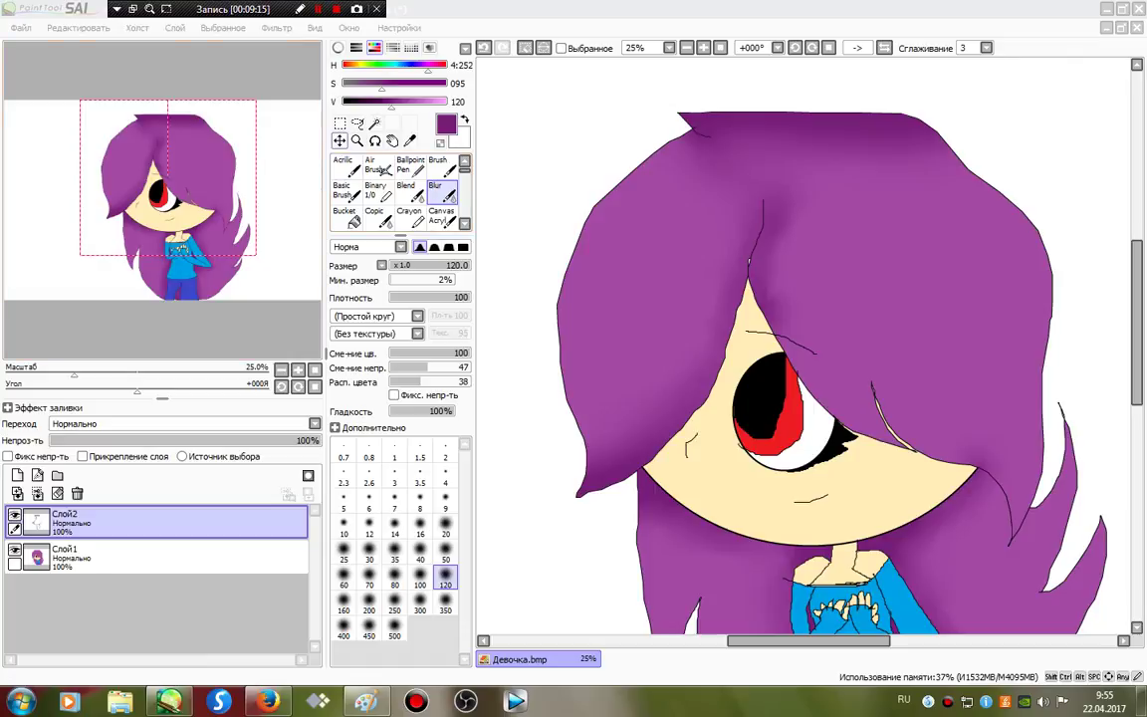
# Step: Raise the Binary brush colour to a V value of 255 and paint light pink highlight strokes on the front and back hair
pyautogui.click(379, 192)
pyautogui.click(379, 192)
pyautogui.moveTo(391, 102); pyautogui.dragTo(448, 102)
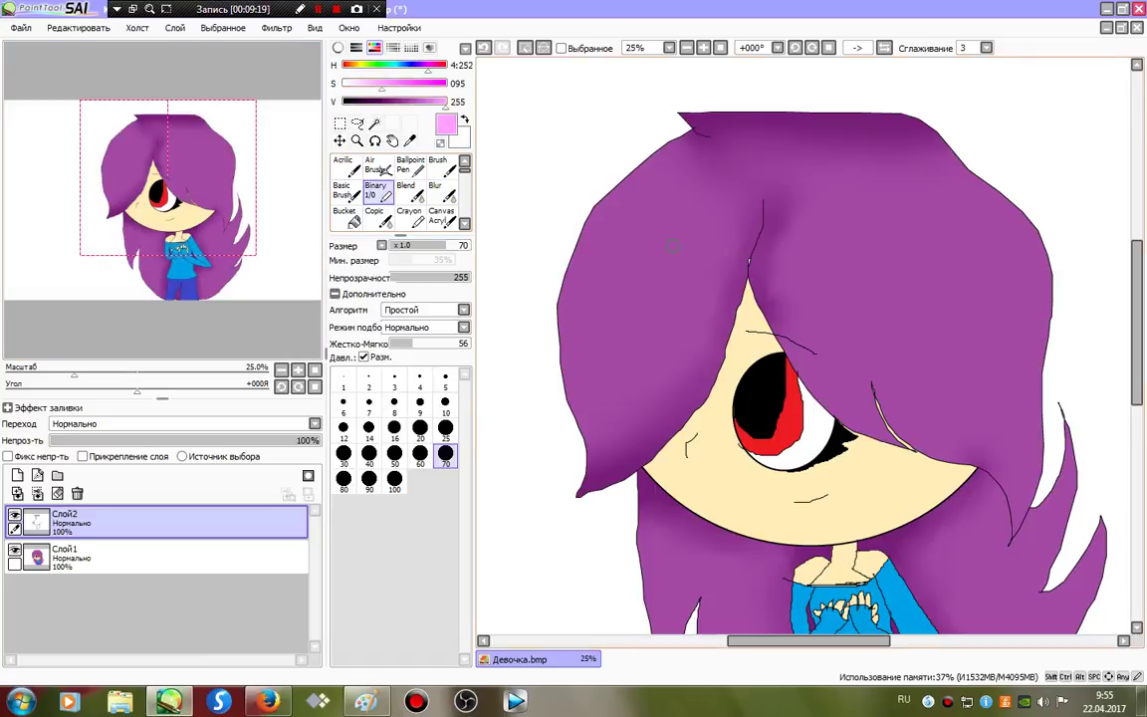
pyautogui.moveTo(665, 221); pyautogui.dragTo(594, 381)
pyautogui.moveTo(875, 237); pyautogui.dragTo(981, 427)
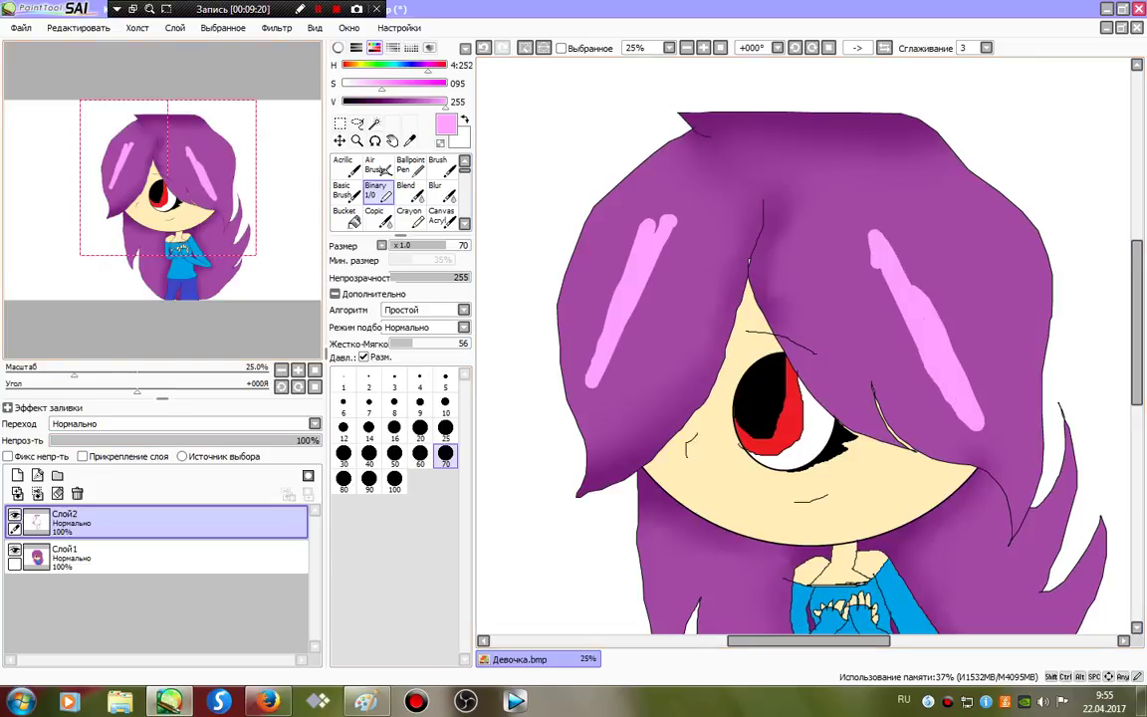
pyautogui.moveTo(921, 317); pyautogui.dragTo(877, 80)
pyautogui.moveTo(615, 350); pyautogui.dragTo(717, 454)
pyautogui.moveTo(970, 327); pyautogui.dragTo(943, 292)
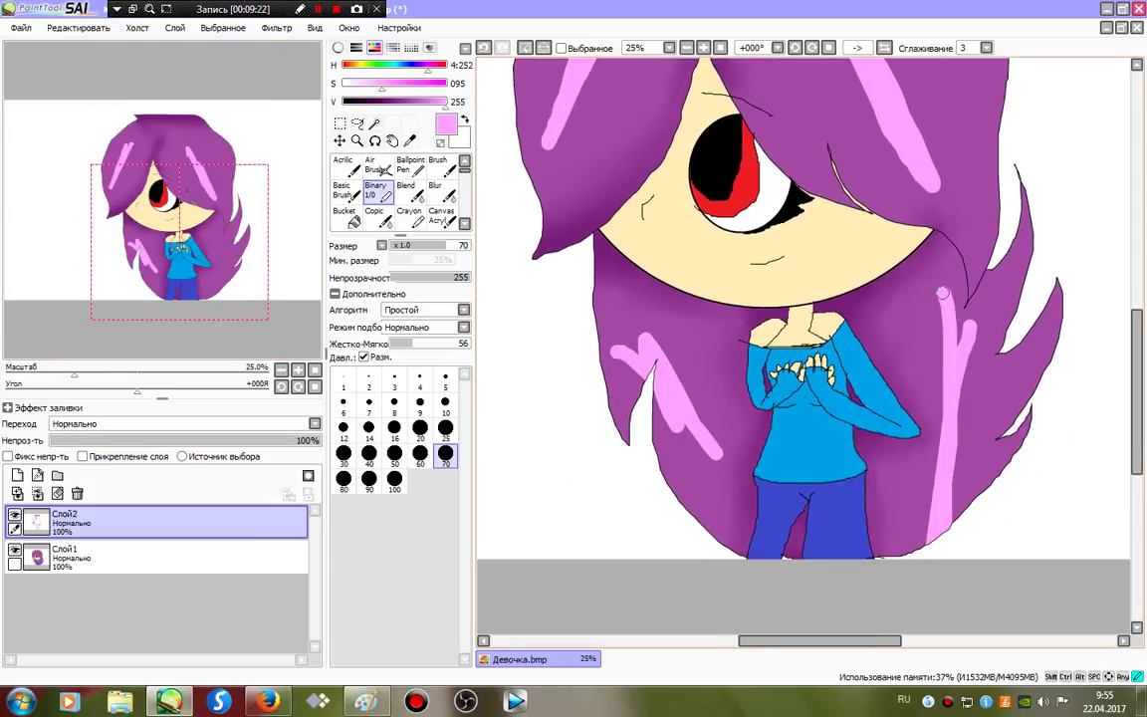
# Step: Soften the light pink highlights on the back and front hair with the size 120 Blur brush
pyautogui.click(435, 192)
pyautogui.moveTo(558, 303)
pyautogui.mouseDown()
pyautogui.moveTo(712, 498)
pyautogui.moveTo(603, 344)
pyautogui.moveTo(567, 318)
pyautogui.moveTo(726, 470)
pyautogui.mouseUp()
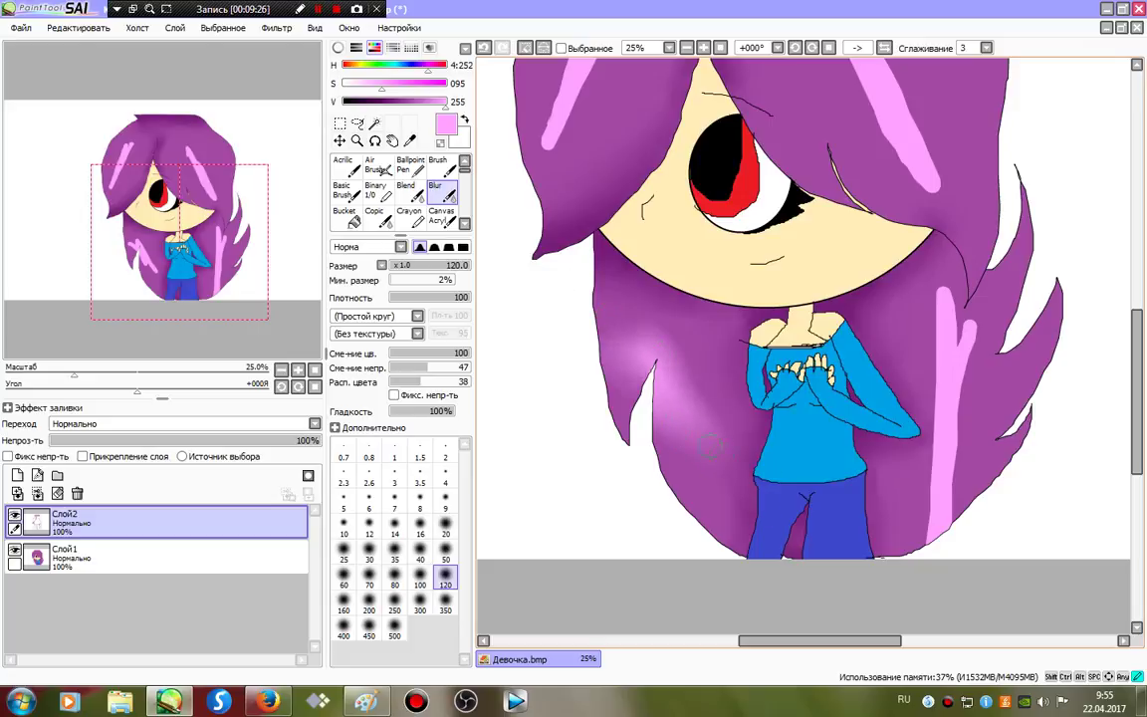
pyautogui.moveTo(898, 469)
pyautogui.mouseDown()
pyautogui.moveTo(948, 457)
pyautogui.moveTo(924, 334)
pyautogui.moveTo(955, 224)
pyautogui.moveTo(966, 362)
pyautogui.mouseUp()
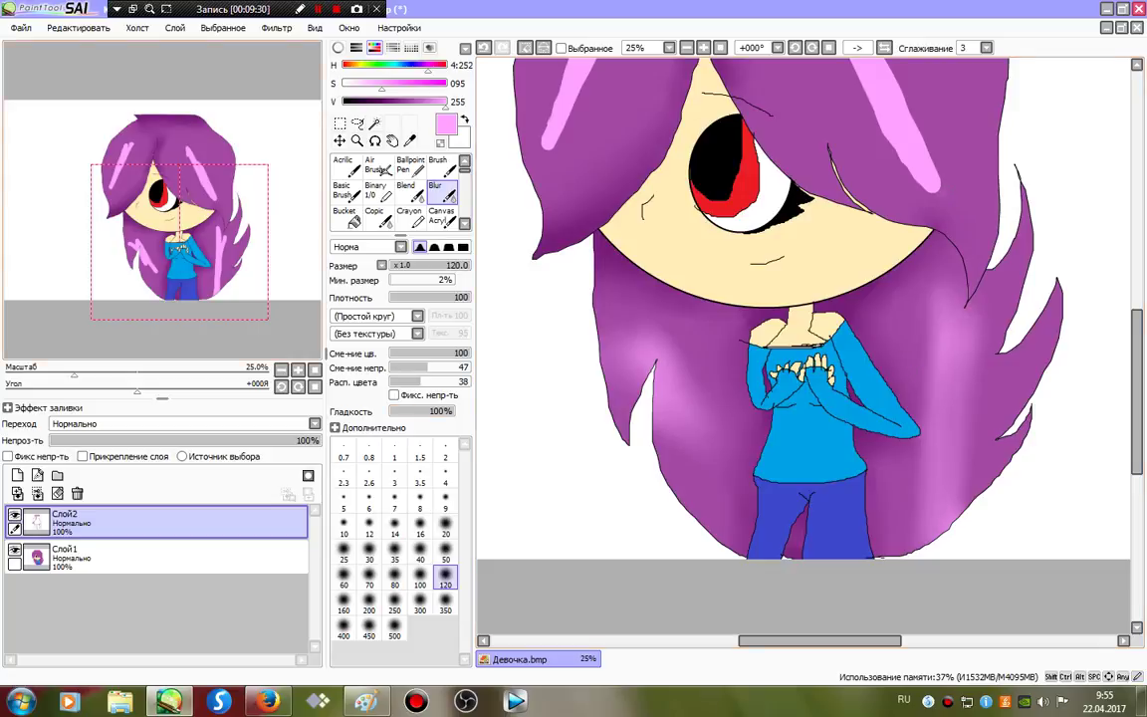
pyautogui.scroll(5, 717, 376)
pyautogui.moveTo(706, 377)
pyautogui.mouseDown()
pyautogui.moveTo(596, 299)
pyautogui.moveTo(631, 245)
pyautogui.moveTo(629, 285)
pyautogui.moveTo(496, 402)
pyautogui.moveTo(546, 536)
pyautogui.moveTo(612, 287)
pyautogui.mouseUp()
pyautogui.moveTo(884, 339)
pyautogui.mouseDown()
pyautogui.moveTo(944, 456)
pyautogui.moveTo(776, 259)
pyautogui.moveTo(857, 388)
pyautogui.moveTo(997, 502)
pyautogui.mouseUp()
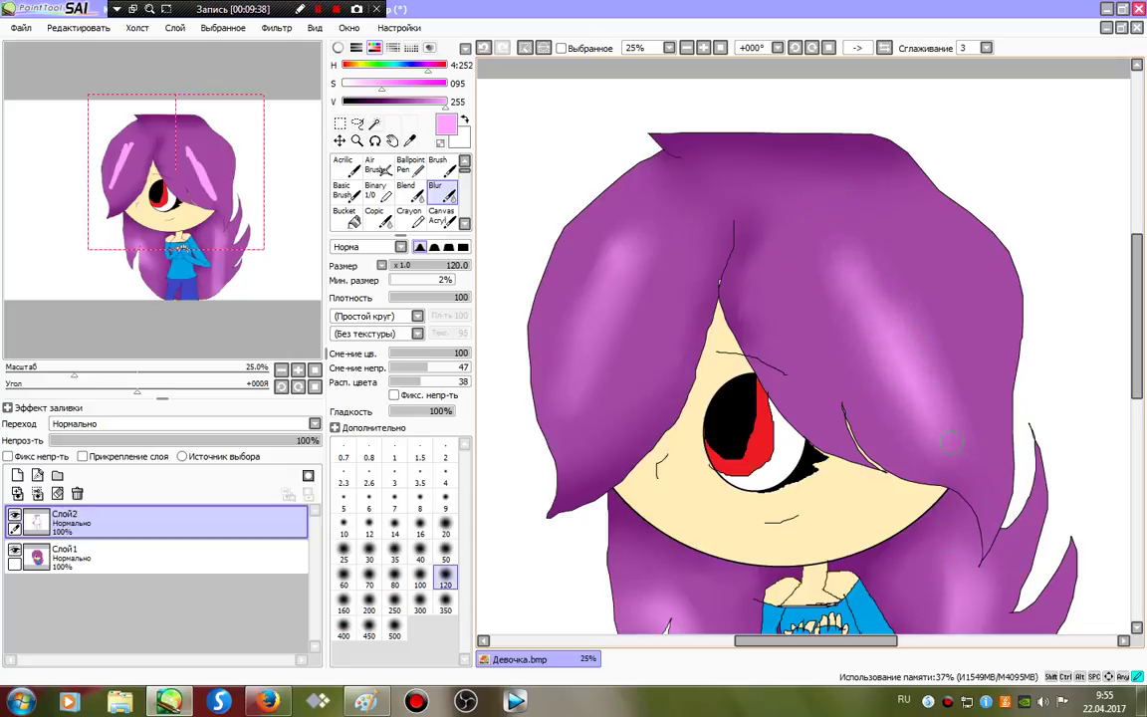
pyautogui.click(317, 9)
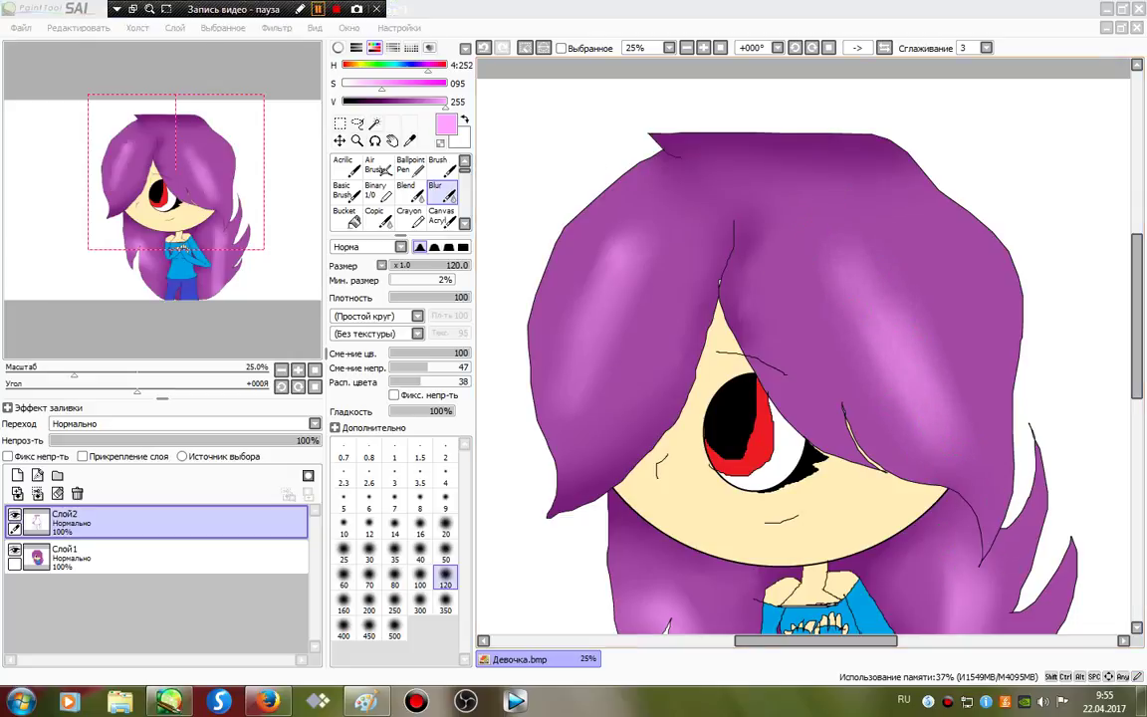
# Step: Select the face, the neck and both shoulders with the Magic Wand
pyautogui.moveTo(176, 171); pyautogui.dragTo(180, 211)
pyautogui.click(375, 124)
pyautogui.click(717, 374)
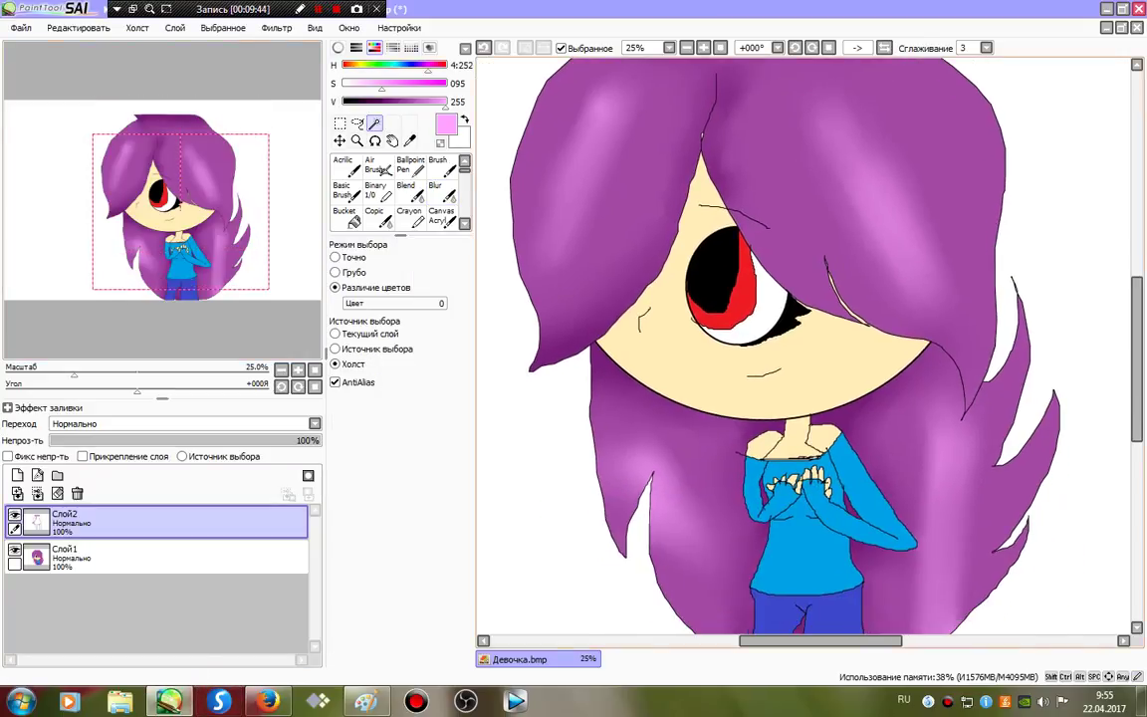
pyautogui.click(797, 436)
pyautogui.click(765, 445)
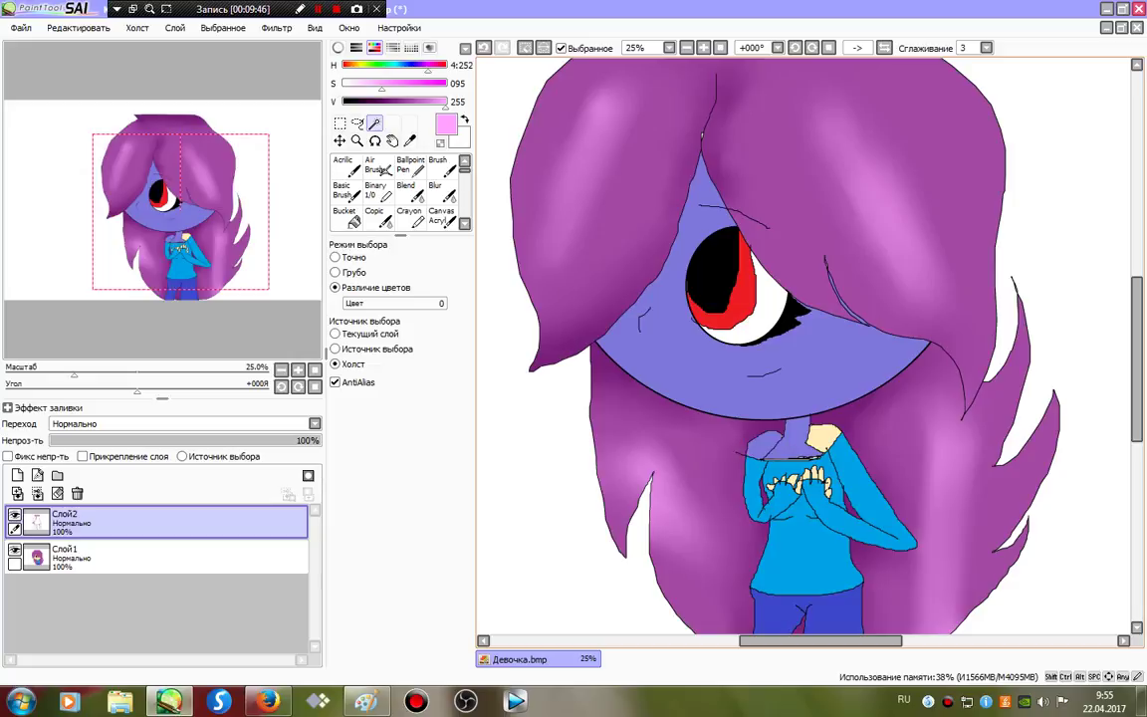
pyautogui.click(827, 438)
# Step: Add all the fingers of both hands to the Magic Wand selection
pyautogui.click(702, 47)
pyautogui.click(702, 47)
pyautogui.click(702, 47)
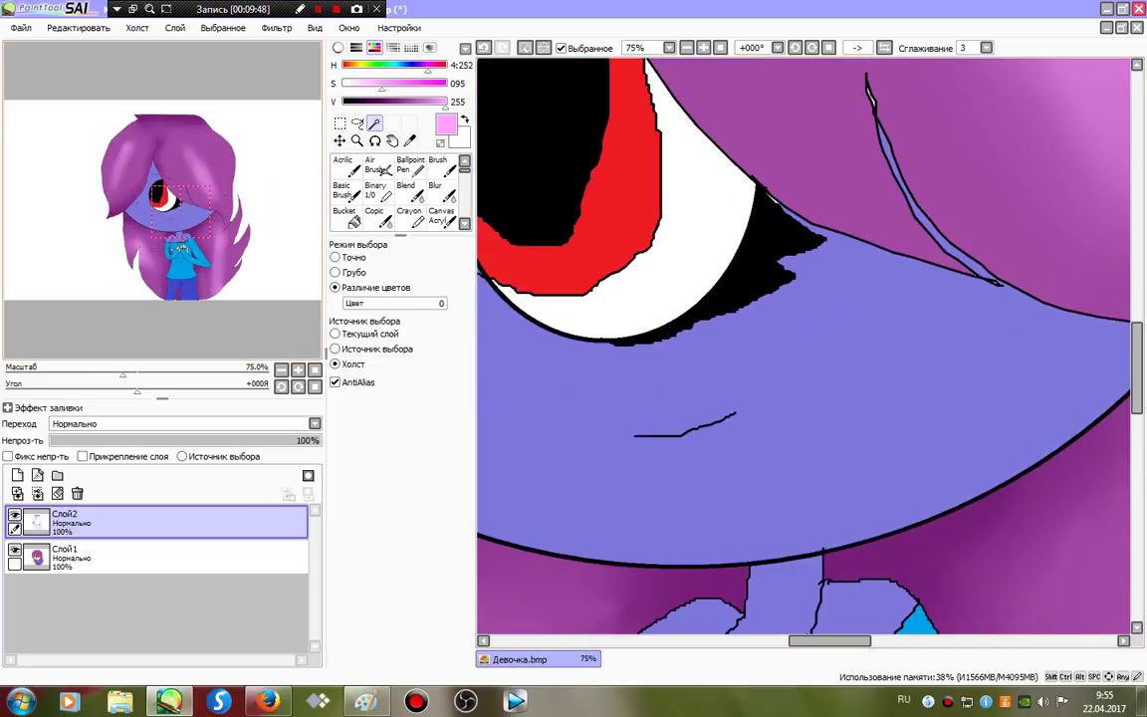
pyautogui.moveTo(180, 213); pyautogui.dragTo(183, 255)
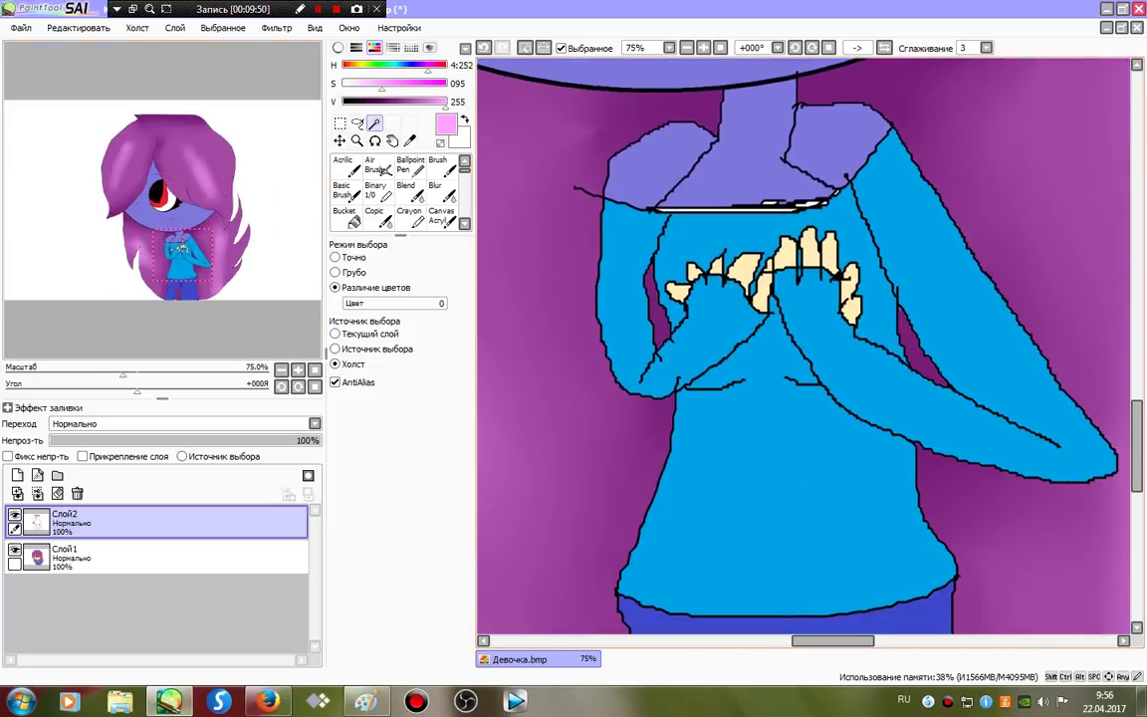
pyautogui.click(678, 290)
pyautogui.click(717, 268)
pyautogui.click(742, 268)
pyautogui.click(763, 293)
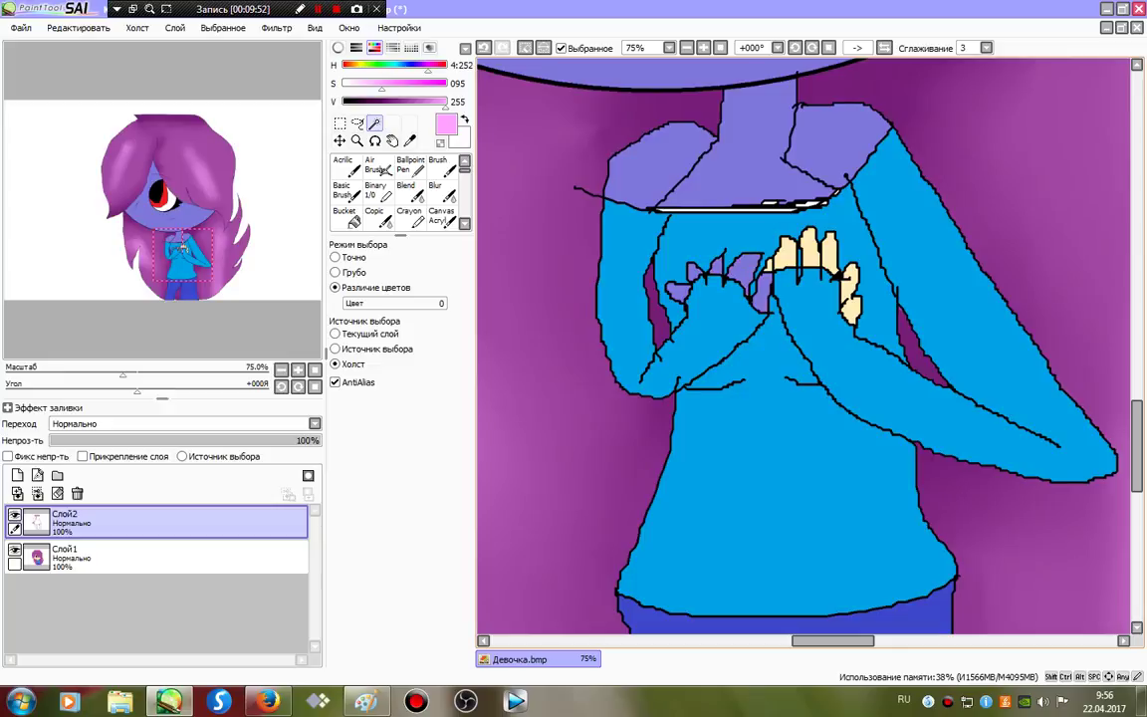
pyautogui.click(787, 254)
pyautogui.click(808, 251)
pyautogui.click(831, 253)
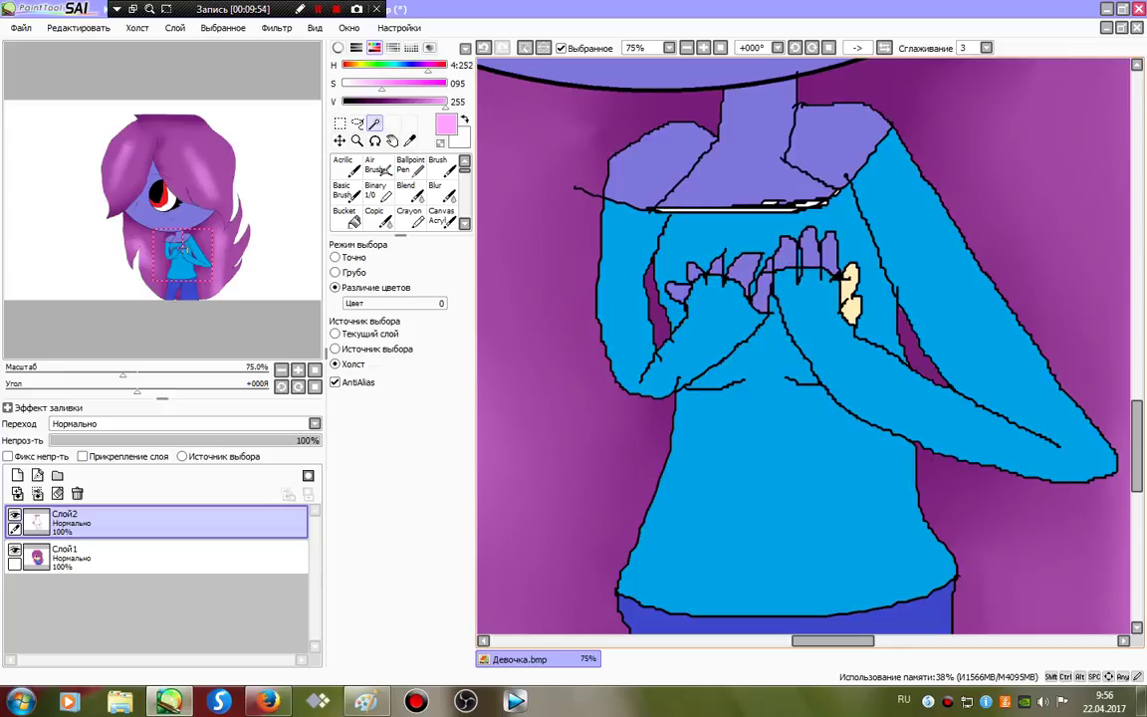
pyautogui.click(851, 283)
# Step: Paint orange shading strokes on the shoulders, neck and fingers with the Binary brush, with the colour's S value at 255
pyautogui.scroll(-1, 851, 282)
pyautogui.click(379, 192)
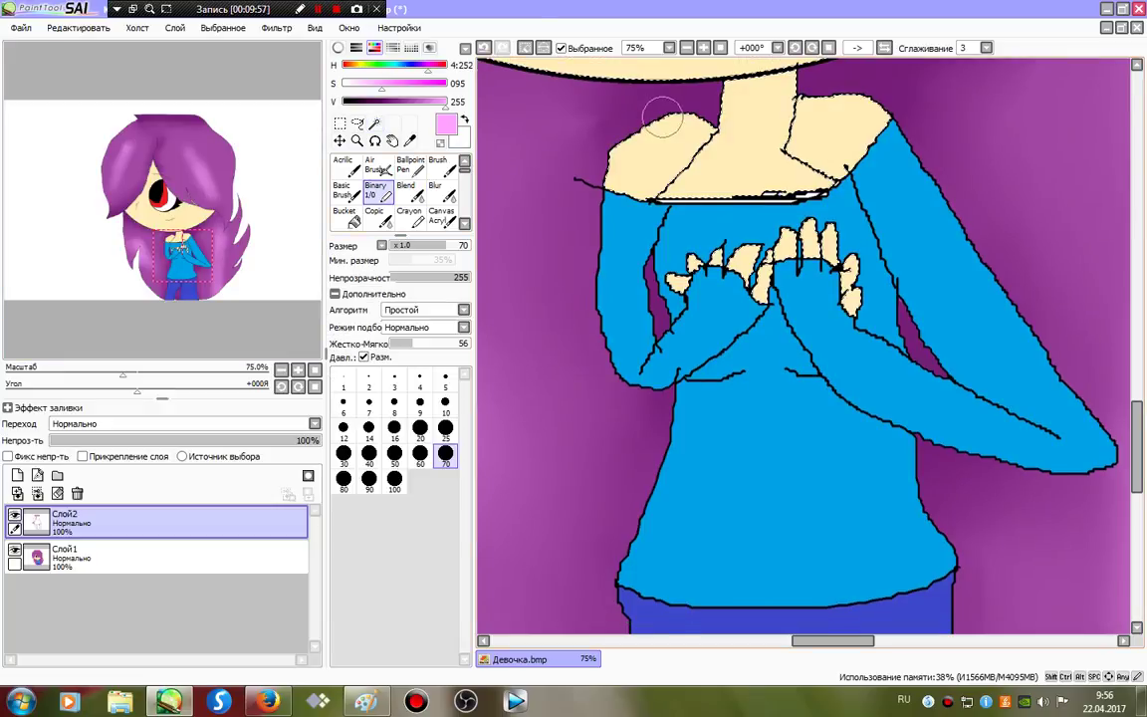
pyautogui.click(445, 84)
pyautogui.moveTo(714, 97); pyautogui.dragTo(653, 199)
pyautogui.moveTo(811, 93)
pyautogui.mouseDown()
pyautogui.moveTo(785, 198)
pyautogui.moveTo(806, 213)
pyautogui.moveTo(688, 243)
pyautogui.moveTo(759, 242)
pyautogui.mouseUp()
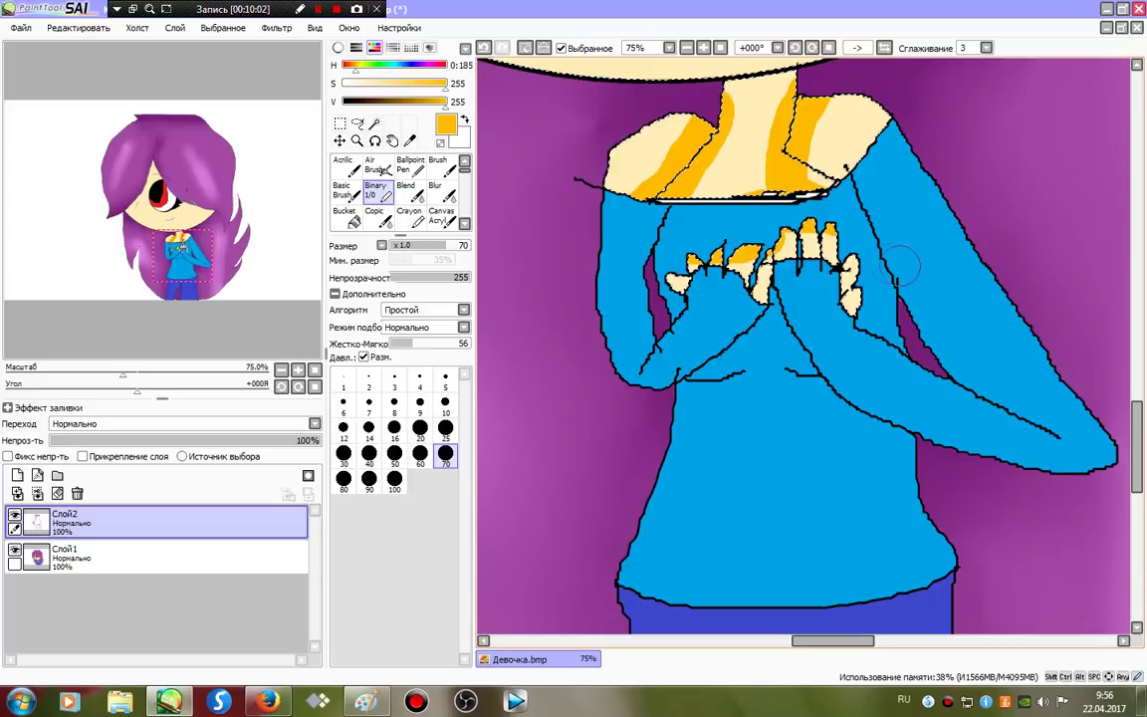
pyautogui.moveTo(869, 253); pyautogui.dragTo(874, 301)
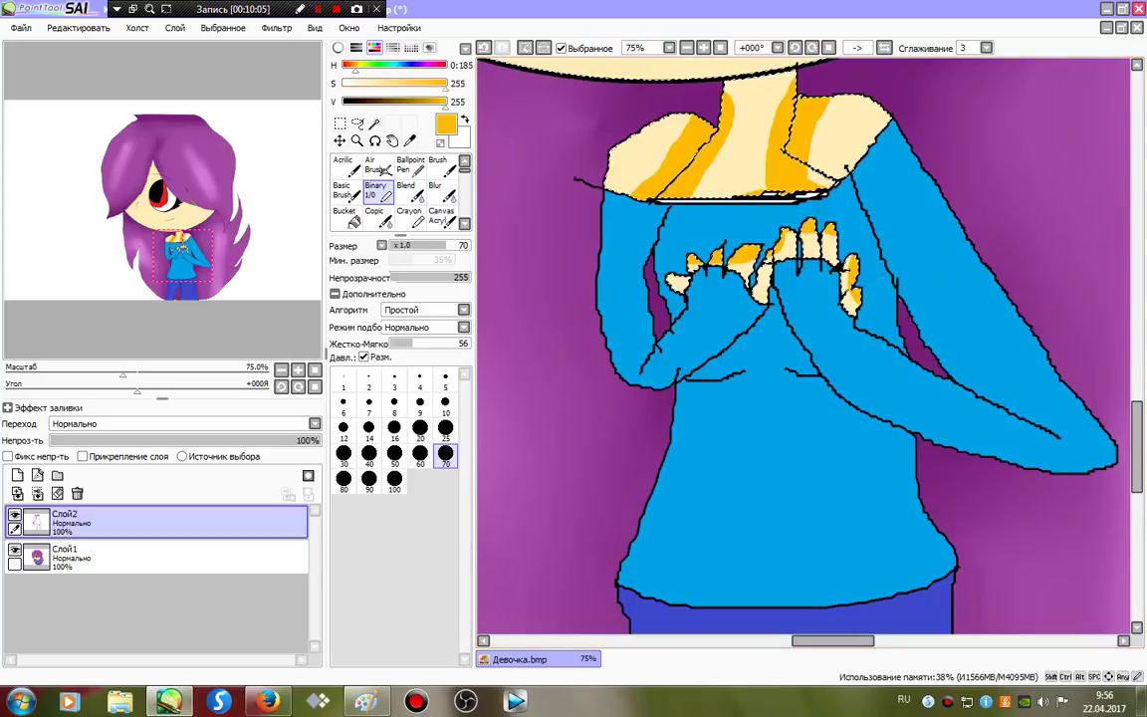
# Step: Lower the brush colour's S value to 0 and paint white highlights on the shoulders, neck and fingers
pyautogui.click(344, 84)
pyautogui.moveTo(624, 151); pyautogui.dragTo(640, 148)
pyautogui.moveTo(738, 146); pyautogui.dragTo(746, 108)
pyautogui.moveTo(849, 128); pyautogui.dragTo(844, 135)
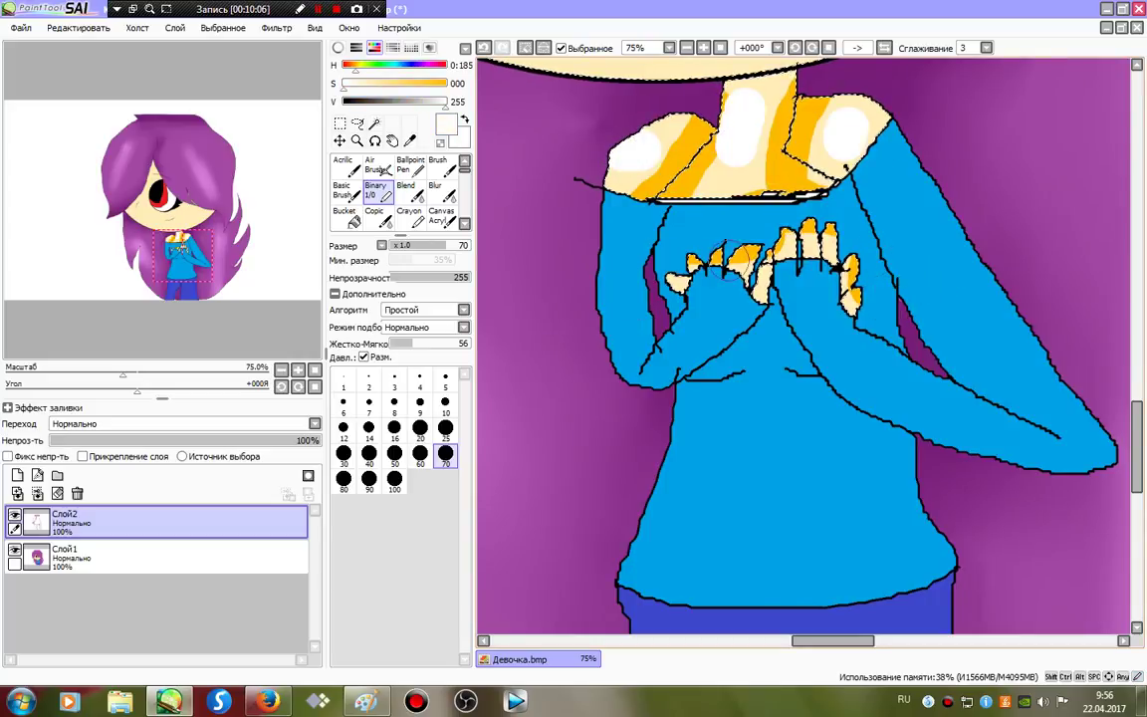
pyautogui.click(679, 293)
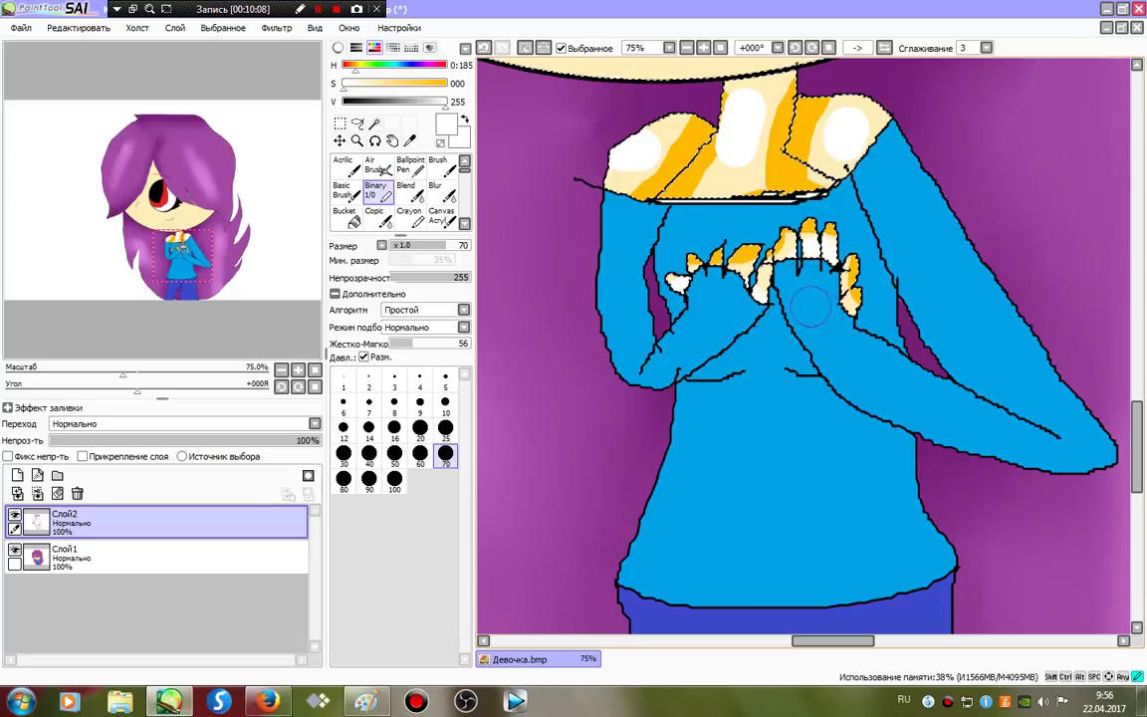
# Step: Blur the shading and highlights on the fingers at brush sizes 20 and 16, and on the neck and shoulders at size 40
pyautogui.click(441, 192)
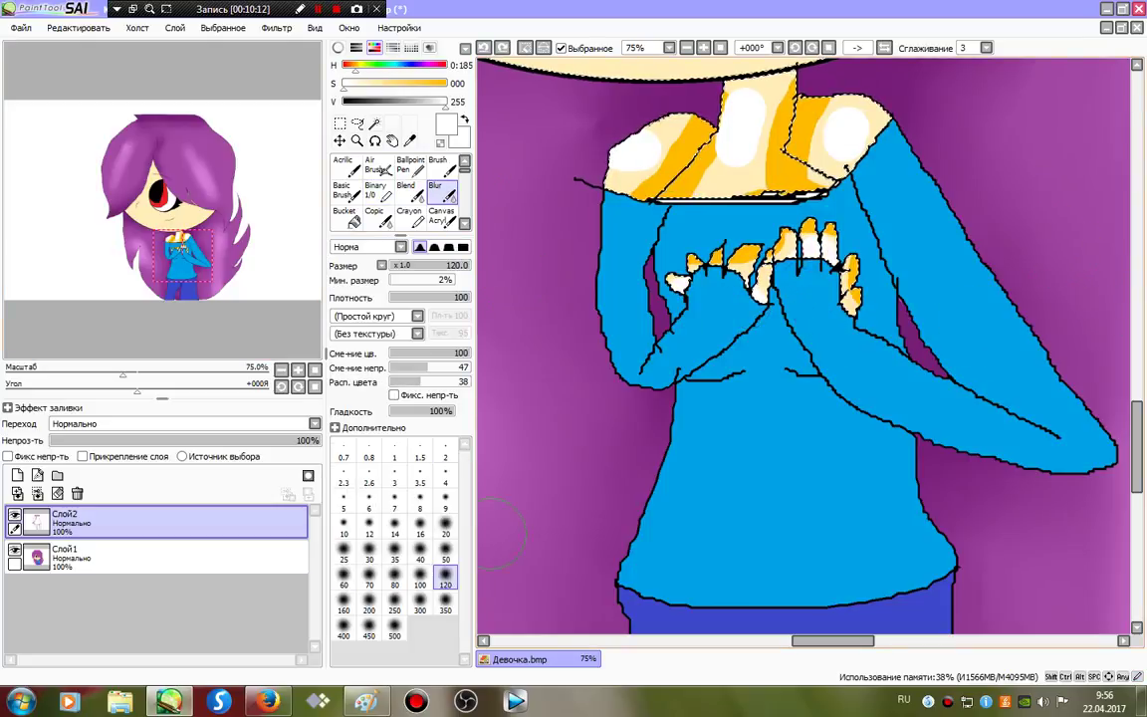
pyautogui.click(445, 527)
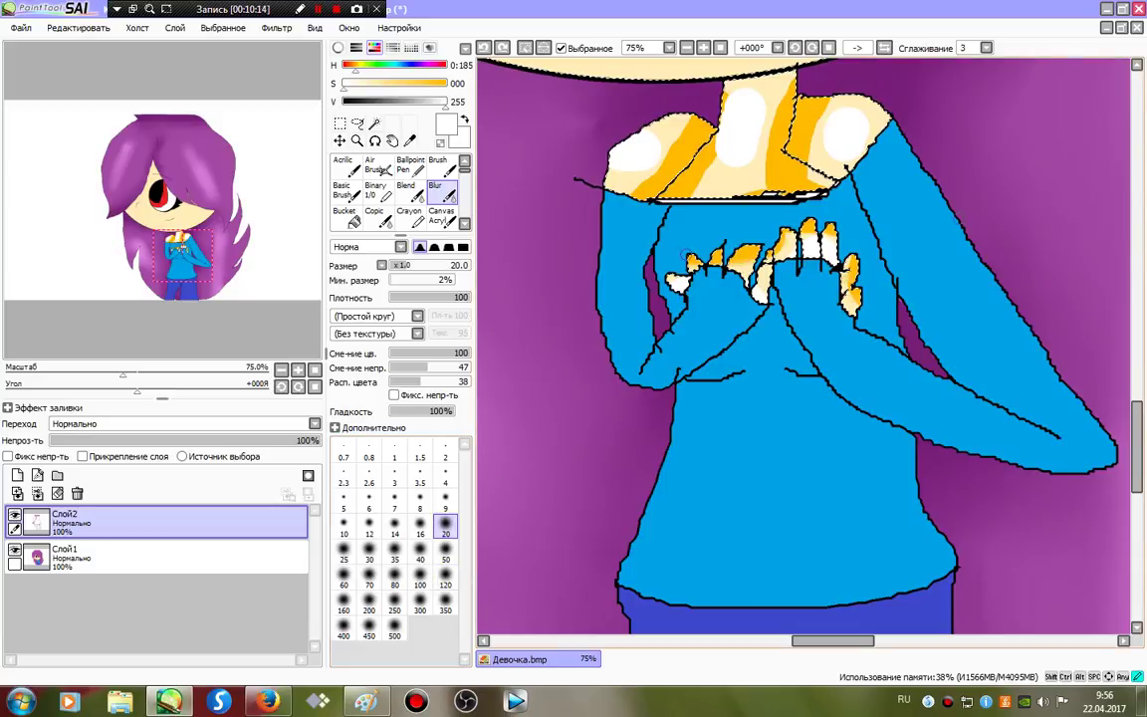
pyautogui.click(420, 528)
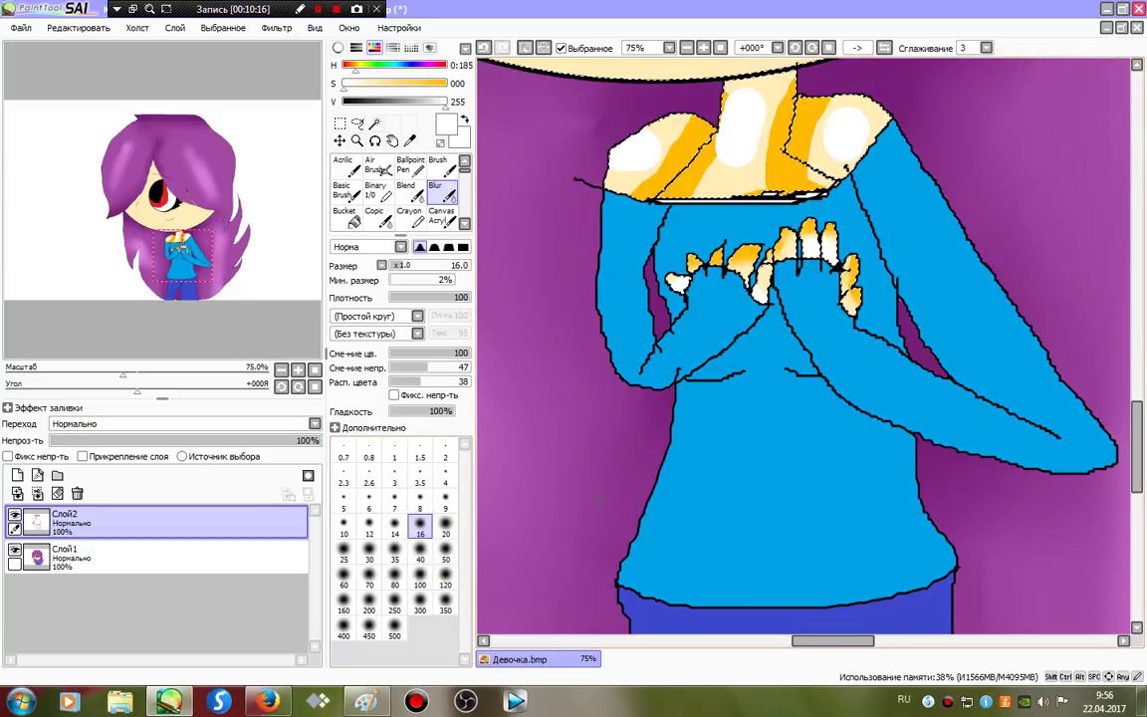
pyautogui.click(419, 552)
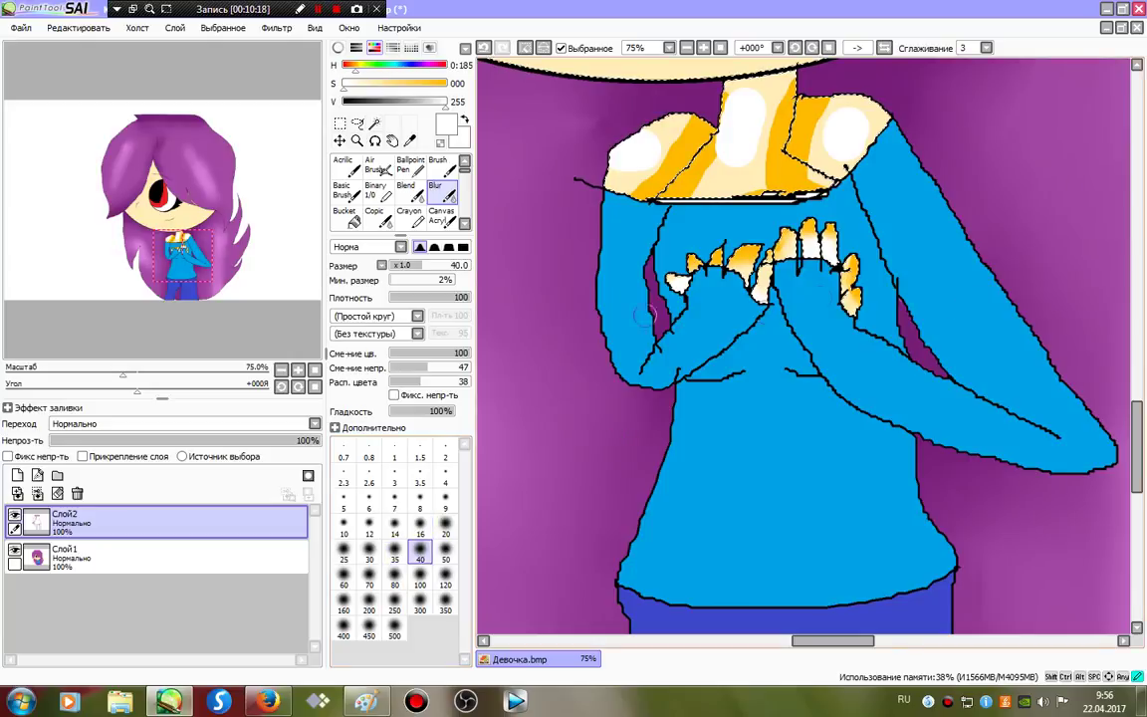
pyautogui.moveTo(622, 154); pyautogui.dragTo(891, 126)
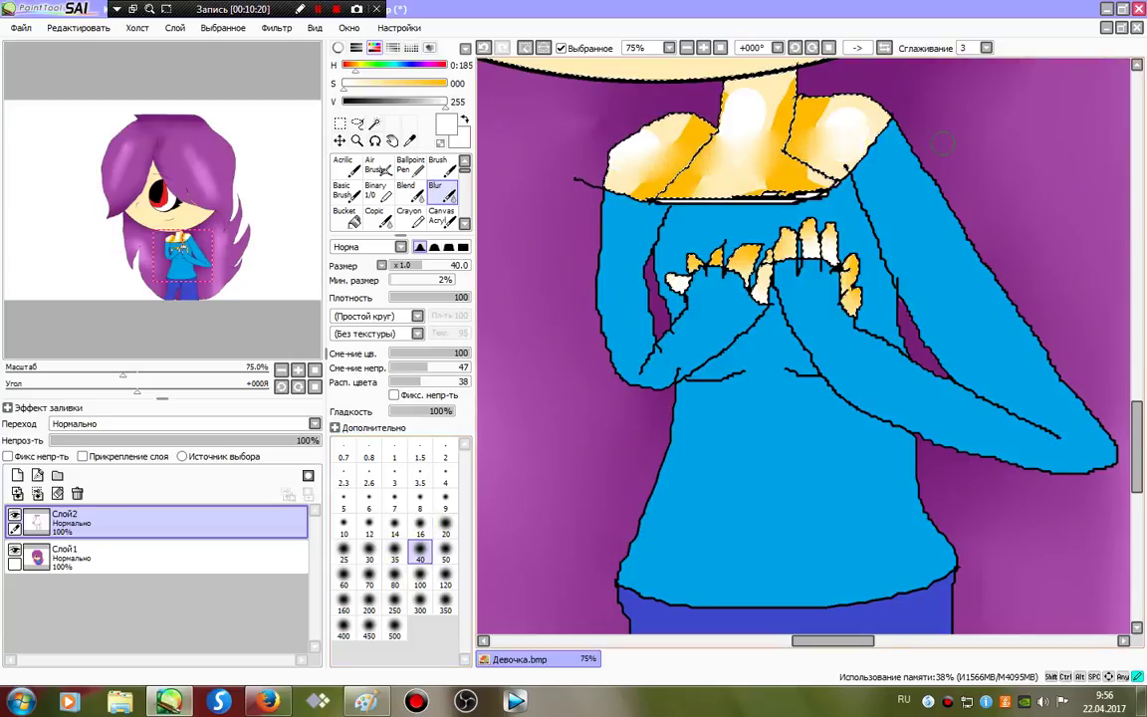
pyautogui.moveTo(629, 140); pyautogui.dragTo(931, 94)
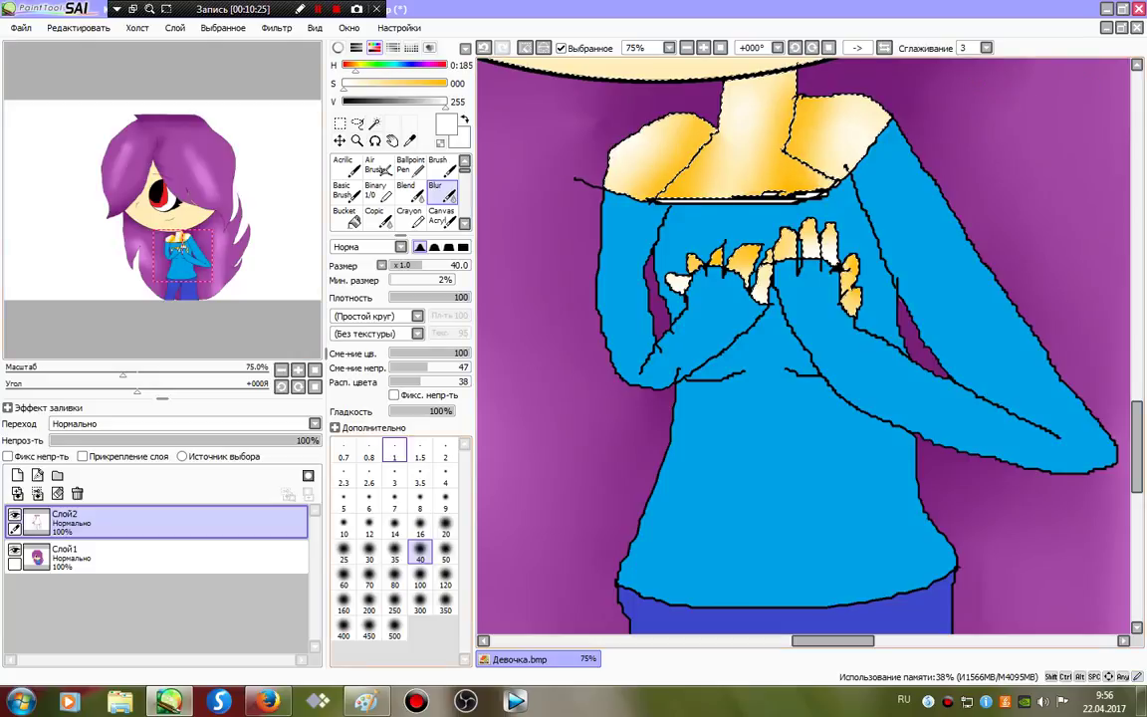
# Step: Sample the skin colour with the Binary brush, raise its S value to 255 and paint an orange stroke along the fringe above the eye
pyautogui.moveTo(183, 239); pyautogui.dragTo(185, 222)
pyautogui.moveTo(637, 478); pyautogui.dragTo(787, 390)
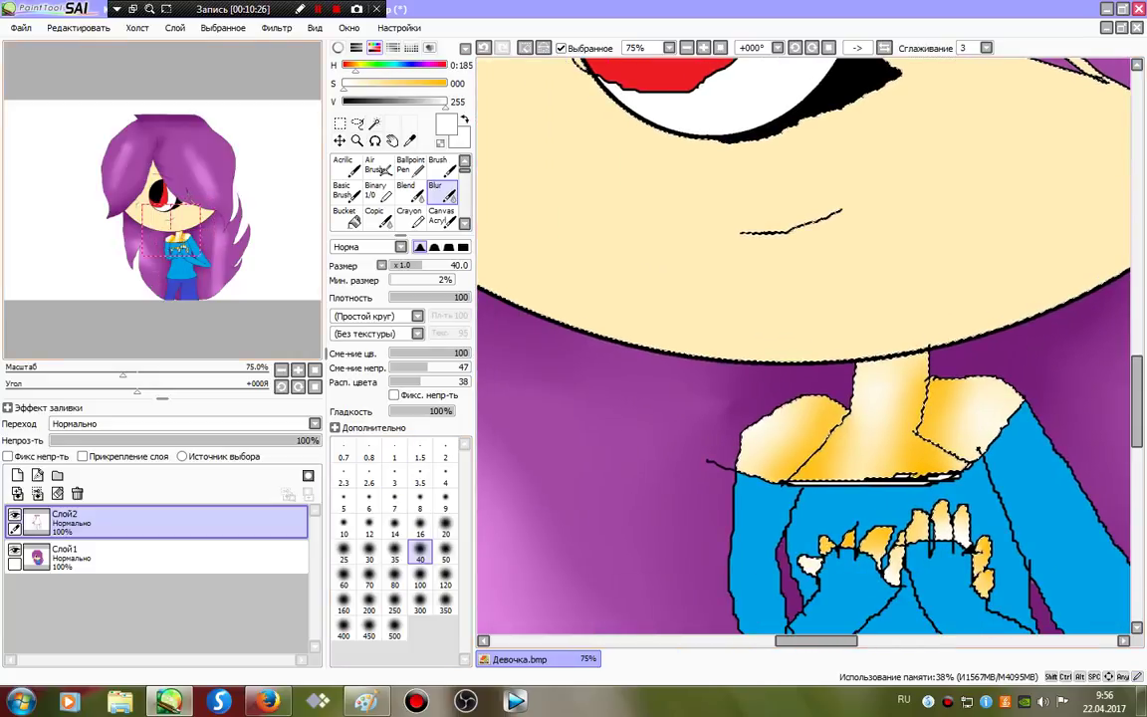
pyautogui.click(379, 191)
pyautogui.rightClick(707, 248)
pyautogui.moveTo(372, 86); pyautogui.dragTo(446, 87)
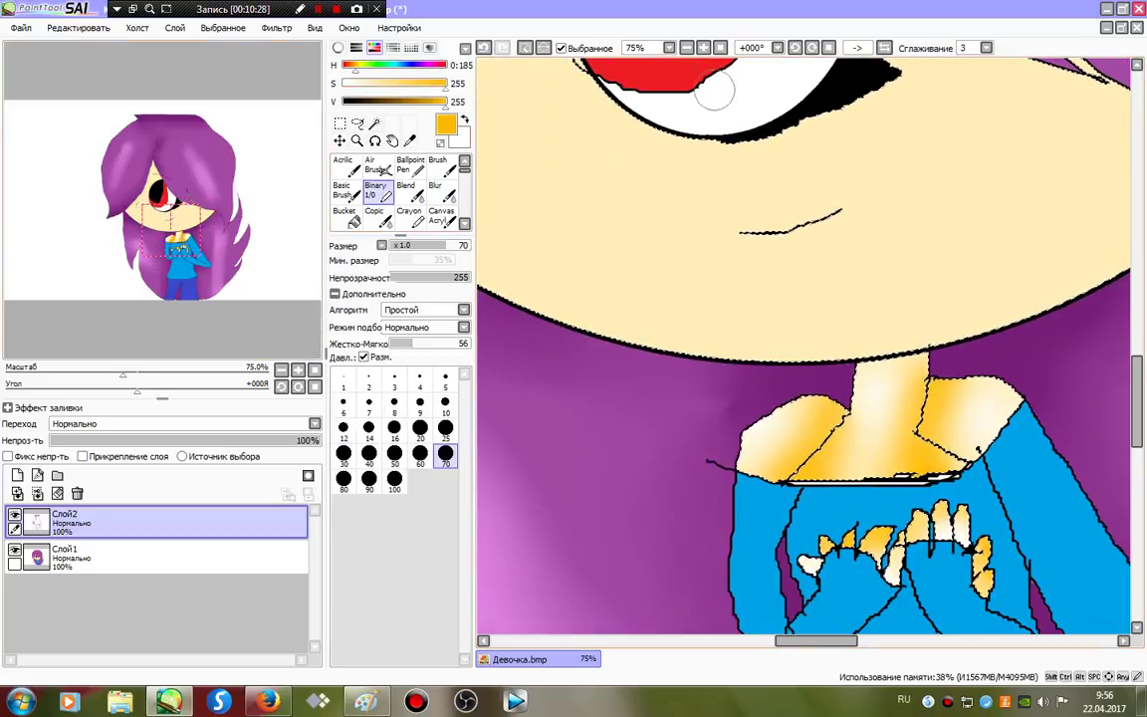
pyautogui.click(687, 48)
pyautogui.click(687, 48)
pyautogui.moveTo(748, 110); pyautogui.dragTo(746, 290)
pyautogui.click(752, 269)
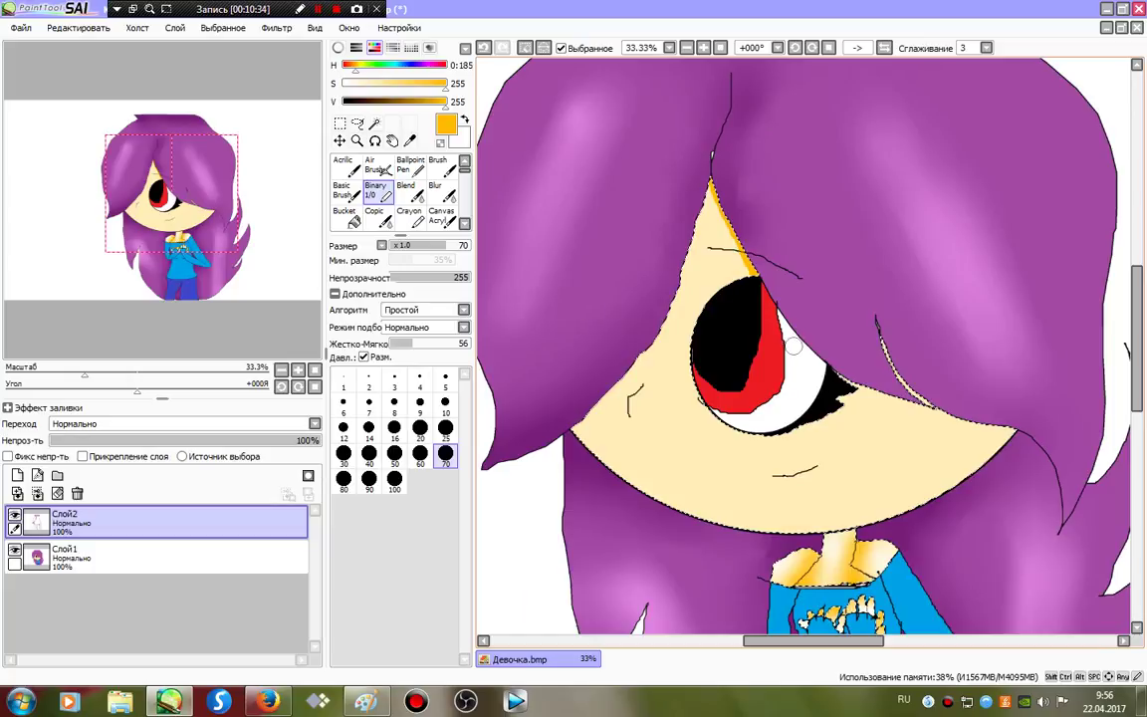
# Step: With the Binary brush at size 100, paint orange shading along the hair edges and chin, and white highlights on the face around the eye's lower edge
pyautogui.press(']')
pyautogui.press(']')
pyautogui.press(']')
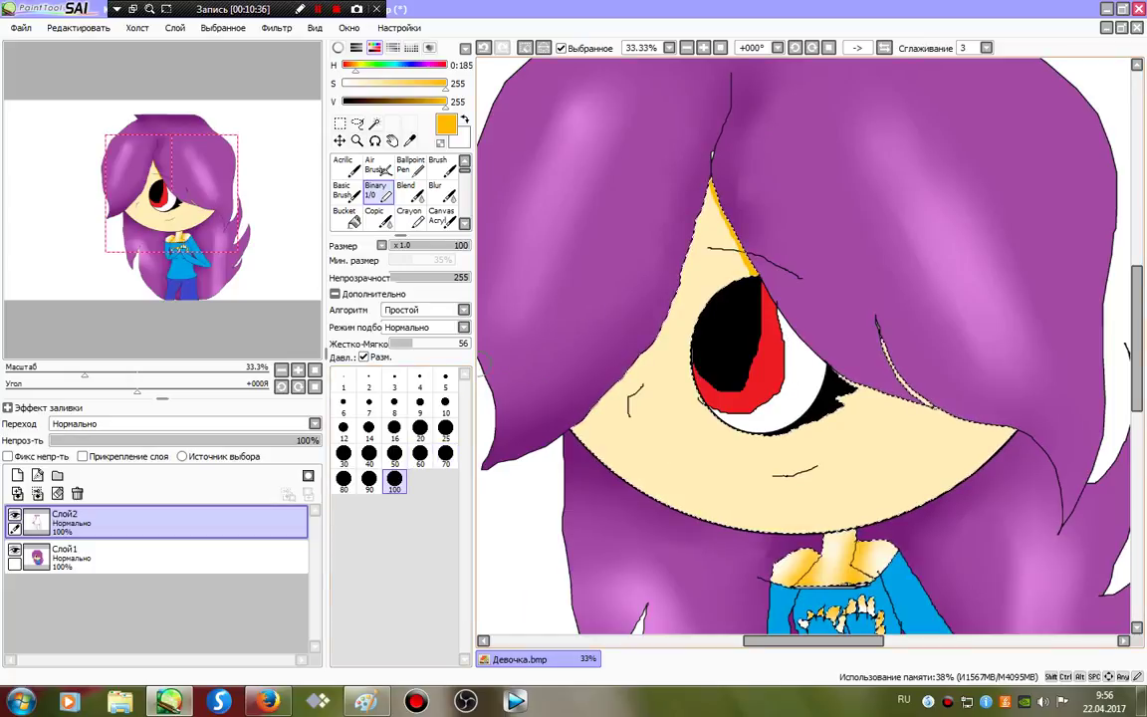
pyautogui.moveTo(715, 188)
pyautogui.mouseDown()
pyautogui.moveTo(688, 280)
pyautogui.moveTo(595, 395)
pyautogui.mouseUp()
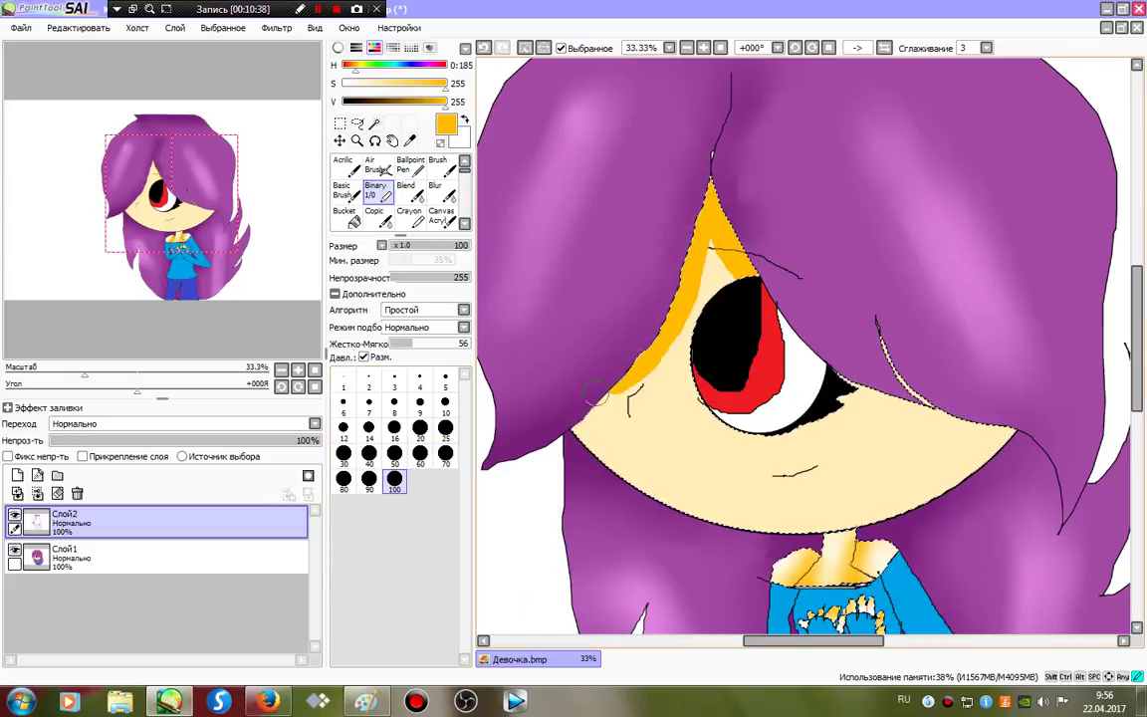
pyautogui.moveTo(552, 431)
pyautogui.mouseDown()
pyautogui.moveTo(695, 511)
pyautogui.moveTo(859, 511)
pyautogui.moveTo(974, 390)
pyautogui.moveTo(978, 403)
pyautogui.moveTo(877, 517)
pyautogui.moveTo(1006, 428)
pyautogui.mouseUp()
pyautogui.rightClick(800, 362)
pyautogui.moveTo(677, 402)
pyautogui.mouseDown()
pyautogui.moveTo(864, 394)
pyautogui.moveTo(676, 488)
pyautogui.mouseUp()
# Step: Soften the orange shading and white highlights across the face with the Blur brush at size 100
pyautogui.click(435, 191)
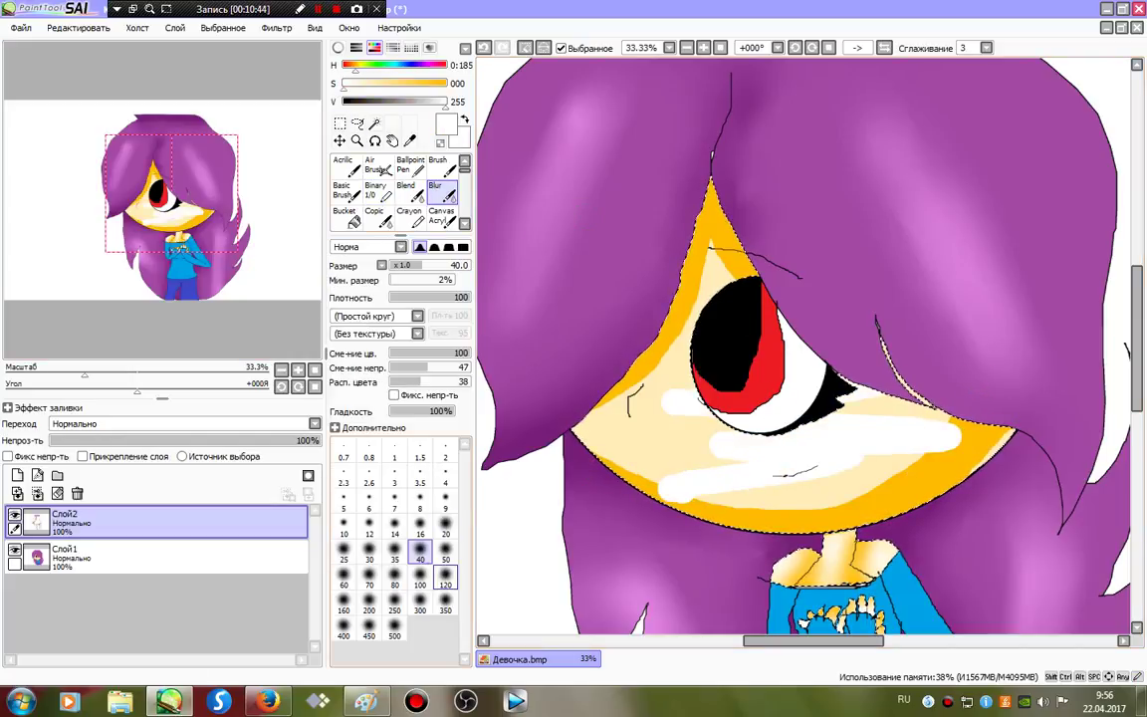
pyautogui.click(420, 578)
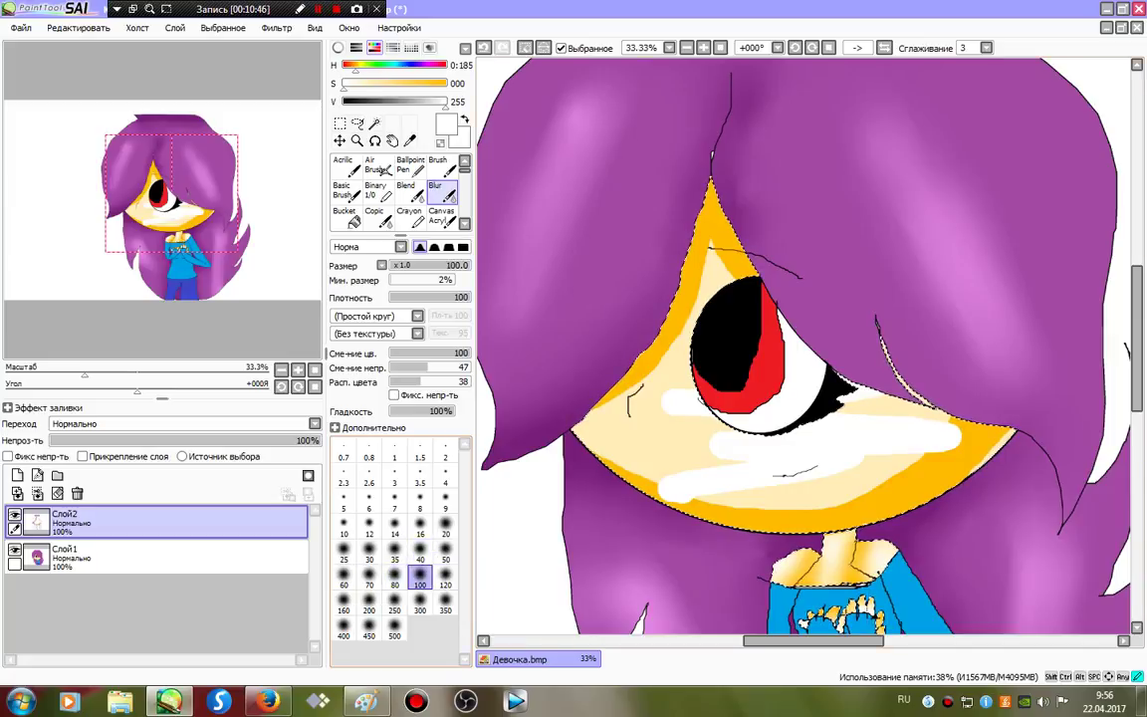
pyautogui.moveTo(993, 488)
pyautogui.mouseDown()
pyautogui.moveTo(870, 493)
pyautogui.moveTo(907, 469)
pyautogui.moveTo(869, 514)
pyautogui.mouseUp()
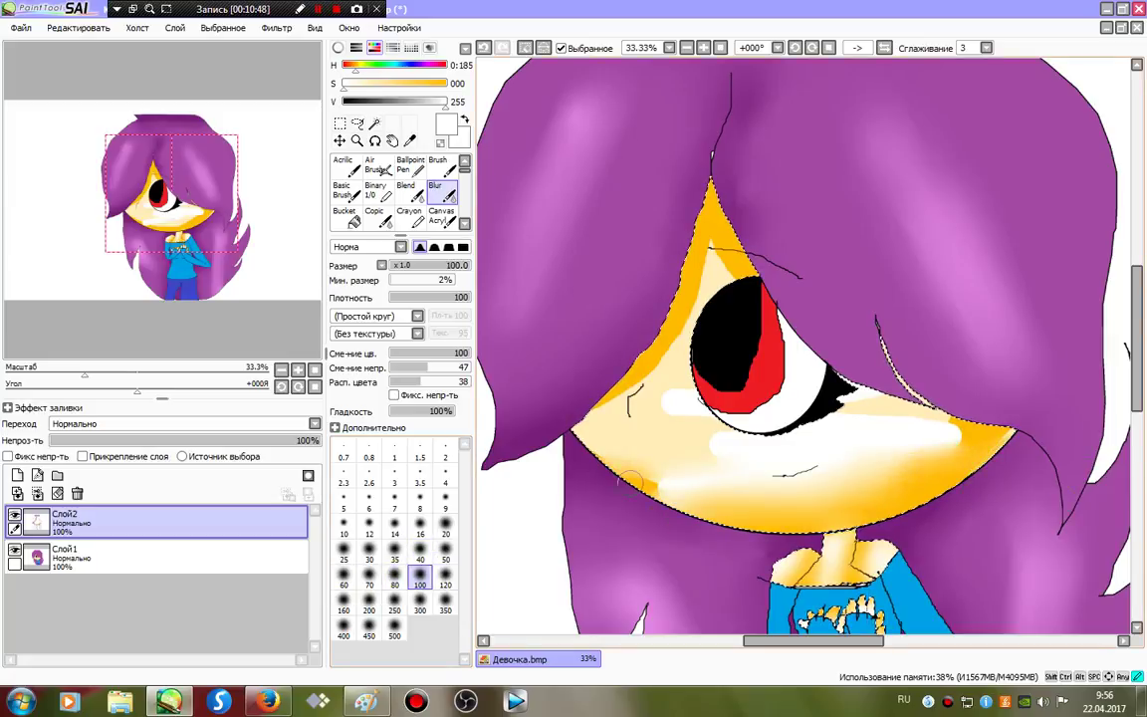
pyautogui.moveTo(631, 483); pyautogui.dragTo(618, 458)
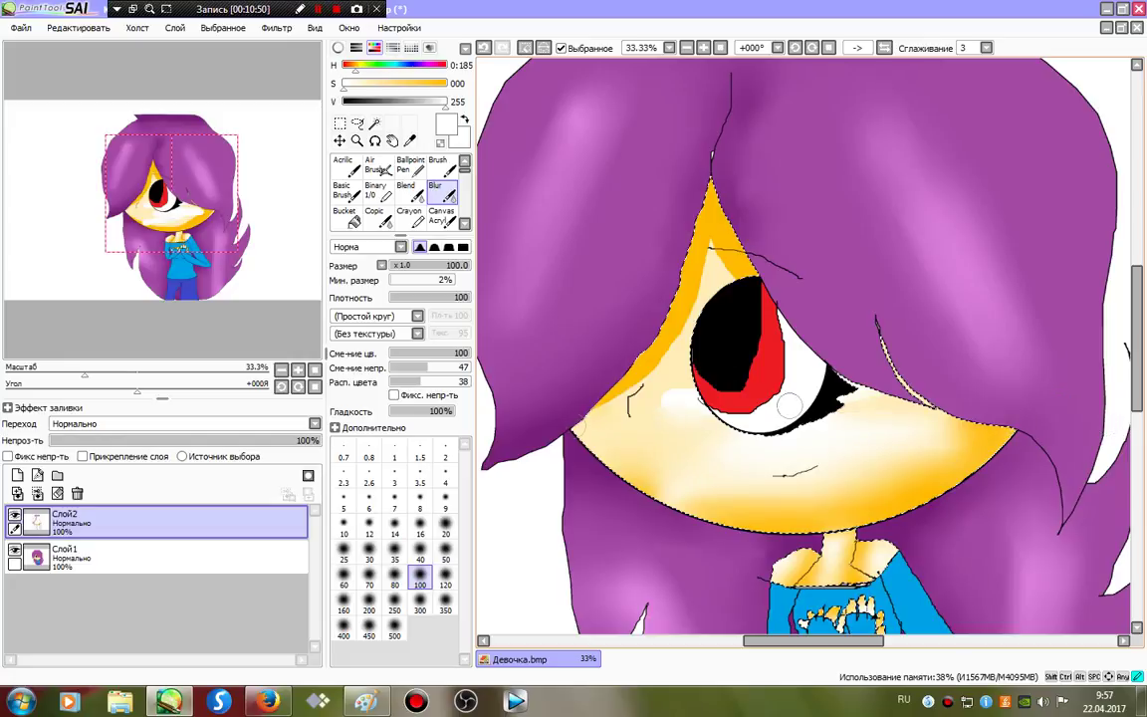
pyautogui.moveTo(681, 350); pyautogui.dragTo(710, 205)
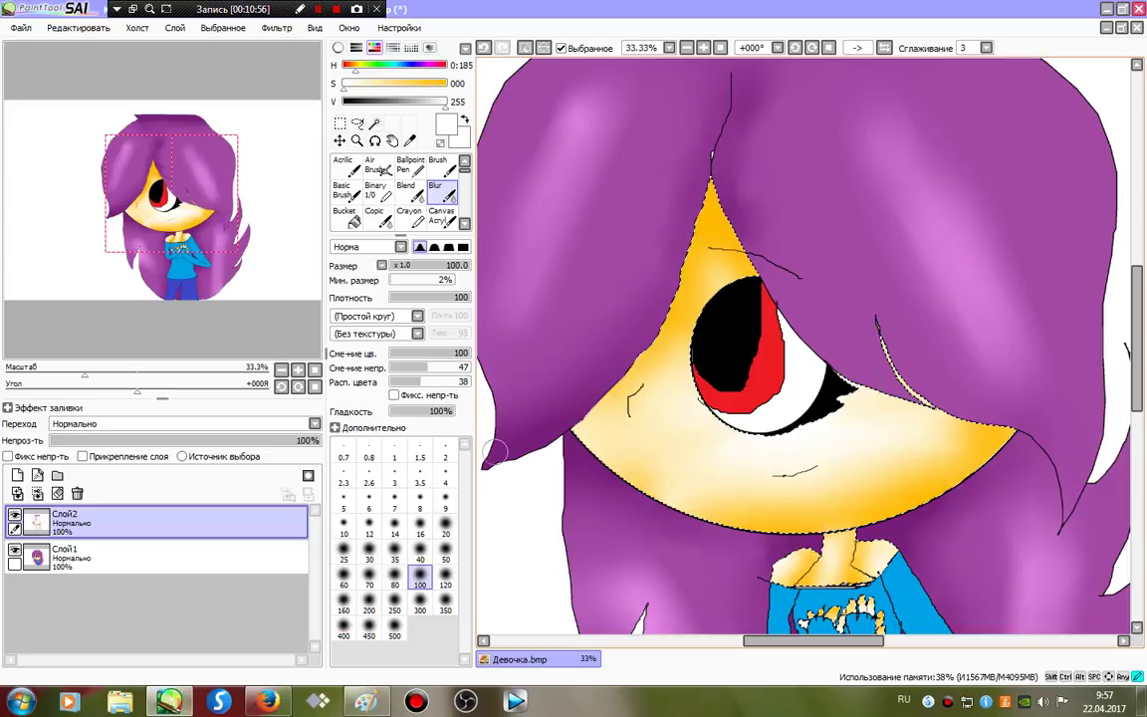
# Step: Set a bright pink colour with S at 255 and paint a blush patch on the cheek beside the eyelashes with the Binary brush
pyautogui.click(378, 217)
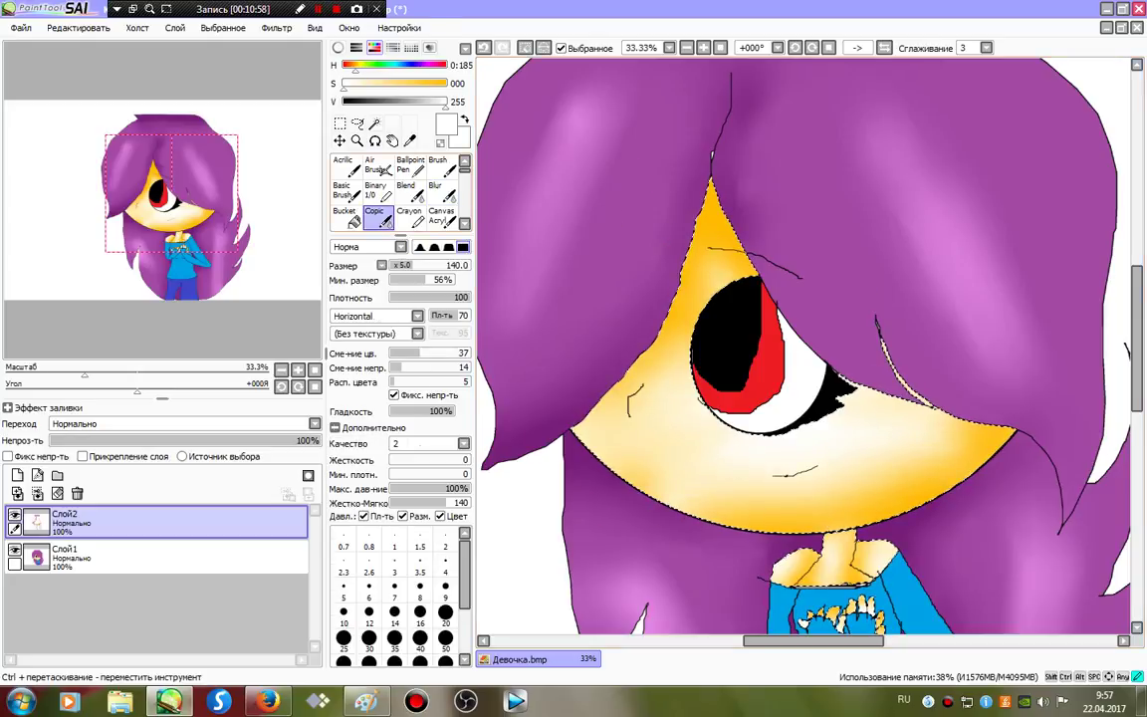
pyautogui.click(378, 192)
pyautogui.click(435, 66)
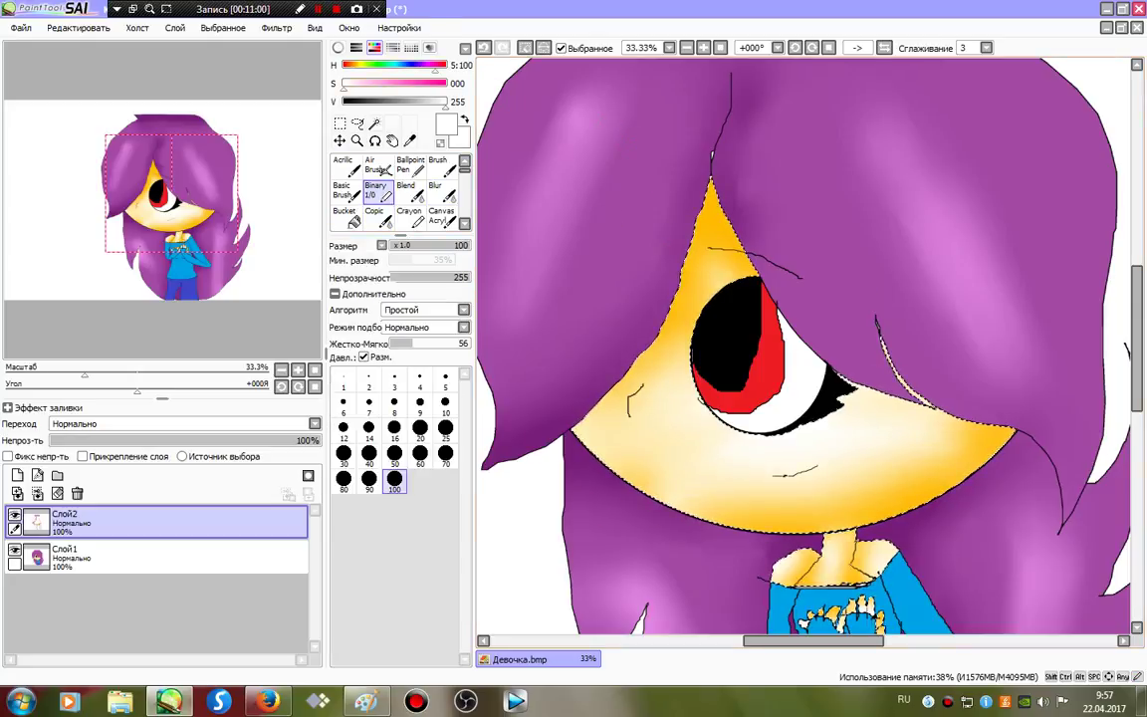
pyautogui.click(445, 84)
pyautogui.moveTo(868, 428); pyautogui.dragTo(934, 439)
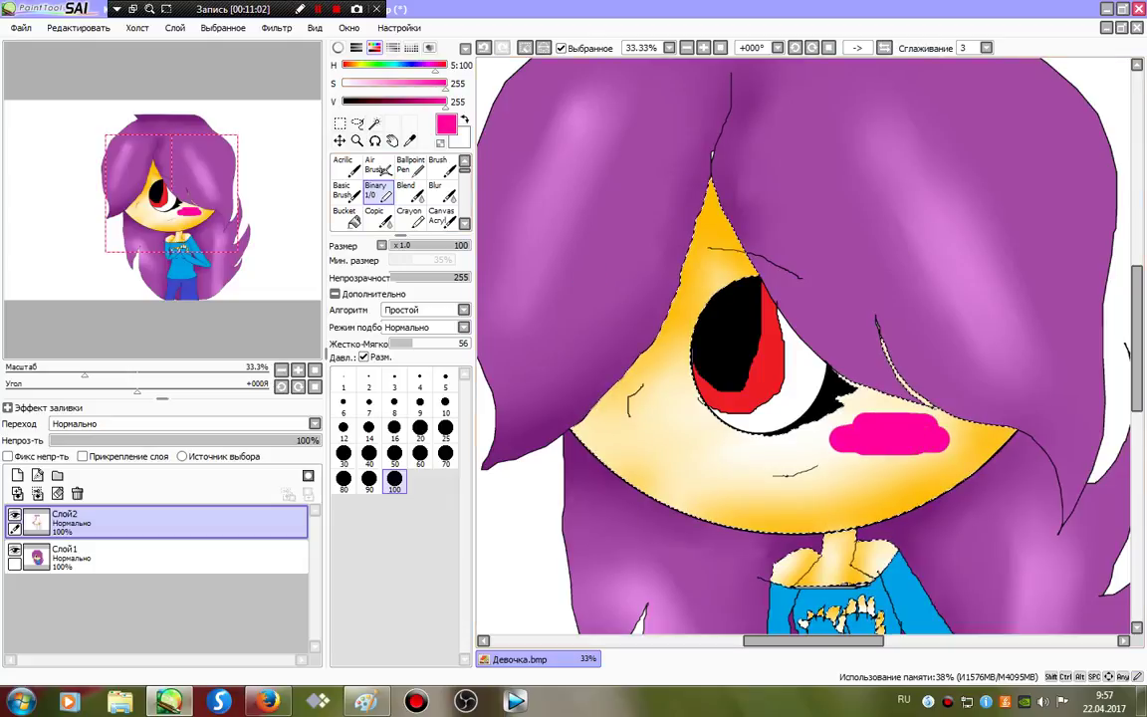
# Step: Blur the pink cheek blush into the surrounding skin with the size 100 Blur brush
pyautogui.click(435, 192)
pyautogui.moveTo(846, 430)
pyautogui.mouseDown()
pyautogui.moveTo(916, 438)
pyautogui.moveTo(787, 460)
pyautogui.moveTo(742, 410)
pyautogui.moveTo(743, 374)
pyautogui.moveTo(741, 399)
pyautogui.mouseUp()
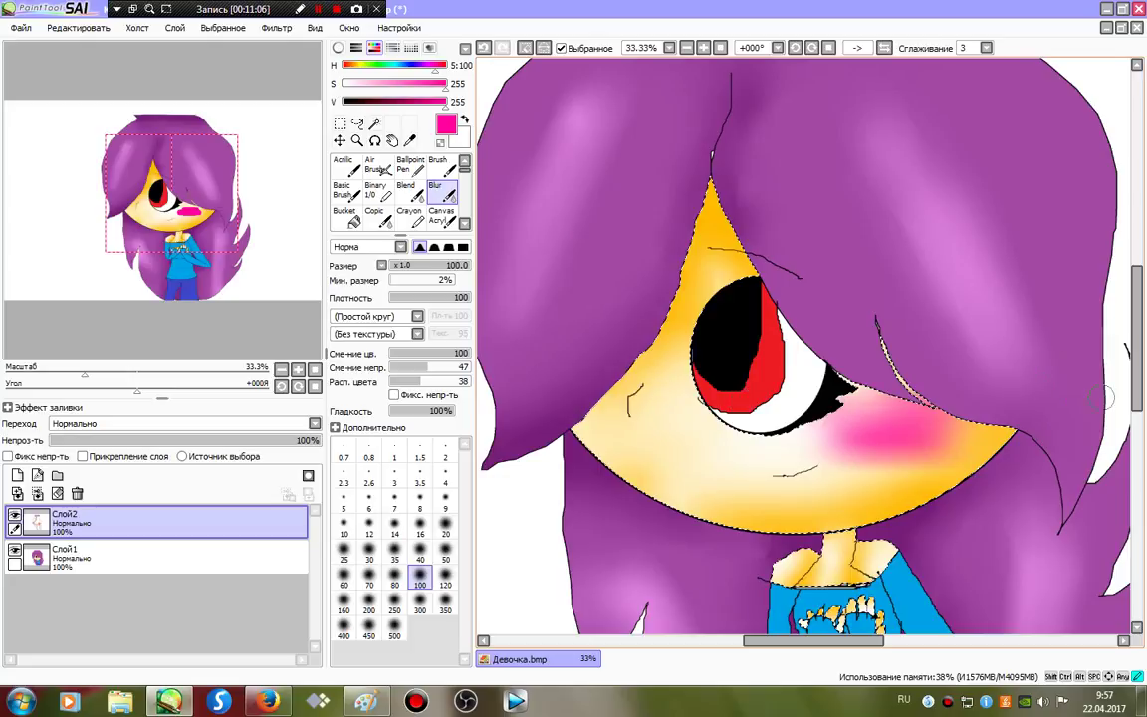
pyautogui.moveTo(1038, 455); pyautogui.dragTo(580, 512)
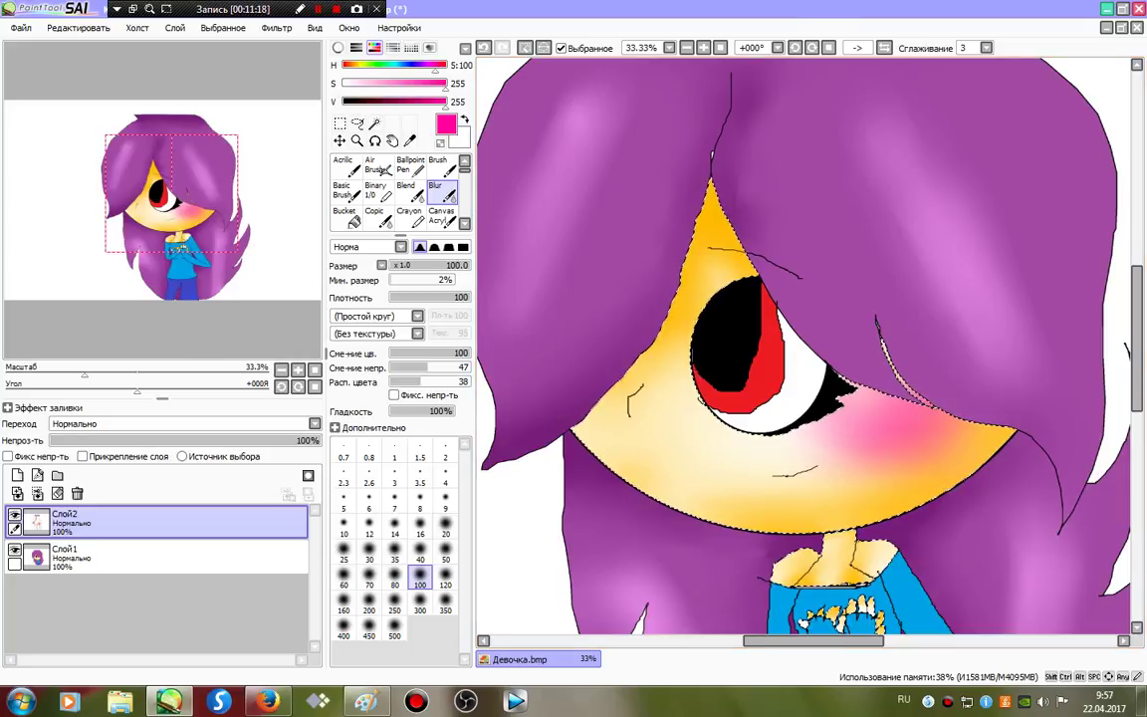
pyautogui.click(1107, 9)
pyautogui.click(1074, 7)
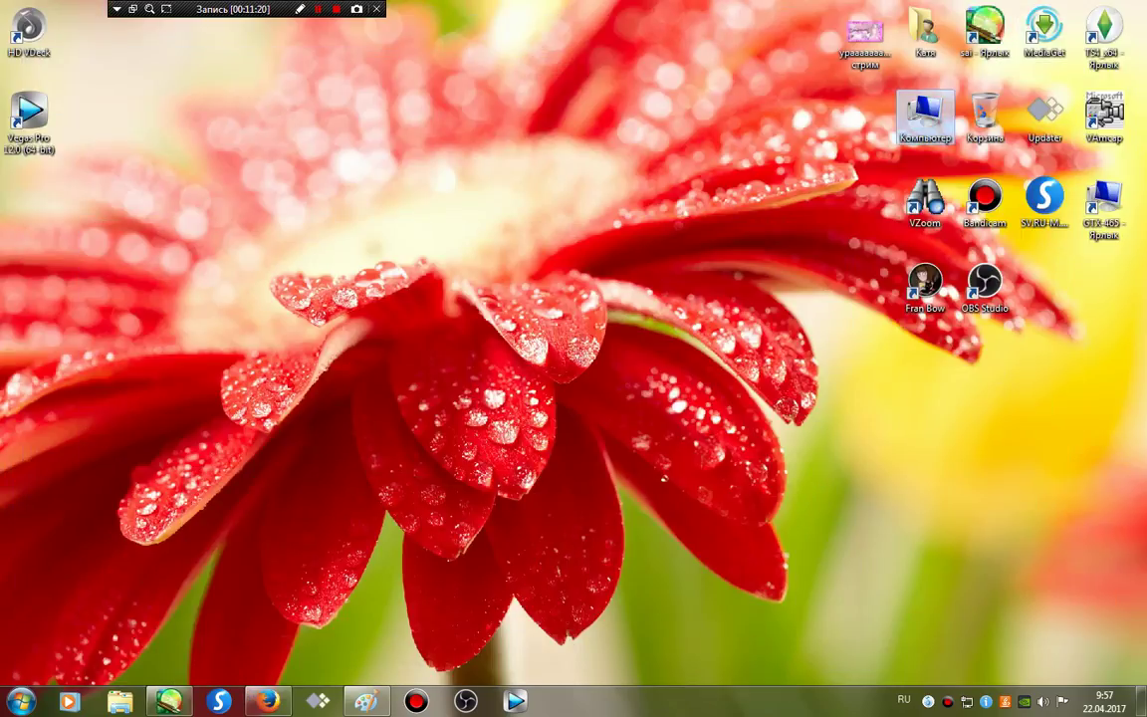
pyautogui.doubleClick(925, 114)
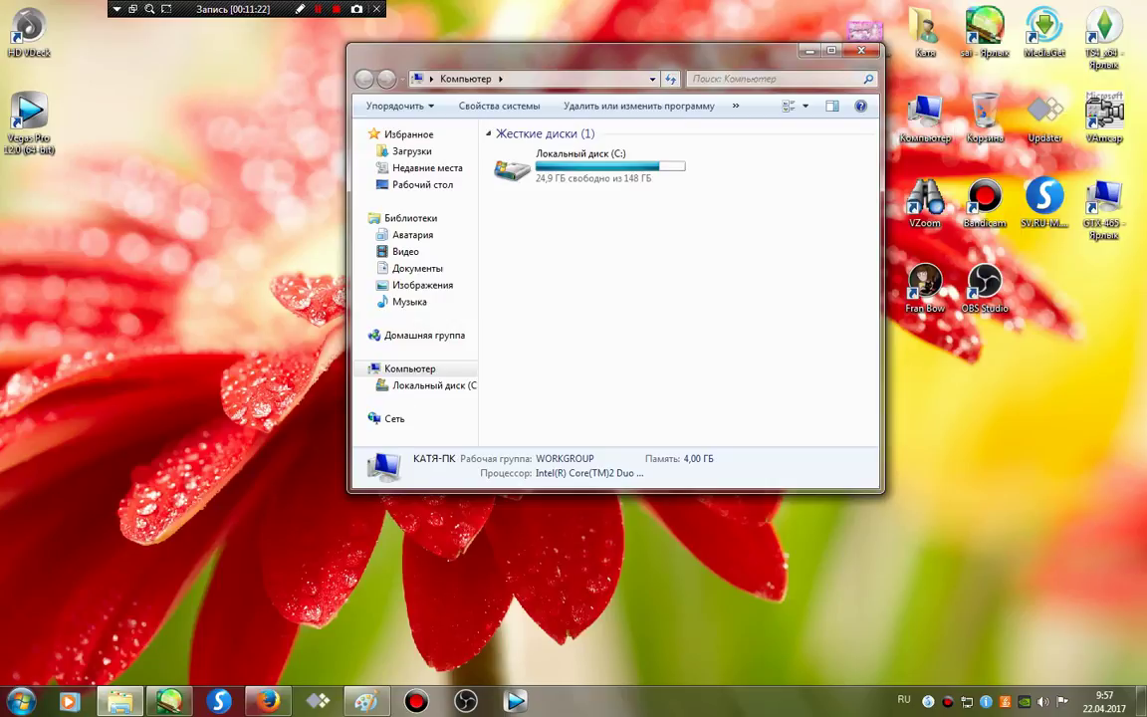
pyautogui.click(862, 50)
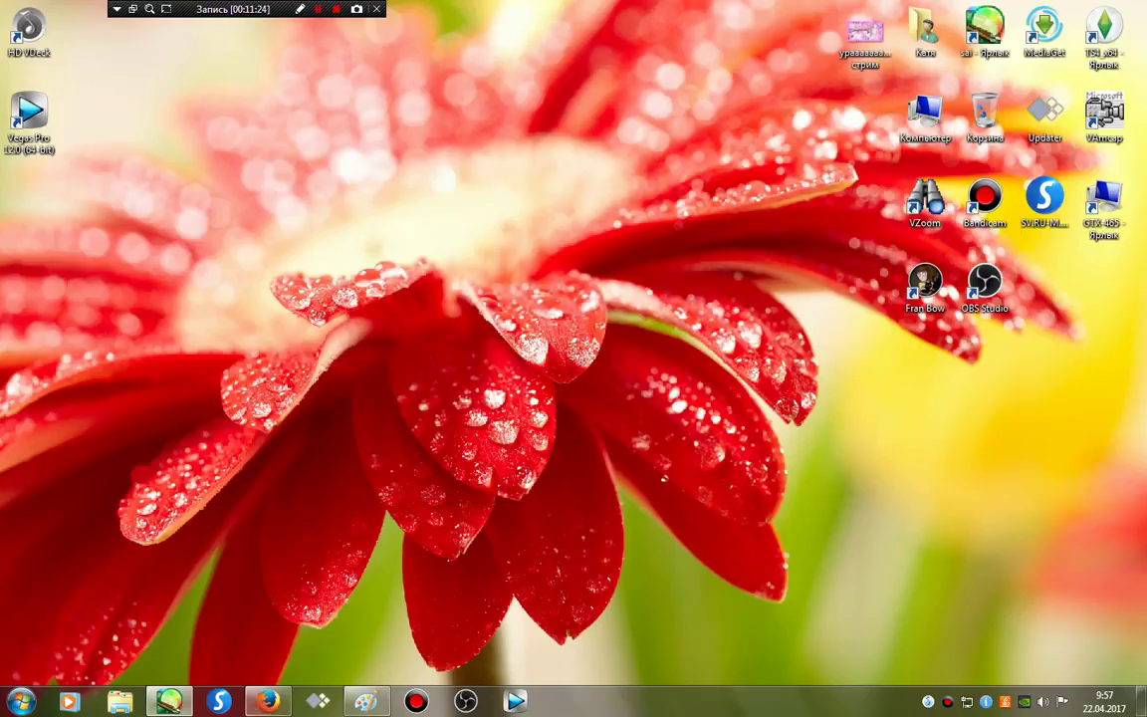
pyautogui.click(169, 702)
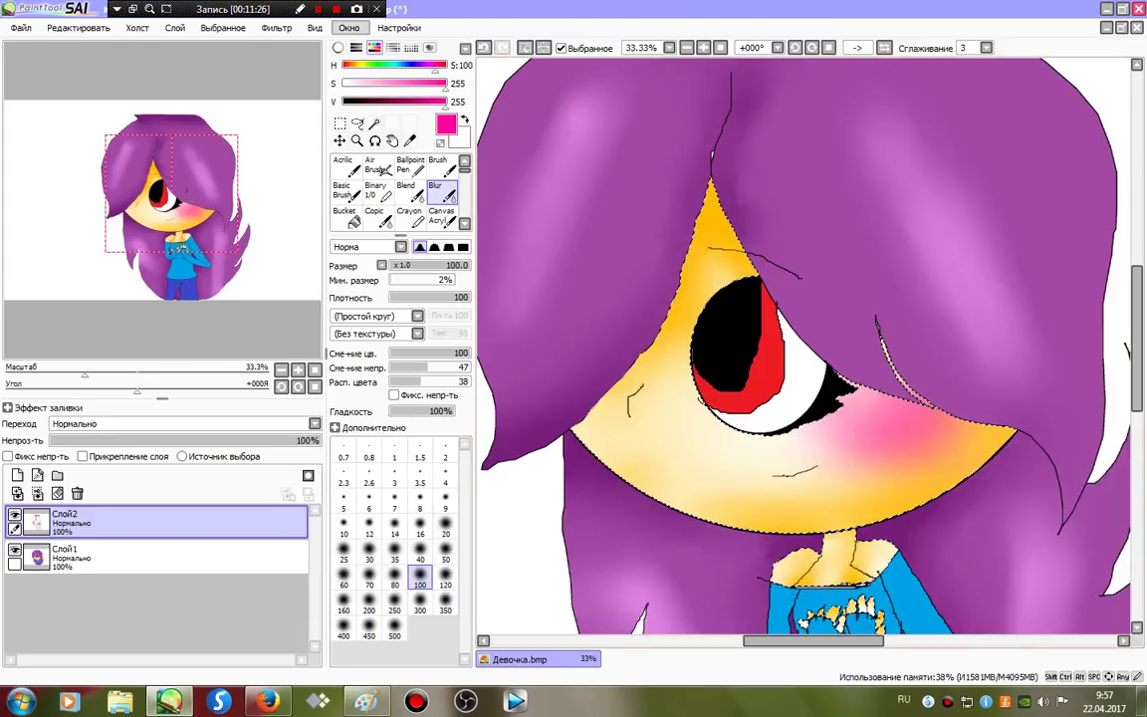
pyautogui.moveTo(805, 398); pyautogui.dragTo(816, 317)
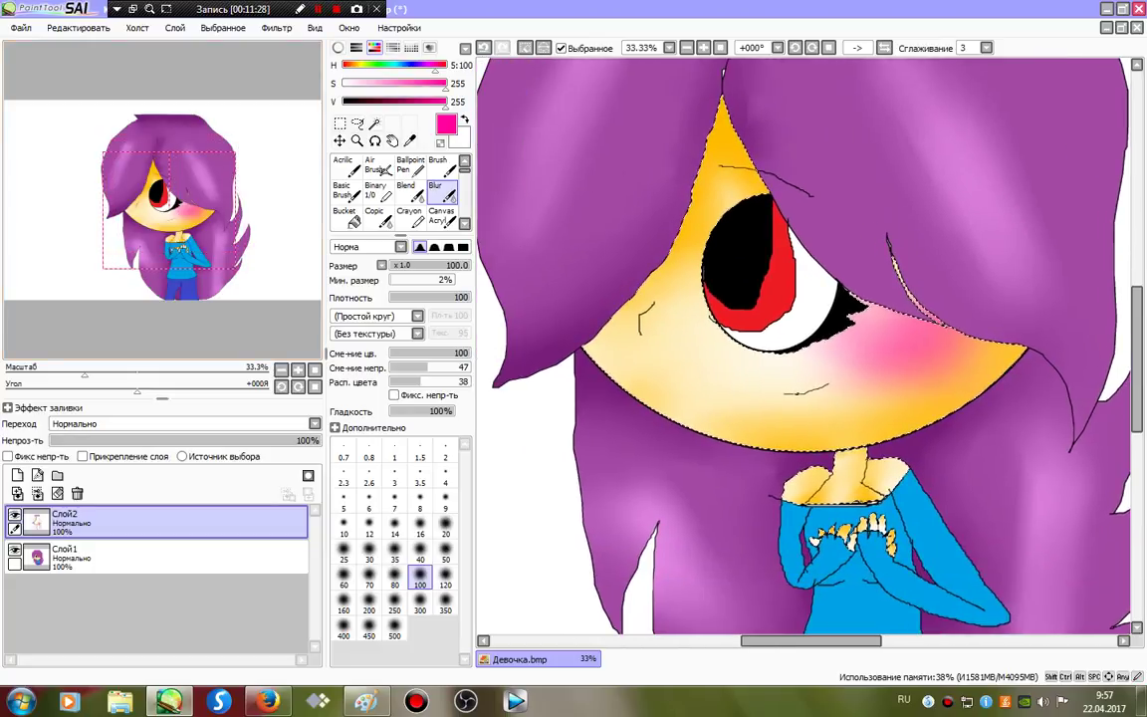
# Step: Select the red iris with the Magic Wand and paint progressively darker bands over its upper part with the Binary brush at V 168, 76 and 0
pyautogui.hotkey('ctrl', 'd')
pyautogui.click(375, 124)
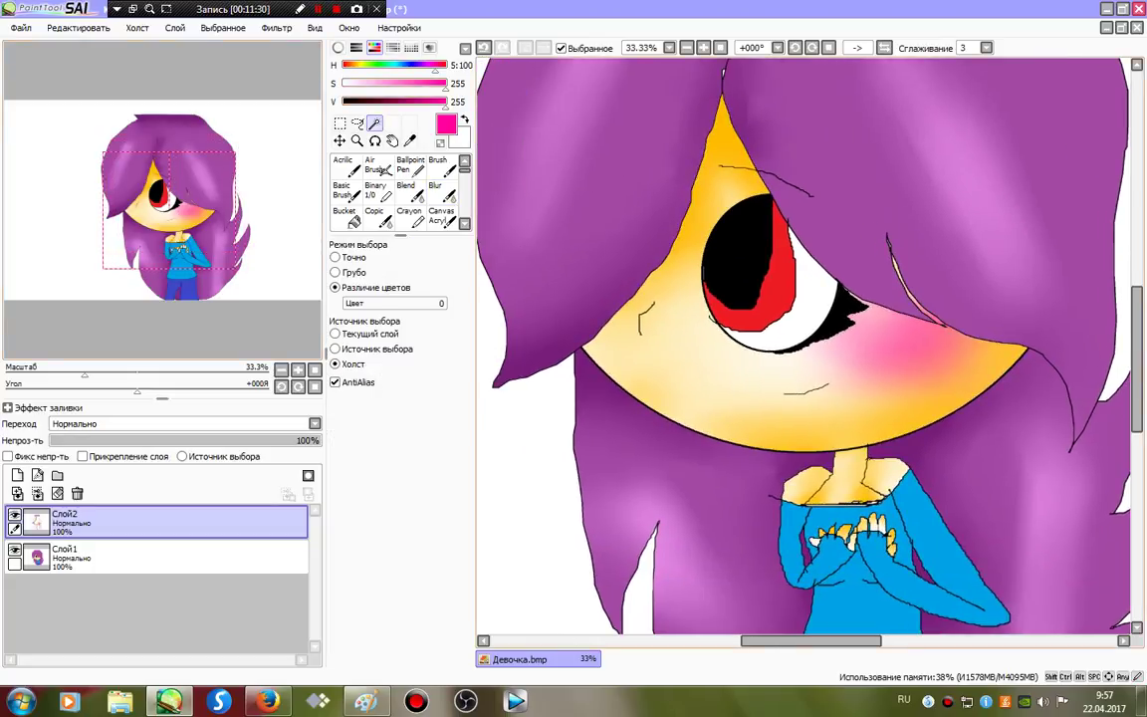
pyautogui.click(777, 269)
pyautogui.click(376, 189)
pyautogui.keyDown('alt'); pyautogui.click(792, 291); pyautogui.keyUp('alt')
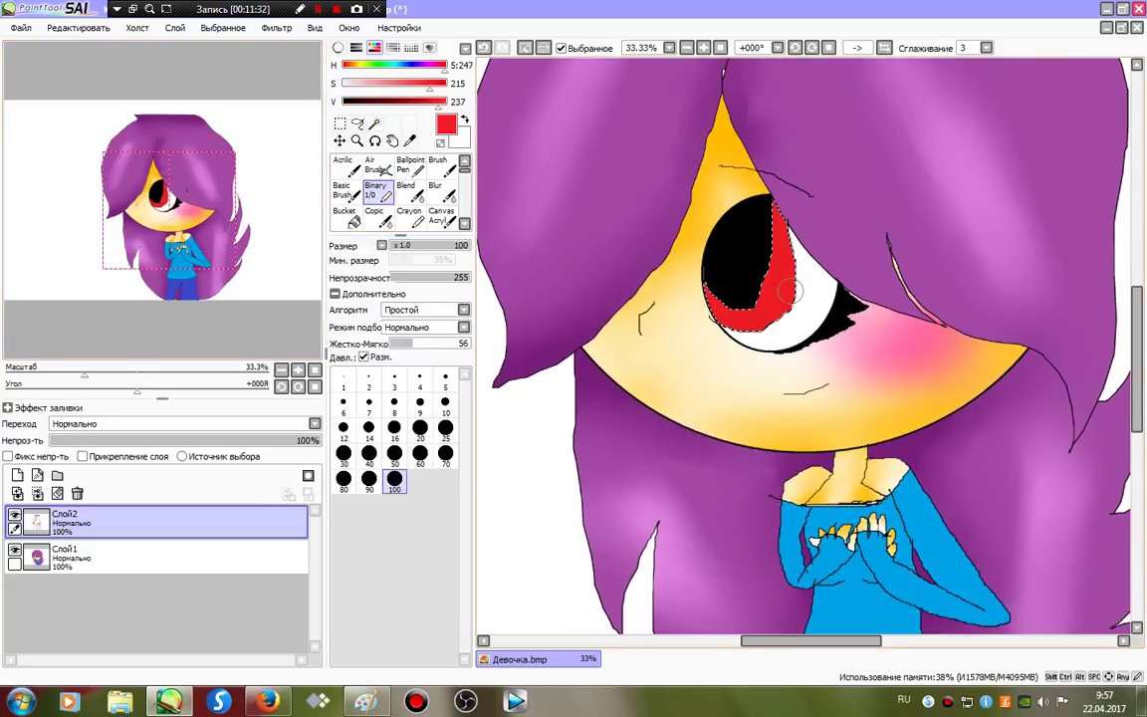
pyautogui.click(411, 101)
pyautogui.moveTo(783, 235); pyautogui.dragTo(787, 245)
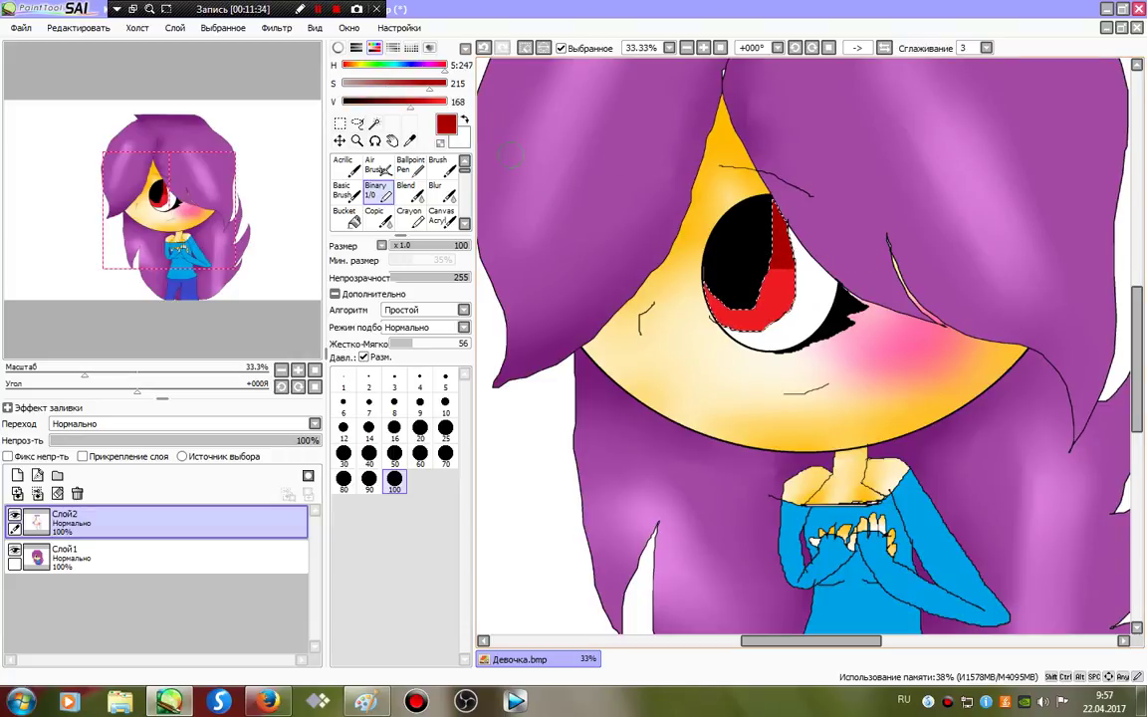
pyautogui.click(373, 101)
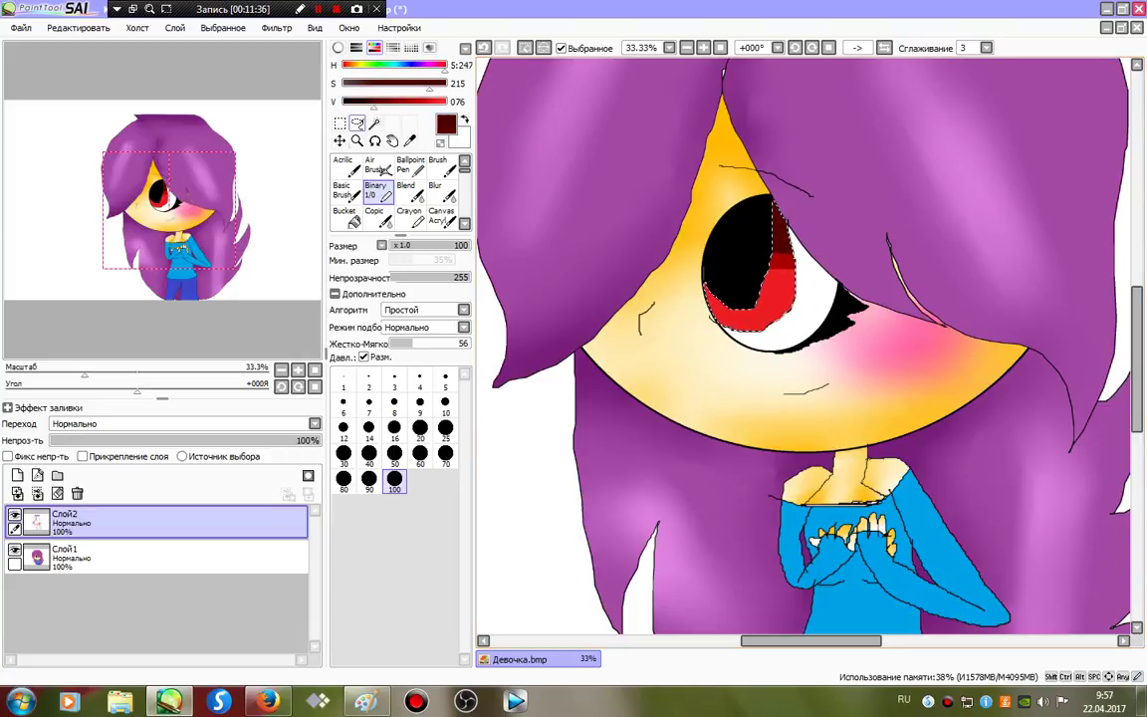
pyautogui.click(343, 101)
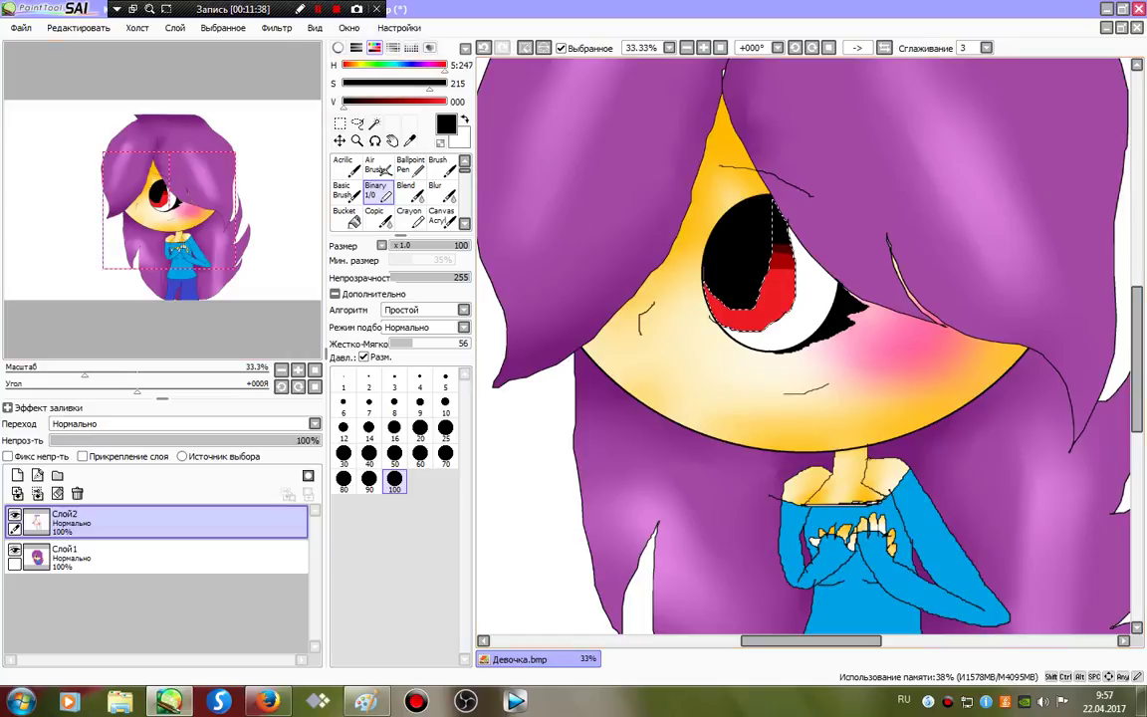
# Step: Paint progressively lighter bands down the lower iris at V 255, using S values of 110, 48 and 0
pyautogui.click(445, 102)
pyautogui.click(393, 84)
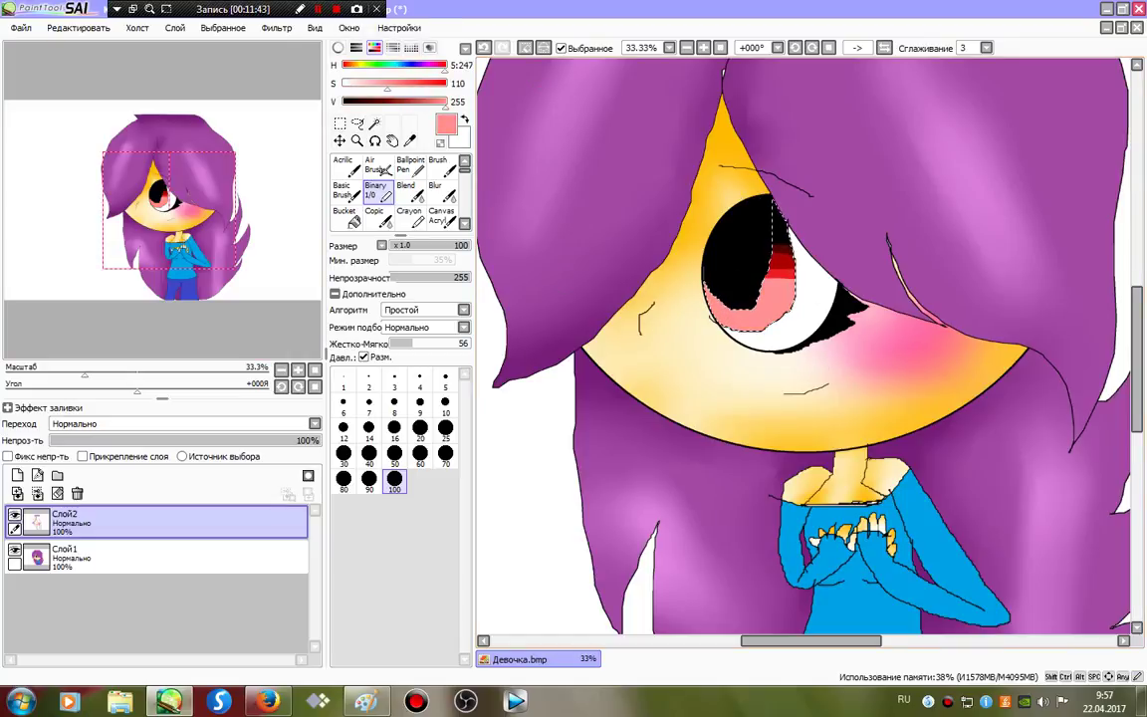
pyautogui.click(362, 84)
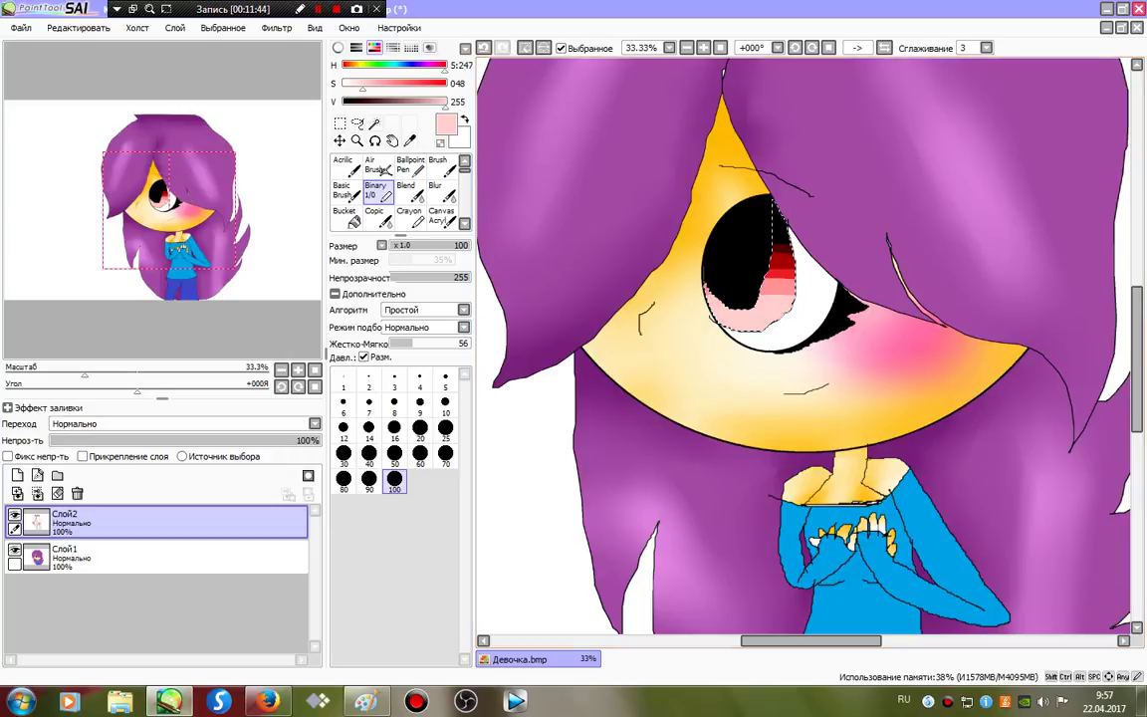
pyautogui.click(343, 84)
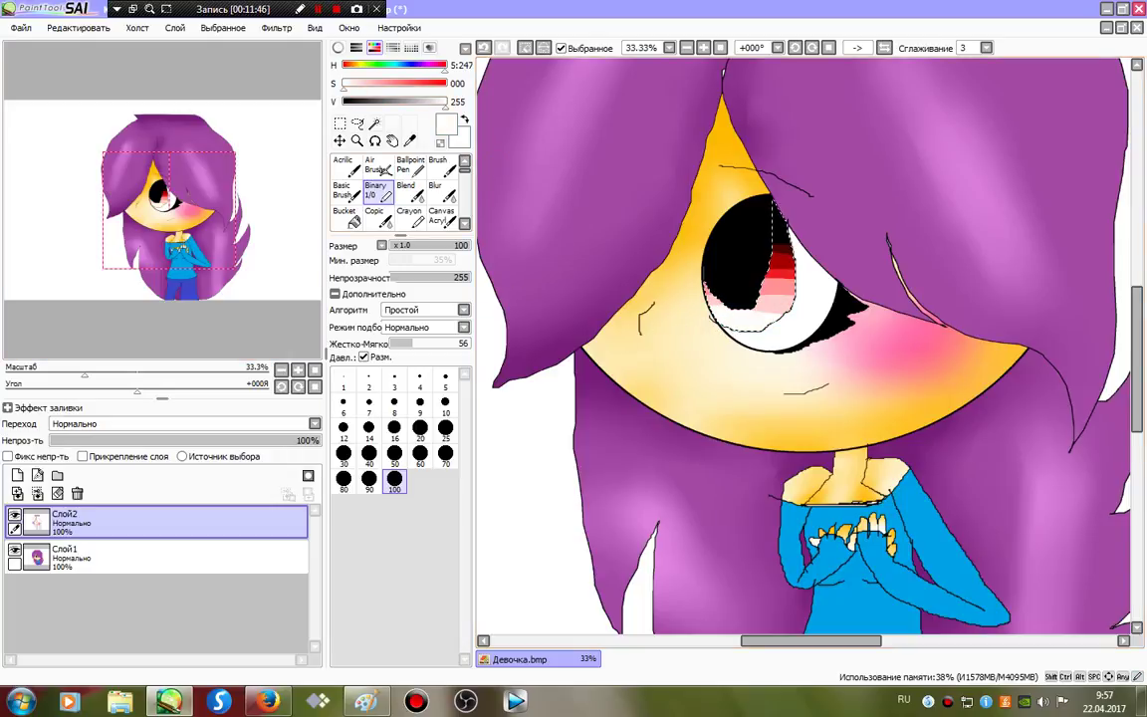
# Step: Blend the dark, red and pale iris bands into a smooth gradient with the Blur brush at sizes 50 and 80
pyautogui.click(435, 189)
pyautogui.click(445, 549)
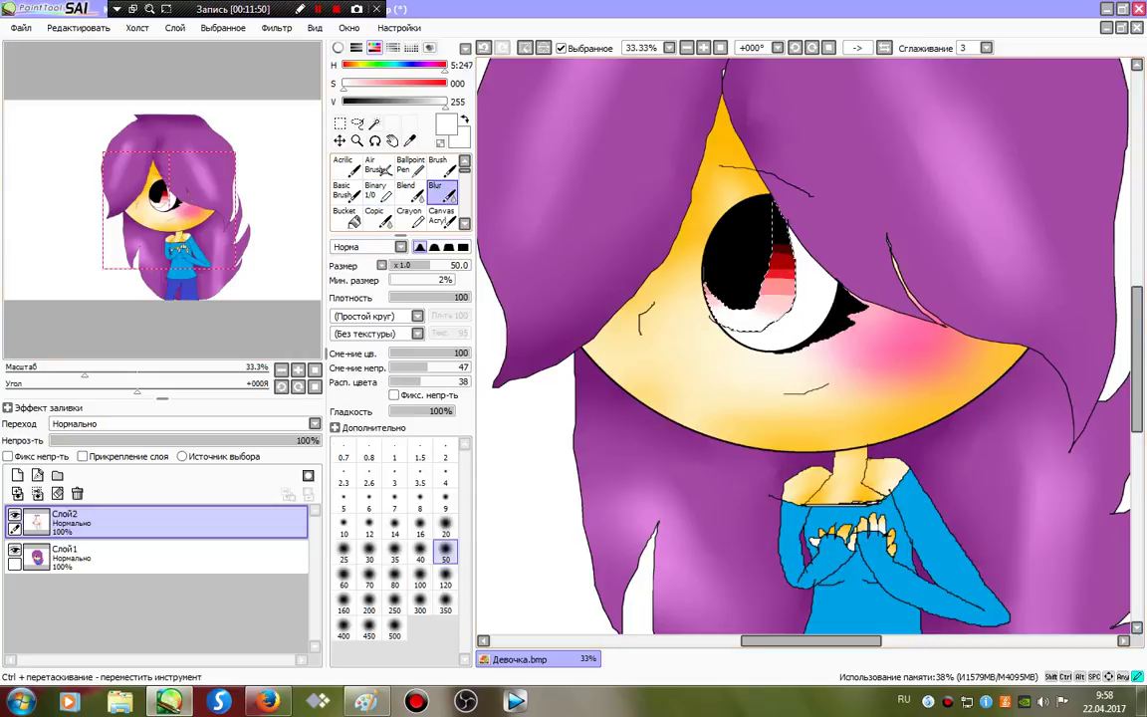
pyautogui.click(395, 573)
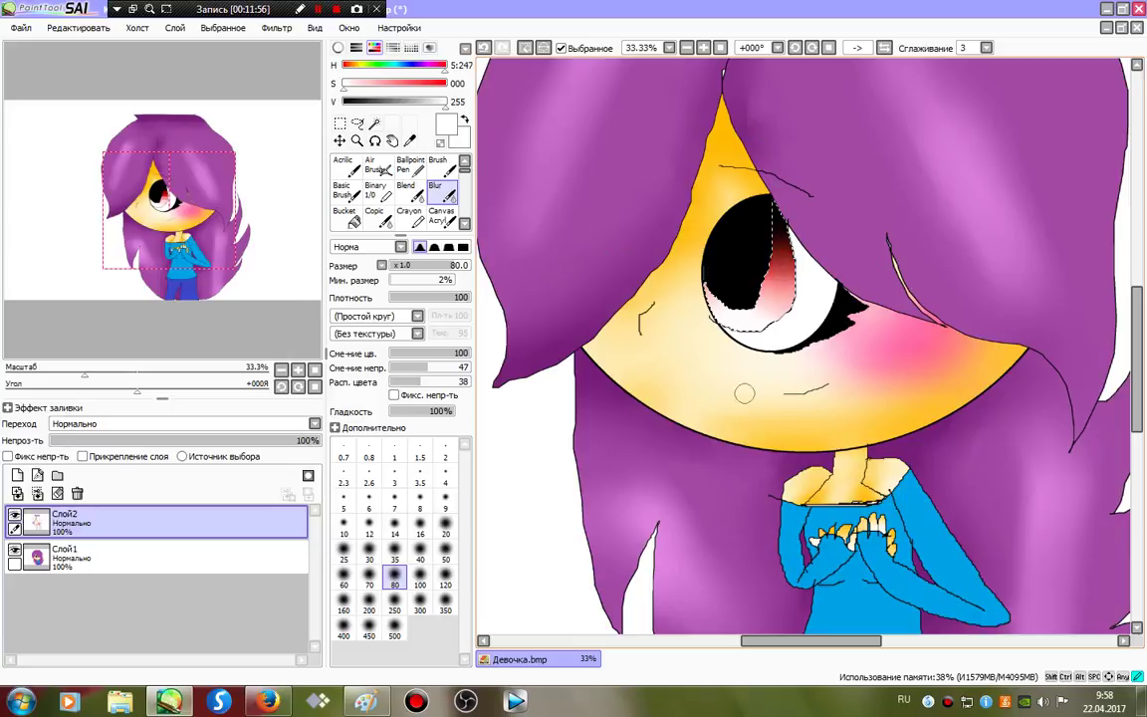
# Step: Paint bright red at S 255 across the lower iris with the Binary brush and blur it into the gradient
pyautogui.click(378, 191)
pyautogui.click(445, 84)
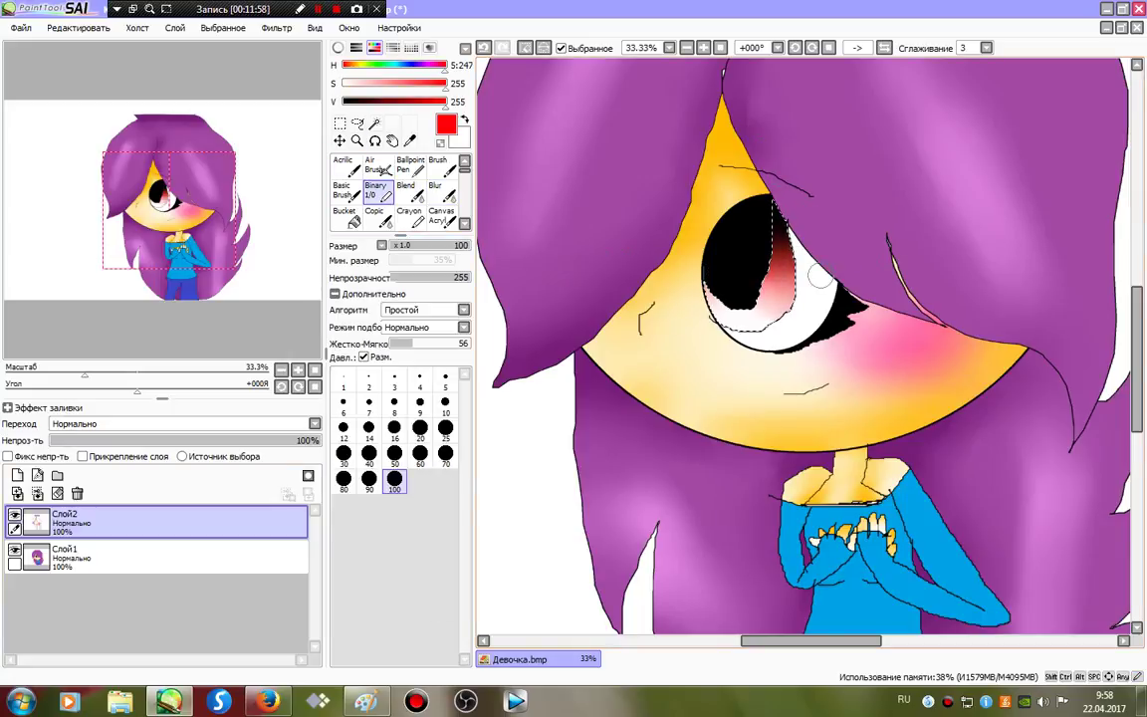
pyautogui.moveTo(750, 311); pyautogui.dragTo(788, 316)
pyautogui.click(440, 193)
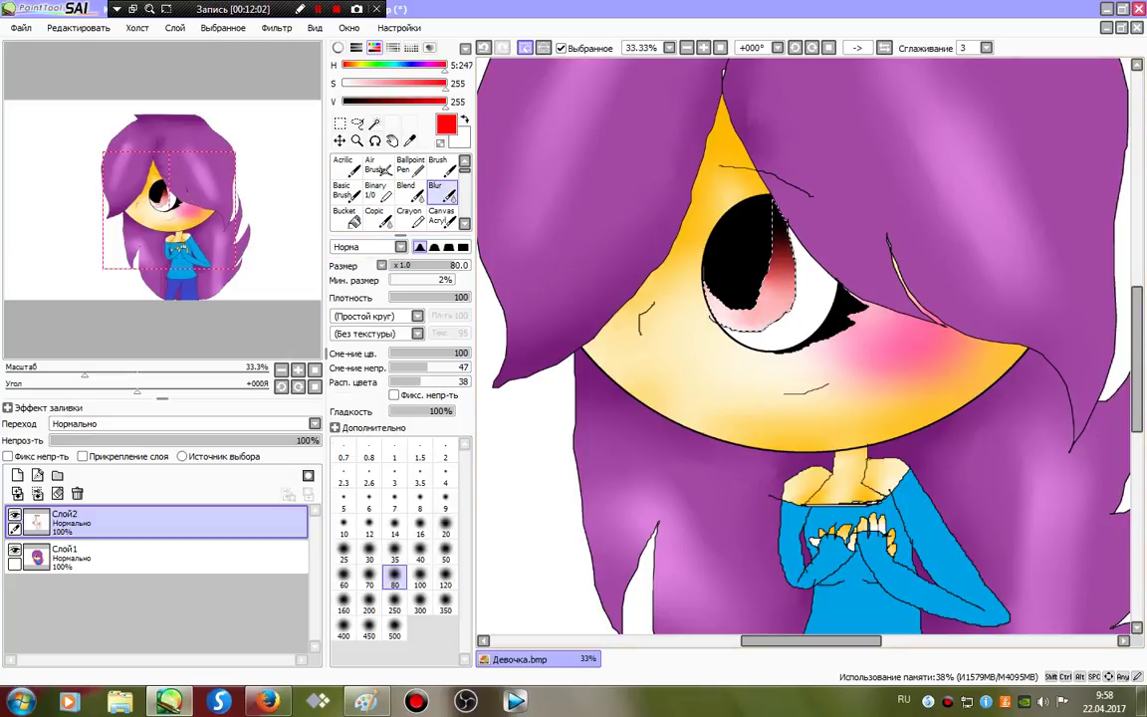
# Step: Clear the selection and paint a thick white streak and three round white highlights over the pupil and iris with the Binary brush
pyautogui.click(375, 189)
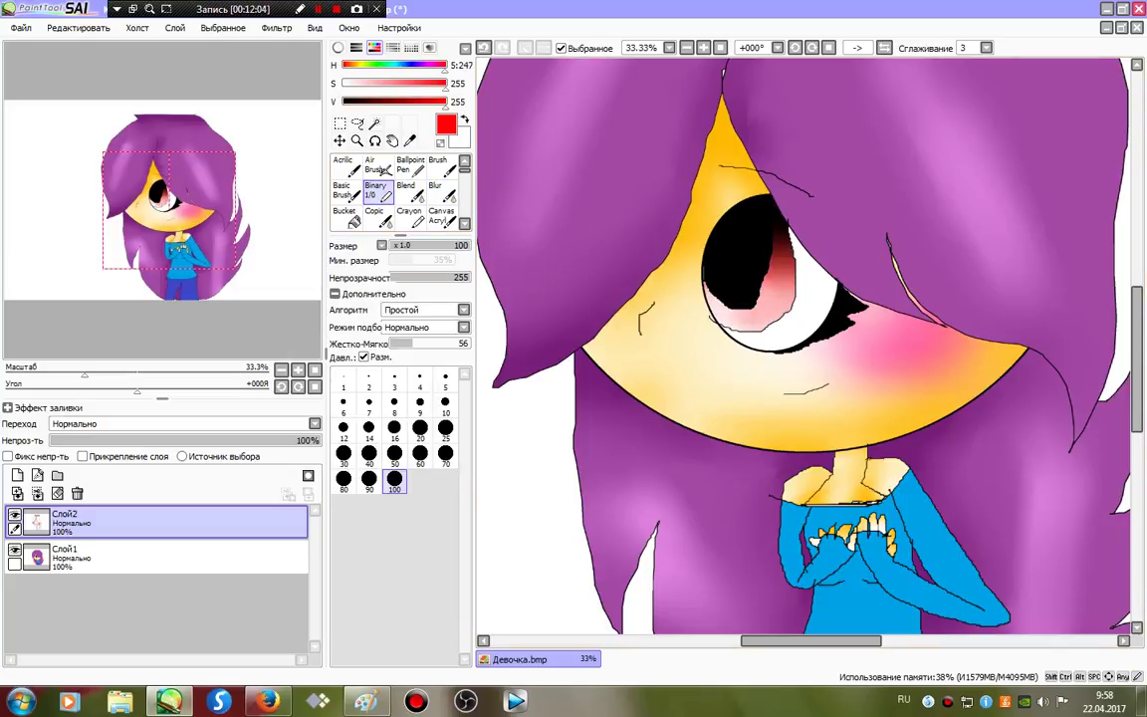
pyautogui.click(344, 83)
pyautogui.click(445, 427)
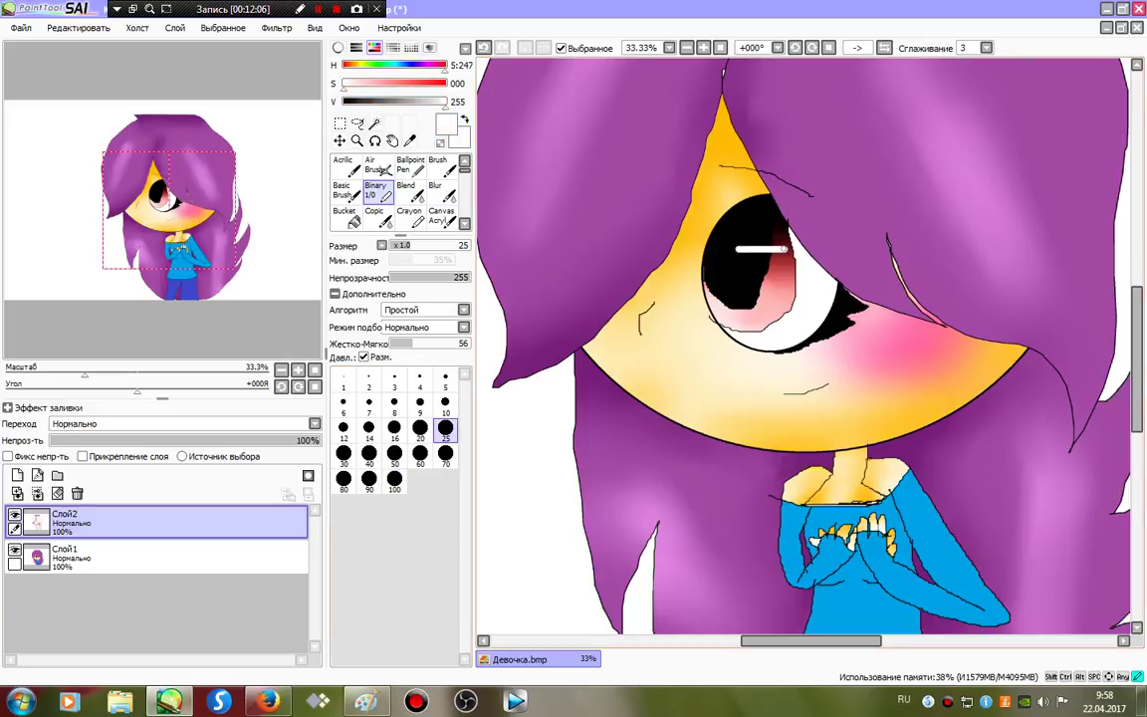
pyautogui.rightClick(771, 218)
pyautogui.rightClick(762, 249)
pyautogui.click(445, 454)
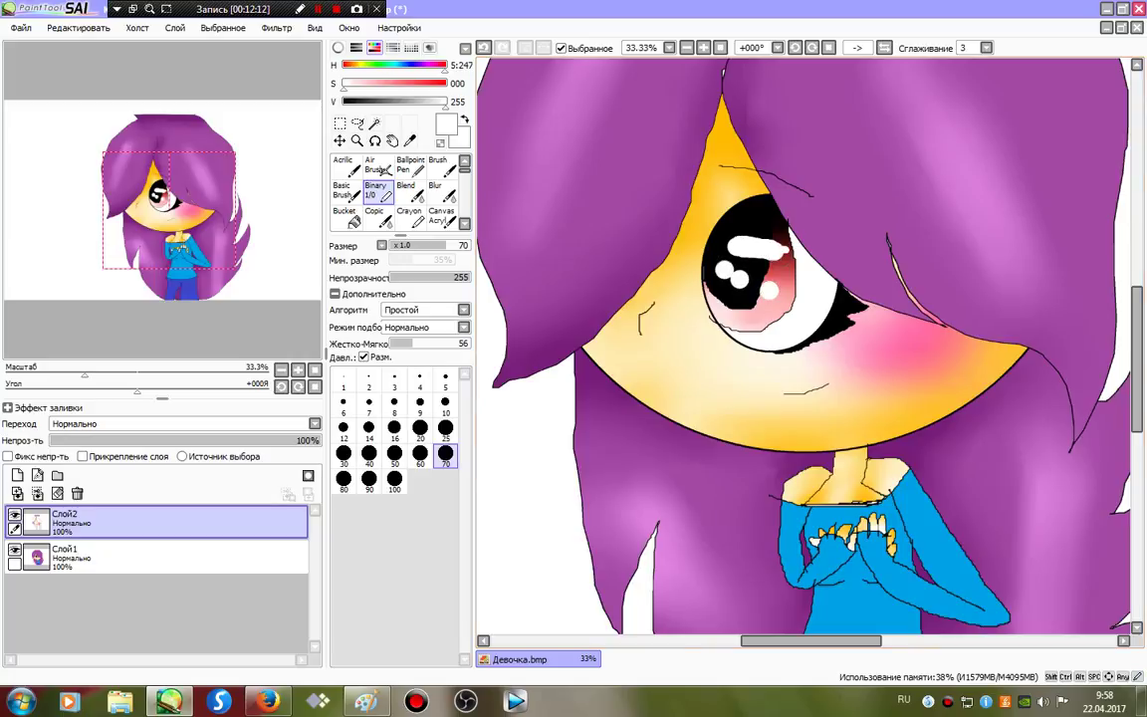
# Step: Select the light-blue sweater's body and both sleeves with the Magic Wand
pyautogui.click(721, 48)
pyautogui.press('w')
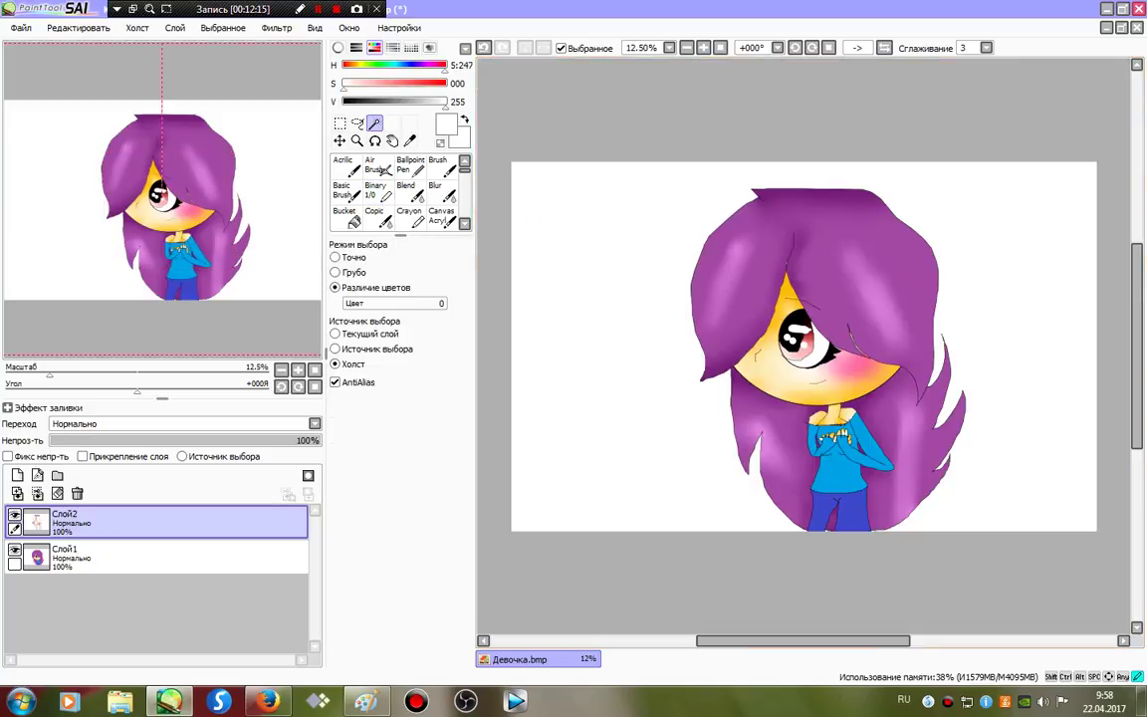
pyautogui.click(838, 472)
pyautogui.click(818, 439)
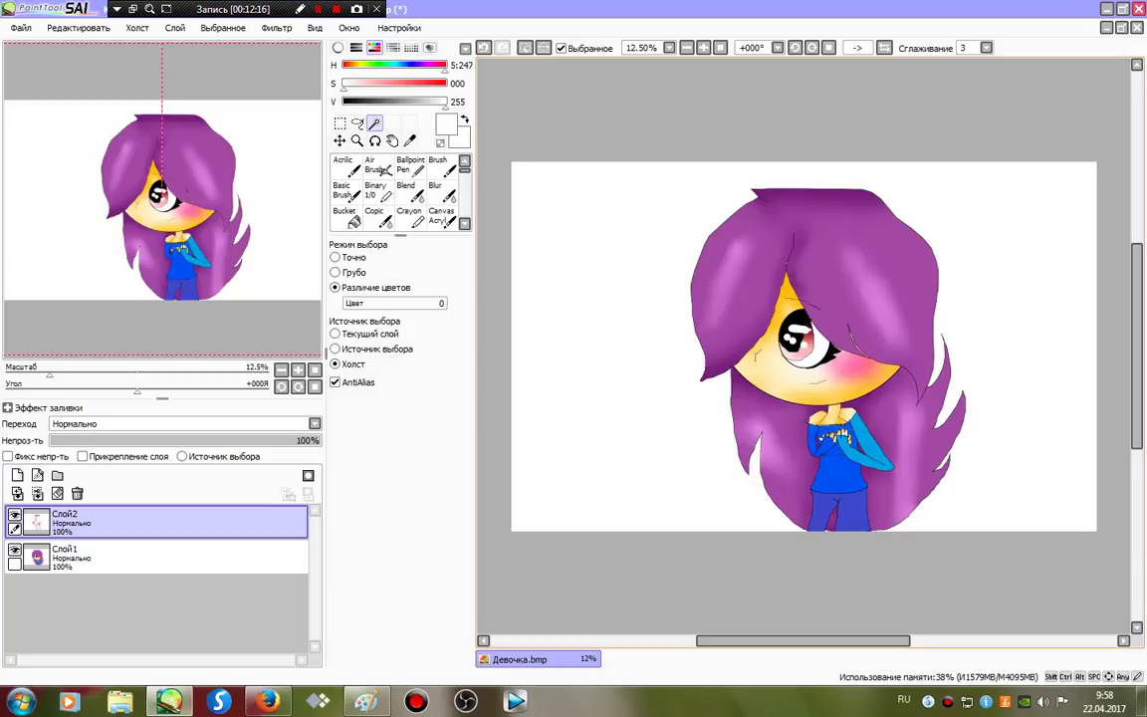
pyautogui.click(871, 446)
# Step: Paint darker blue shading at V 180 on the sweater's sleeves, chest and waist with the size 70 Binary brush
pyautogui.click(703, 48)
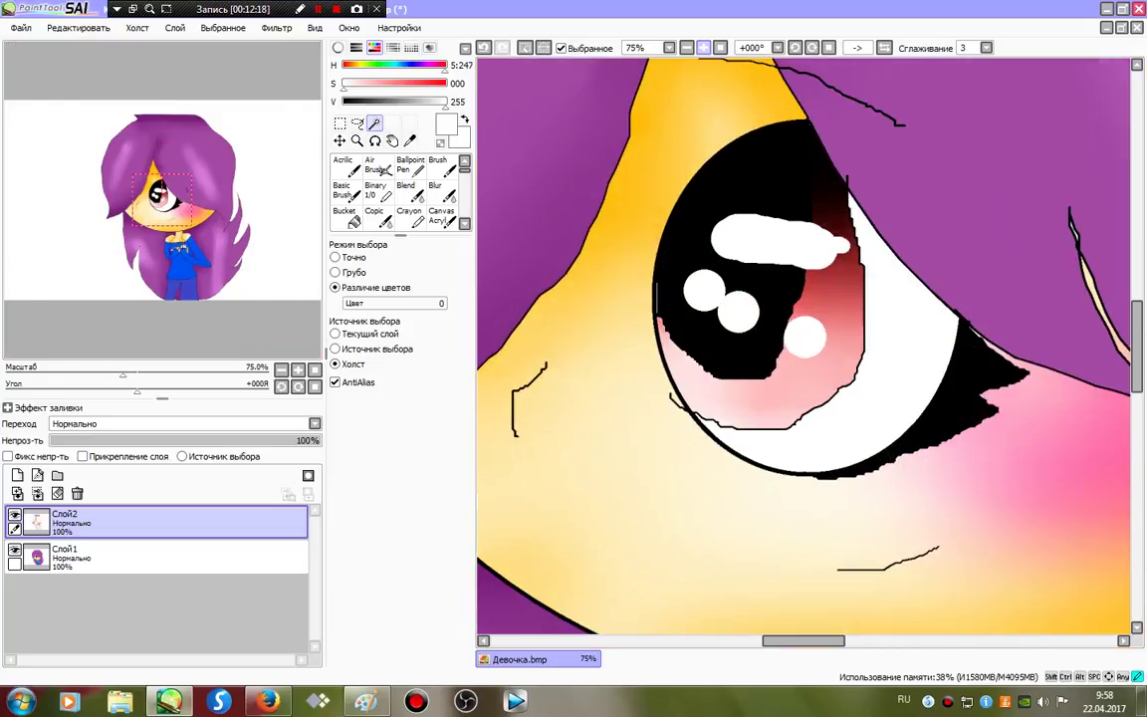
pyautogui.moveTo(162, 203); pyautogui.dragTo(196, 276)
pyautogui.scroll(3, 797, 339)
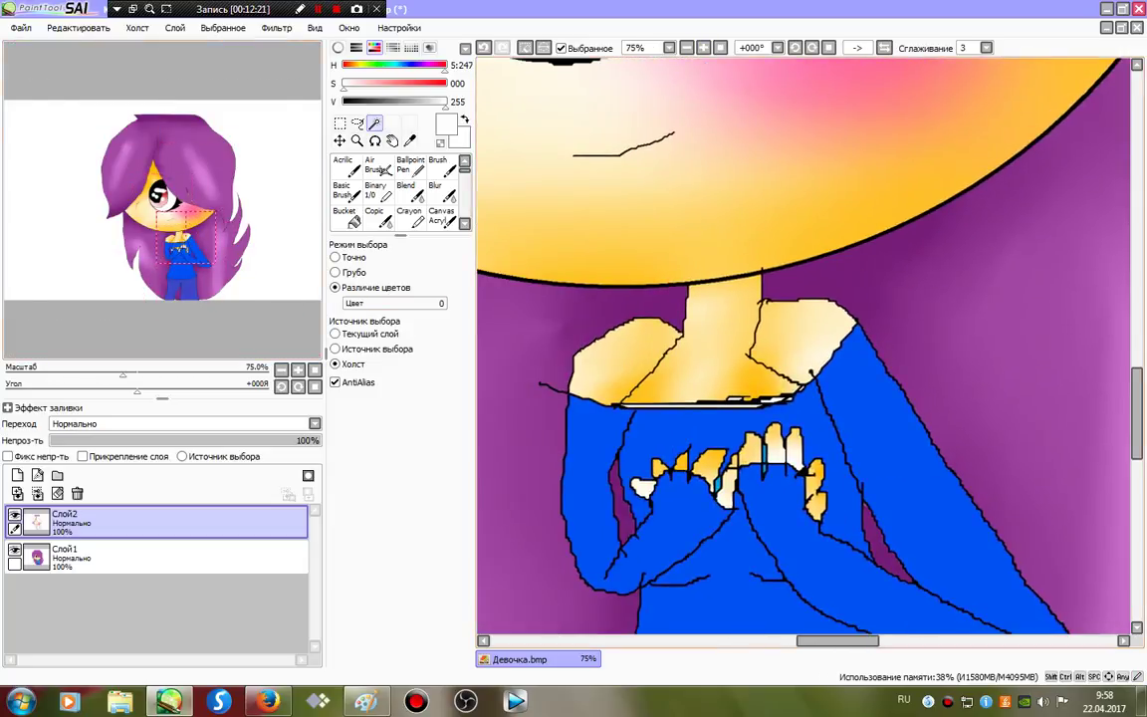
pyautogui.click(377, 192)
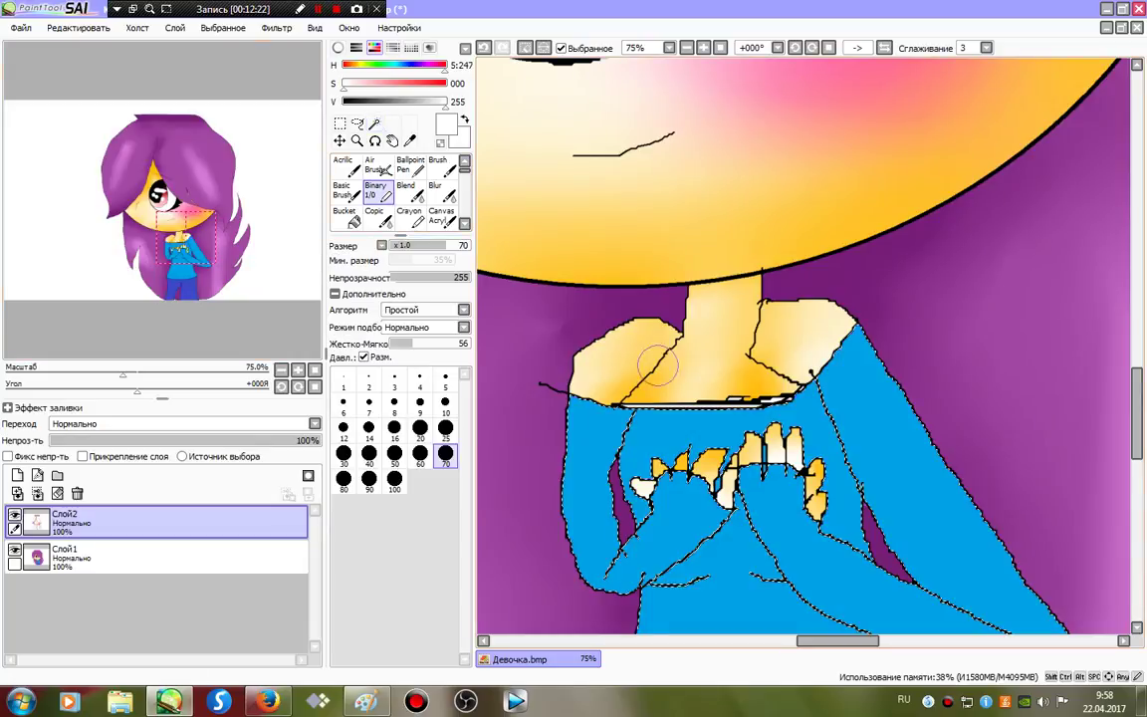
pyautogui.rightClick(671, 432)
pyautogui.click(415, 102)
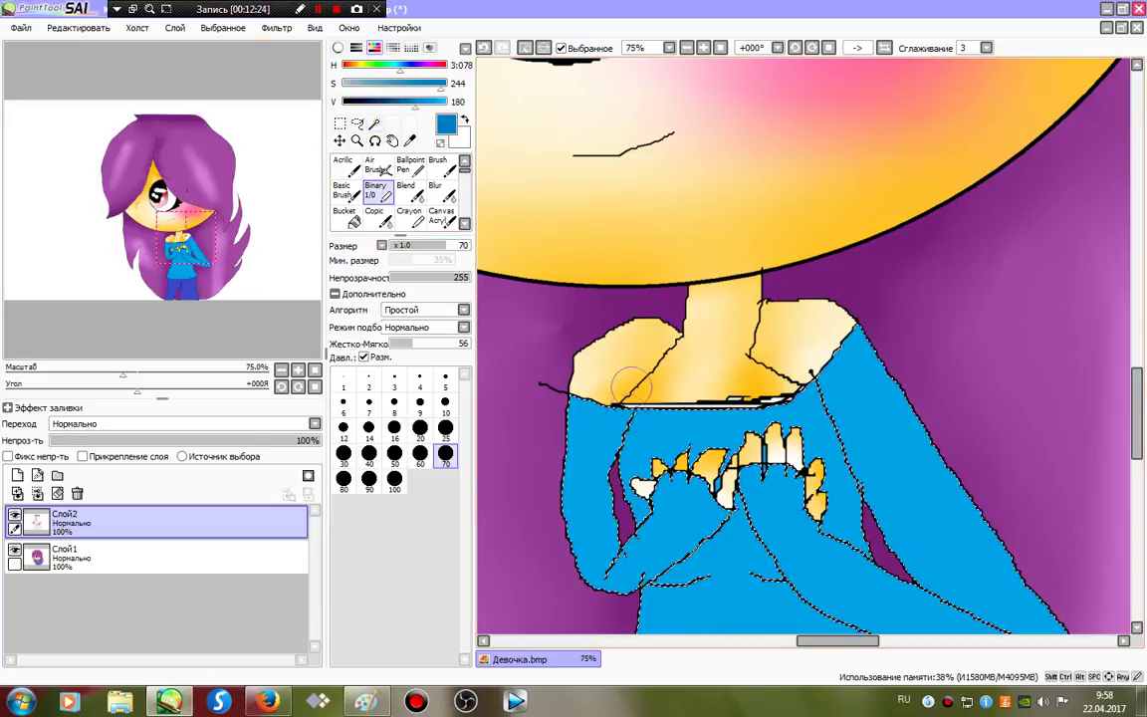
pyautogui.moveTo(631, 386)
pyautogui.mouseDown()
pyautogui.moveTo(601, 554)
pyautogui.moveTo(627, 539)
pyautogui.moveTo(688, 399)
pyautogui.mouseUp()
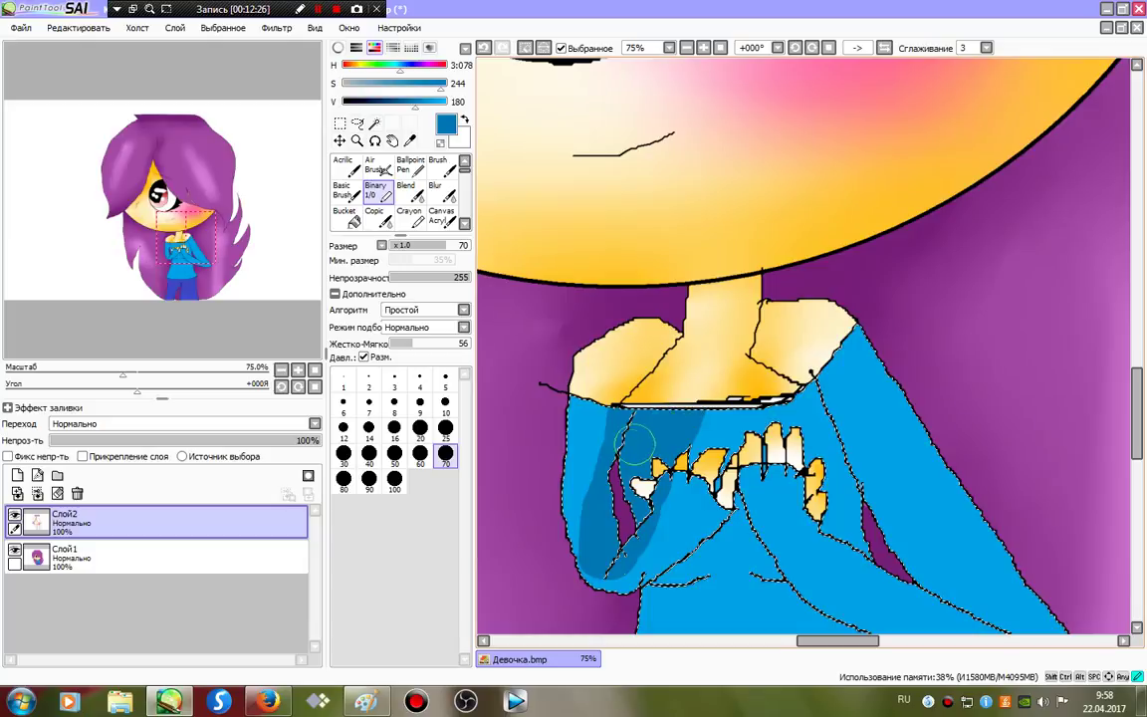
pyautogui.moveTo(634, 444)
pyautogui.mouseDown()
pyautogui.moveTo(824, 388)
pyautogui.moveTo(869, 317)
pyautogui.moveTo(898, 623)
pyautogui.mouseUp()
pyautogui.click(194, 275)
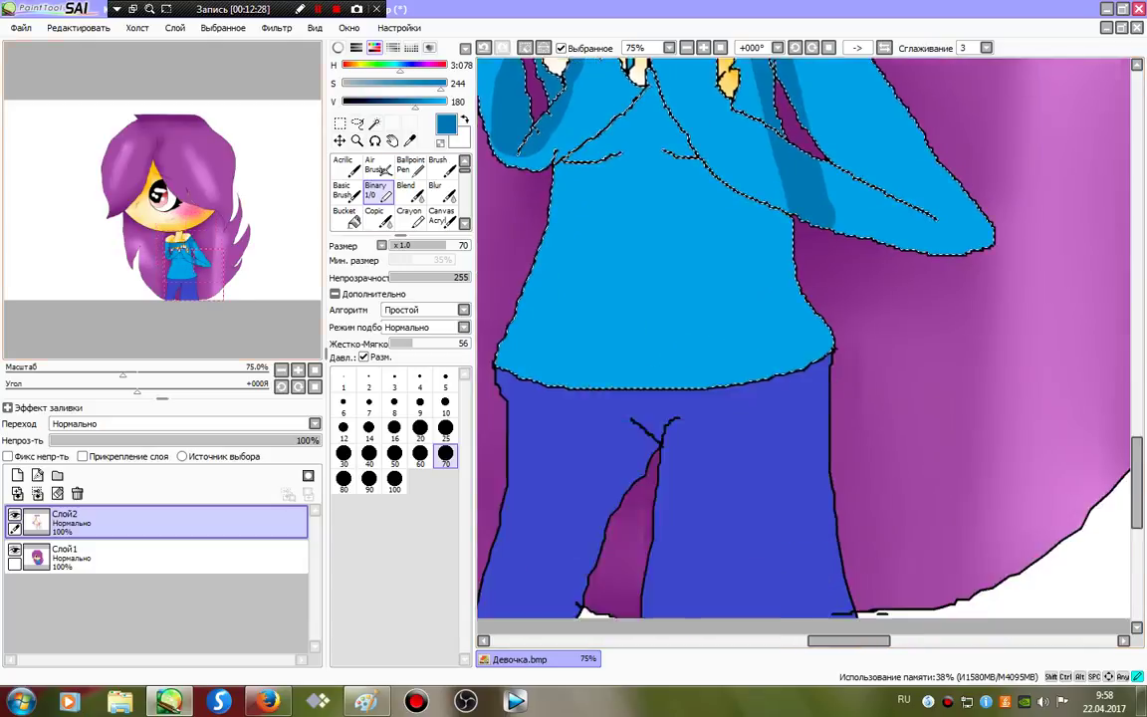
pyautogui.moveTo(821, 214)
pyautogui.mouseDown()
pyautogui.moveTo(848, 144)
pyautogui.moveTo(601, 109)
pyautogui.moveTo(657, 204)
pyautogui.mouseUp()
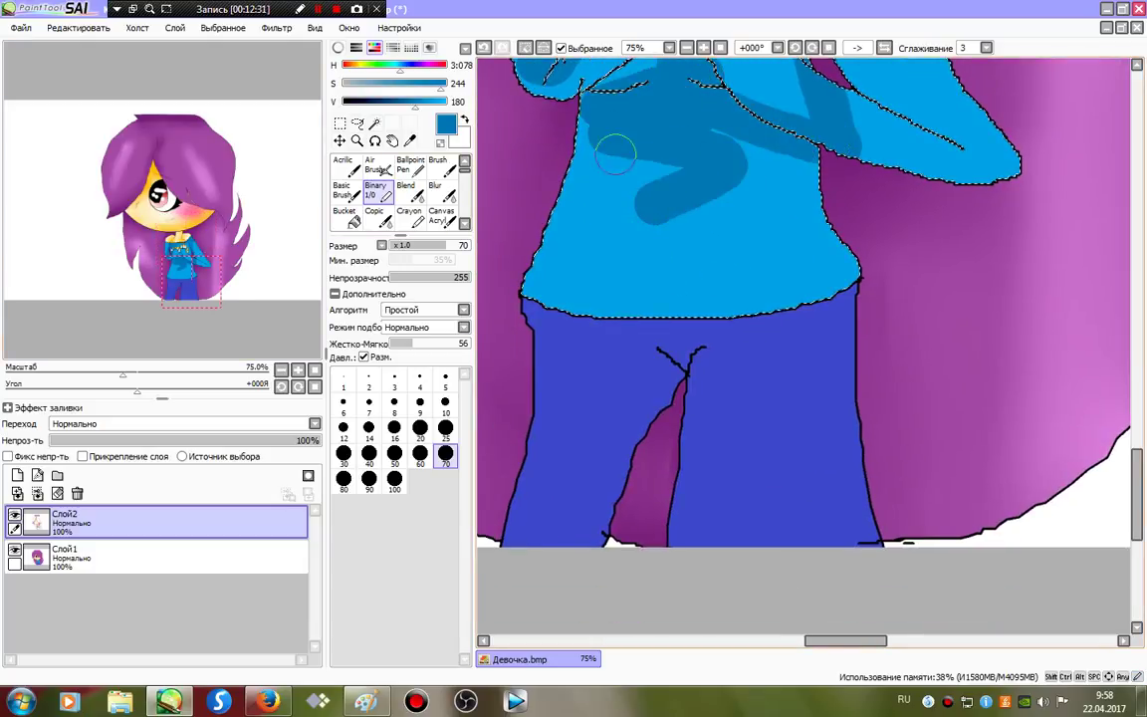
# Step: Paint white highlights along the sweater's hem, elbow, sleeve edges, hands and around the fingers with the size 70 Binary brush
pyautogui.click(345, 84)
pyautogui.click(446, 103)
pyautogui.moveTo(590, 195)
pyautogui.mouseDown()
pyautogui.moveTo(817, 251)
pyautogui.moveTo(765, 237)
pyautogui.mouseUp()
pyautogui.moveTo(921, 144)
pyautogui.mouseDown()
pyautogui.moveTo(929, 147)
pyautogui.moveTo(900, 102)
pyautogui.mouseUp()
pyautogui.moveTo(192, 280); pyautogui.dragTo(191, 259)
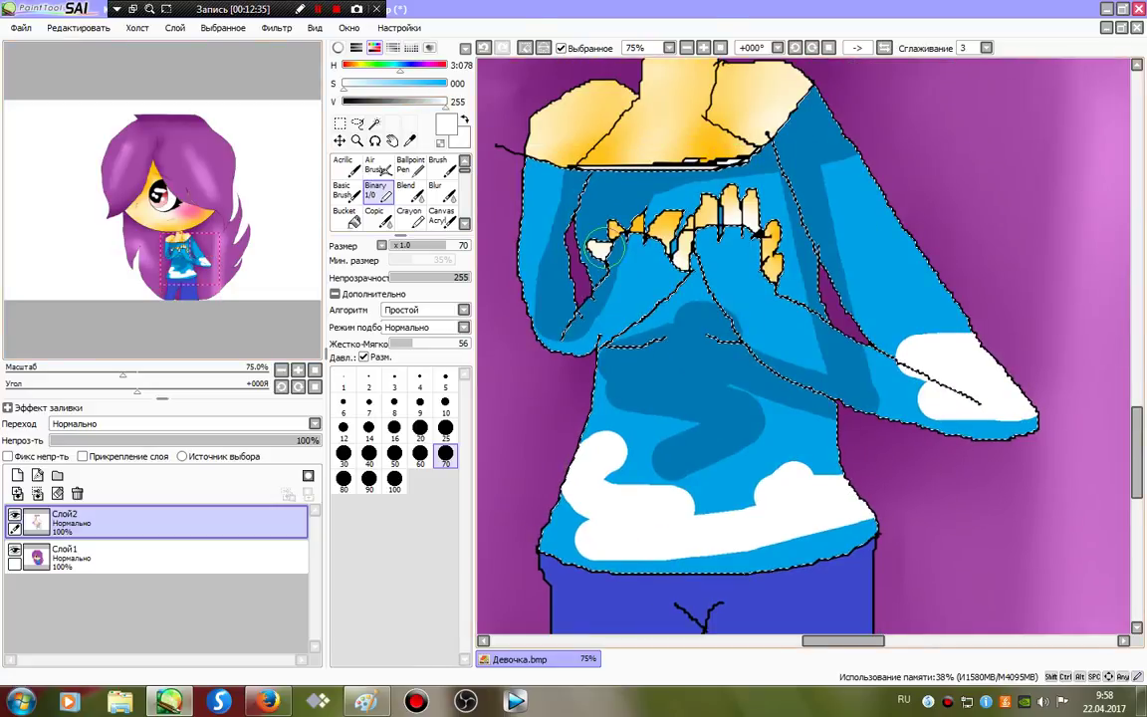
pyautogui.moveTo(645, 265); pyautogui.dragTo(638, 279)
pyautogui.moveTo(757, 298); pyautogui.dragTo(774, 309)
pyautogui.moveTo(920, 245); pyautogui.dragTo(921, 264)
pyautogui.moveTo(518, 180); pyautogui.dragTo(519, 196)
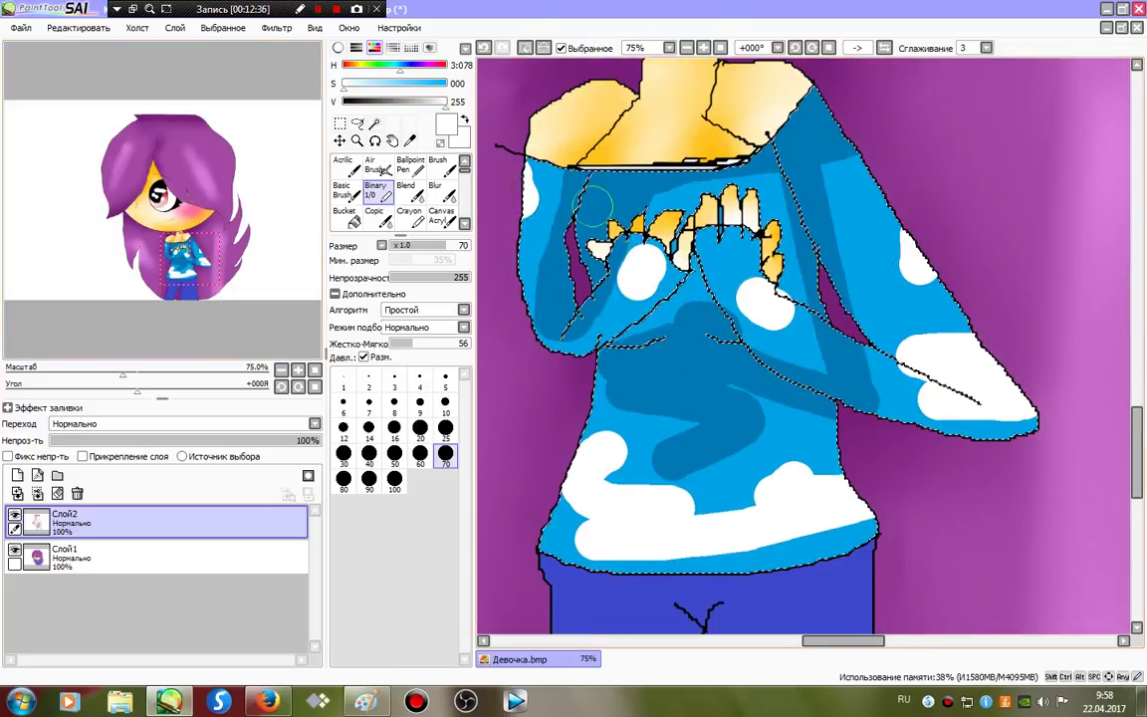
pyautogui.moveTo(699, 211); pyautogui.dragTo(762, 207)
# Step: Hide the selection outline and soften the shading and highlights on the sweater's sleeves and chest with the size 50 Blur brush
pyautogui.click(562, 48)
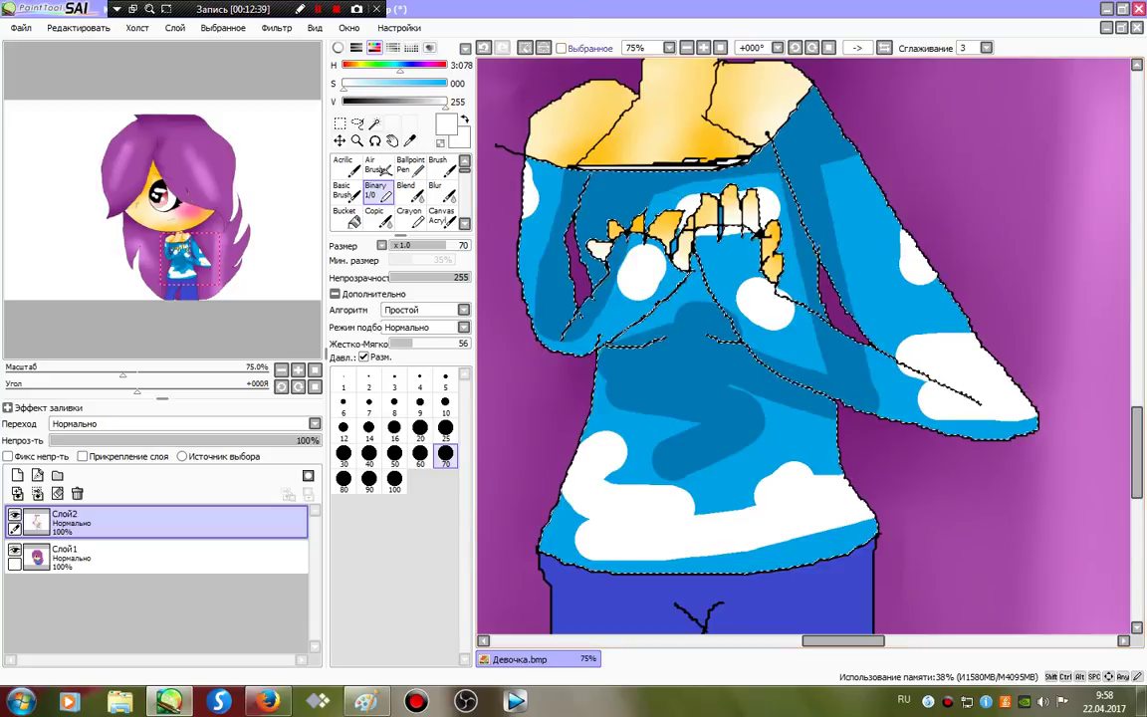
pyautogui.hotkey('ctrl', 'd')
pyautogui.click(435, 191)
pyautogui.click(446, 551)
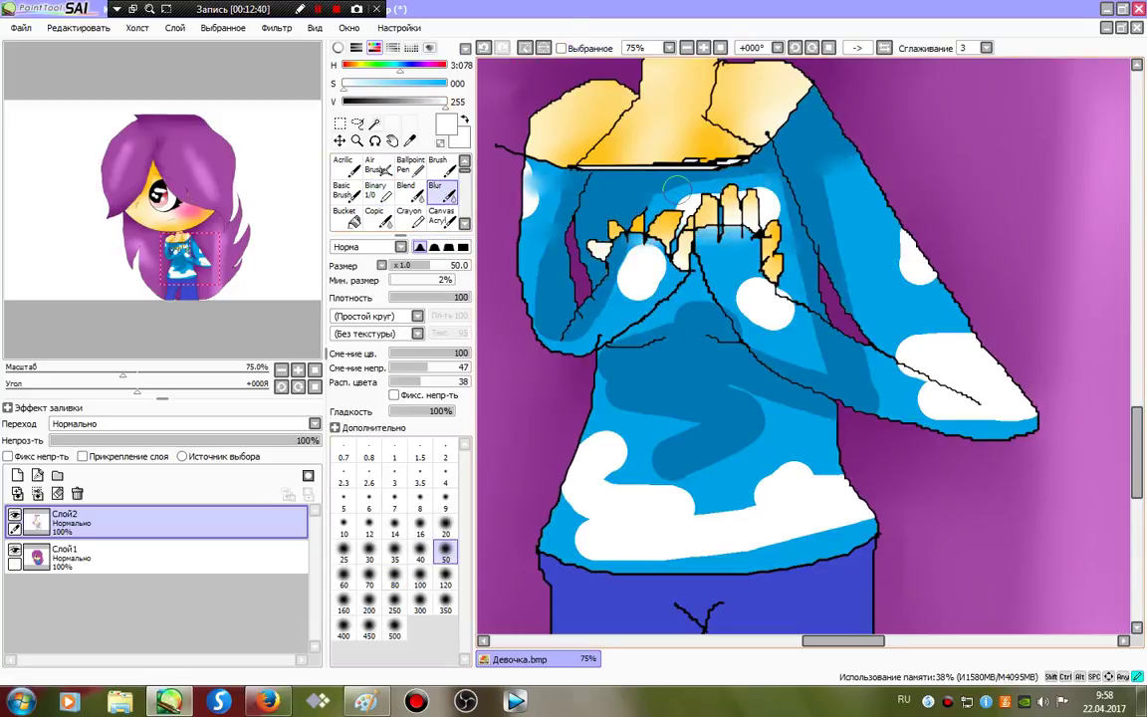
pyautogui.moveTo(678, 191)
pyautogui.mouseDown()
pyautogui.moveTo(536, 201)
pyautogui.moveTo(682, 199)
pyautogui.moveTo(723, 241)
pyautogui.moveTo(921, 344)
pyautogui.moveTo(984, 410)
pyautogui.moveTo(916, 394)
pyautogui.moveTo(951, 334)
pyautogui.moveTo(916, 276)
pyautogui.mouseUp()
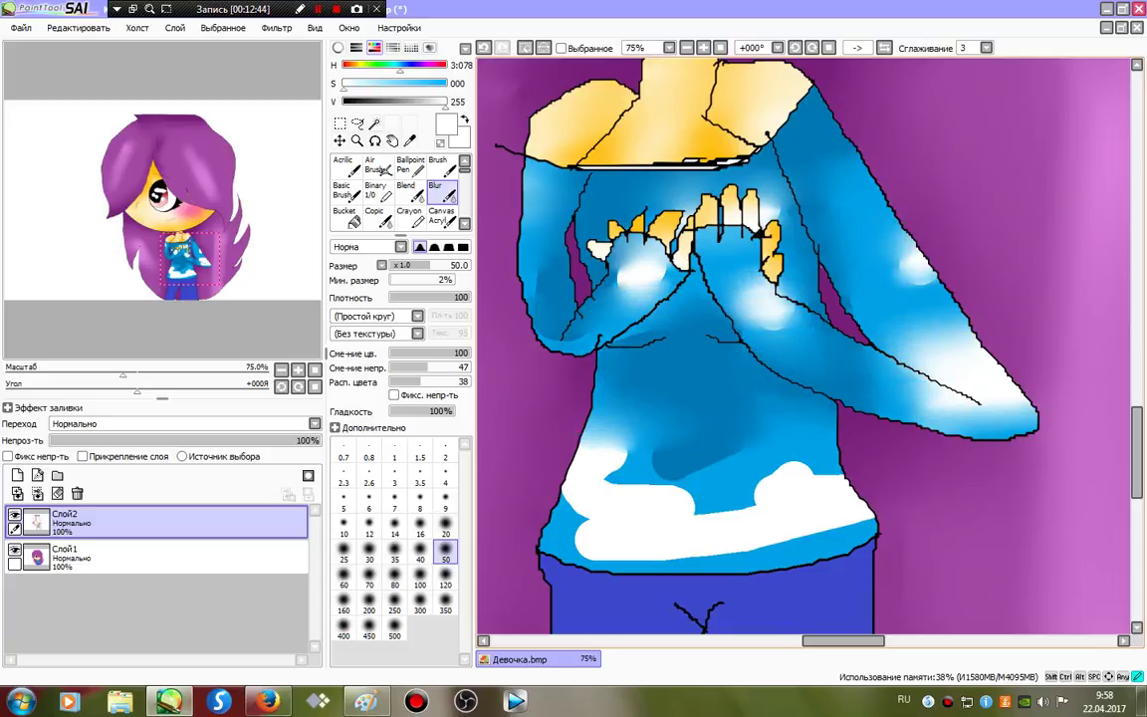
pyautogui.moveTo(545, 214); pyautogui.dragTo(555, 317)
pyautogui.moveTo(622, 284); pyautogui.dragTo(653, 267)
pyautogui.moveTo(749, 284); pyautogui.dragTo(777, 311)
pyautogui.moveTo(914, 257)
pyautogui.mouseDown()
pyautogui.moveTo(904, 305)
pyautogui.moveTo(687, 269)
pyautogui.moveTo(974, 161)
pyautogui.mouseUp()
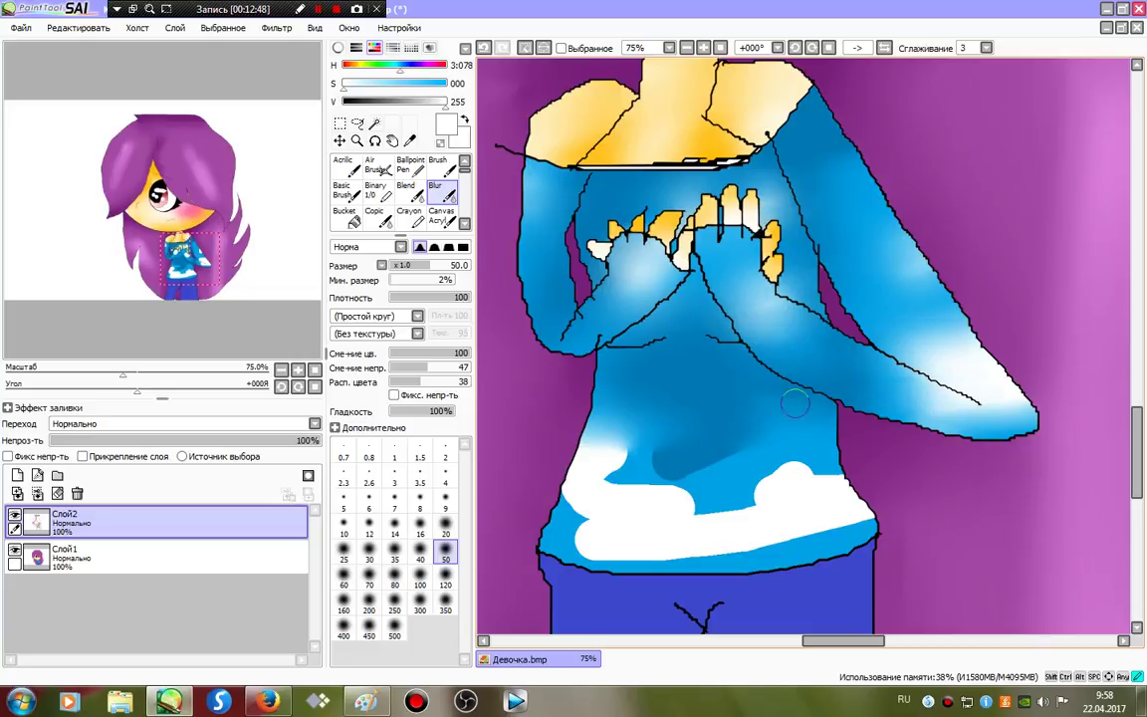
pyautogui.moveTo(795, 402); pyautogui.dragTo(722, 402)
# Step: Blur the white hem highlights and remaining dark patches across the sweater with the Blur brush at size 100
pyautogui.click(420, 577)
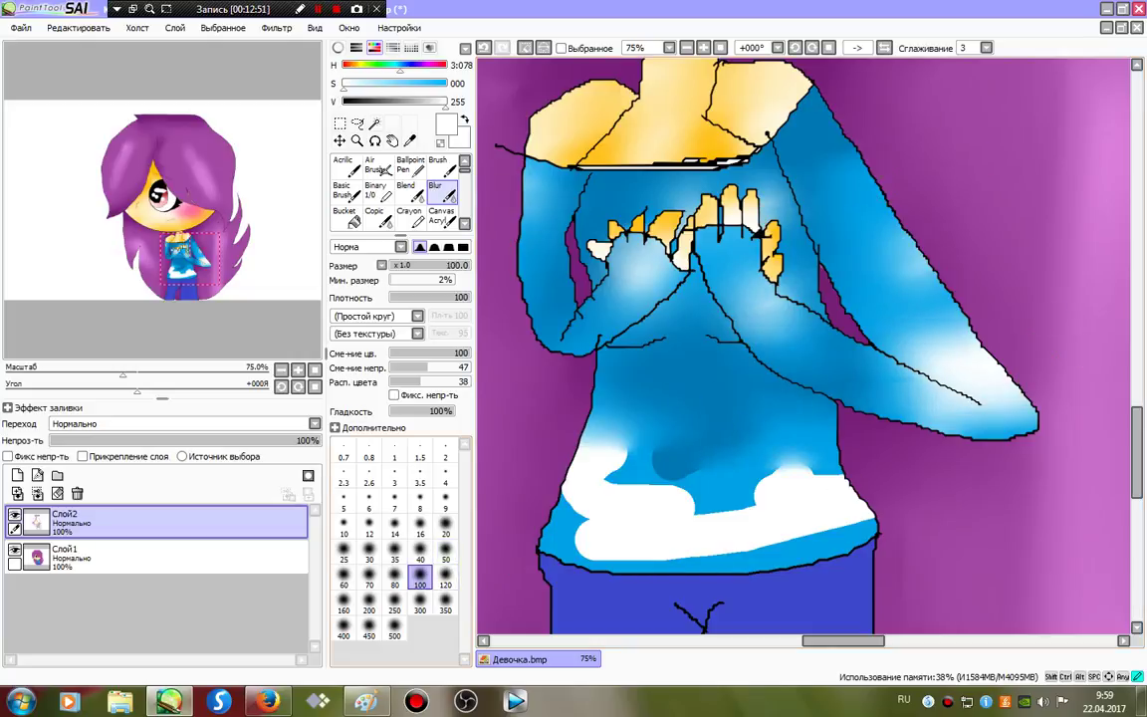
pyautogui.moveTo(617, 478)
pyautogui.mouseDown()
pyautogui.moveTo(743, 462)
pyautogui.moveTo(528, 488)
pyautogui.moveTo(794, 525)
pyautogui.moveTo(648, 481)
pyautogui.moveTo(876, 358)
pyautogui.moveTo(601, 461)
pyautogui.moveTo(917, 146)
pyautogui.mouseUp()
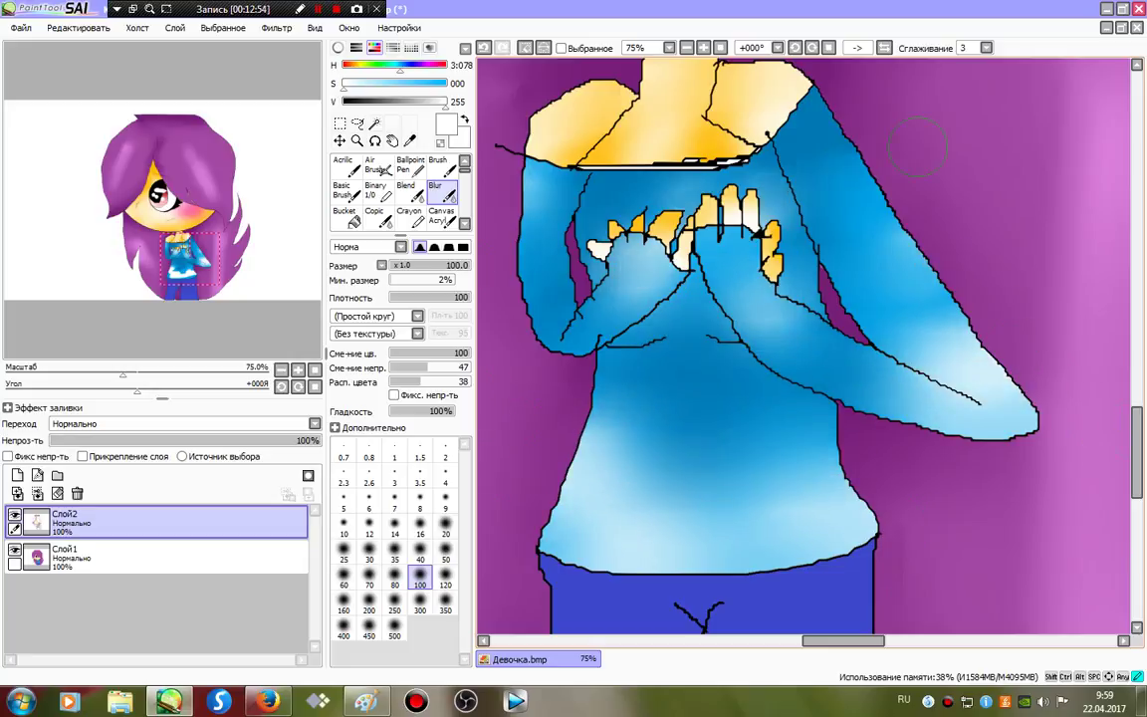
pyautogui.moveTo(664, 525); pyautogui.dragTo(801, 537)
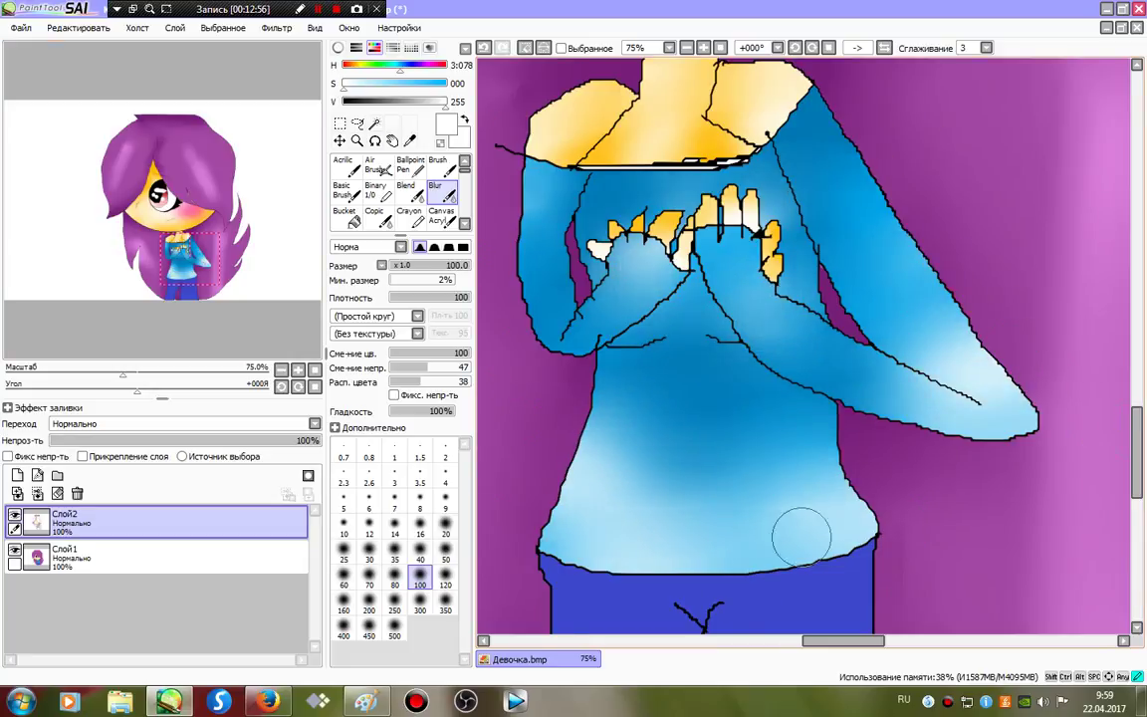
pyautogui.click(318, 9)
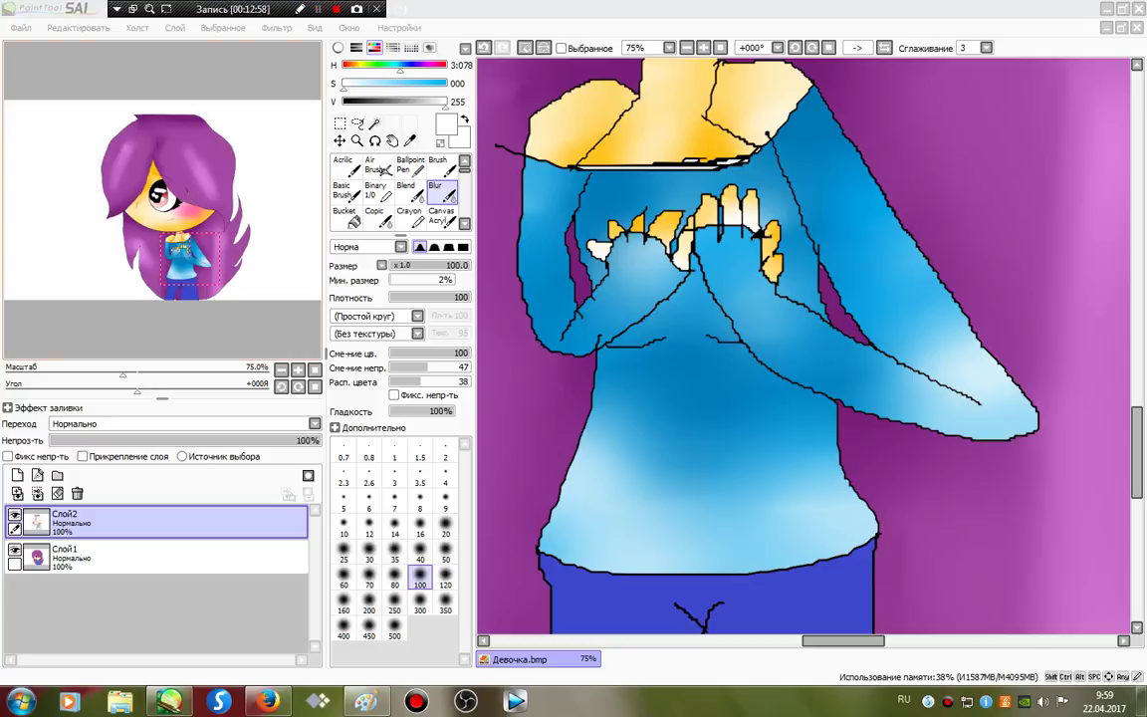
pyautogui.moveTo(190, 260)
pyautogui.mouseDown()
pyautogui.moveTo(196, 278)
pyautogui.moveTo(182, 292)
pyautogui.mouseUp()
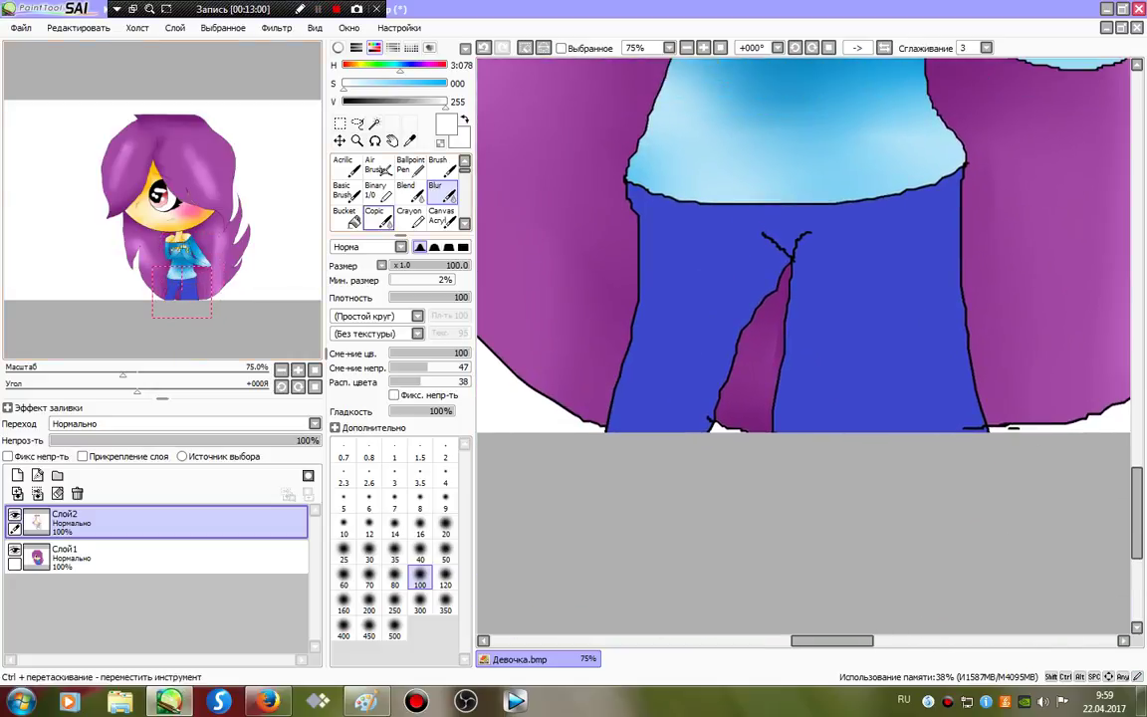
pyautogui.click(374, 124)
pyautogui.click(709, 269)
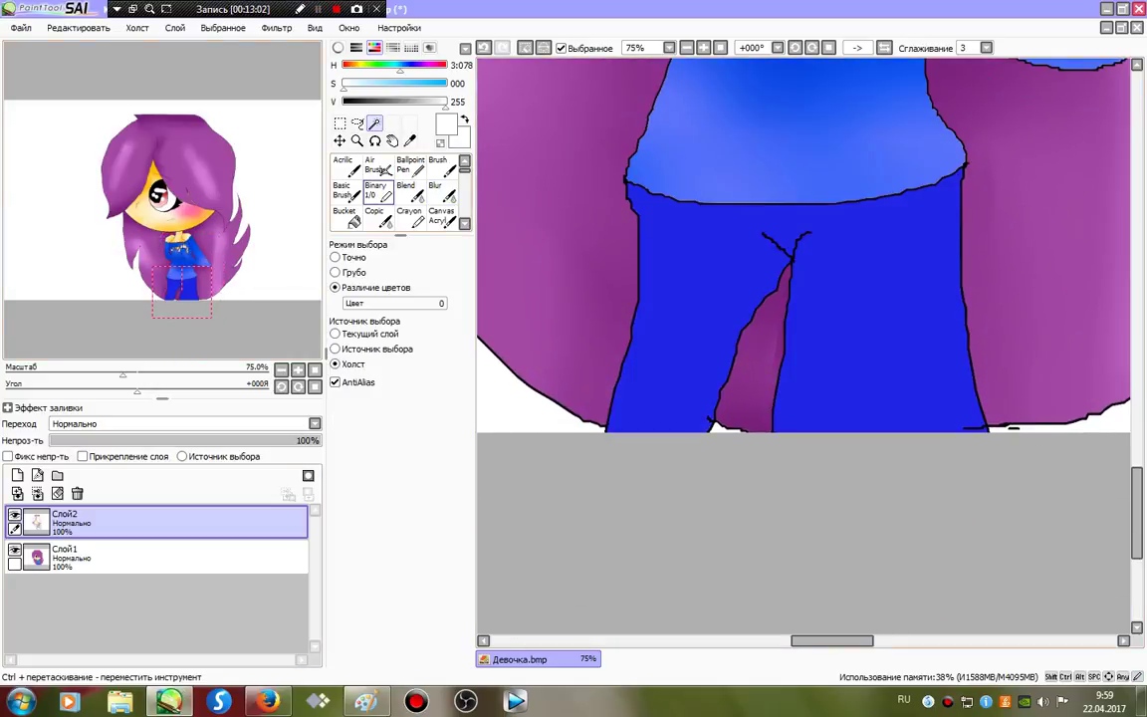
pyautogui.click(378, 192)
pyautogui.hotkey('ctrl', 'd')
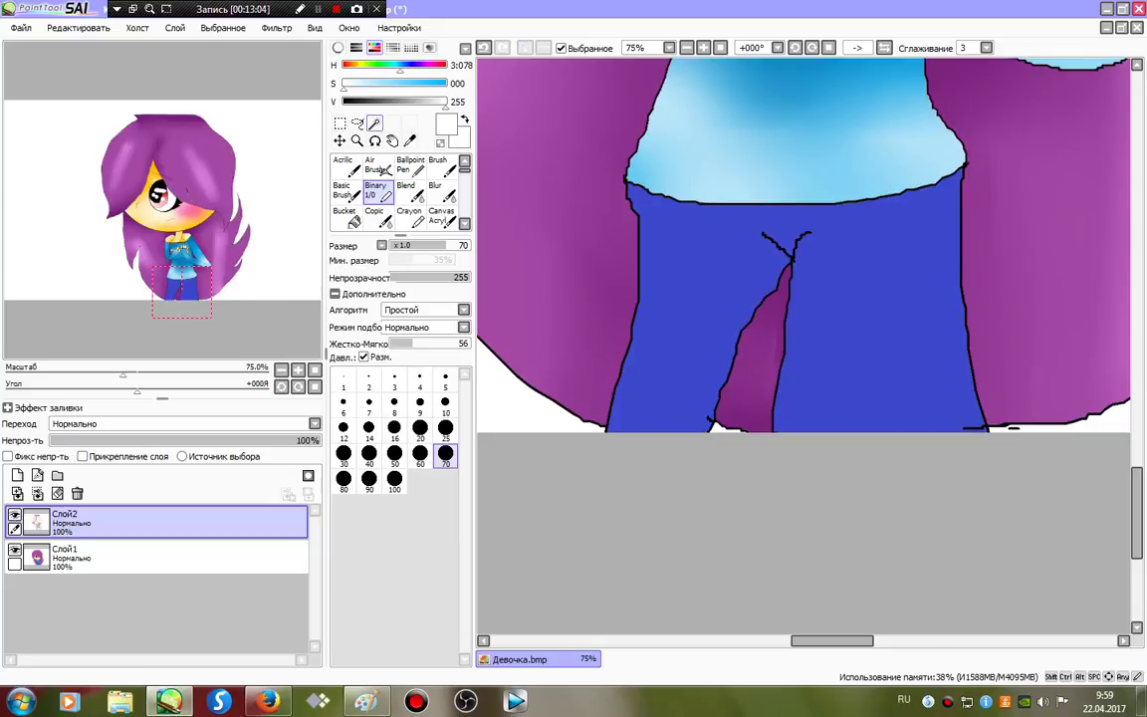
# Step: Select the trousers with the Magic Wand and paint their blue darkened to V 102 along the waist and leg edges with the size 70 Binary brush
pyautogui.click(374, 124)
pyautogui.click(695, 260)
pyautogui.click(377, 193)
pyautogui.rightClick(687, 235)
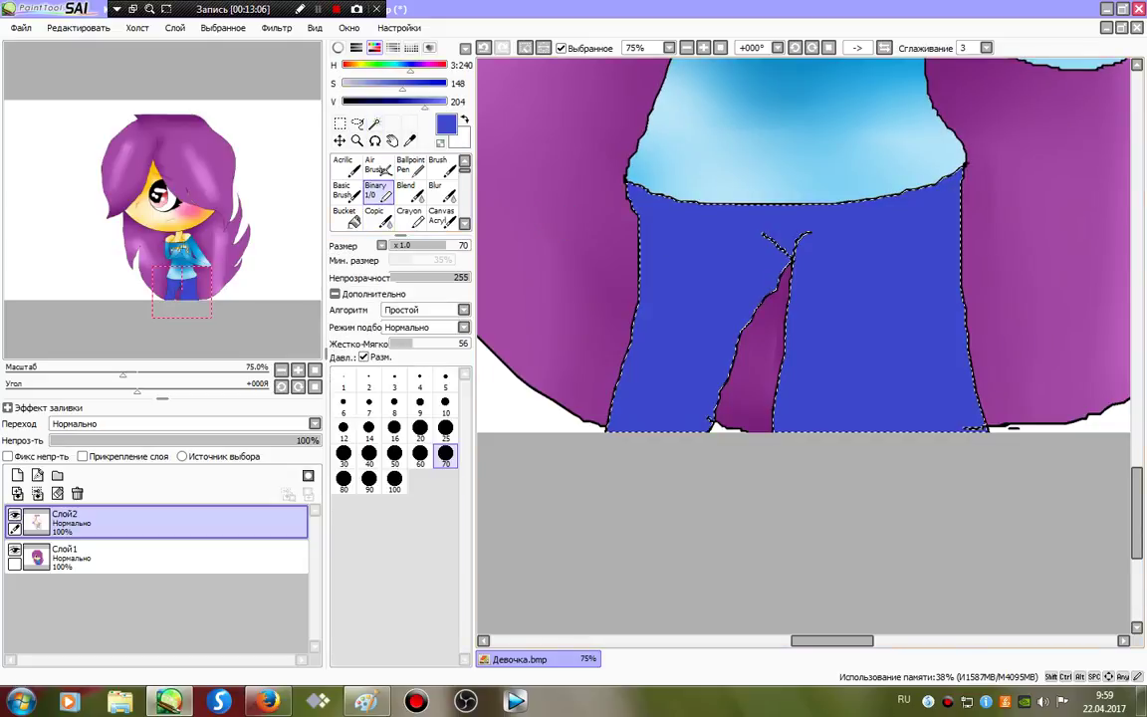
pyautogui.click(384, 102)
pyautogui.moveTo(760, 238)
pyautogui.mouseDown()
pyautogui.moveTo(820, 216)
pyautogui.moveTo(796, 281)
pyautogui.moveTo(759, 544)
pyautogui.mouseUp()
pyautogui.moveTo(763, 269); pyautogui.dragTo(615, 561)
pyautogui.moveTo(605, 192); pyautogui.dragTo(1142, 160)
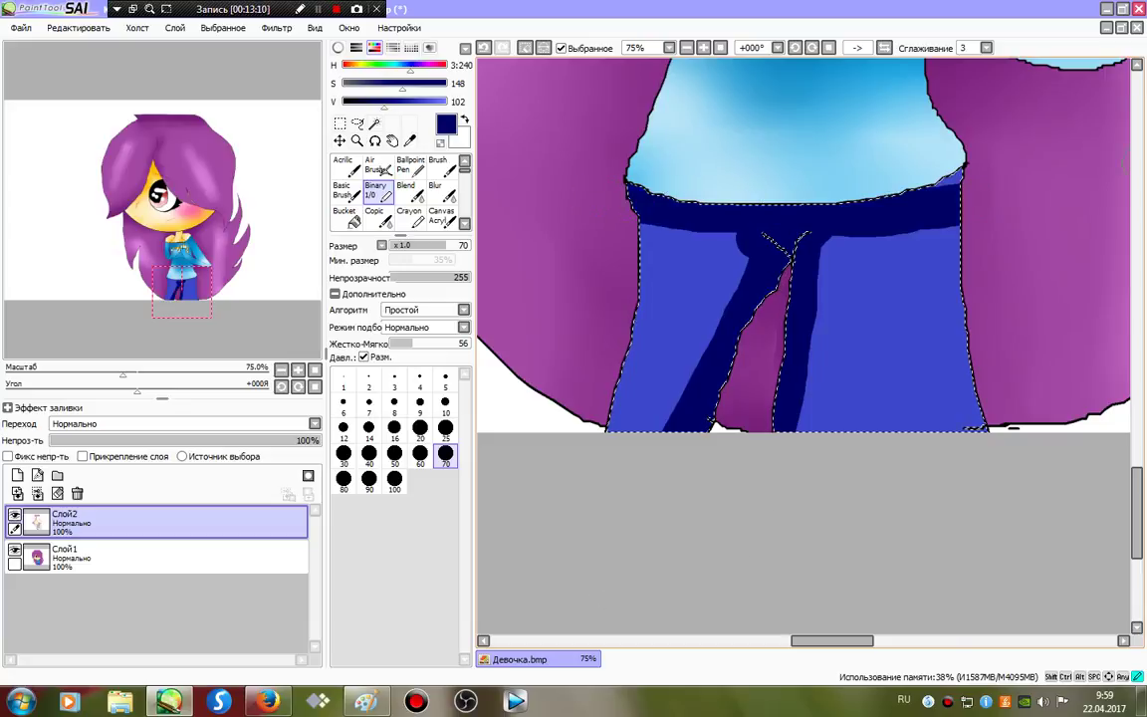
pyautogui.moveTo(686, 187)
pyautogui.mouseDown()
pyautogui.moveTo(649, 200)
pyautogui.moveTo(600, 399)
pyautogui.moveTo(678, 422)
pyautogui.mouseUp()
pyautogui.moveTo(931, 199)
pyautogui.mouseDown()
pyautogui.moveTo(949, 336)
pyautogui.moveTo(960, 399)
pyautogui.moveTo(978, 421)
pyautogui.moveTo(739, 424)
pyautogui.mouseUp()
# Step: Hide the selection outline and soften the dark shading on both trouser legs with the Blur brush at size 100
pyautogui.click(586, 48)
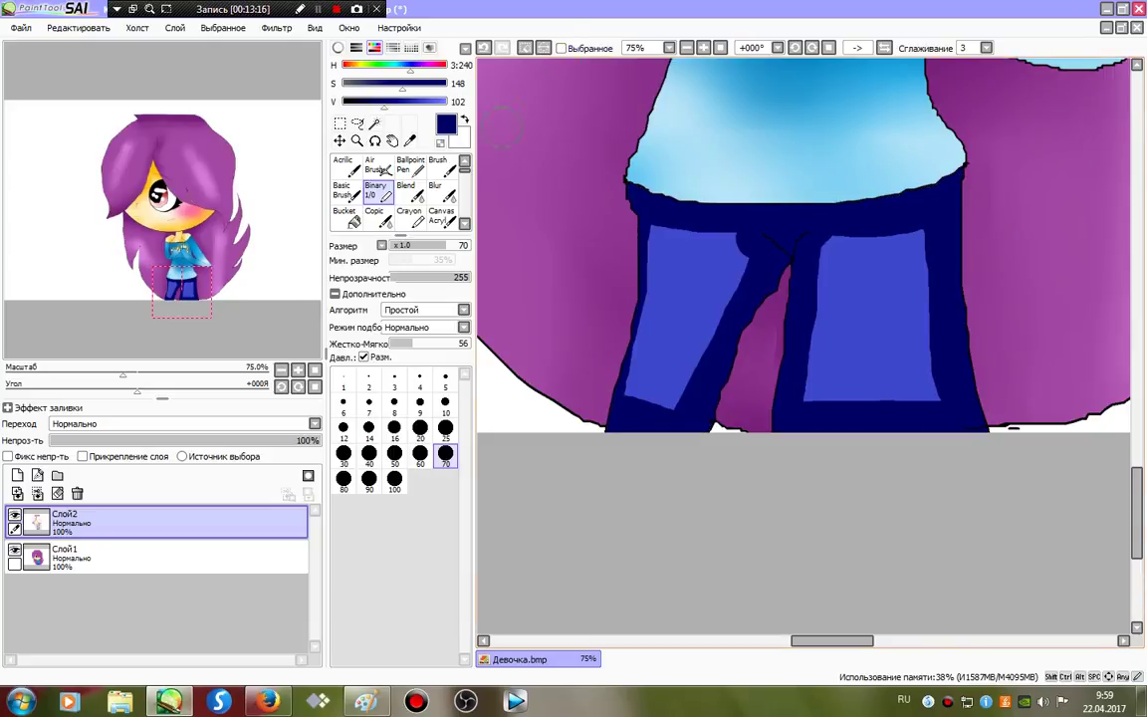
pyautogui.click(442, 192)
pyautogui.moveTo(931, 385); pyautogui.dragTo(808, 395)
pyautogui.moveTo(679, 409)
pyautogui.mouseDown()
pyautogui.moveTo(637, 410)
pyautogui.moveTo(966, 346)
pyautogui.moveTo(538, 235)
pyautogui.moveTo(716, 228)
pyautogui.moveTo(752, 259)
pyautogui.mouseUp()
pyautogui.moveTo(1016, 324); pyautogui.dragTo(754, 421)
pyautogui.moveTo(1082, 188)
pyautogui.mouseDown()
pyautogui.moveTo(862, 344)
pyautogui.moveTo(697, 275)
pyautogui.moveTo(891, 274)
pyautogui.mouseUp()
# Step: Add a white highlight in the middle of each trouser leg with the size 70 Binary brush and blur the highlights
pyautogui.click(378, 192)
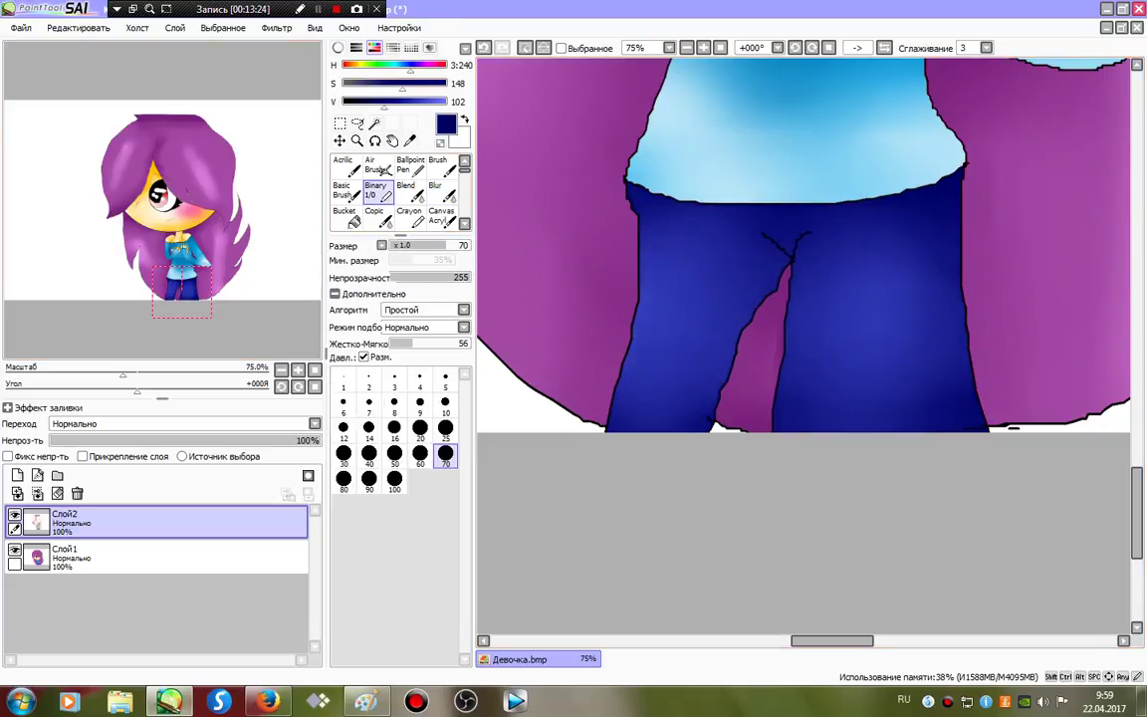
pyautogui.click(344, 84)
pyautogui.click(446, 101)
pyautogui.click(689, 320)
pyautogui.moveTo(872, 314); pyautogui.dragTo(874, 334)
pyautogui.click(442, 192)
pyautogui.moveTo(689, 334)
pyautogui.mouseDown()
pyautogui.moveTo(692, 296)
pyautogui.moveTo(640, 376)
pyautogui.mouseUp()
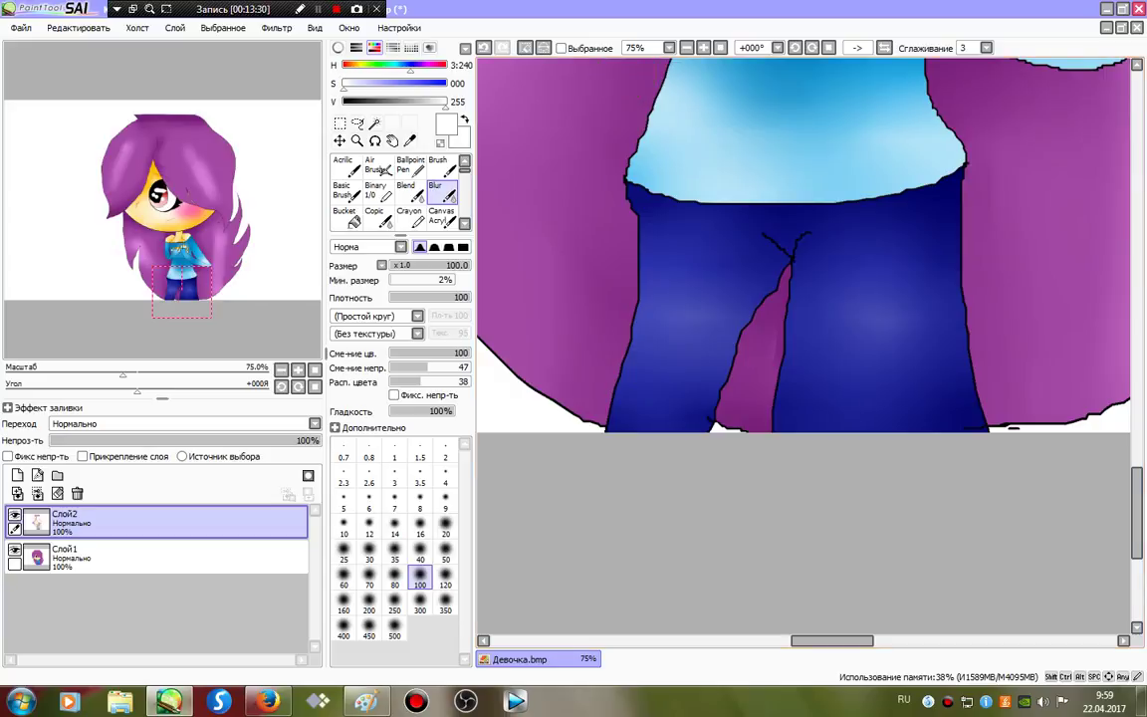
# Step: Deselect the trousers and merge the shading layer Слой2 down into Слой1
pyautogui.click(525, 48)
pyautogui.click(721, 47)
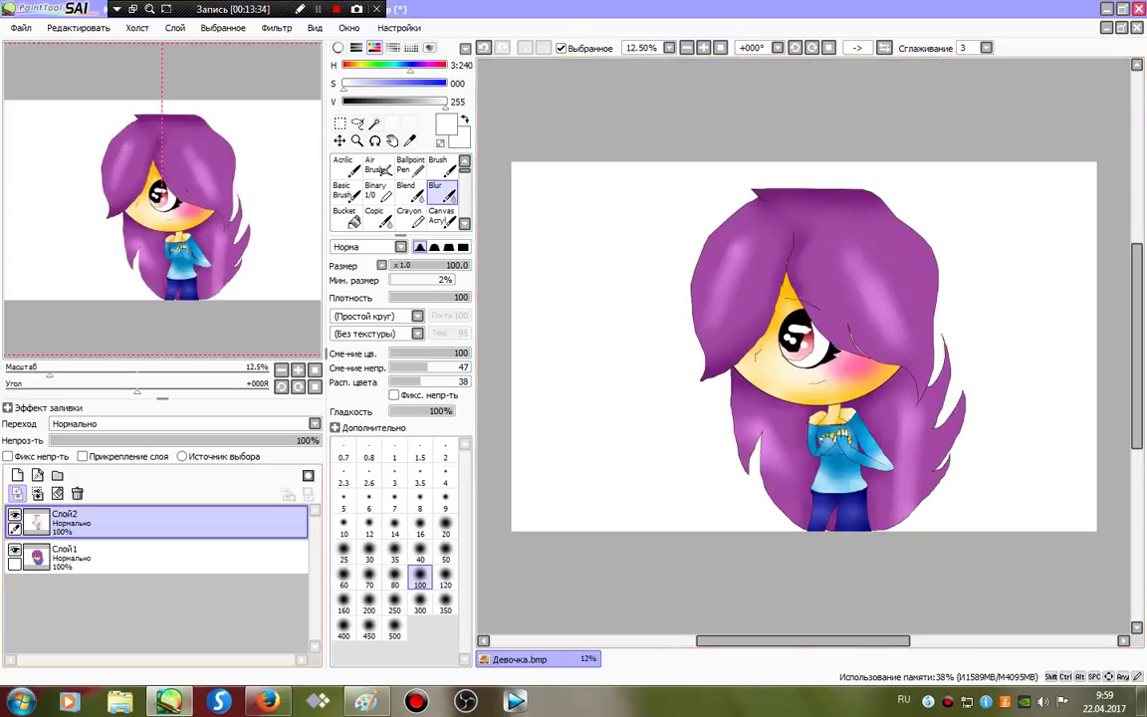
pyautogui.click(17, 493)
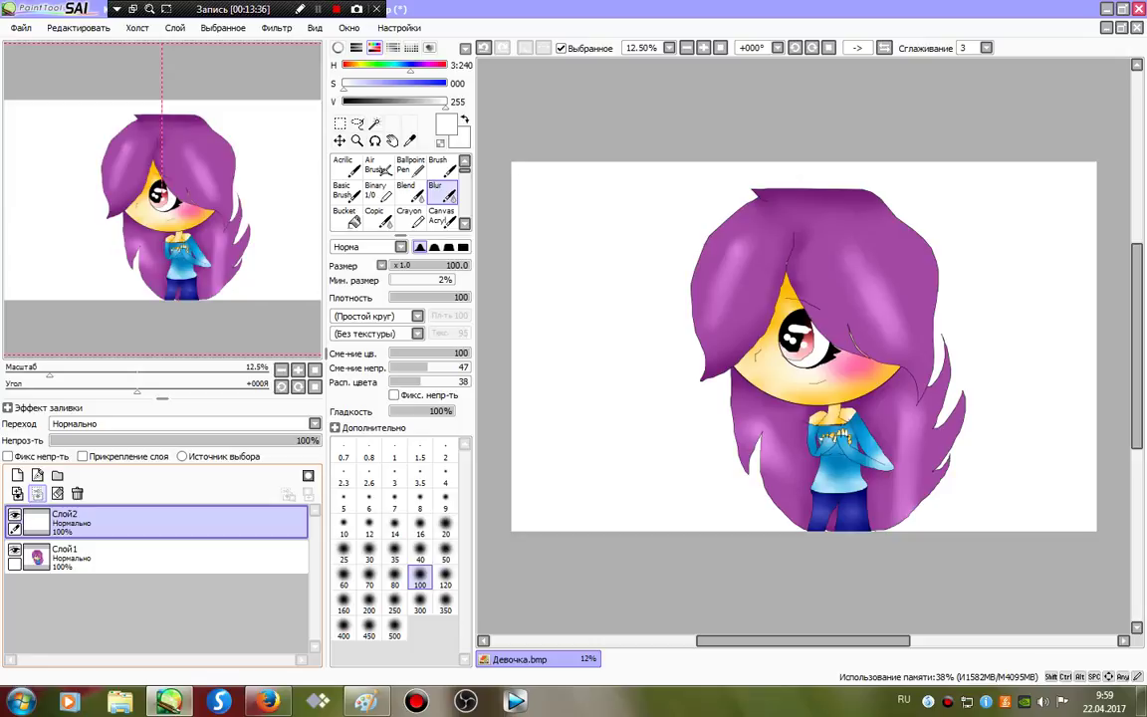
pyautogui.click(38, 493)
# Step: Adjust the merged drawing to brightness +14, contrast +11 and colour depth +24
pyautogui.click(277, 26)
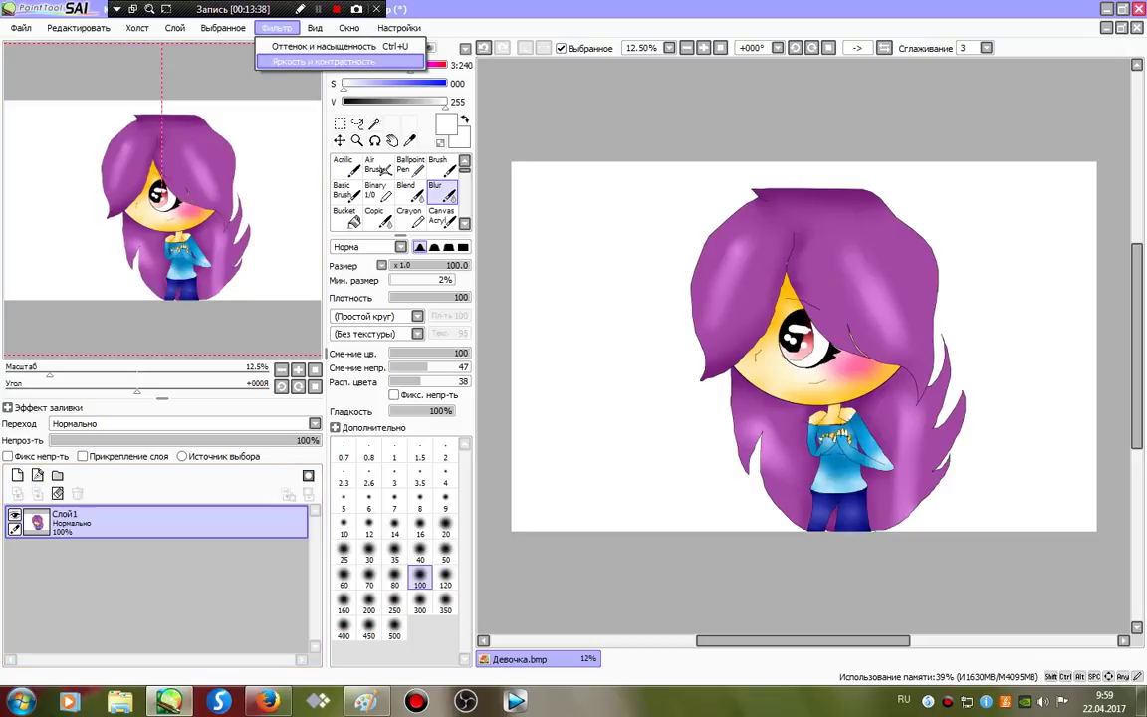
pyautogui.click(309, 58)
pyautogui.moveTo(252, 180); pyautogui.dragTo(283, 227)
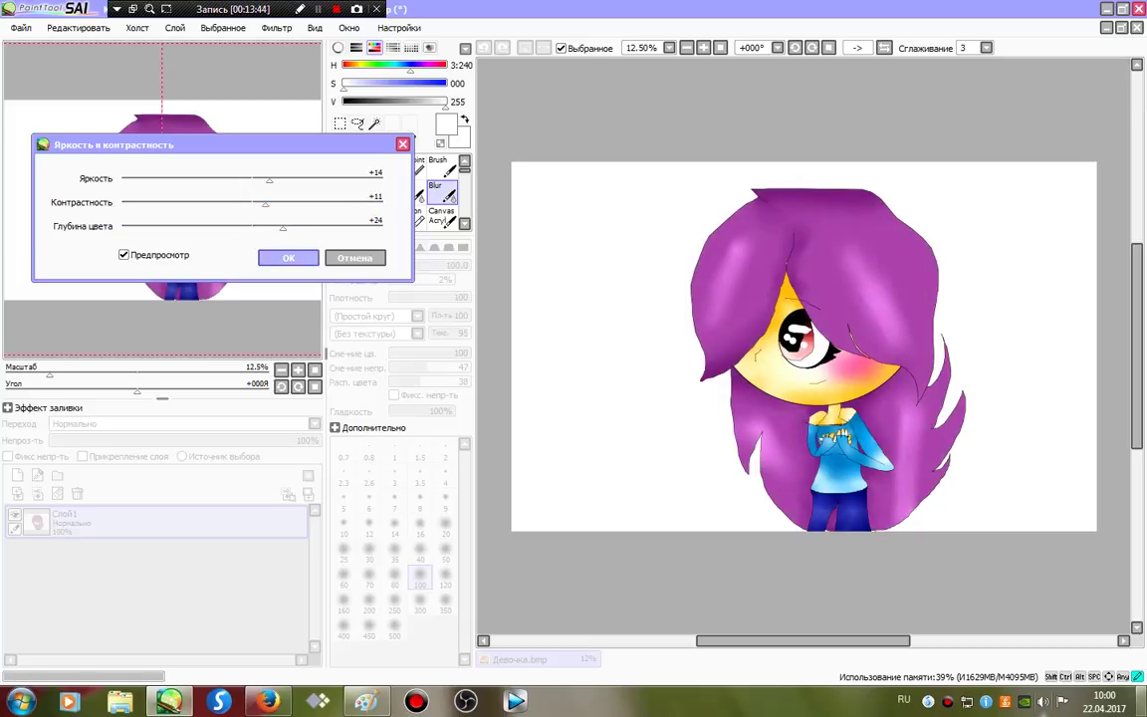
# Step: Open the colourful bokeh picture бн.jpg from the Аватария! folder of the Аватария library
pyautogui.click(21, 27)
pyautogui.click(45, 70)
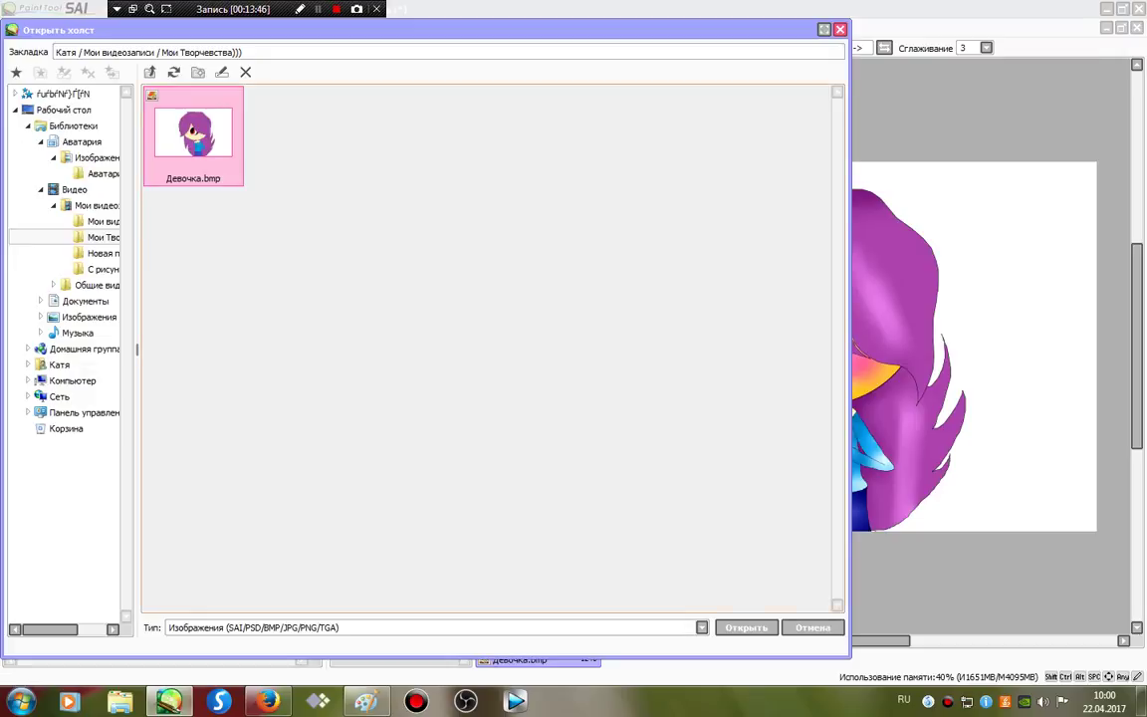
pyautogui.click(81, 141)
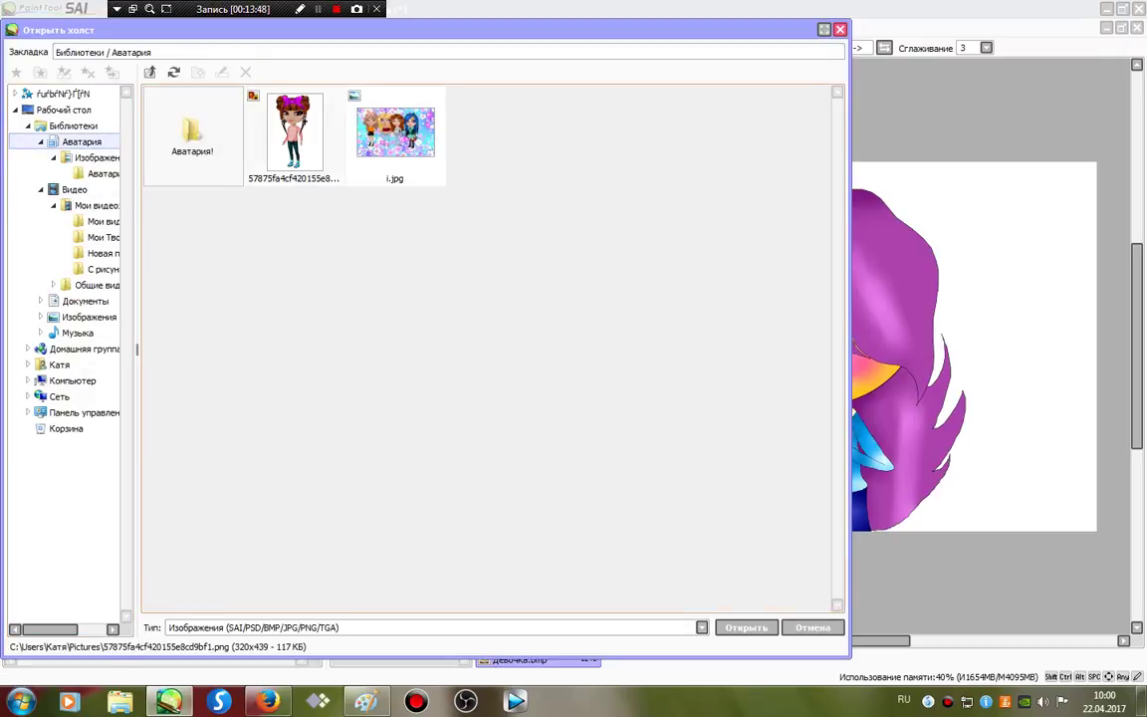
pyautogui.doubleClick(192, 132)
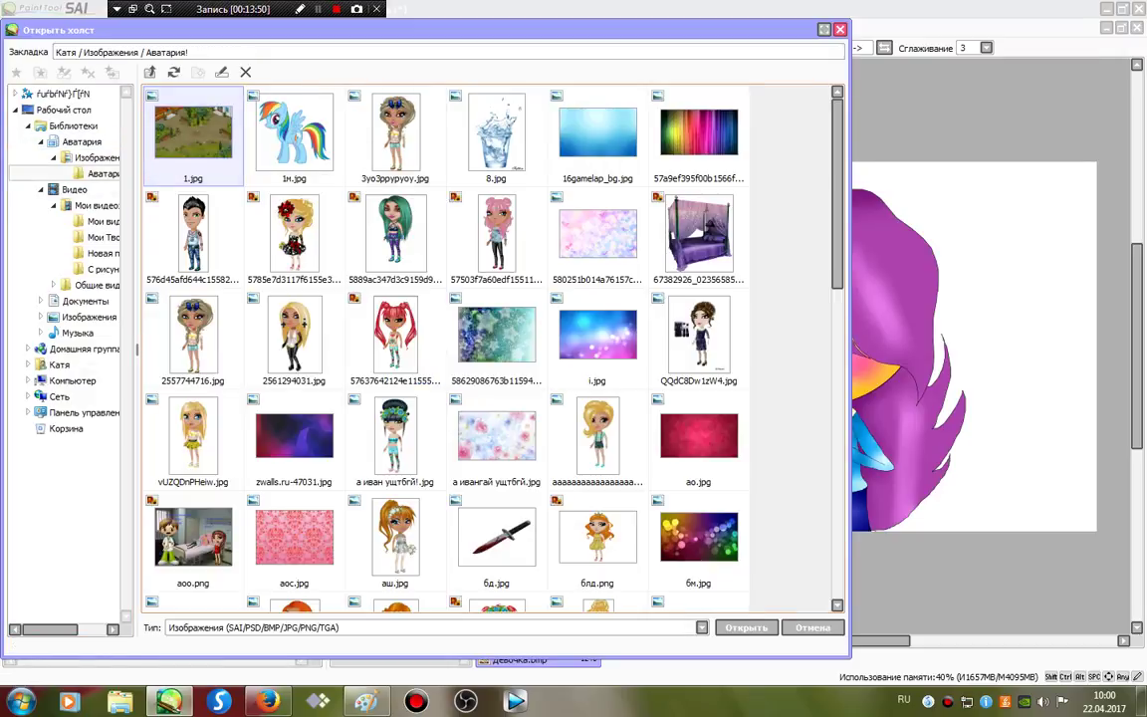
pyautogui.scroll(-1, 488, 349)
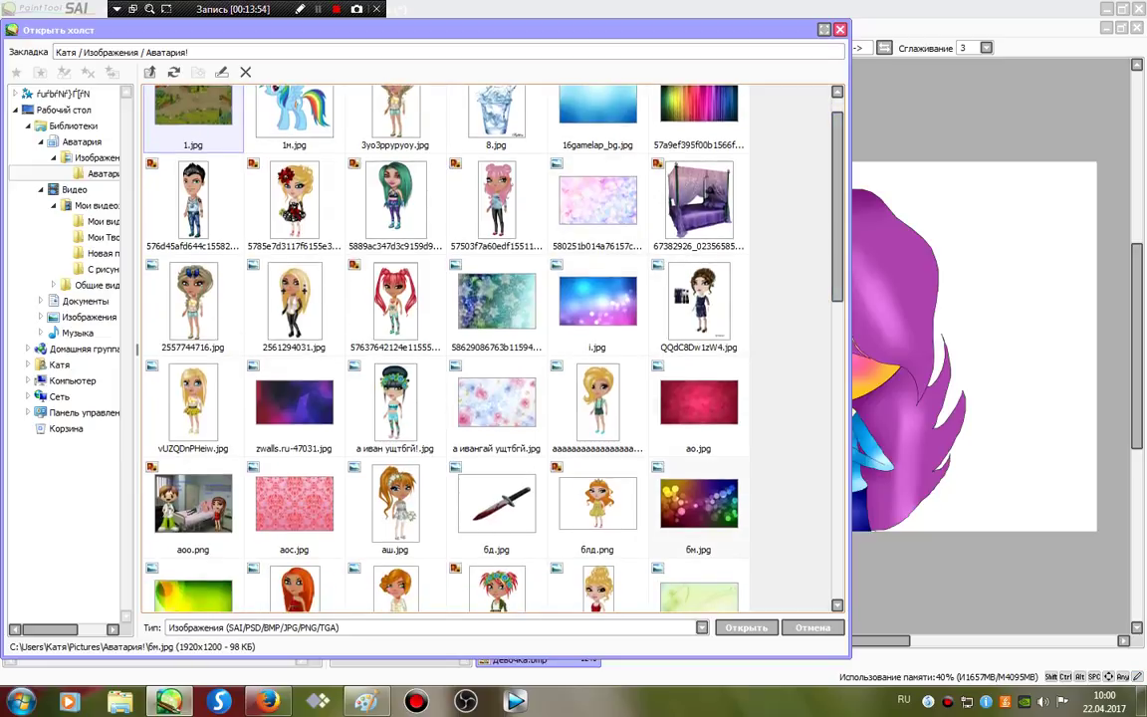
pyautogui.doubleClick(699, 503)
# Step: Copy the whole bokeh picture and paste it into Девочка.bmp
pyautogui.click(340, 141)
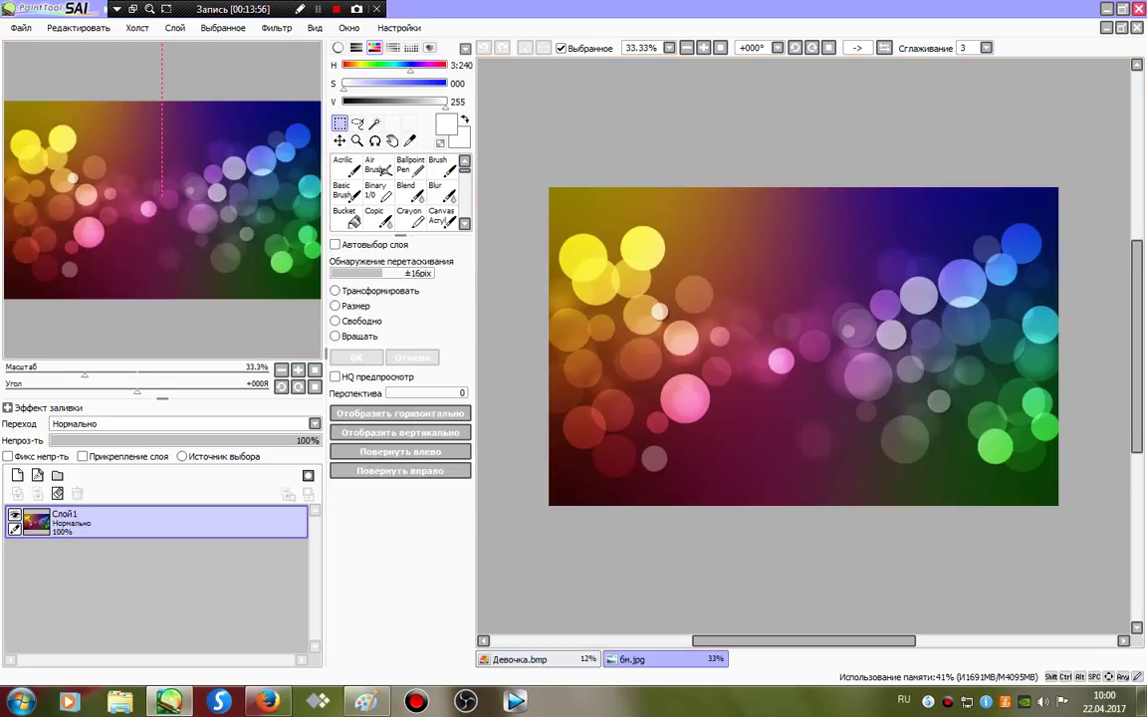
pyautogui.moveTo(537, 180); pyautogui.dragTo(1133, 557)
pyautogui.click(79, 28)
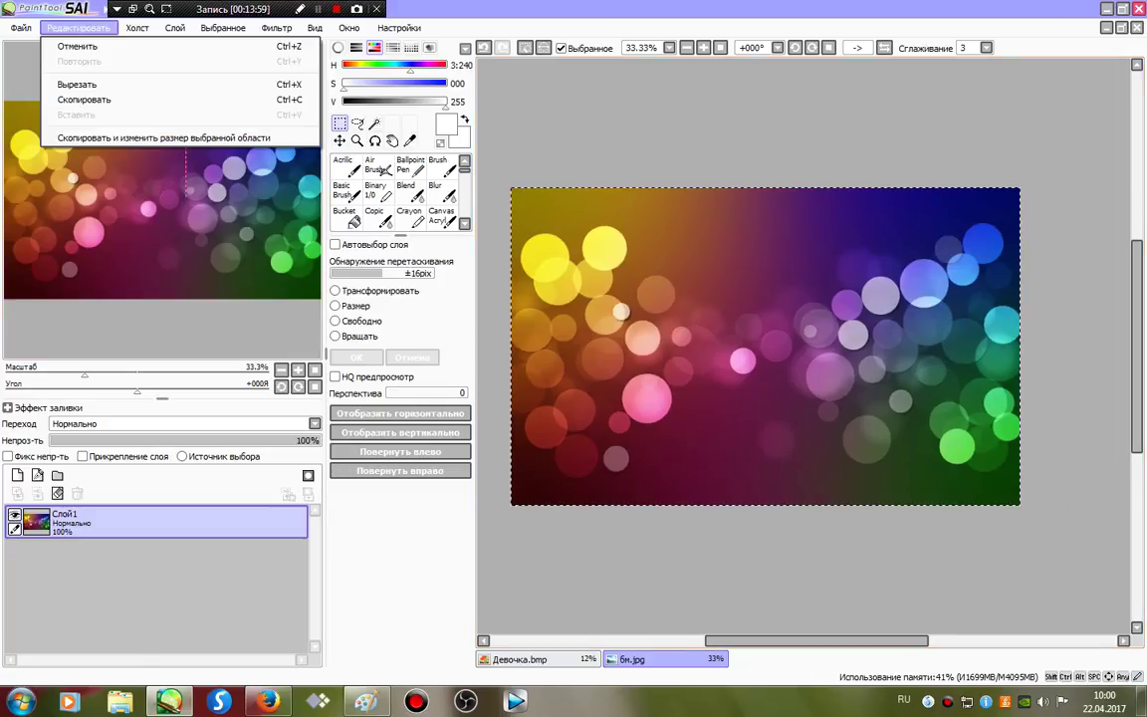
pyautogui.click(85, 99)
pyautogui.click(519, 658)
pyautogui.click(78, 27)
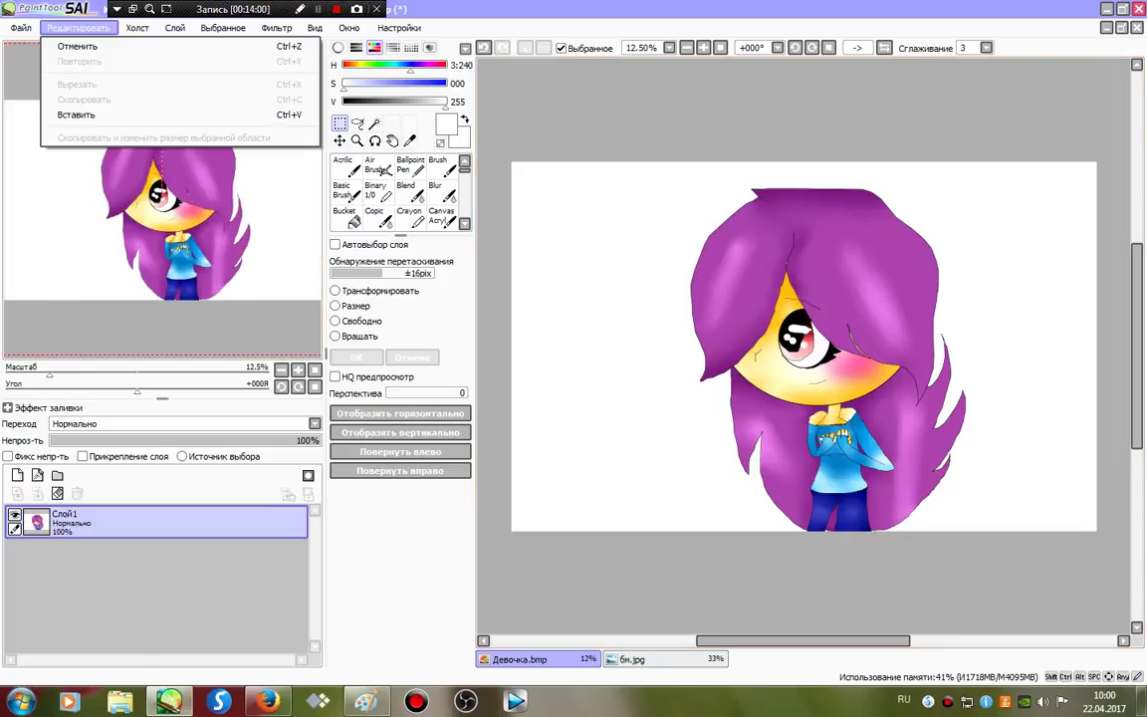
pyautogui.click(76, 115)
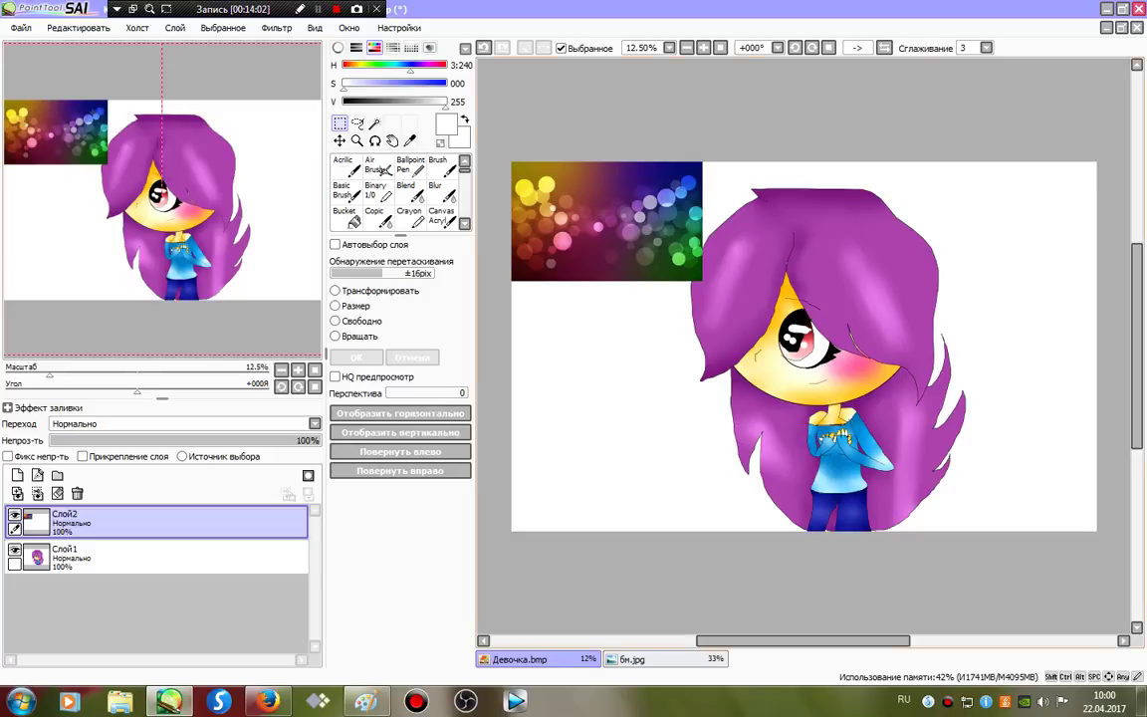
# Step: Select the pasted bokeh picture and enlarge it to cover the whole canvas
pyautogui.moveTo(738, 309)
pyautogui.mouseDown()
pyautogui.moveTo(478, 140)
pyautogui.moveTo(468, 70)
pyautogui.mouseUp()
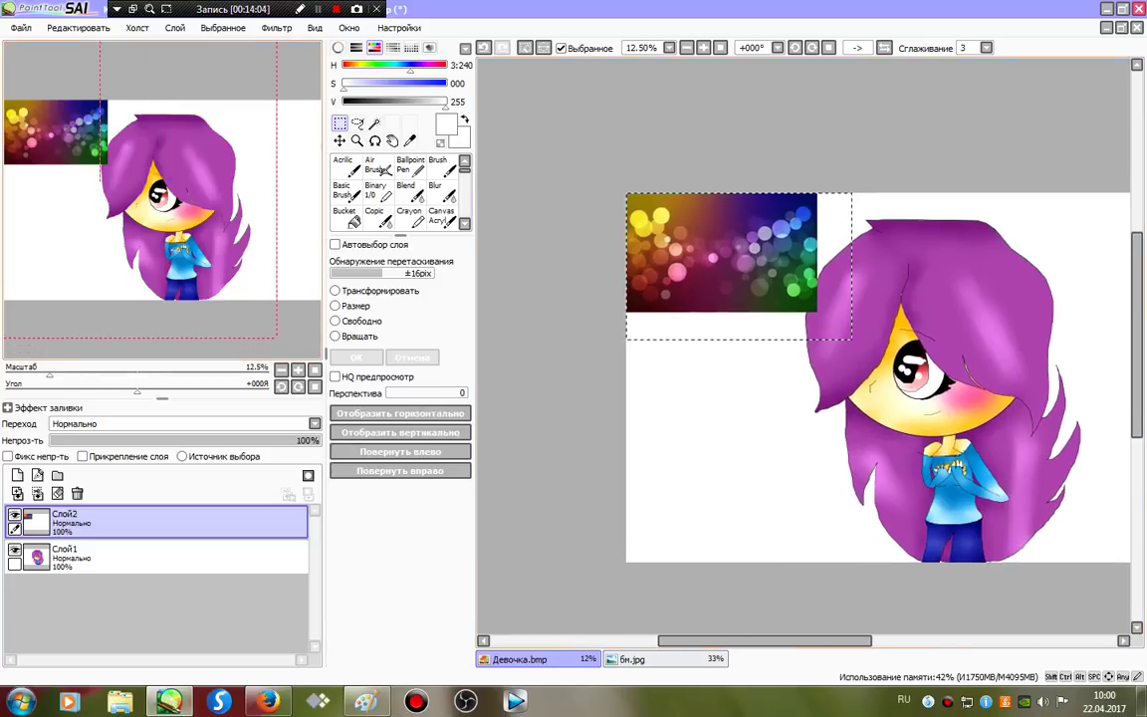
pyautogui.moveTo(797, 378); pyautogui.dragTo(687, 325)
pyautogui.click(345, 306)
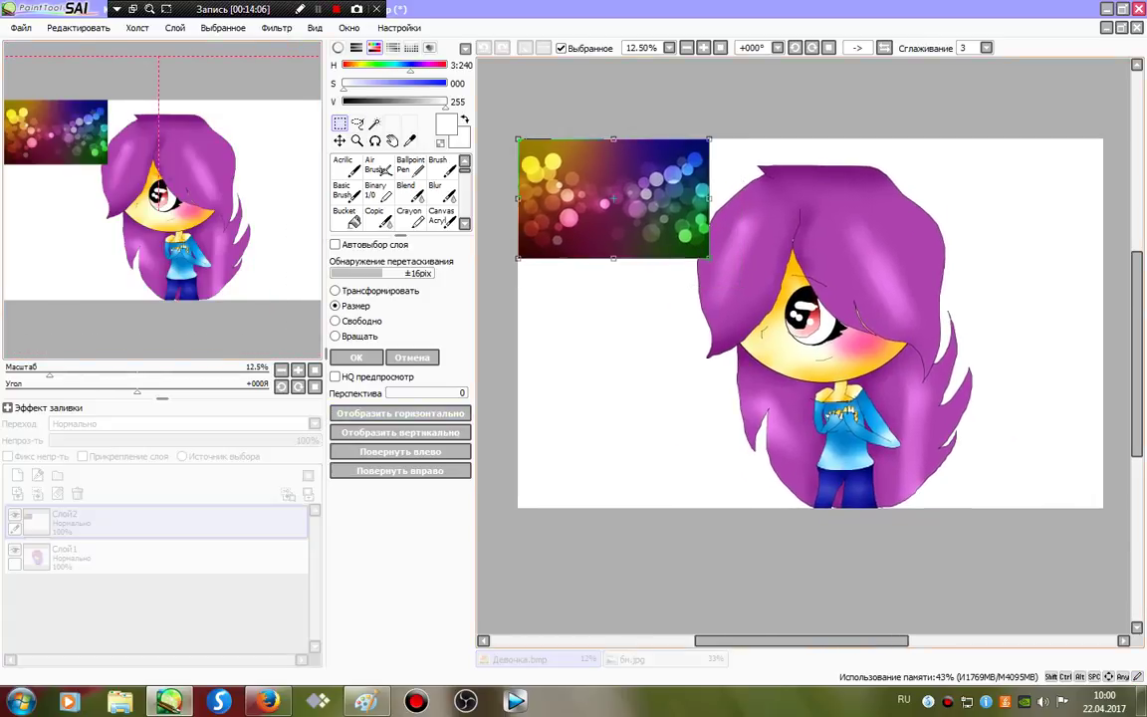
pyautogui.moveTo(708, 258); pyautogui.dragTo(1119, 520)
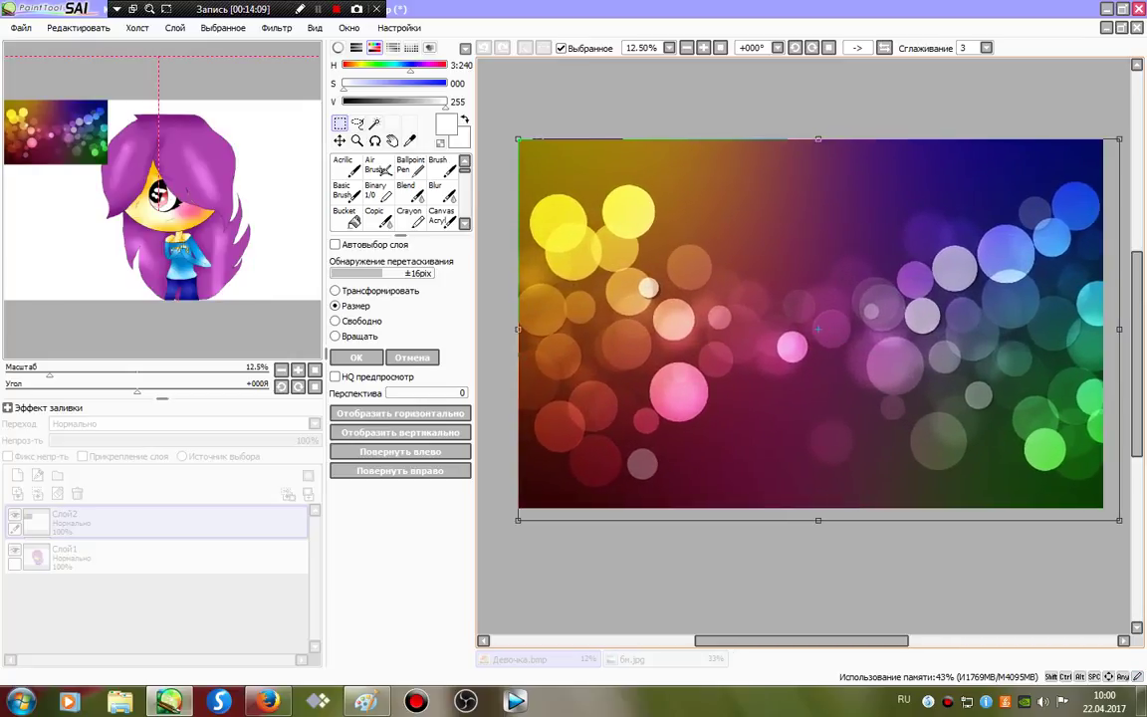
pyautogui.click(355, 356)
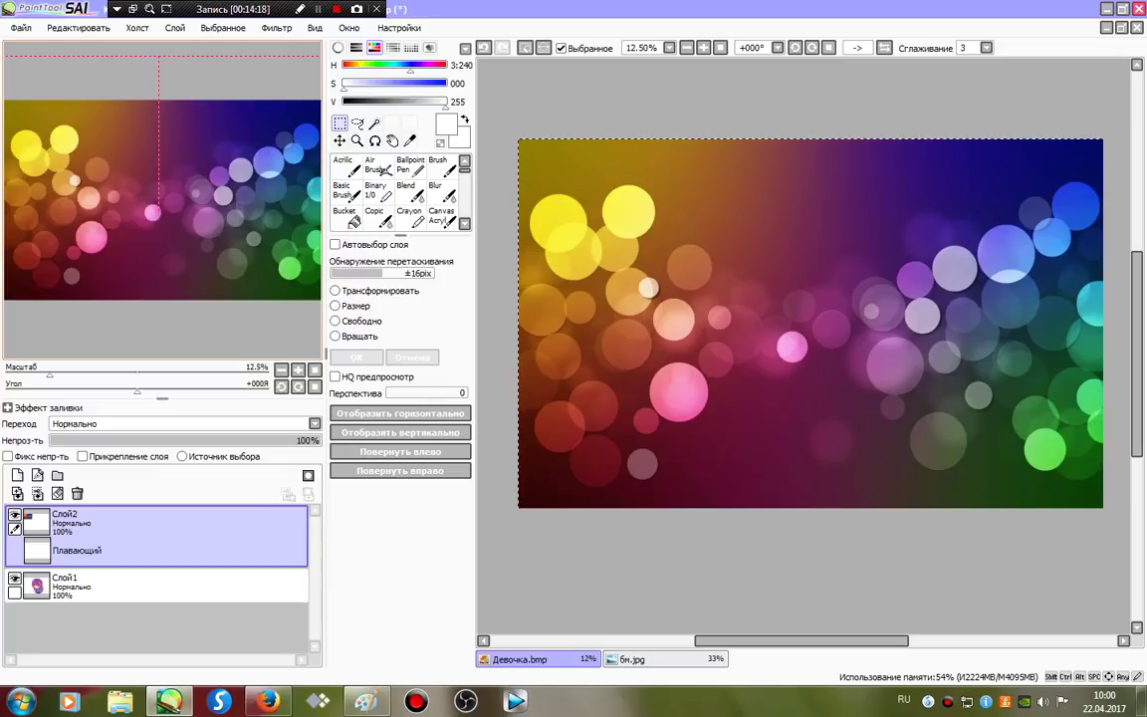
# Step: Shift the bokeh background's hue to -69, saturation to +6 and luminance to +6
pyautogui.click(277, 28)
pyautogui.click(340, 44)
pyautogui.moveTo(289, 241); pyautogui.dragTo(361, 241)
pyautogui.moveTo(205, 241); pyautogui.dragTo(199, 241)
pyautogui.click(296, 266)
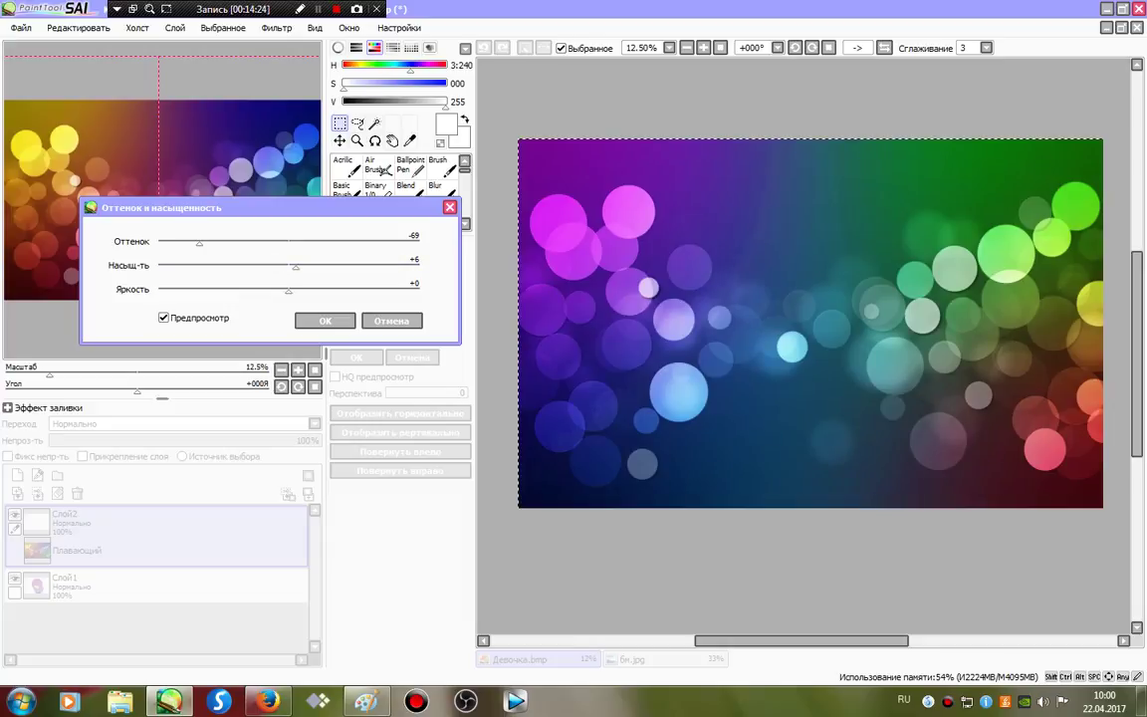
pyautogui.click(296, 290)
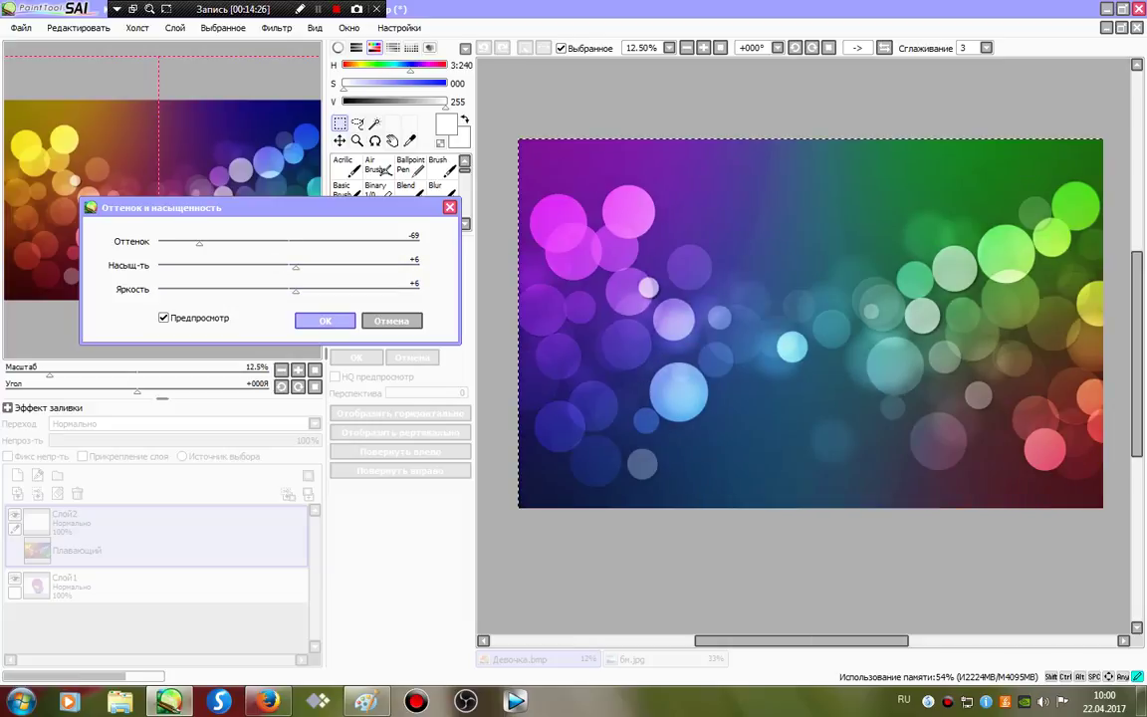
pyautogui.click(324, 320)
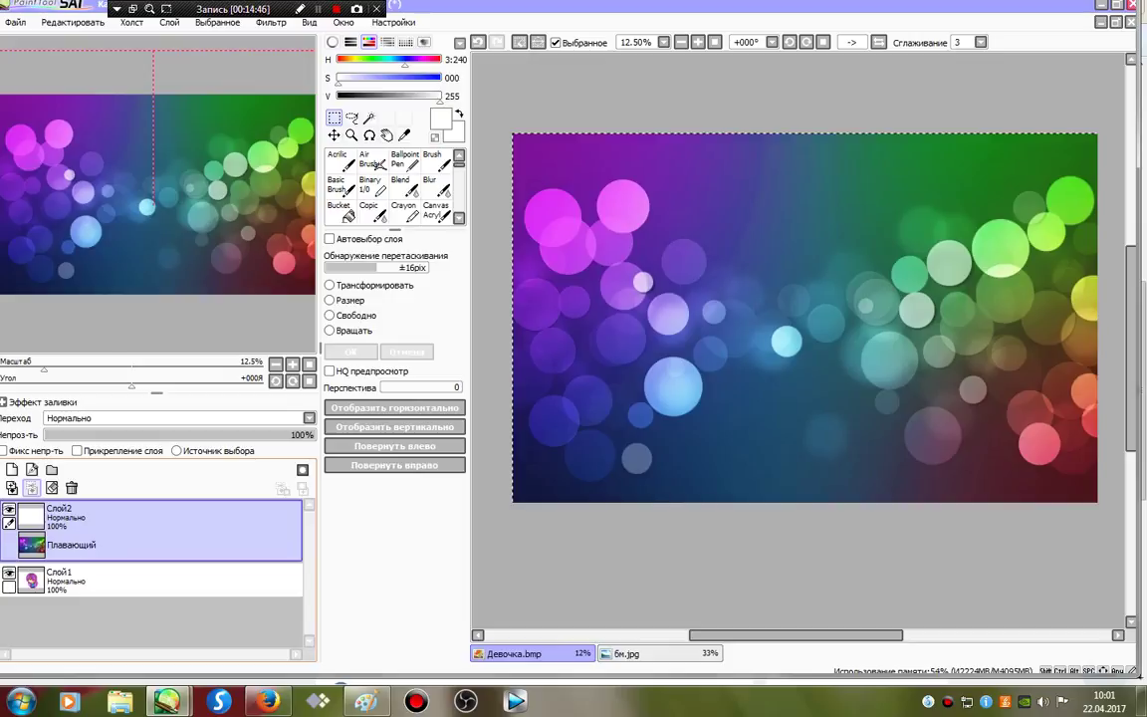
# Step: Deselect the bokeh background and move its layer Слой2 below the character layer Слой1
pyautogui.hotkey('shift', 'F12')
pyautogui.hotkey('shift', 'F12')
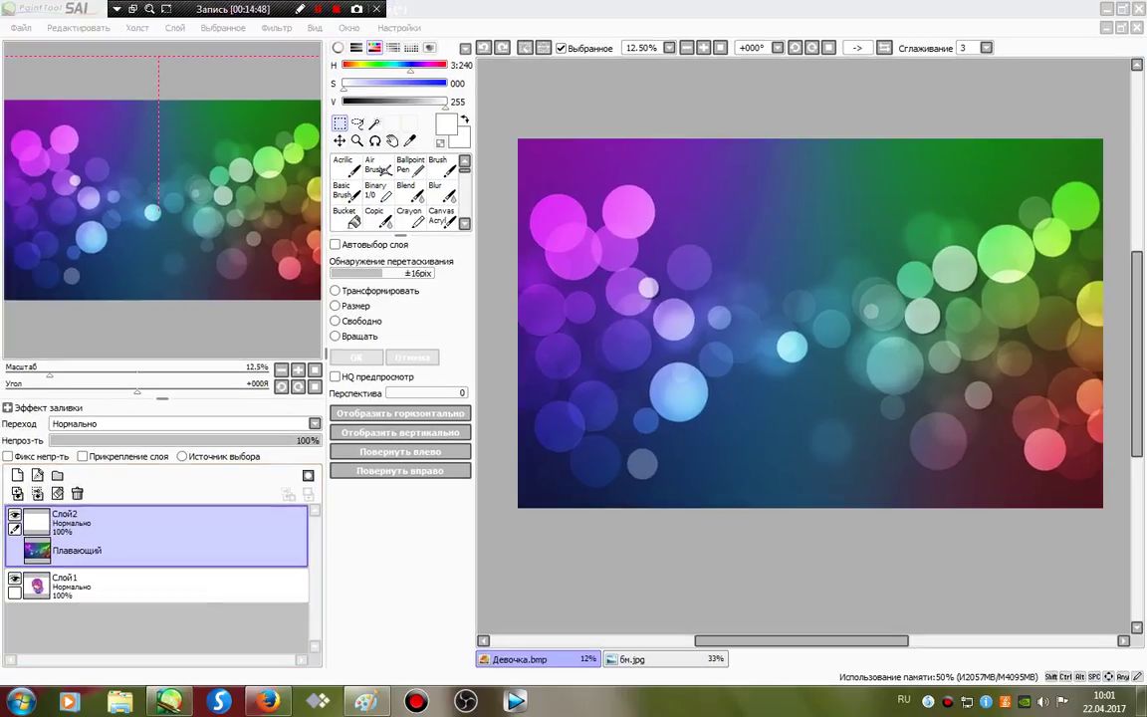
pyautogui.hotkey('ctrl', 'd')
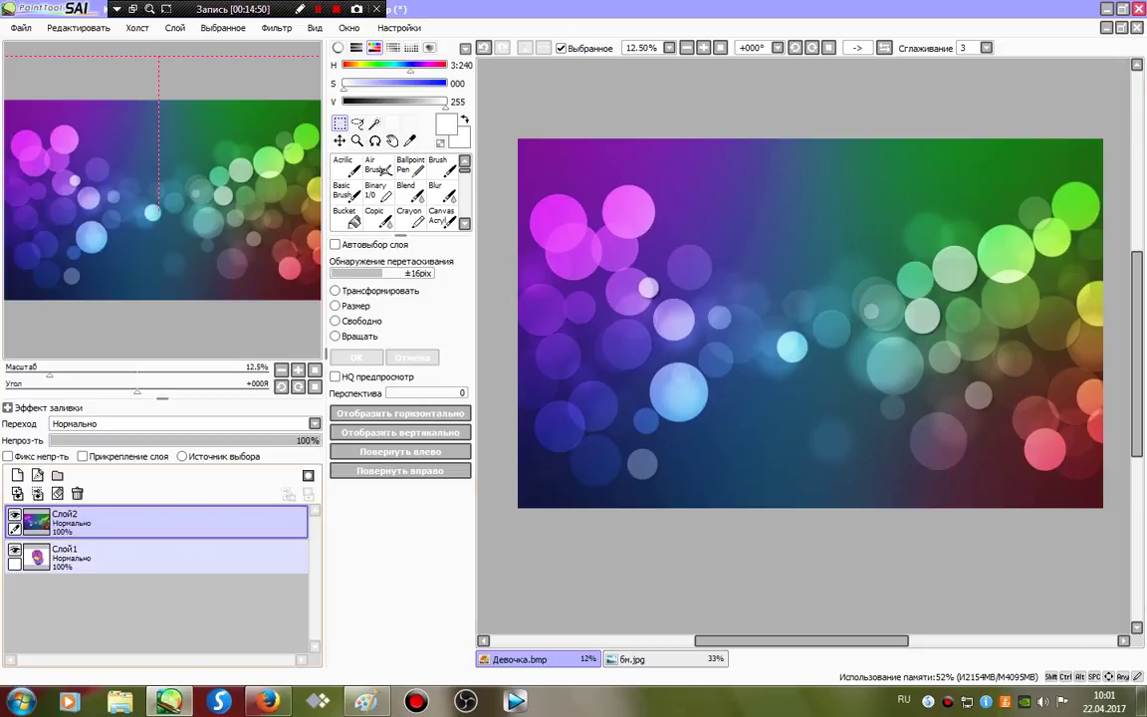
pyautogui.moveTo(160, 522)
pyautogui.mouseDown()
pyautogui.moveTo(159, 572)
pyautogui.moveTo(150, 570)
pyautogui.mouseUp()
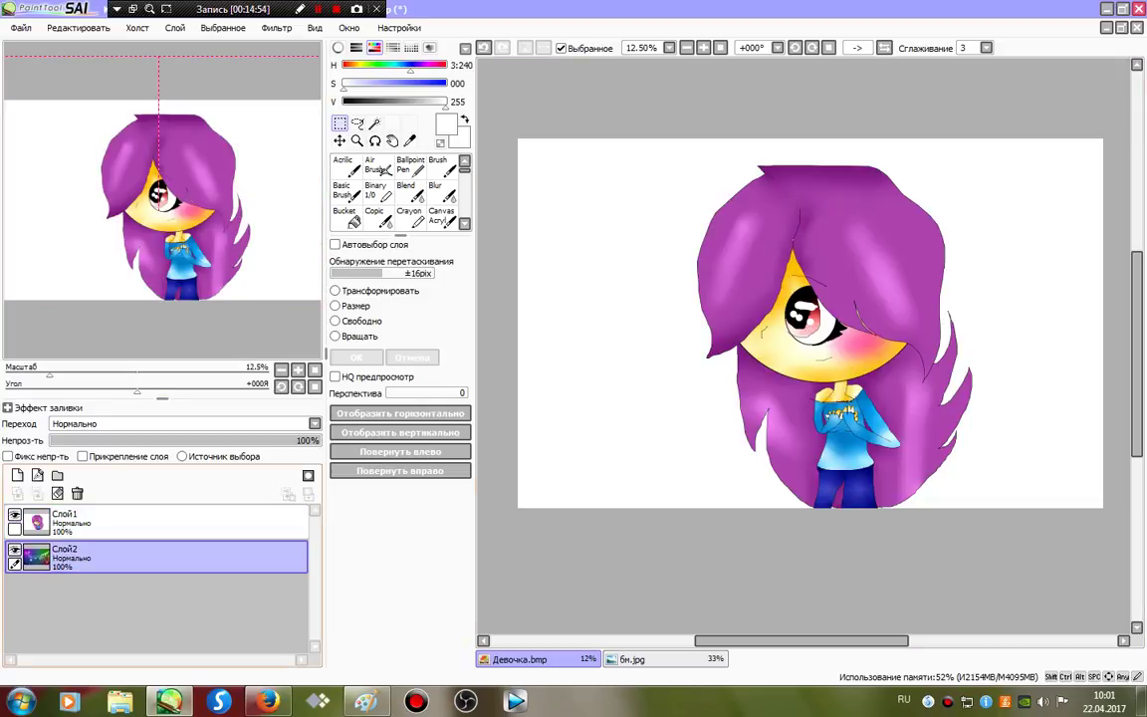
# Step: Select the white area surrounding the character with the Magic Wand
pyautogui.click(375, 124)
pyautogui.click(620, 239)
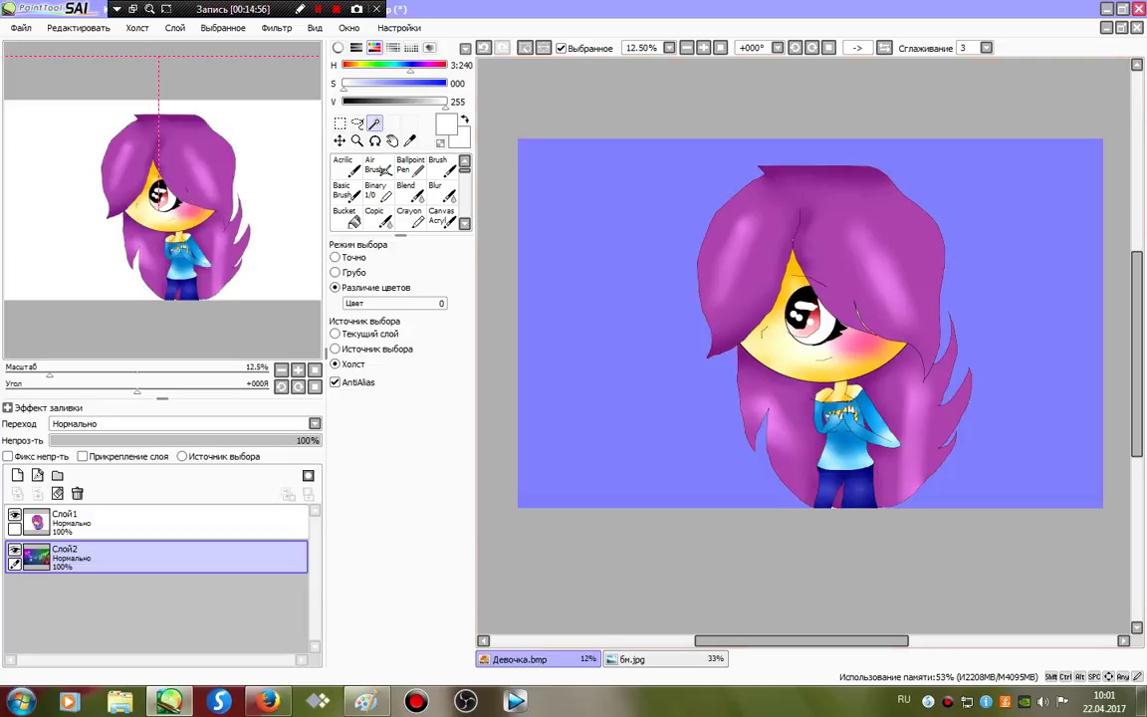
pyautogui.scroll(2, 802, 344)
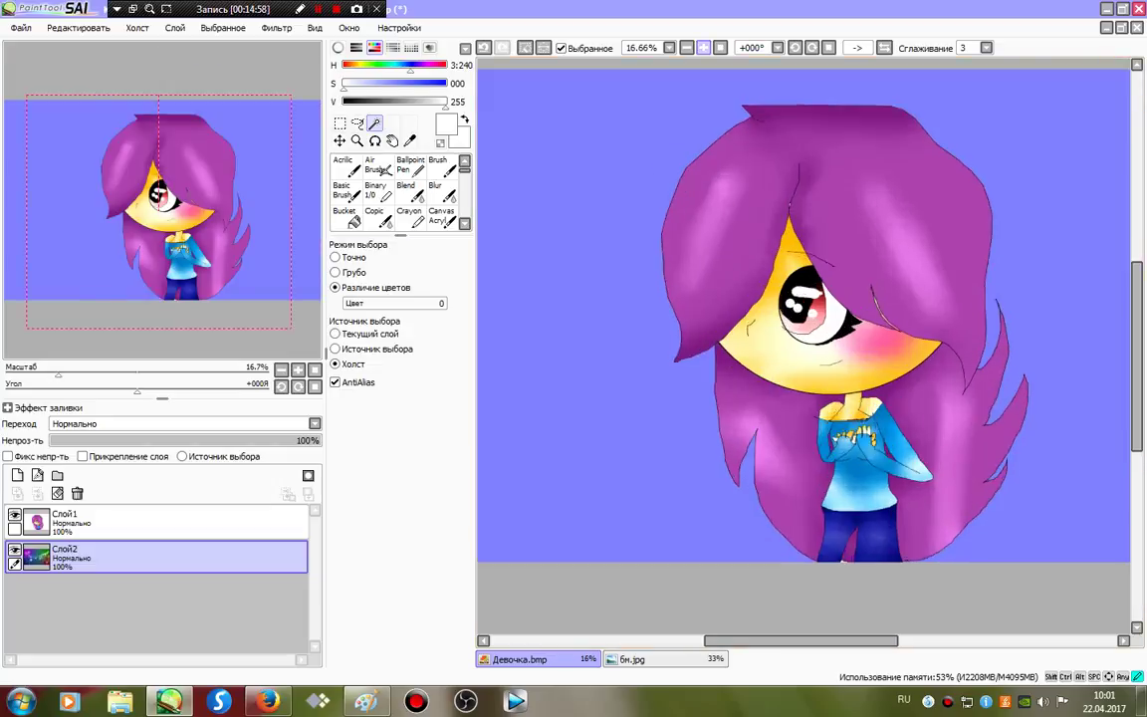
pyautogui.moveTo(866, 448); pyautogui.dragTo(723, 221)
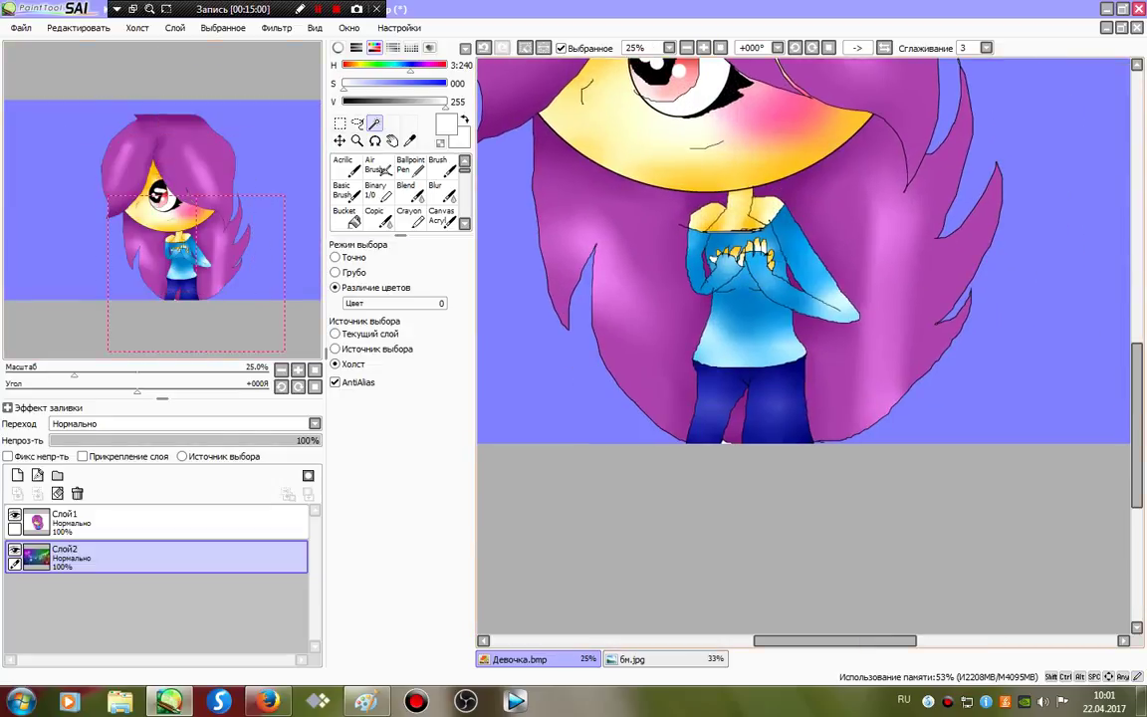
pyautogui.click(720, 48)
# Step: Erase parts of the selected white area on the character layer Слой1 with a transparent Binary pen at size 100
pyautogui.click(378, 192)
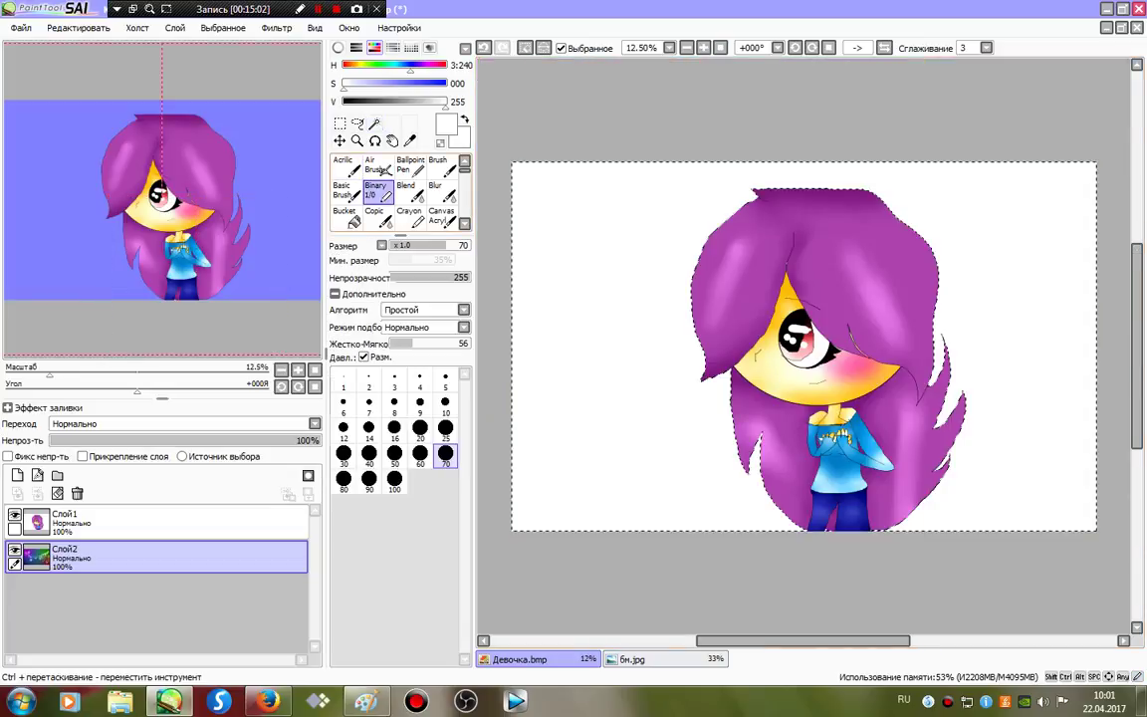
pyautogui.click(440, 144)
pyautogui.click(395, 480)
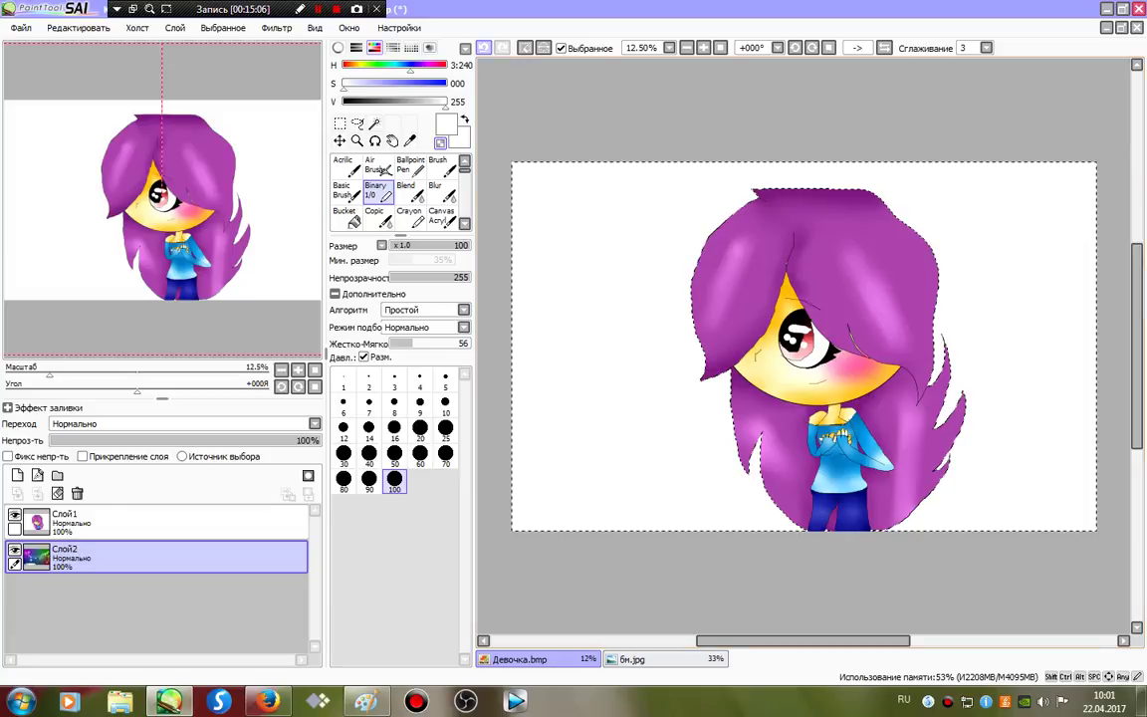
pyautogui.click(109, 522)
pyautogui.moveTo(665, 458)
pyautogui.mouseDown()
pyautogui.moveTo(822, 520)
pyautogui.moveTo(894, 528)
pyautogui.moveTo(1091, 432)
pyautogui.moveTo(500, 261)
pyautogui.mouseUp()
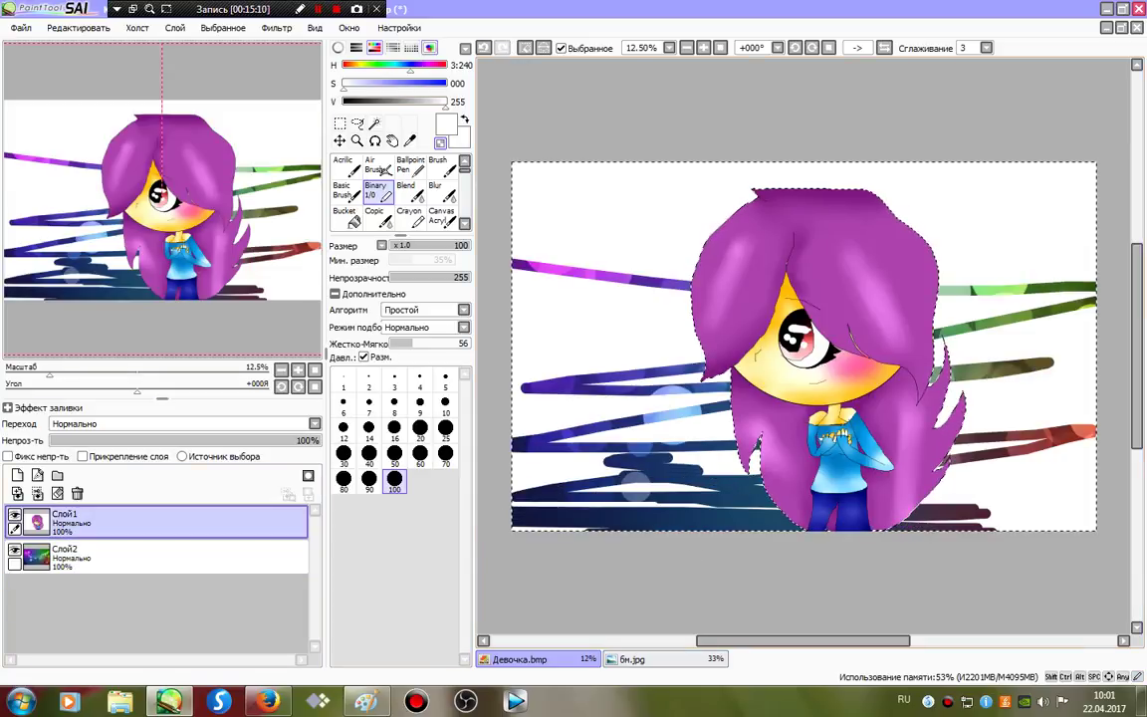
# Step: Erase the remaining white around the character at size 500, using the transparent Brush and the Eraser, and clear the selection
pyautogui.click(438, 164)
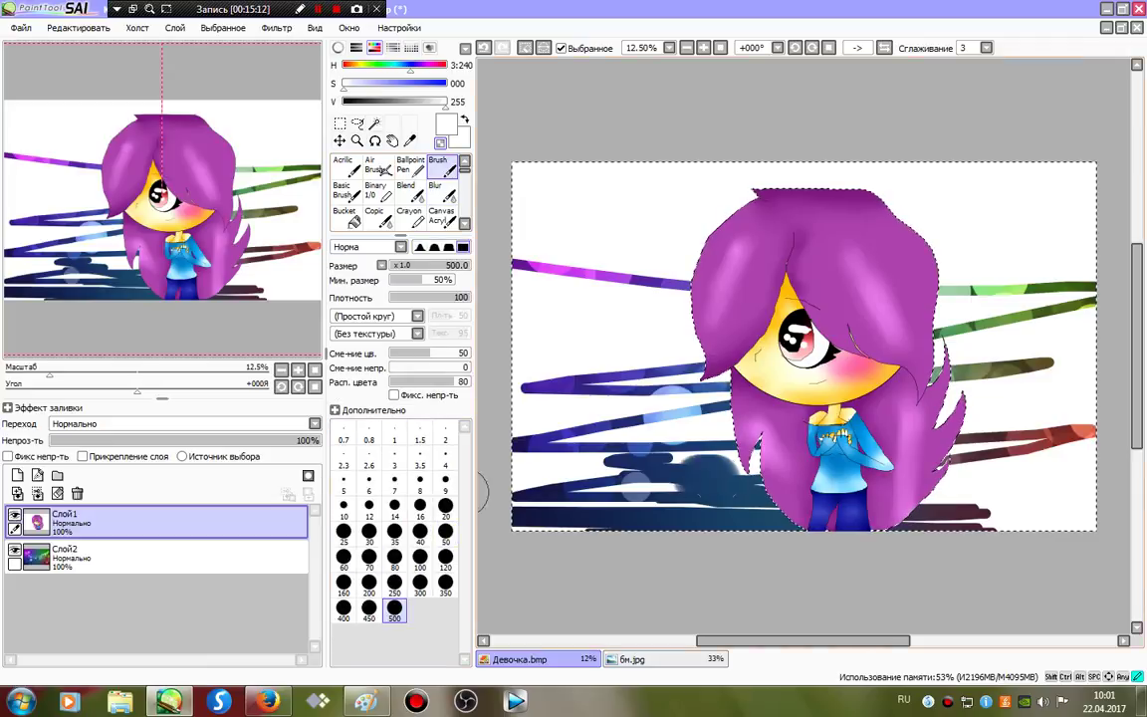
pyautogui.moveTo(465, 492)
pyautogui.mouseDown()
pyautogui.moveTo(789, 524)
pyautogui.moveTo(950, 490)
pyautogui.moveTo(1055, 498)
pyautogui.mouseUp()
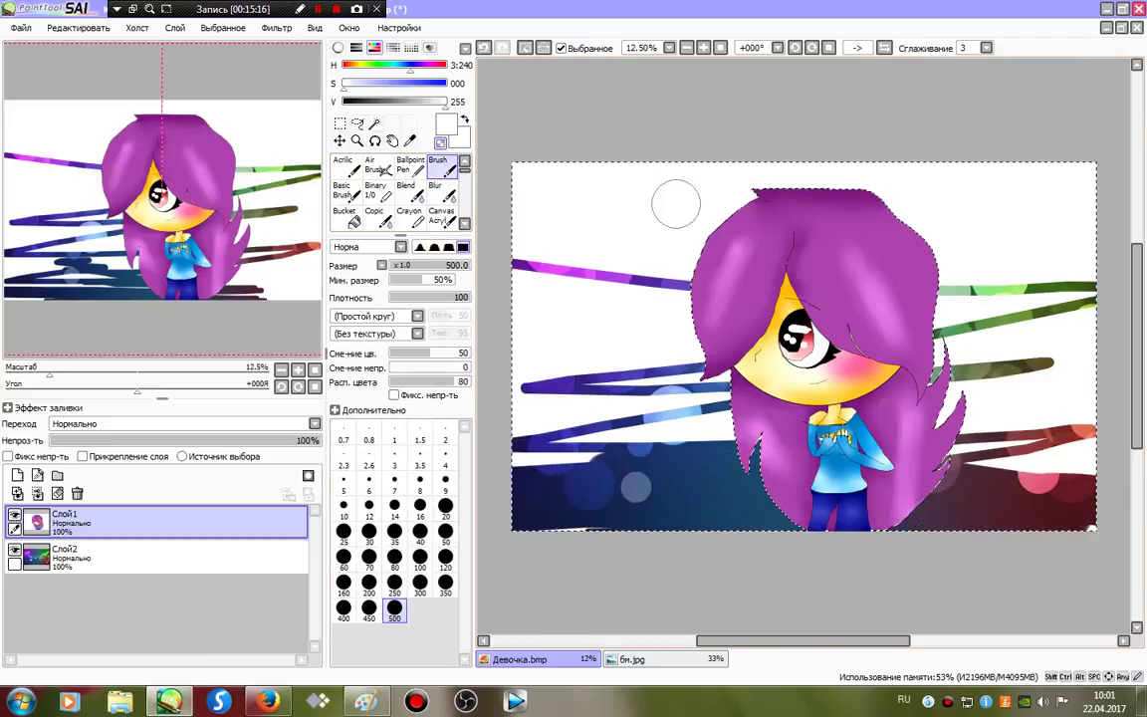
pyautogui.scroll(-2, 439, 199)
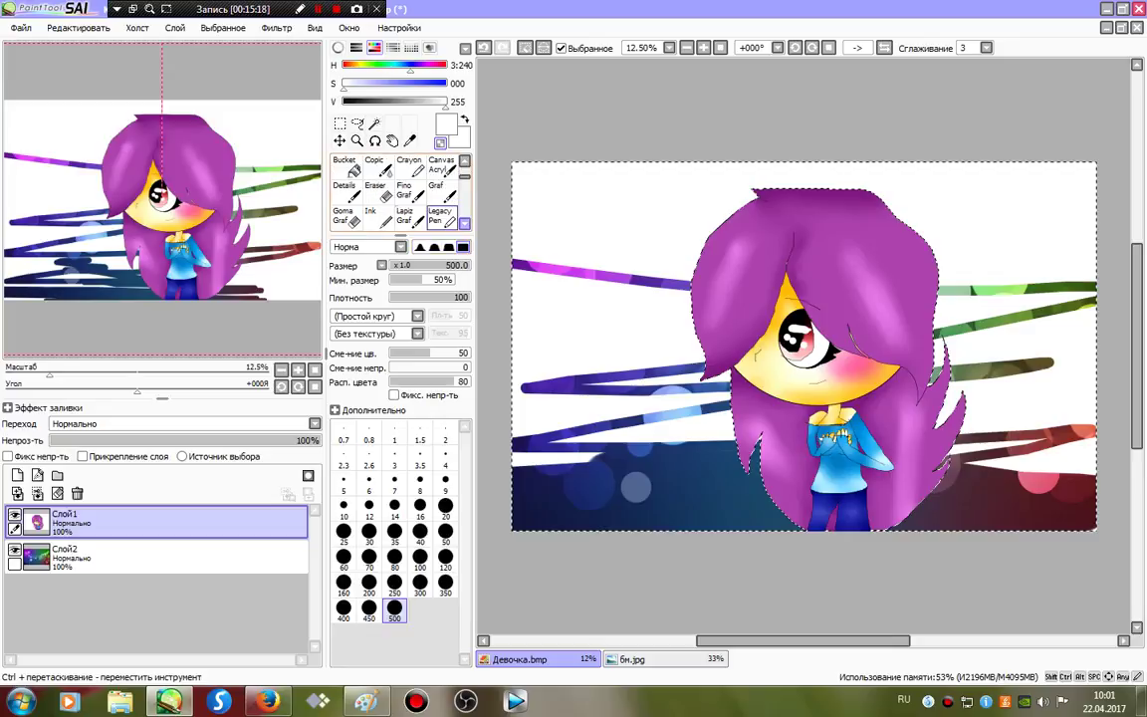
pyautogui.press('e')
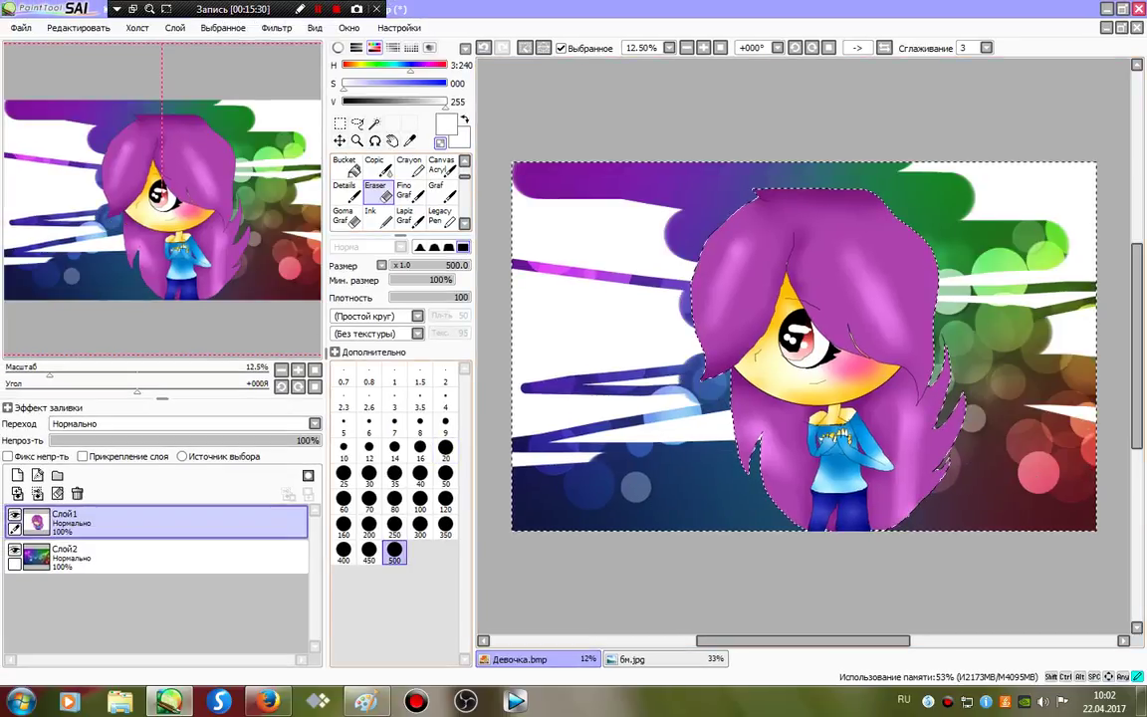
pyautogui.moveTo(537, 174)
pyautogui.mouseDown()
pyautogui.moveTo(534, 485)
pyautogui.moveTo(516, 464)
pyautogui.moveTo(719, 418)
pyautogui.moveTo(539, 407)
pyautogui.moveTo(631, 343)
pyautogui.moveTo(604, 273)
pyautogui.moveTo(553, 332)
pyautogui.moveTo(660, 347)
pyautogui.moveTo(693, 238)
pyautogui.moveTo(563, 195)
pyautogui.moveTo(570, 299)
pyautogui.moveTo(602, 224)
pyautogui.moveTo(640, 299)
pyautogui.moveTo(567, 340)
pyautogui.moveTo(762, 204)
pyautogui.moveTo(911, 189)
pyautogui.moveTo(1037, 194)
pyautogui.moveTo(1053, 181)
pyautogui.moveTo(907, 170)
pyautogui.moveTo(902, 186)
pyautogui.moveTo(1106, 185)
pyautogui.moveTo(1091, 232)
pyautogui.moveTo(1076, 479)
pyautogui.moveTo(1071, 204)
pyautogui.moveTo(991, 156)
pyautogui.moveTo(989, 289)
pyautogui.moveTo(919, 234)
pyautogui.moveTo(983, 279)
pyautogui.moveTo(1031, 283)
pyautogui.mouseUp()
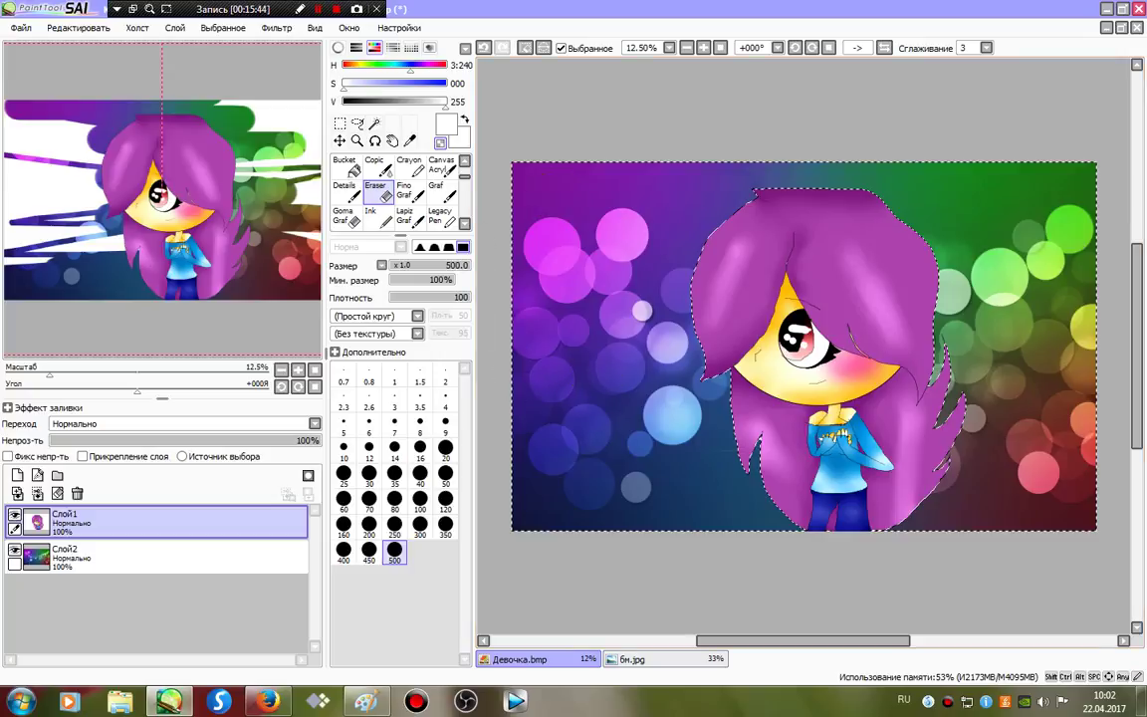
pyautogui.hotkey('ctrl', 'd')
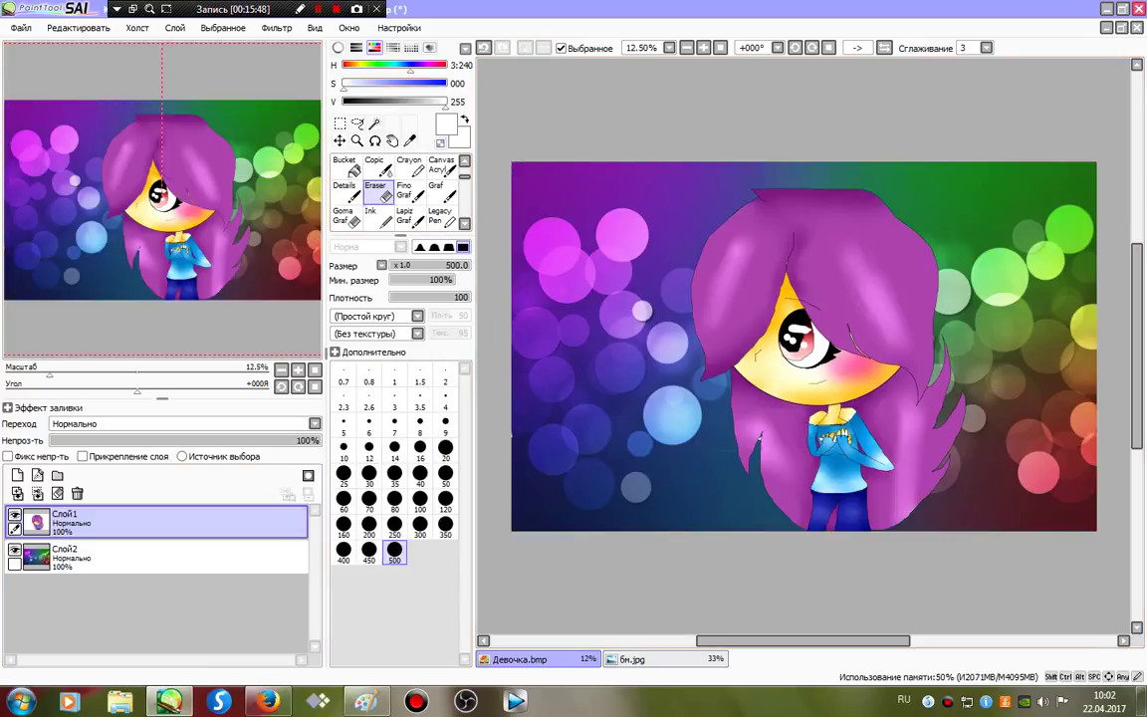
pyautogui.click(465, 161)
pyautogui.click(465, 161)
pyautogui.click(442, 167)
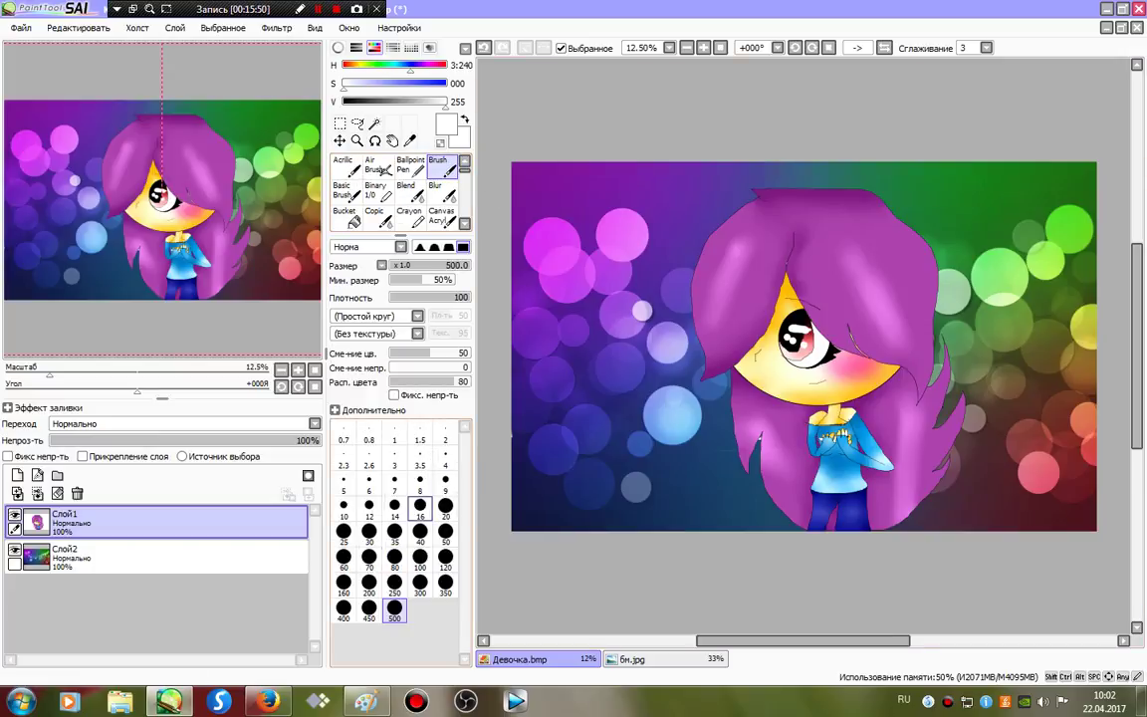
pyautogui.click(419, 530)
pyautogui.moveTo(645, 231)
pyautogui.mouseDown()
pyautogui.moveTo(662, 418)
pyautogui.moveTo(759, 304)
pyautogui.moveTo(712, 307)
pyautogui.moveTo(757, 299)
pyautogui.moveTo(647, 279)
pyautogui.moveTo(697, 269)
pyautogui.moveTo(804, 151)
pyautogui.moveTo(687, 294)
pyautogui.moveTo(836, 284)
pyautogui.moveTo(683, 320)
pyautogui.mouseUp()
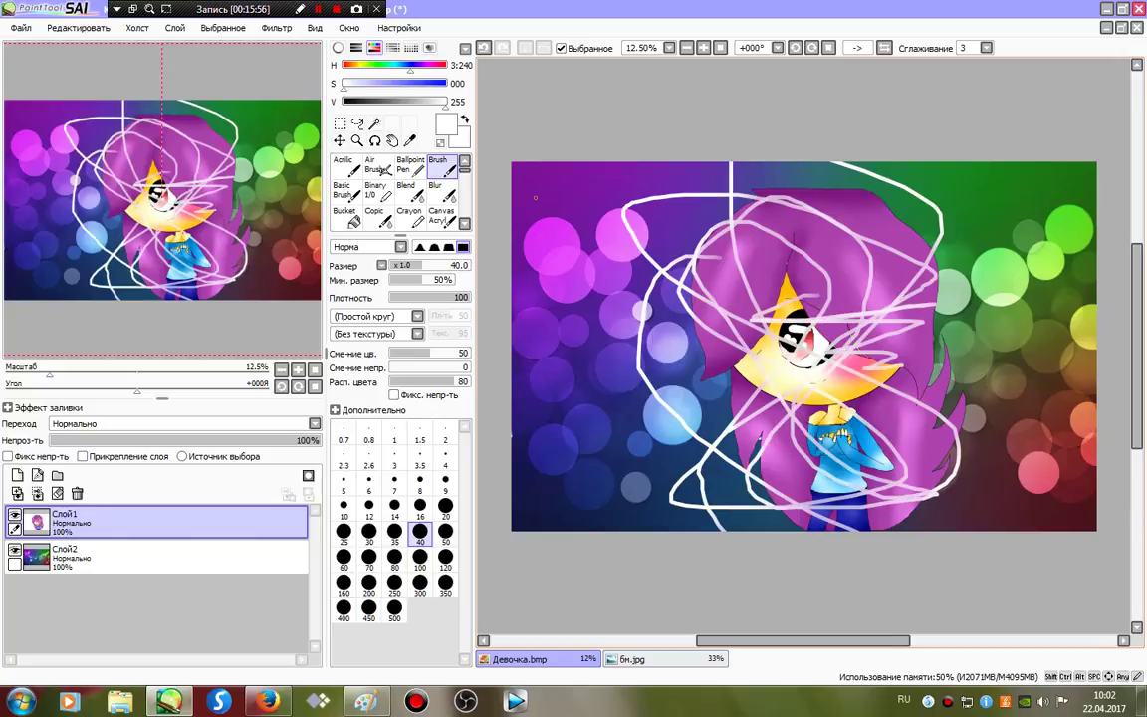
pyautogui.click(440, 192)
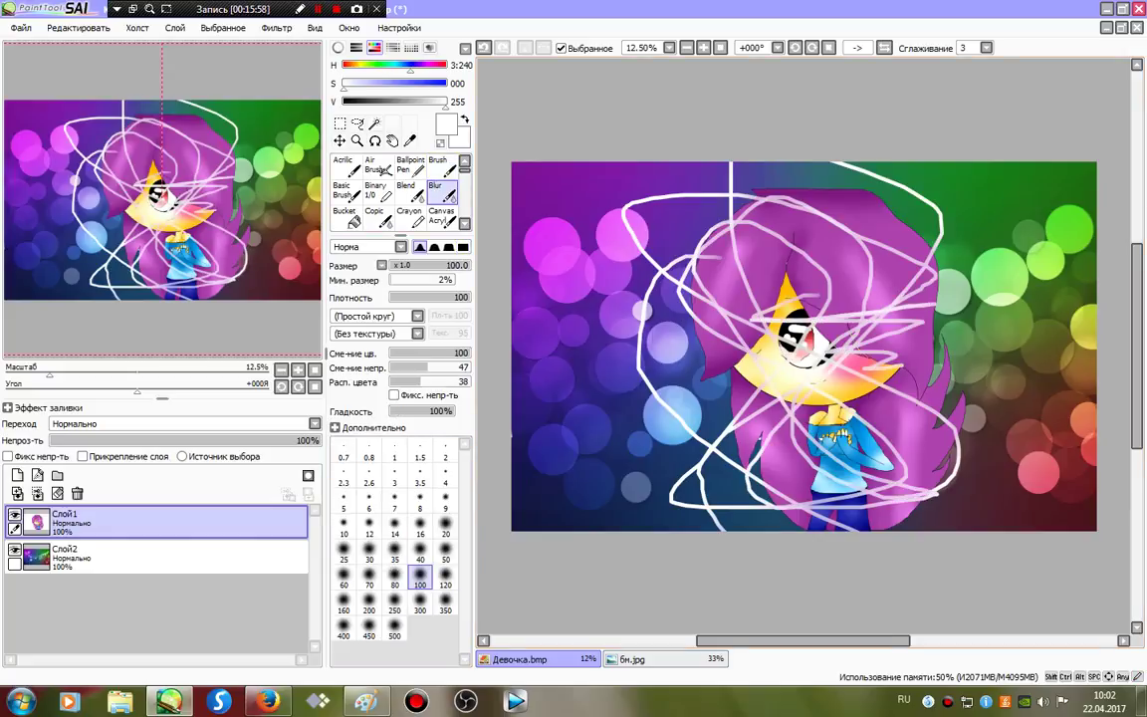
pyautogui.hotkey('ctrl', 'z')
pyautogui.hotkey('ctrl', 'z')
pyautogui.hotkey('ctrl', 'z')
pyautogui.hotkey('ctrl', 'z')
pyautogui.hotkey('ctrl', 'z')
pyautogui.hotkey('ctrl', 'z')
pyautogui.hotkey('ctrl', 'z')
pyautogui.hotkey('ctrl', 'z')
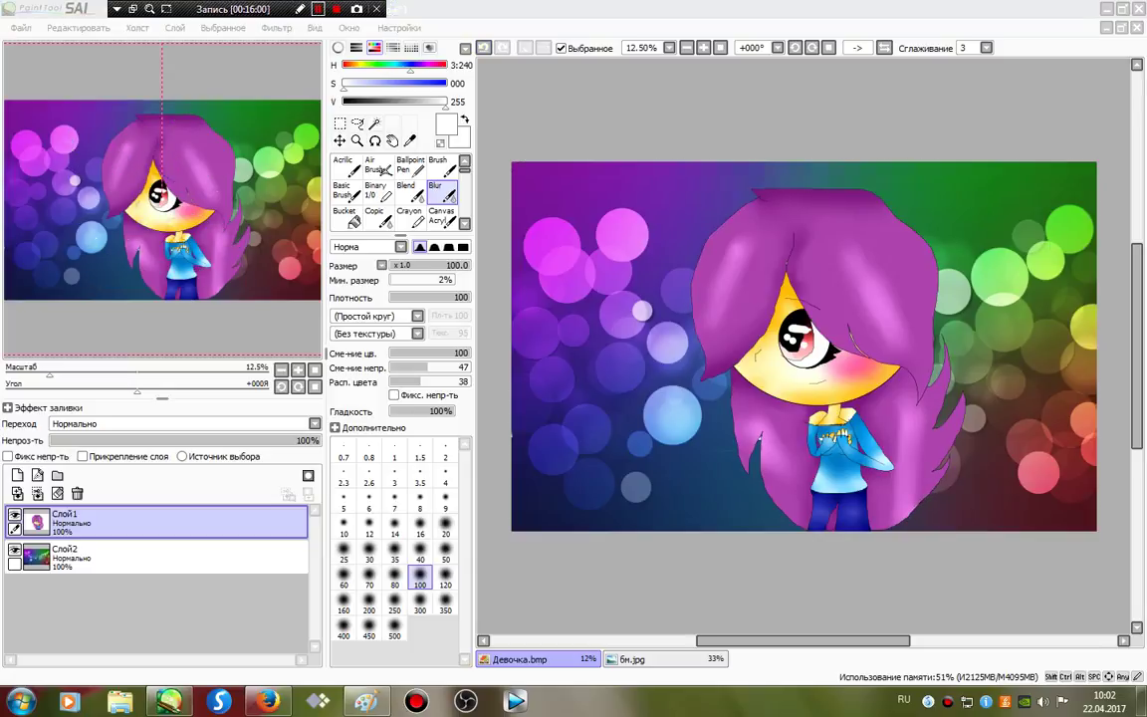
# Step: Merge the character layer Слой1 down into the bokeh layer Слой2 and save the picture
pyautogui.click(37, 494)
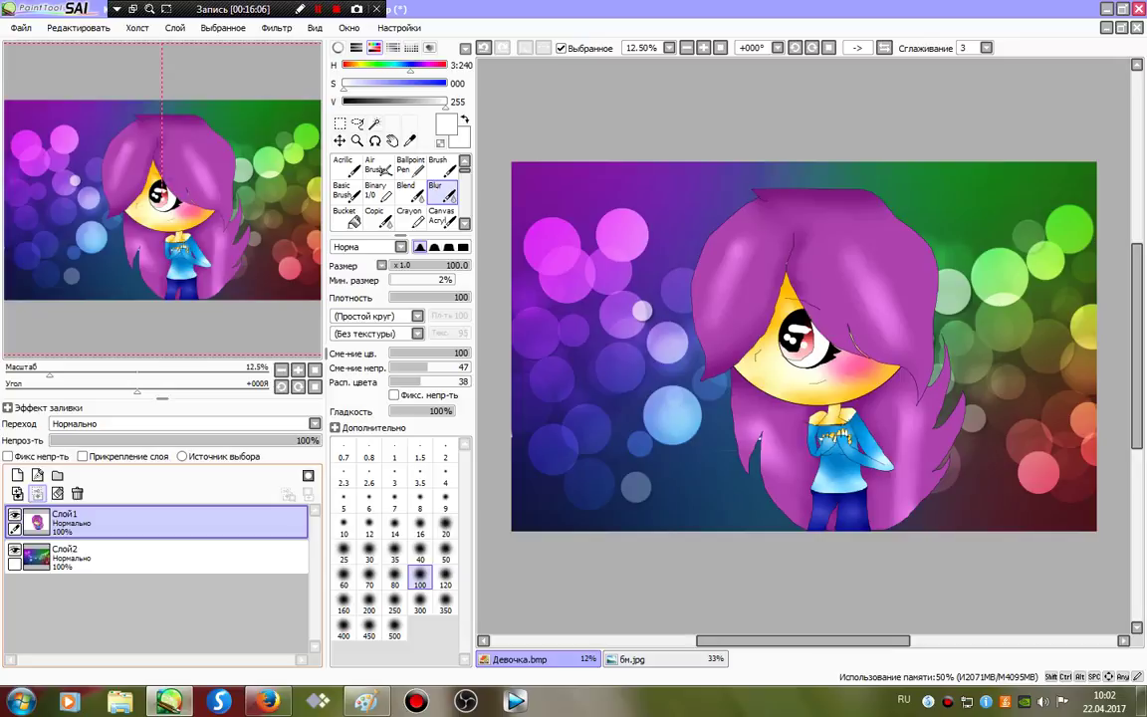
pyautogui.click(37, 493)
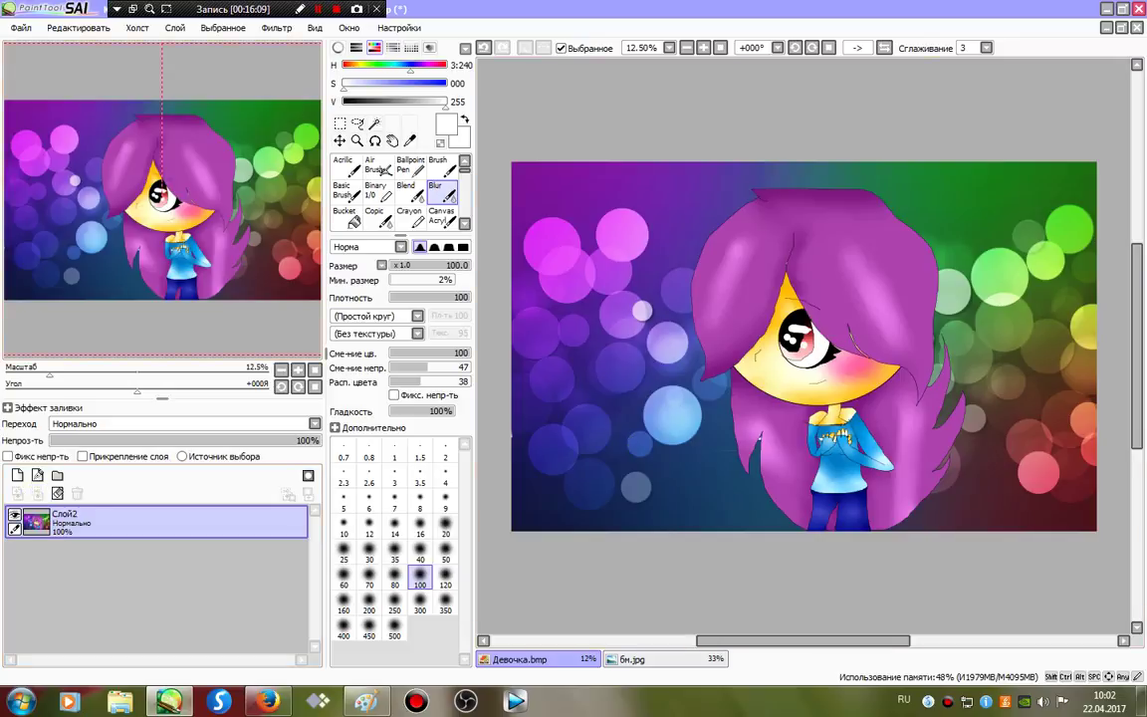
pyautogui.click(20, 26)
pyautogui.click(39, 118)
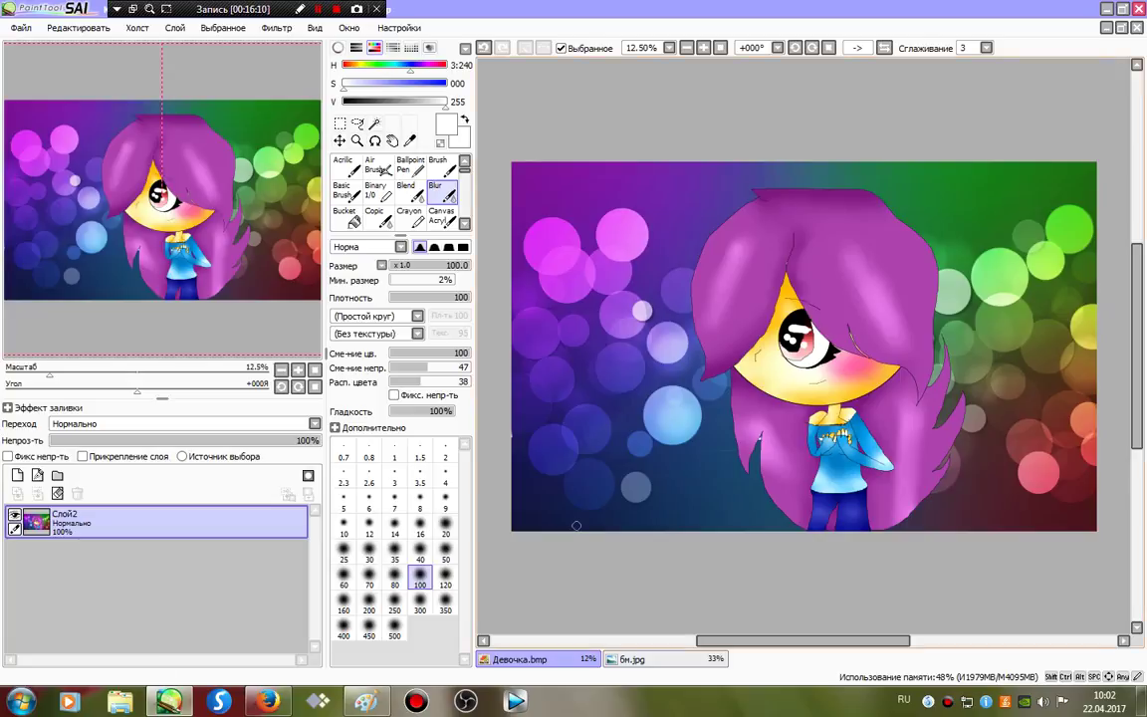